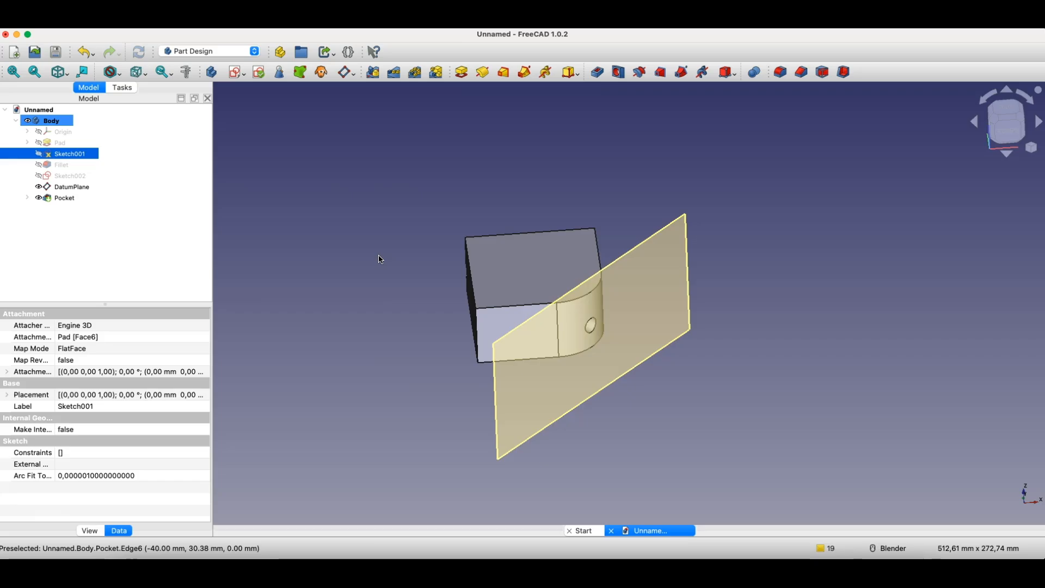
# Step: Close the current document without saving it and create a new parametric part with an empty body
pyautogui.click(611, 530)
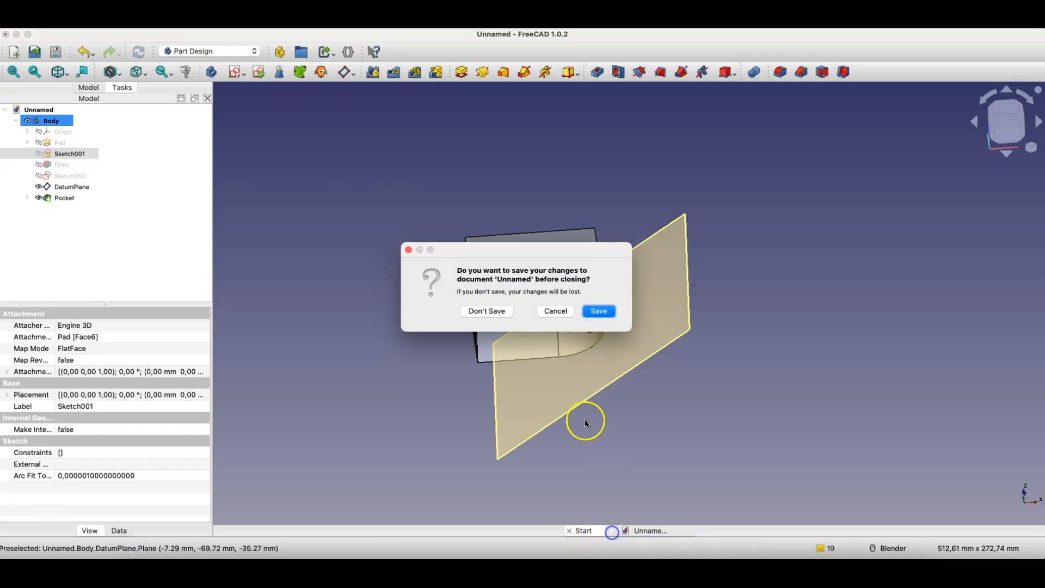
pyautogui.click(497, 312)
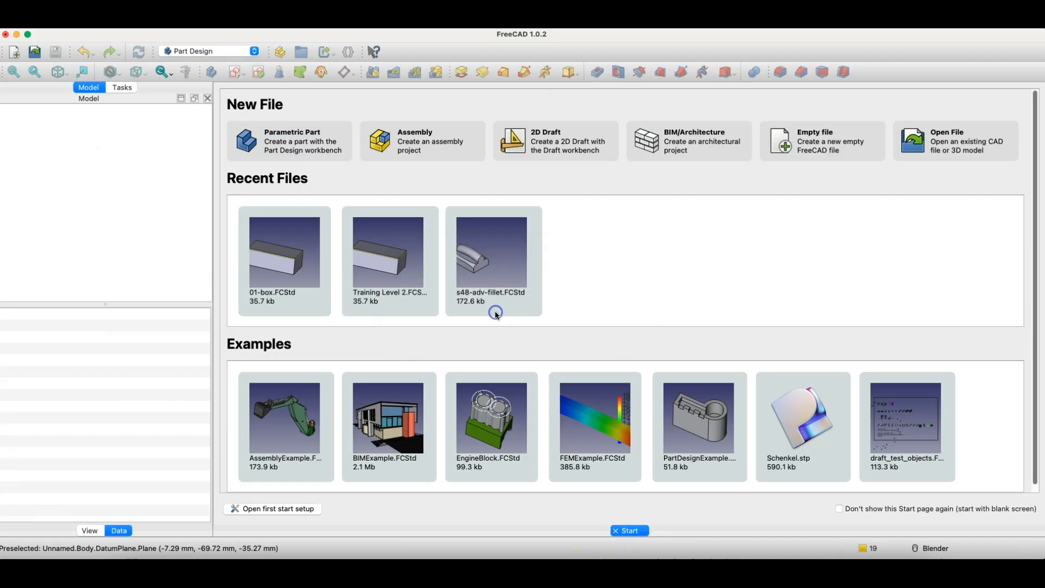
pyautogui.click(311, 133)
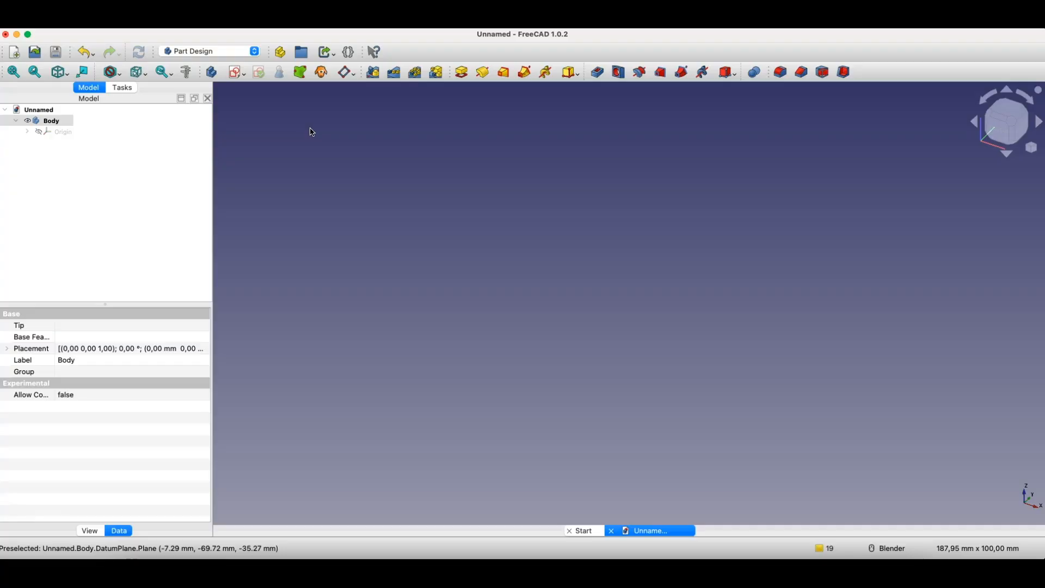
pyautogui.click(393, 195)
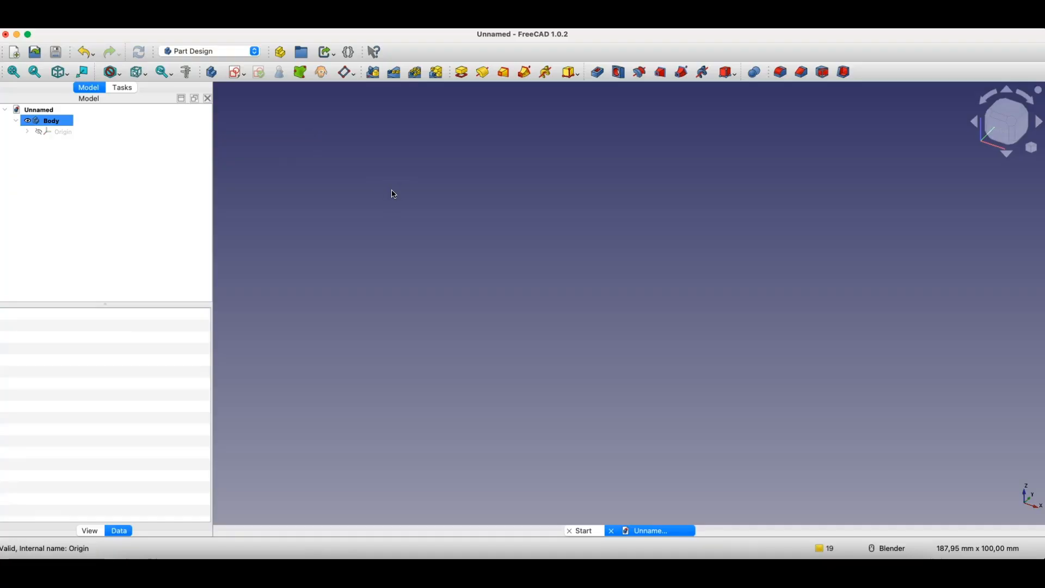
# Step: On the XY plane, sketch a rectangle 100 mm wide and 70 mm high with one corner at the origin, and finish the sketch
pyautogui.click(237, 72)
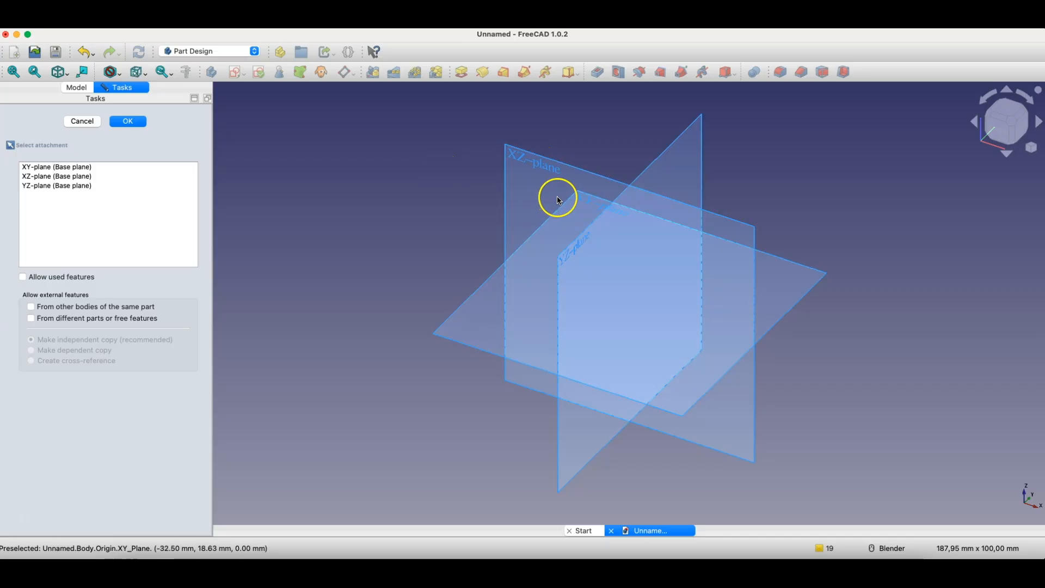
pyautogui.click(588, 206)
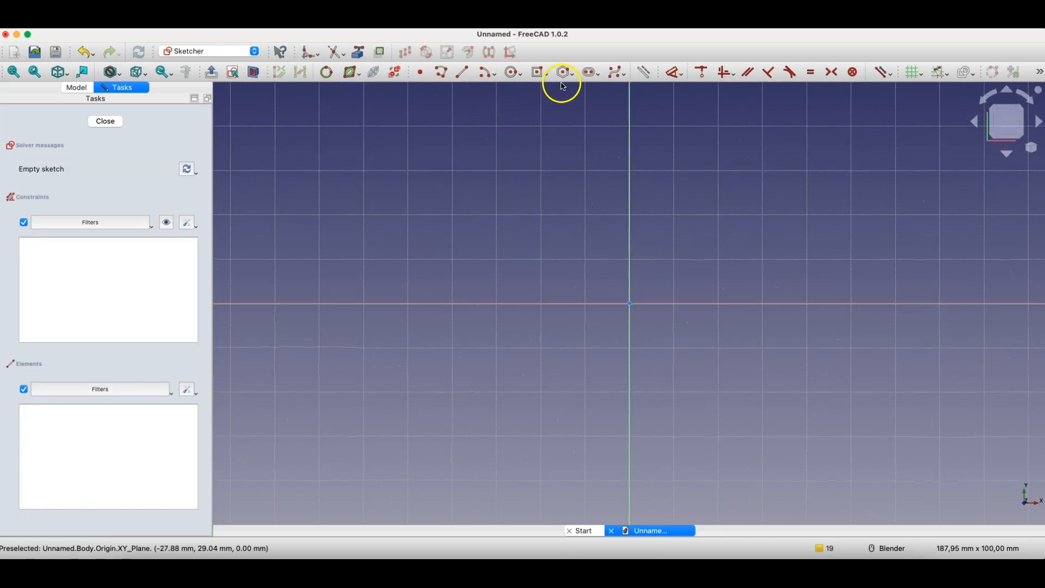
pyautogui.click(547, 75)
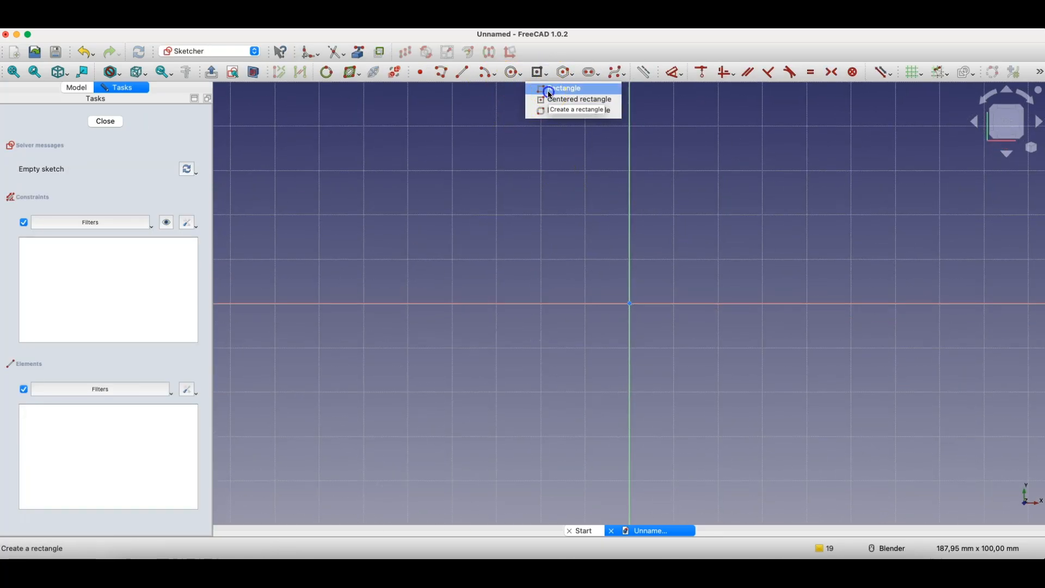
pyautogui.click(561, 89)
pyautogui.click(630, 304)
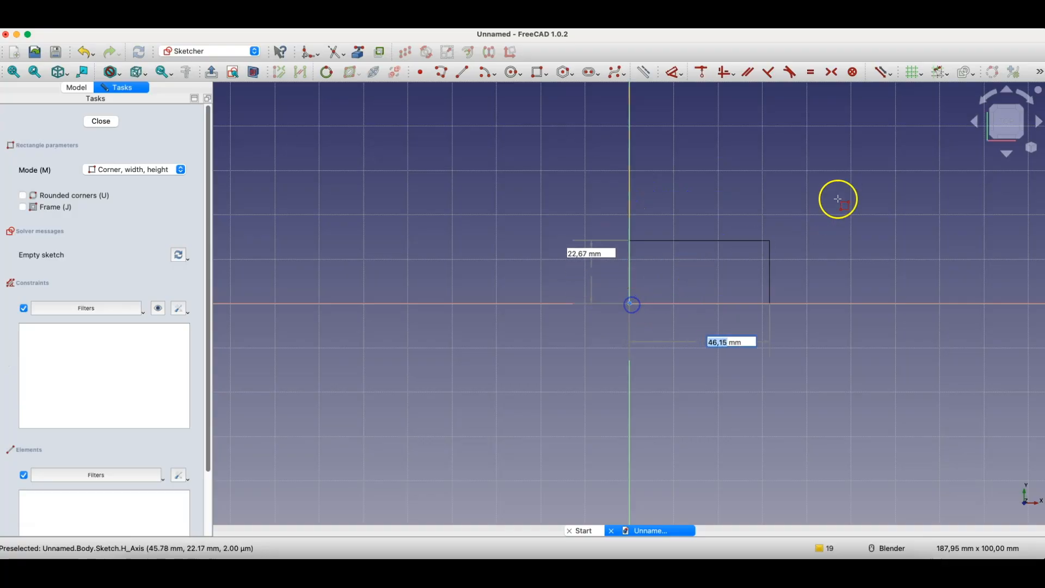
pyautogui.write('10')
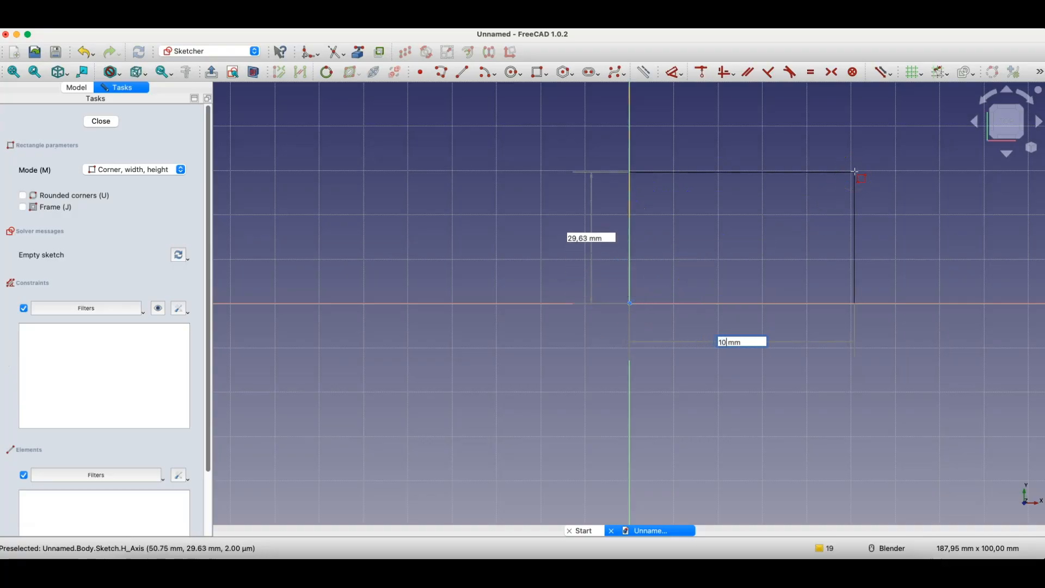
pyautogui.write('0')
pyautogui.press('Tab')
pyautogui.write('70')
pyautogui.press('Return')
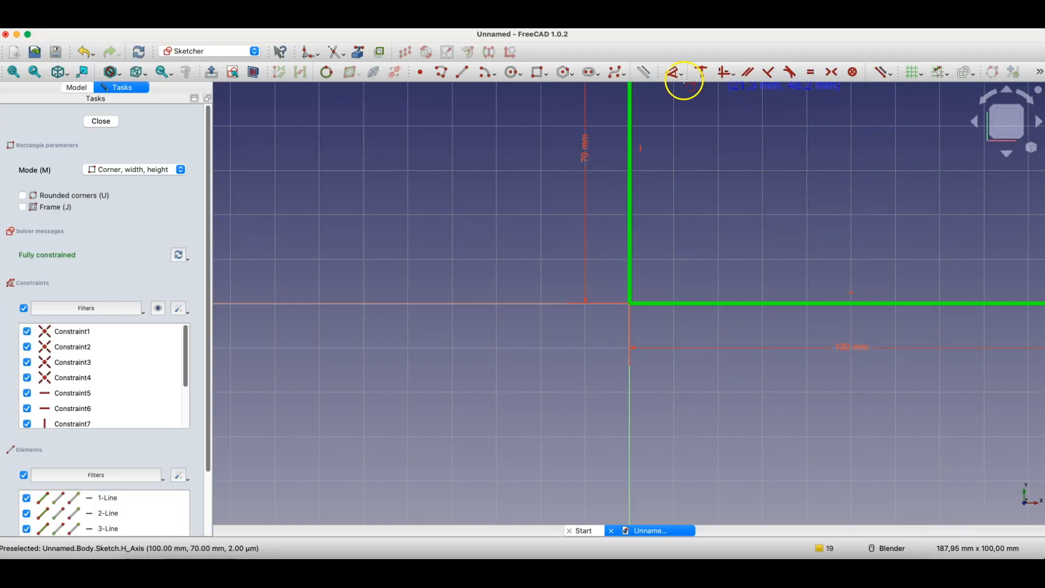
pyautogui.click(100, 121)
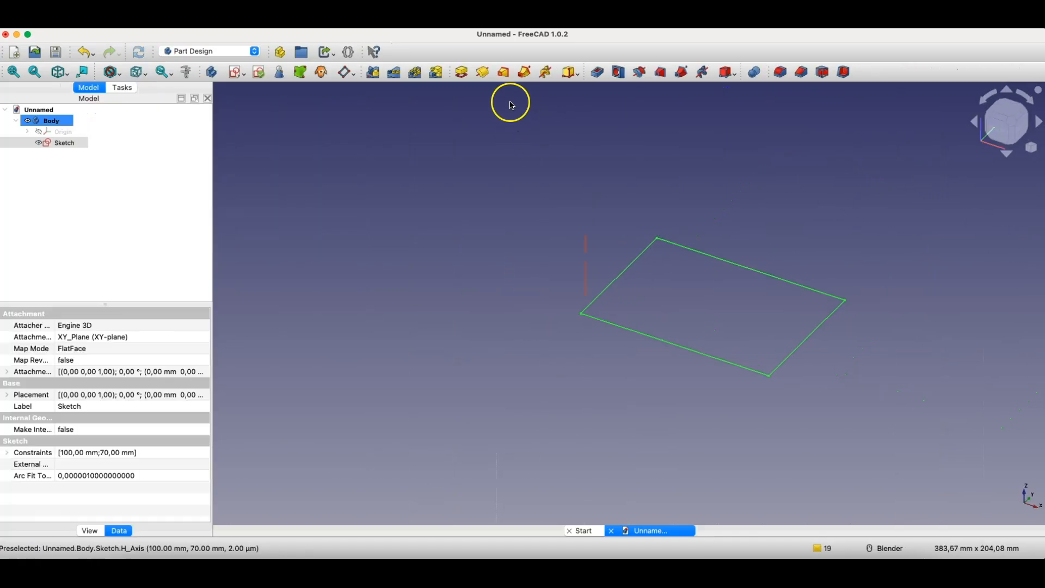
# Step: Pad the rectangle sketch to a length of 30 mm
pyautogui.click(460, 71)
pyautogui.write('3')
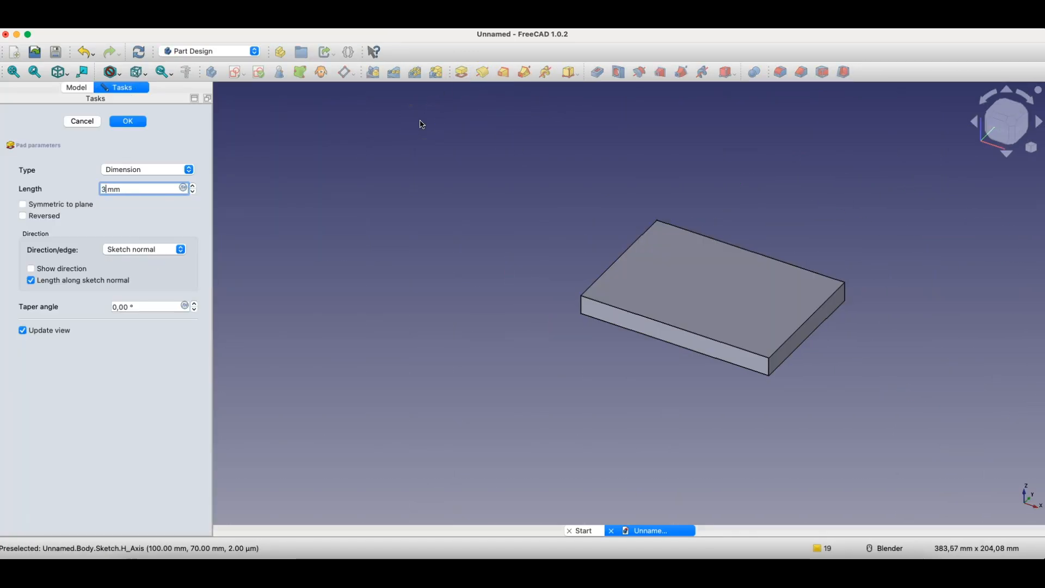
pyautogui.write('0')
pyautogui.press('Return')
# Step: Sketch a circle centred on the upper edge of the block's 70 mm wide end face and cut it as a pocket
pyautogui.scroll(-3, 429, 234)
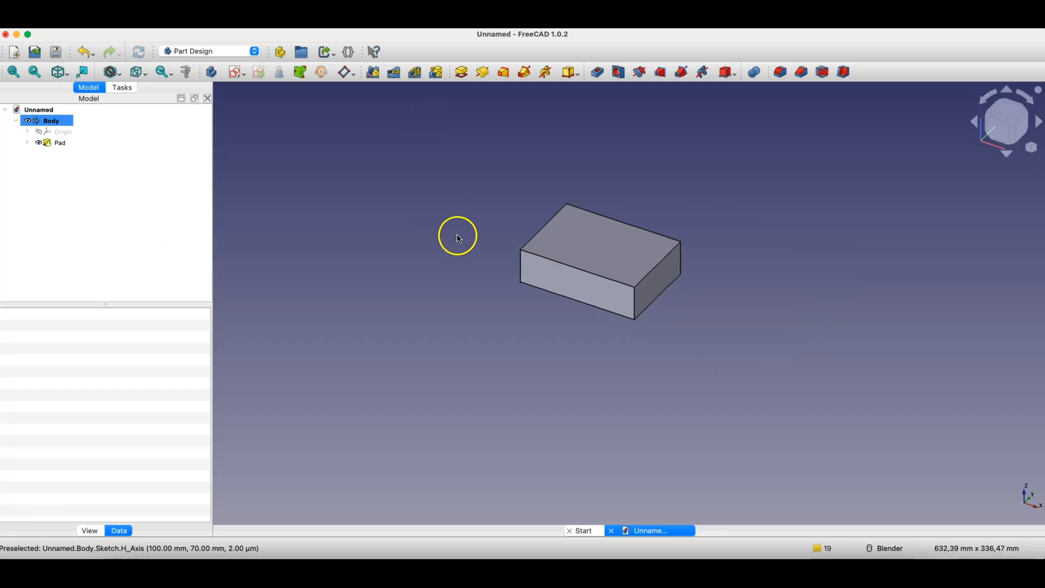
pyautogui.scroll(3, 696, 183)
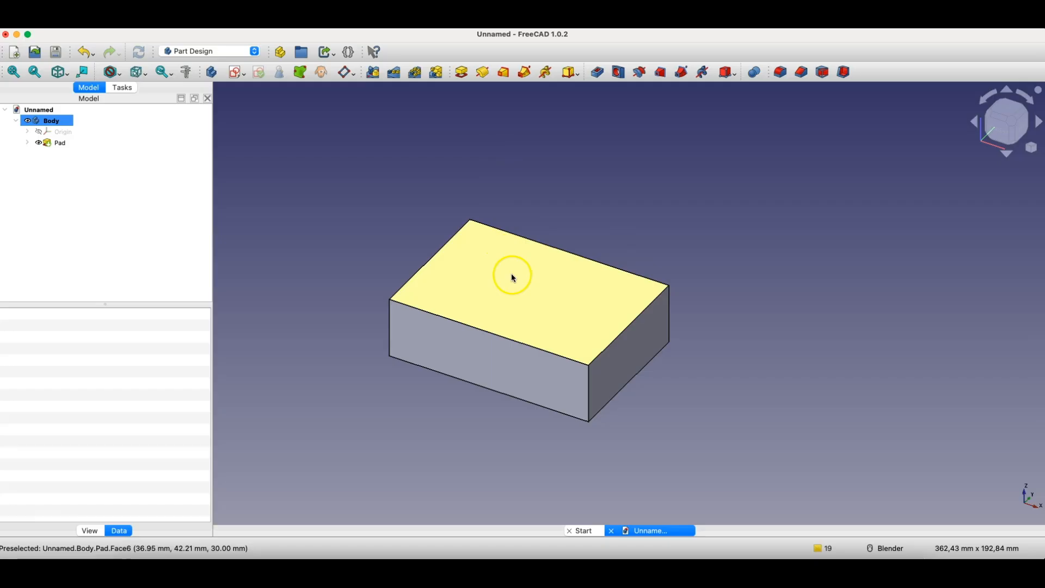
pyautogui.click(632, 349)
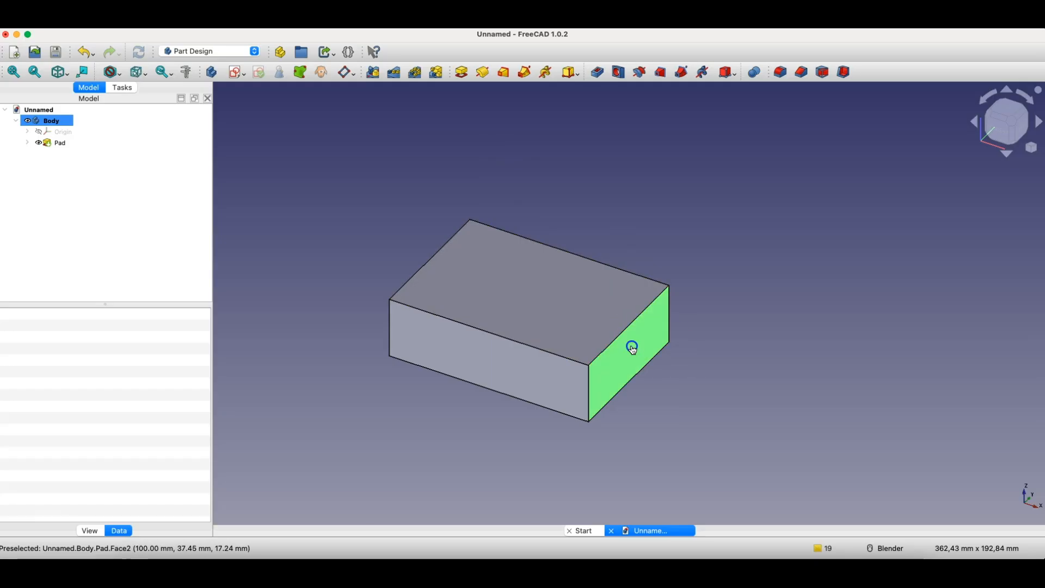
pyautogui.click(237, 73)
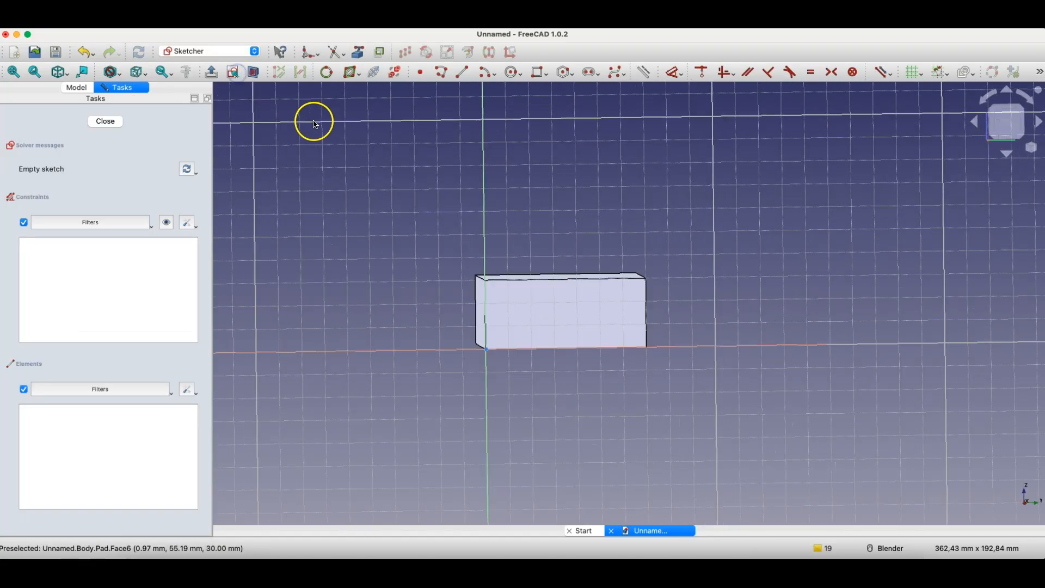
pyautogui.click(512, 73)
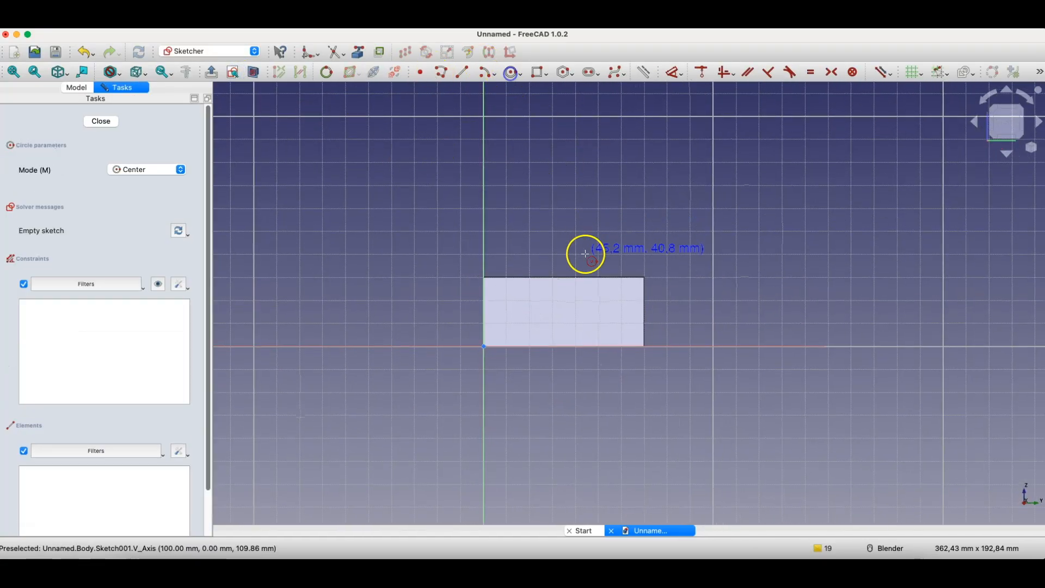
pyautogui.click(556, 278)
pyautogui.click(573, 298)
pyautogui.click(100, 120)
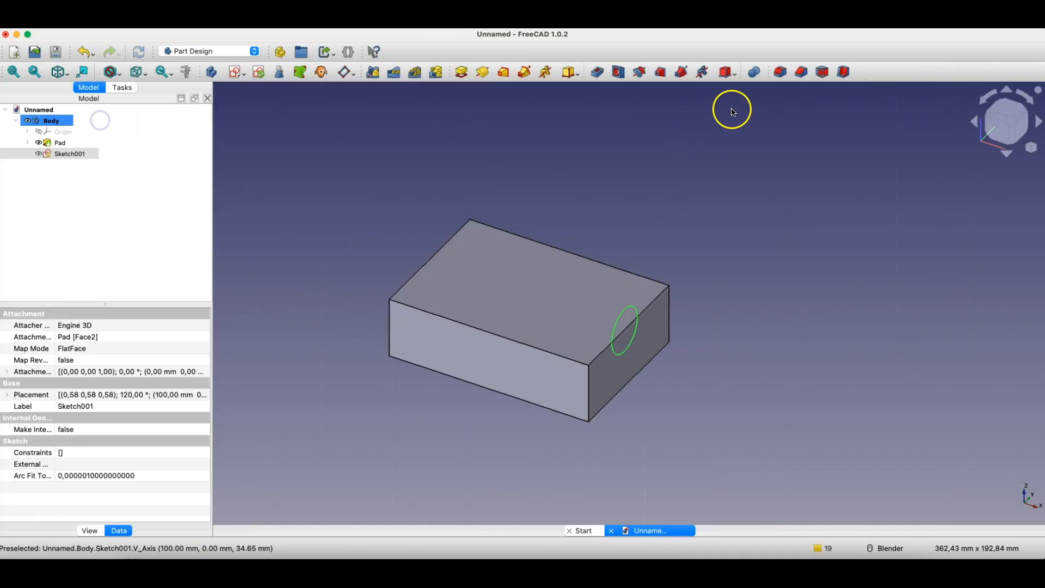
pyautogui.click(602, 71)
pyautogui.click(131, 118)
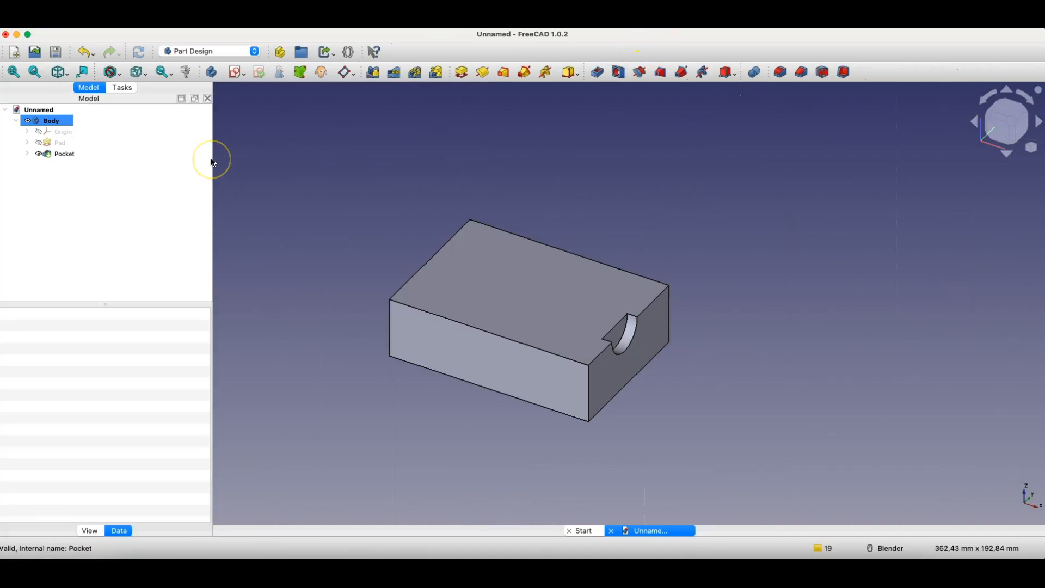
# Step: Delete the pocket and its circle sketch, keeping only the pad
pyautogui.click(59, 155)
pyautogui.press('Delete')
pyautogui.click(58, 154)
pyautogui.press('Delete')
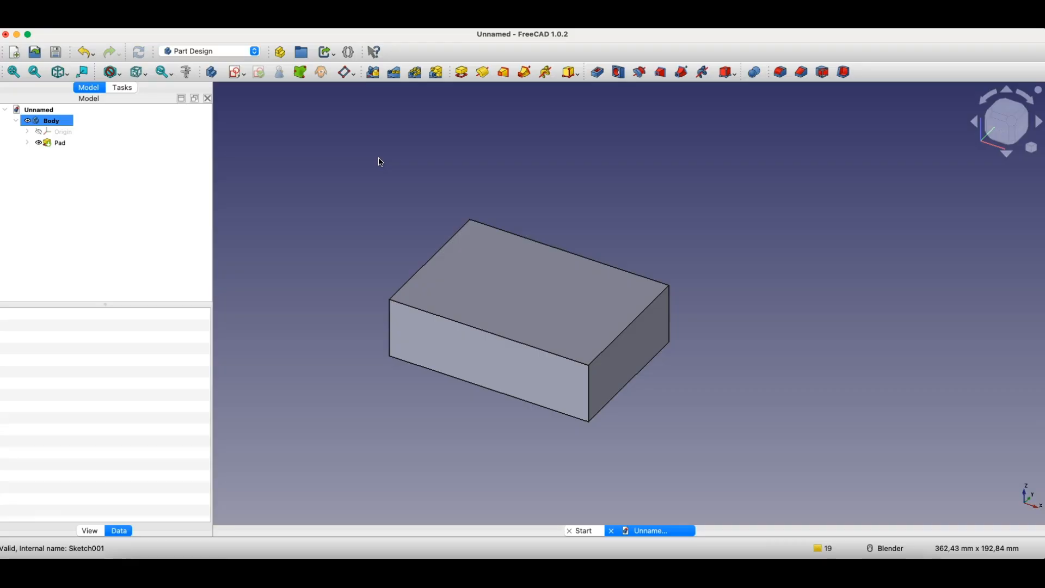
# Step: Create a datum plane attached to the block's 70 mm wide end face
pyautogui.click(641, 347)
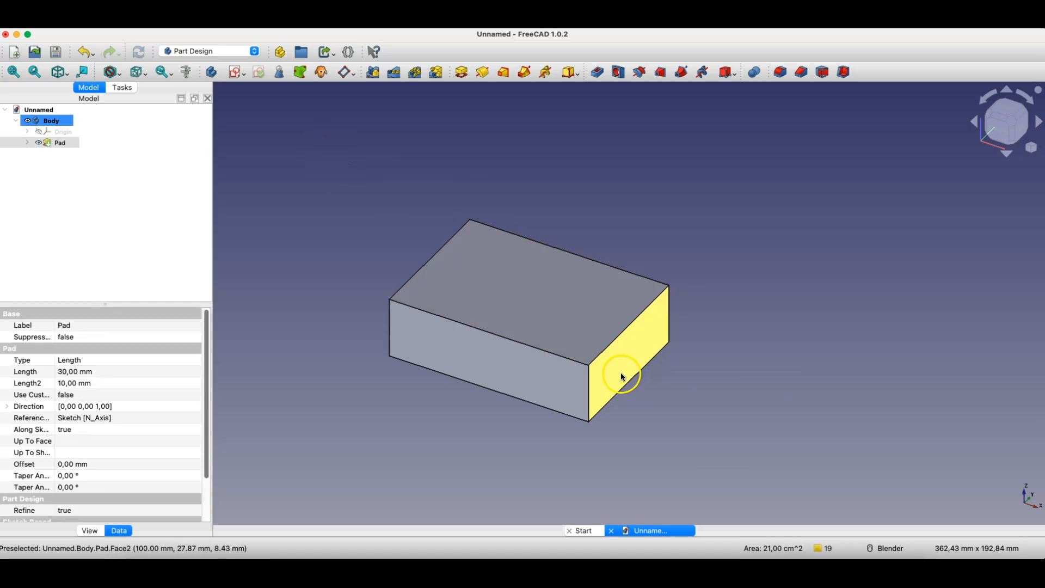
pyautogui.click(345, 74)
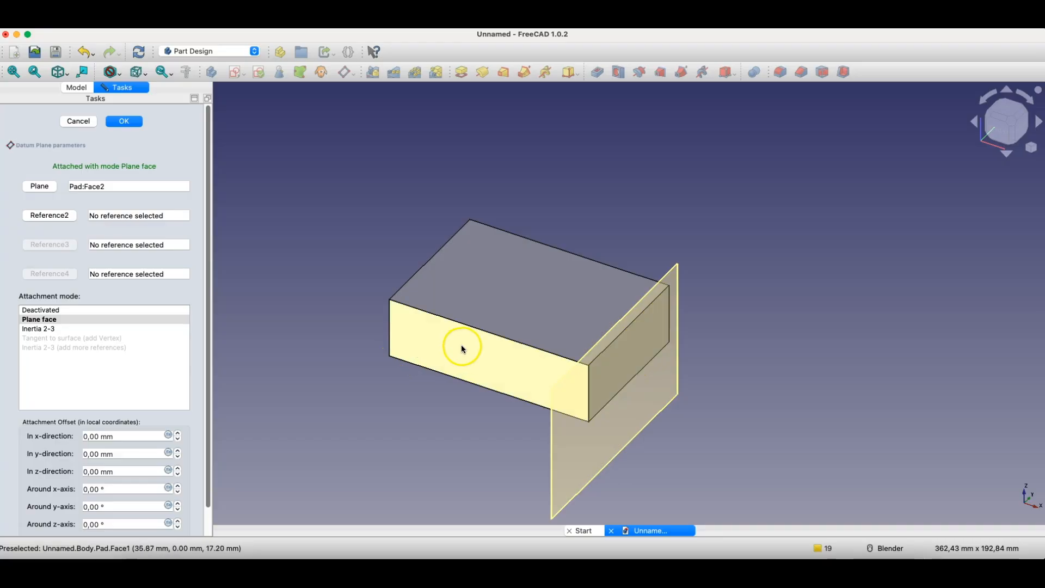
# Step: Try shifting the datum plane in its x-direction and y-direction, and return both offsets to 0 mm
pyautogui.click(139, 431)
pyautogui.click(139, 430)
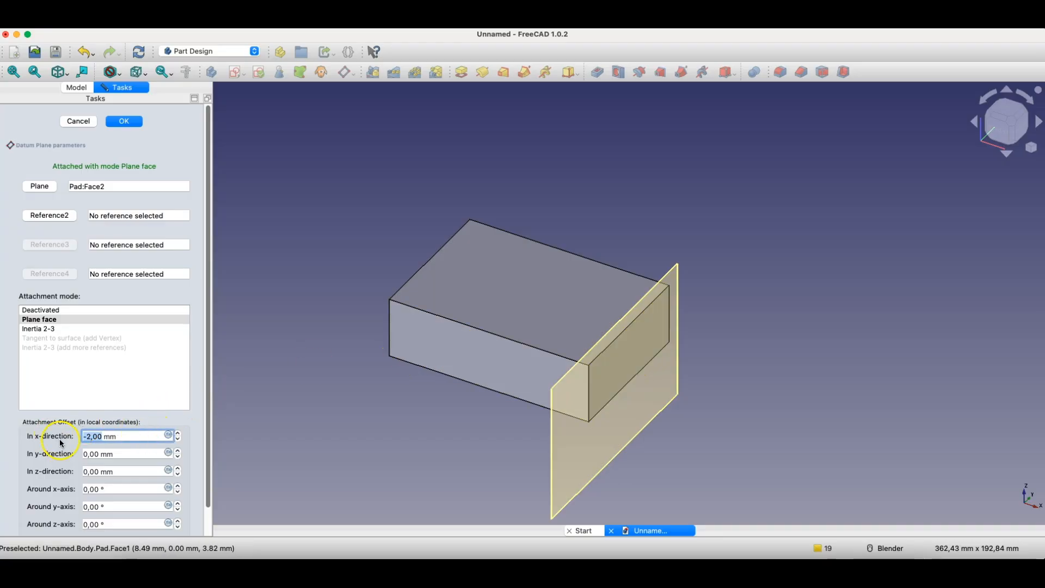
pyautogui.doubleClick(94, 435)
pyautogui.scroll(-1, 103, 438)
pyautogui.scroll(-3, 179, 439)
pyautogui.click(178, 452)
pyautogui.click(178, 456)
pyautogui.click(178, 456)
pyautogui.click(178, 456)
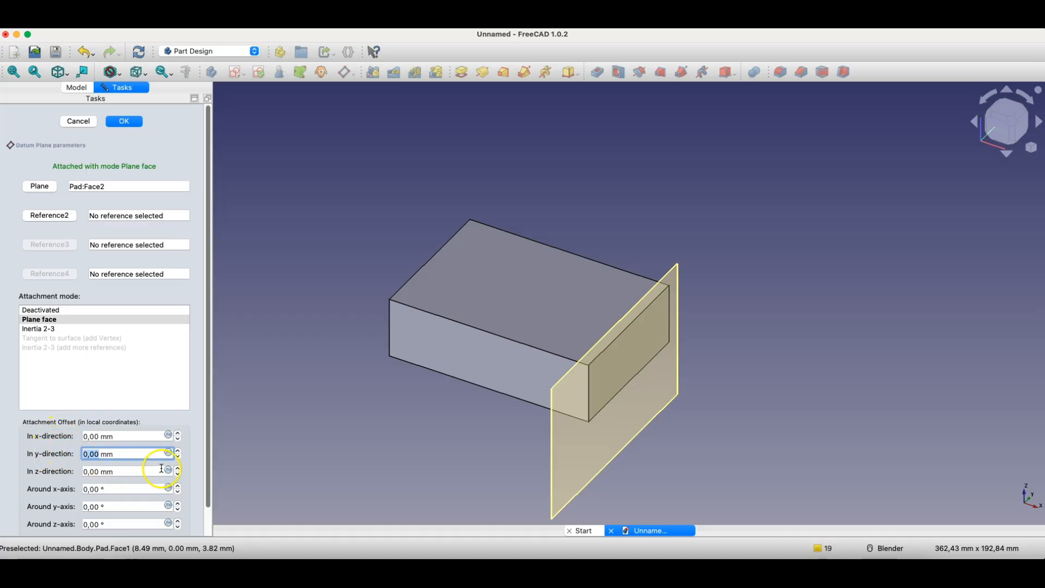
# Step: Set the datum plane's z-direction offset to -10 mm so it lies inside the block, and accept it
pyautogui.click(178, 474)
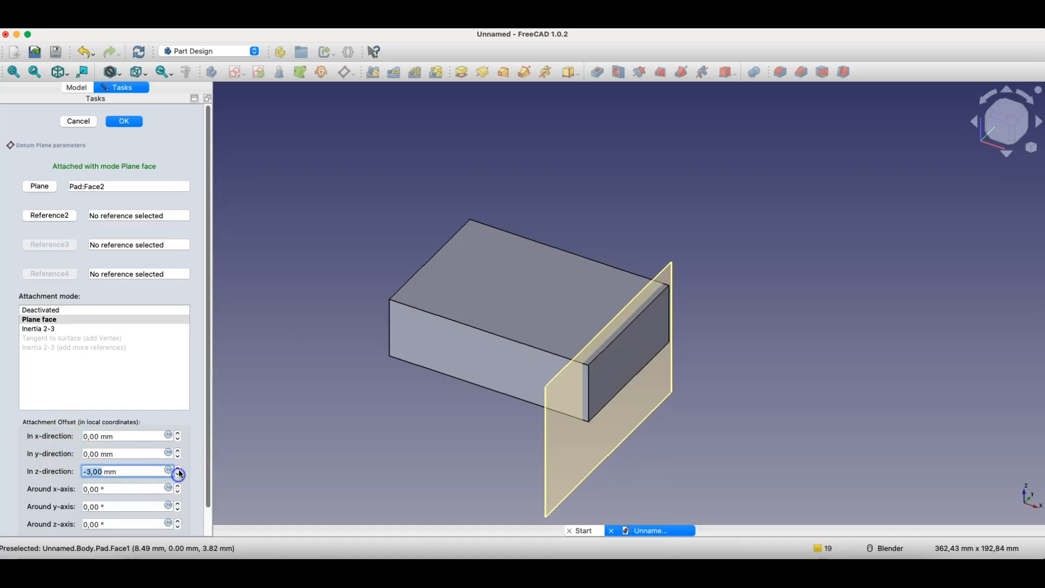
pyautogui.click(178, 468)
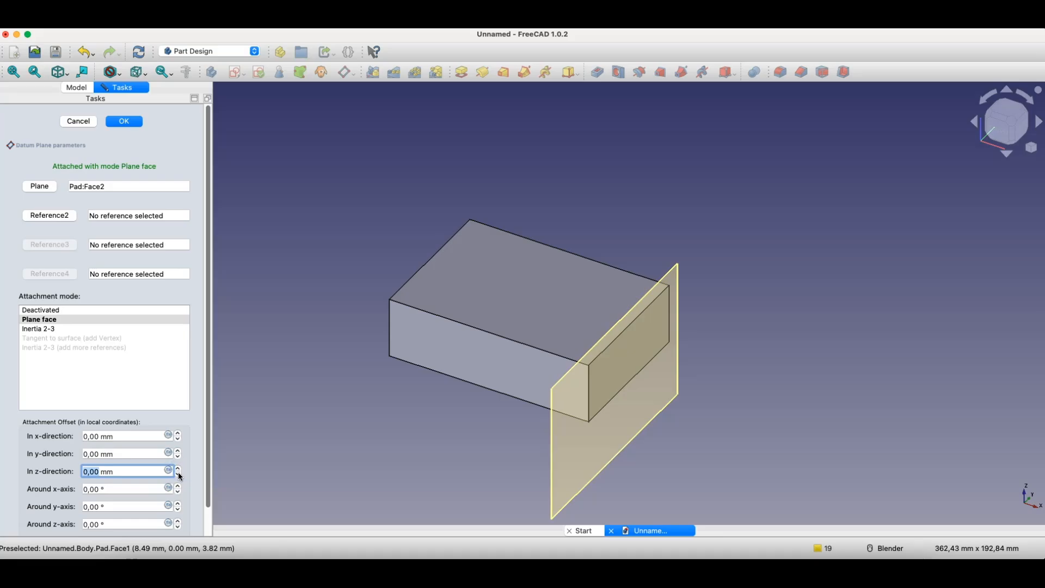
pyautogui.click(178, 474)
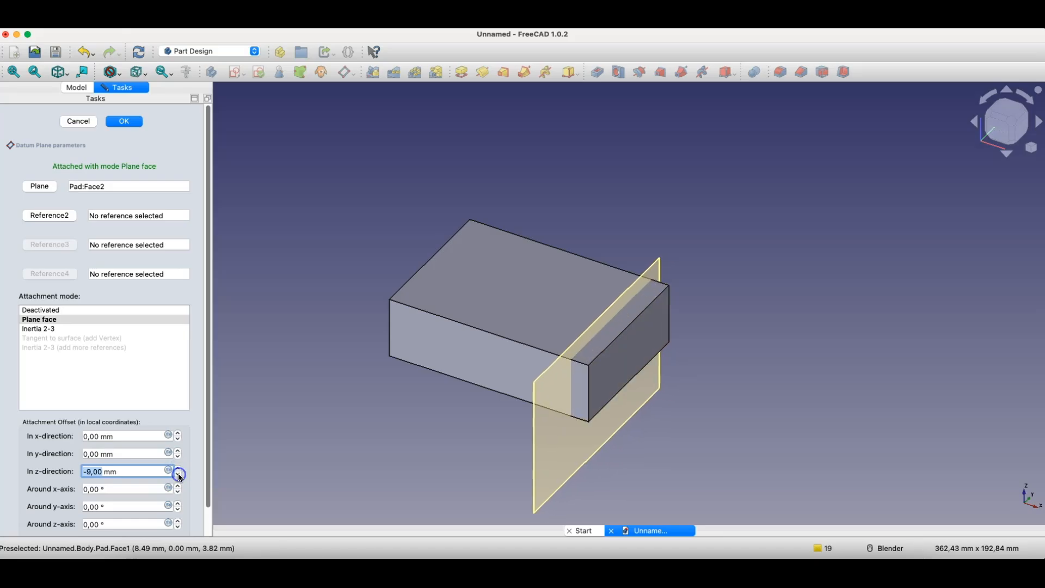
pyautogui.click(178, 475)
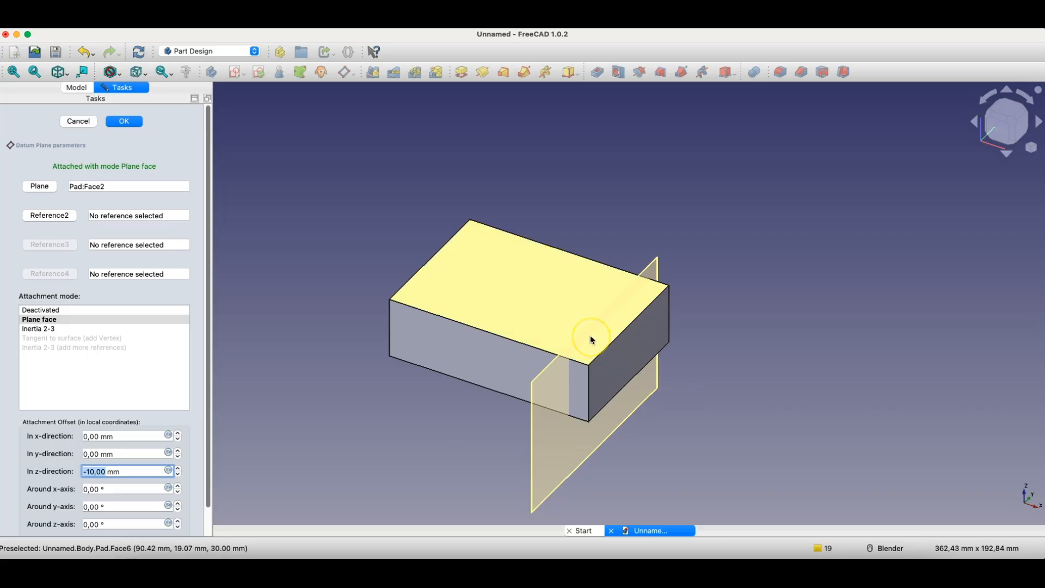
pyautogui.click(125, 121)
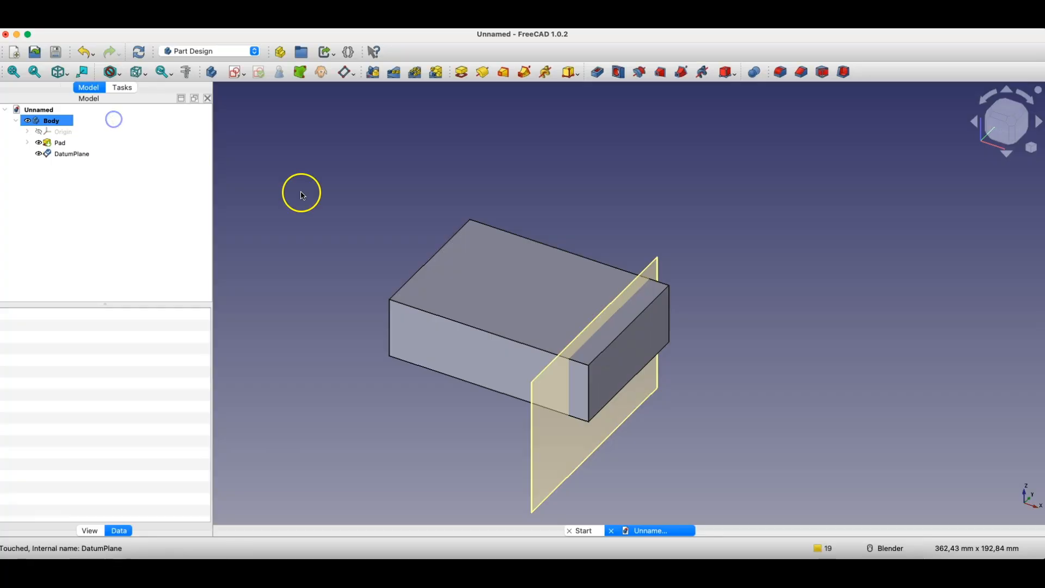
# Step: Start a sketch on the datum plane and draw a small rectangle near the middle of the block's upper edge, reaching above it
pyautogui.click(546, 396)
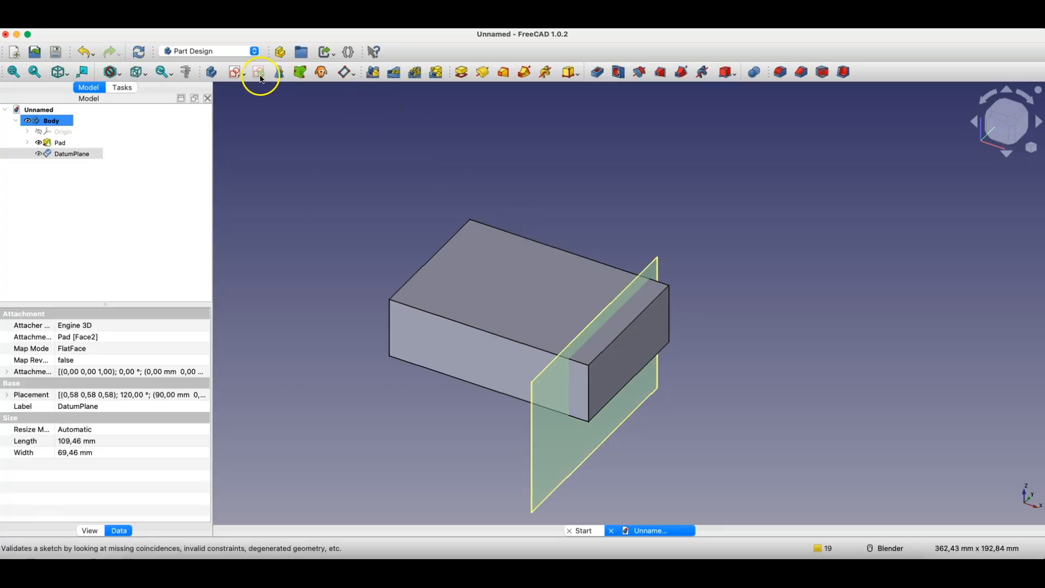
pyautogui.click(235, 73)
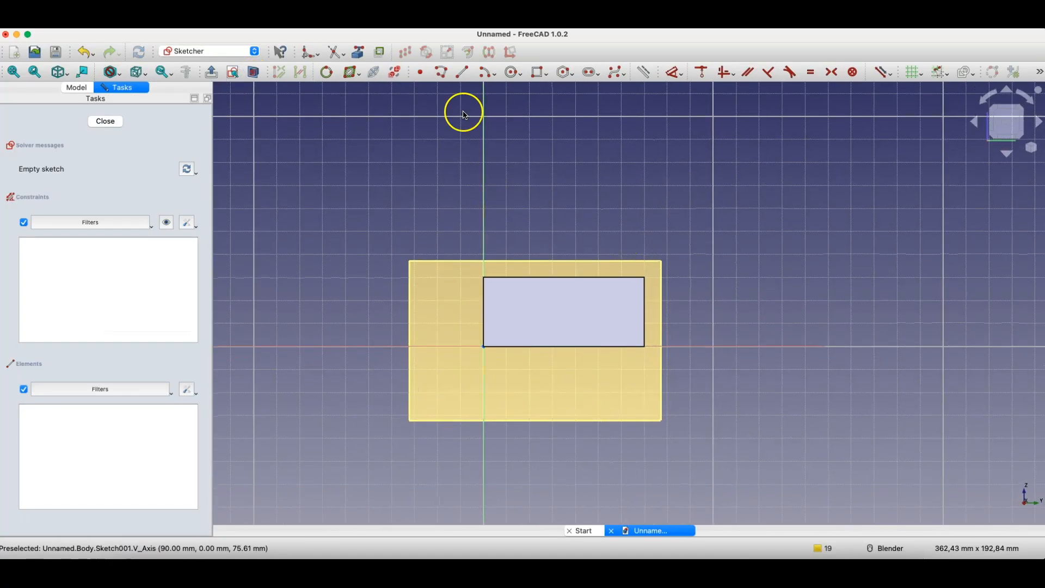
pyautogui.click(537, 73)
pyautogui.click(535, 279)
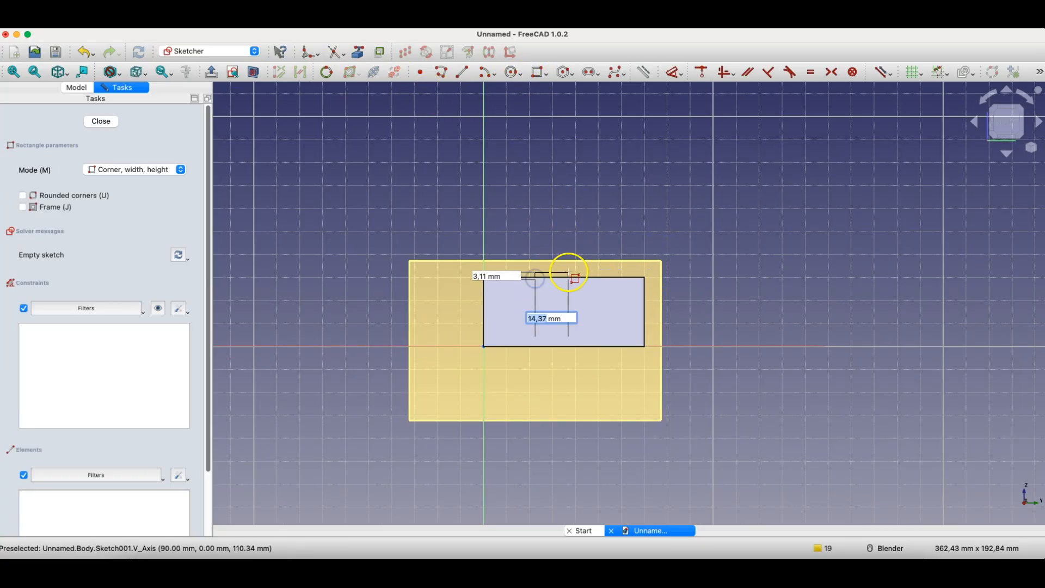
pyautogui.click(570, 263)
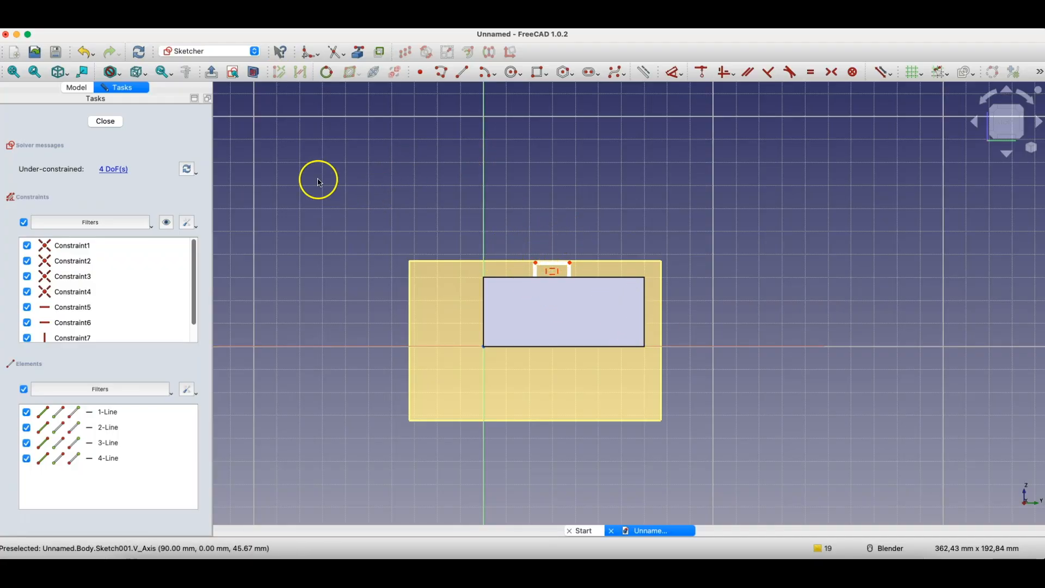
# Step: Turn on the section view and stretch the rectangle's lower corner further down into the block
pyautogui.click(253, 75)
pyautogui.scroll(3, 519, 224)
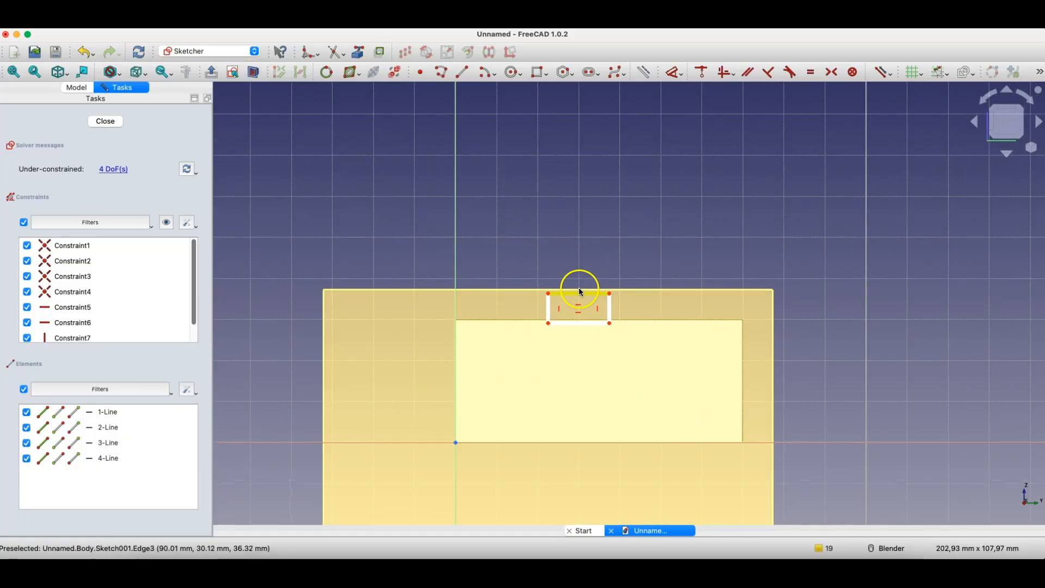
pyautogui.moveTo(611, 323); pyautogui.dragTo(617, 350)
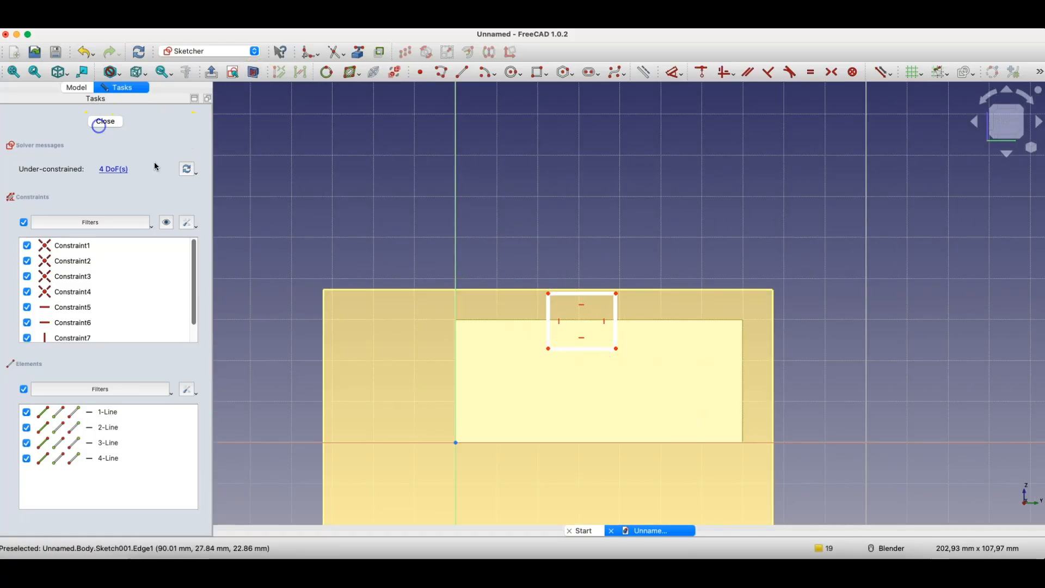
# Step: Close the rectangle sketch, try a 5 mm pocket from it into the block, and cancel the pocket
pyautogui.click(98, 125)
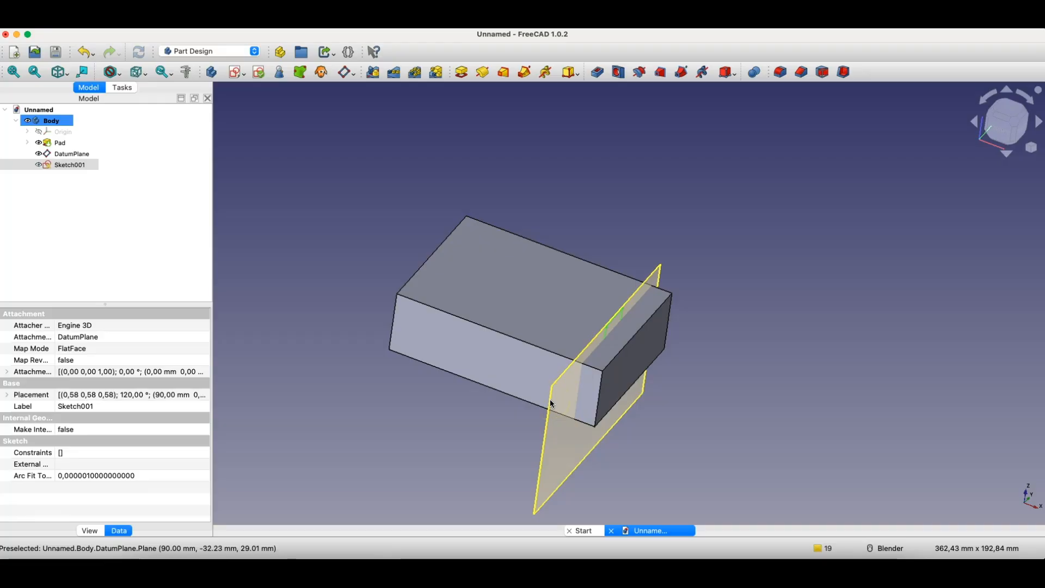
pyautogui.click(601, 78)
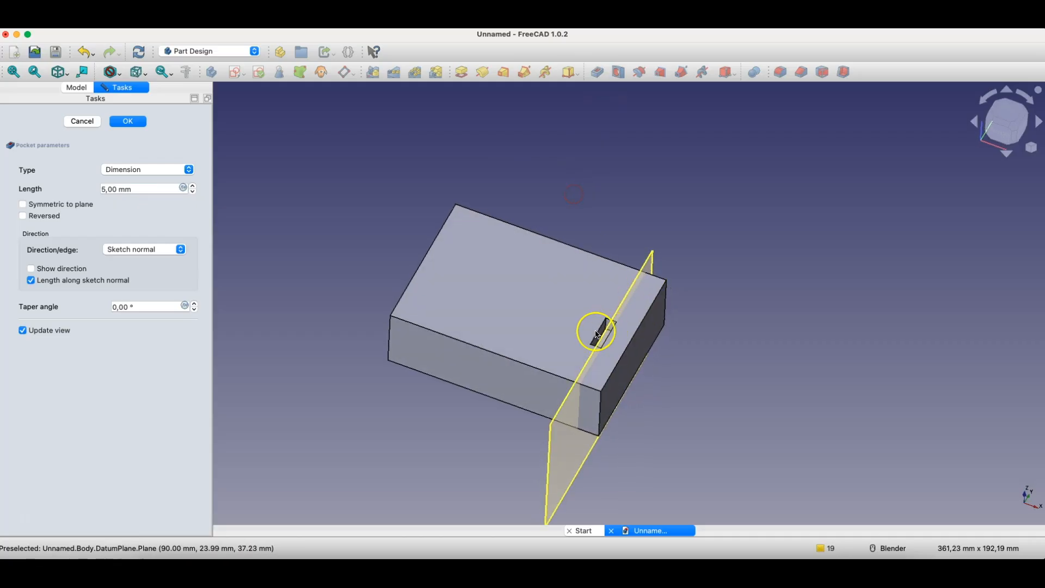
pyautogui.scroll(5, 599, 328)
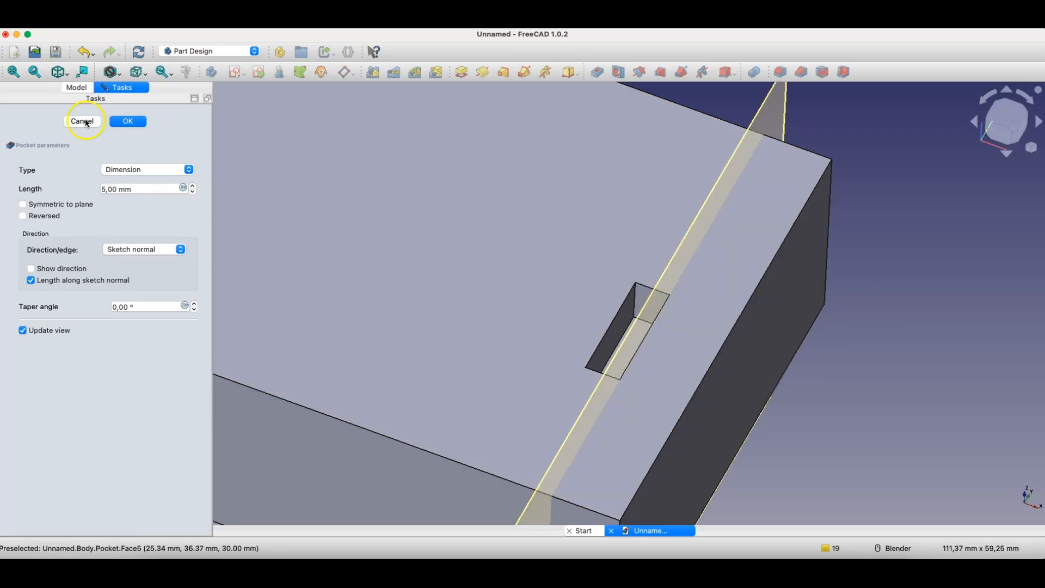
pyautogui.click(82, 121)
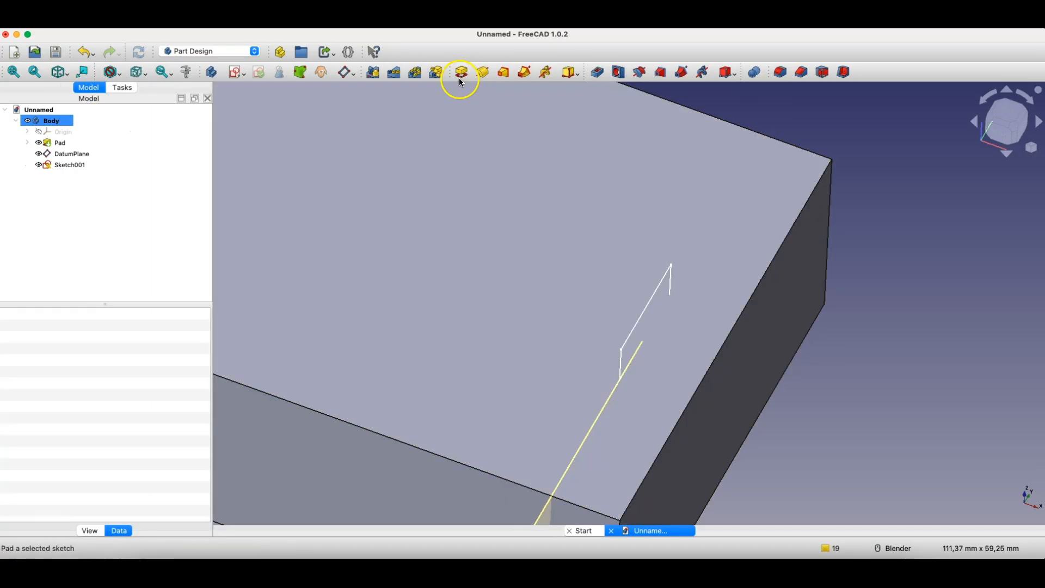
# Step: Try a 10 mm pad of the rectangle sketch in normal and reversed directions, and cancel it
pyautogui.click(461, 75)
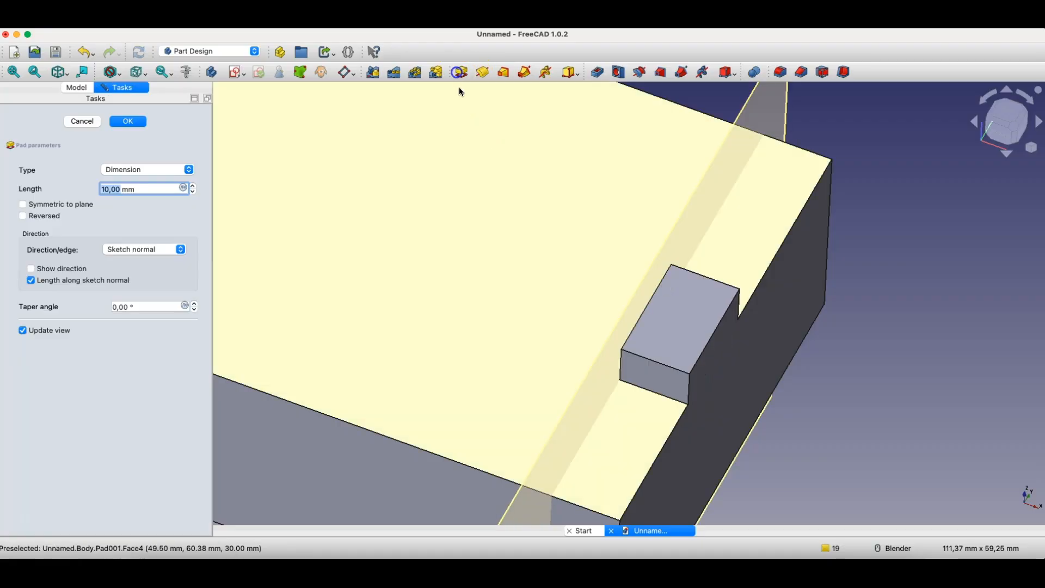
pyautogui.moveTo(619, 342); pyautogui.dragTo(586, 283, button='middle')
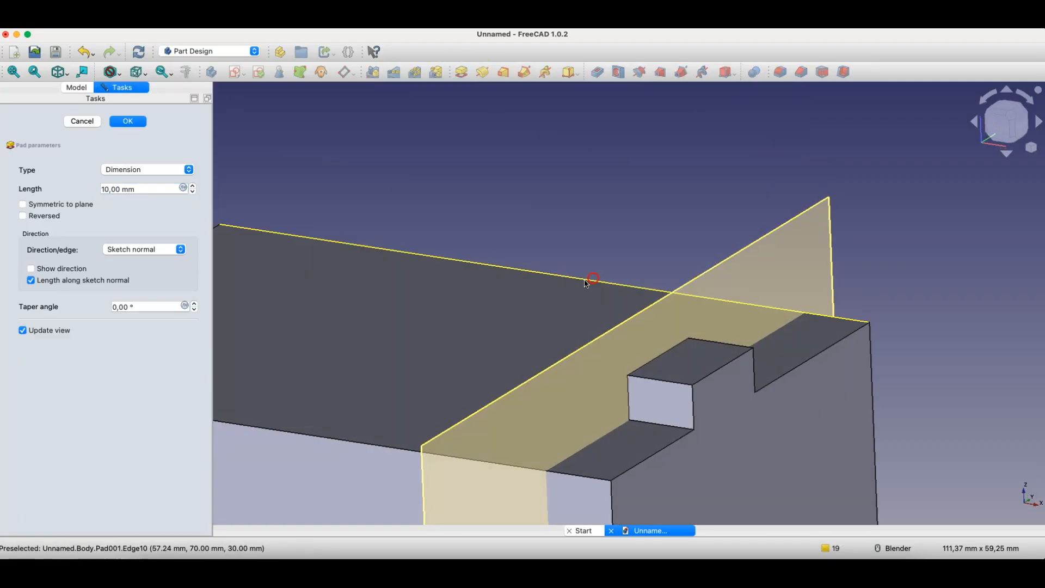
pyautogui.click(23, 215)
pyautogui.click(23, 216)
pyautogui.click(23, 215)
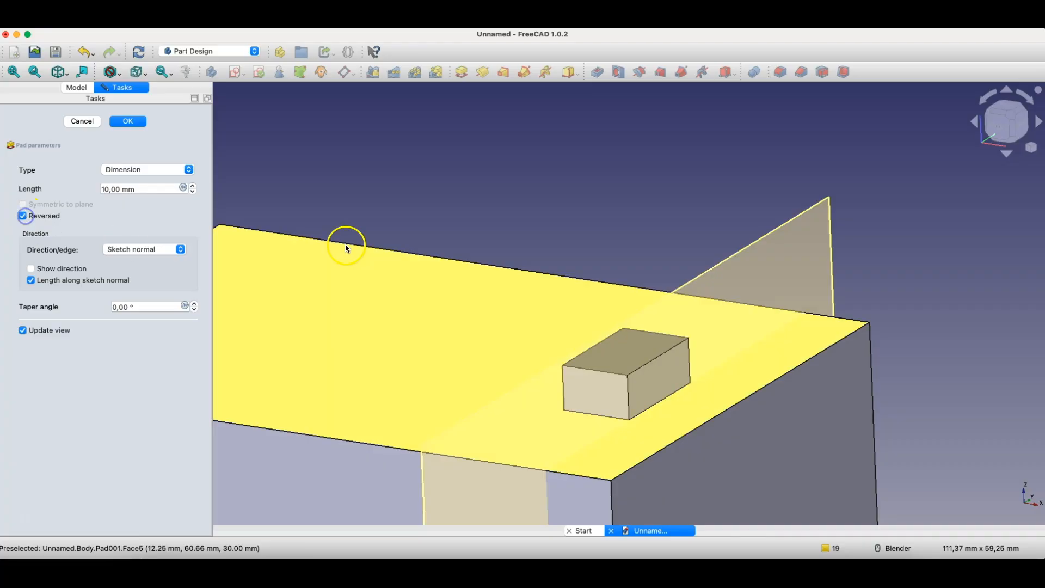
pyautogui.moveTo(345, 244); pyautogui.dragTo(700, 250, button='middle')
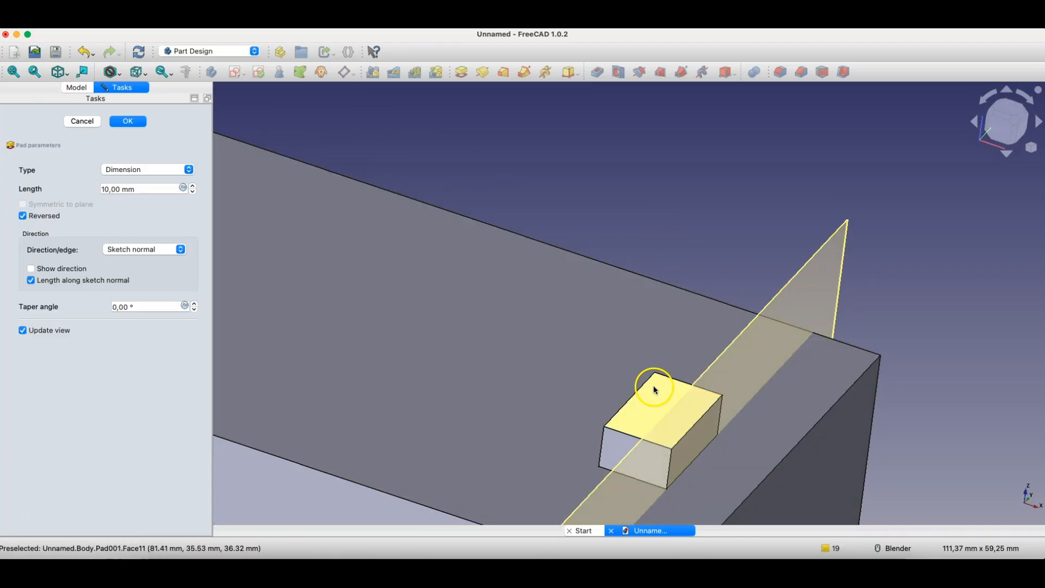
pyautogui.scroll(-3, 653, 365)
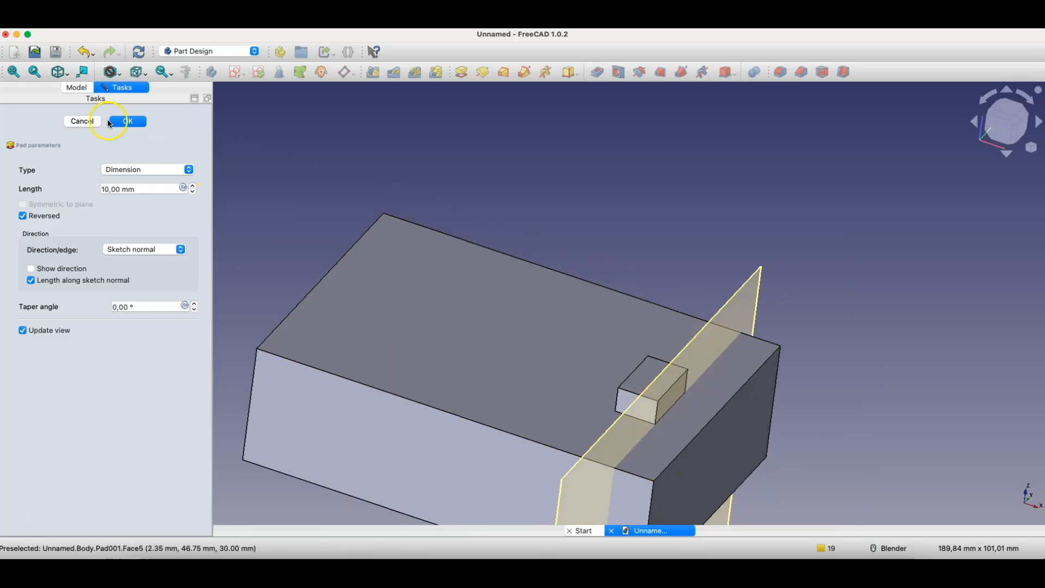
pyautogui.click(82, 122)
# Step: Replace the rectangle in the datum plane sketch with a circle centred on the block's upper edge, and close the sketch
pyautogui.doubleClick(64, 167)
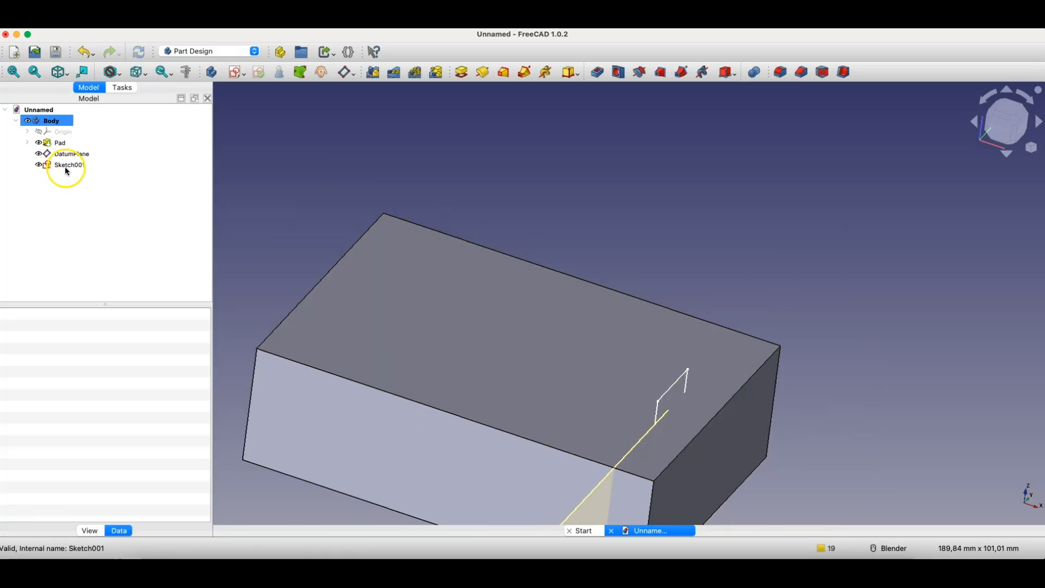
pyautogui.moveTo(431, 273); pyautogui.dragTo(551, 384)
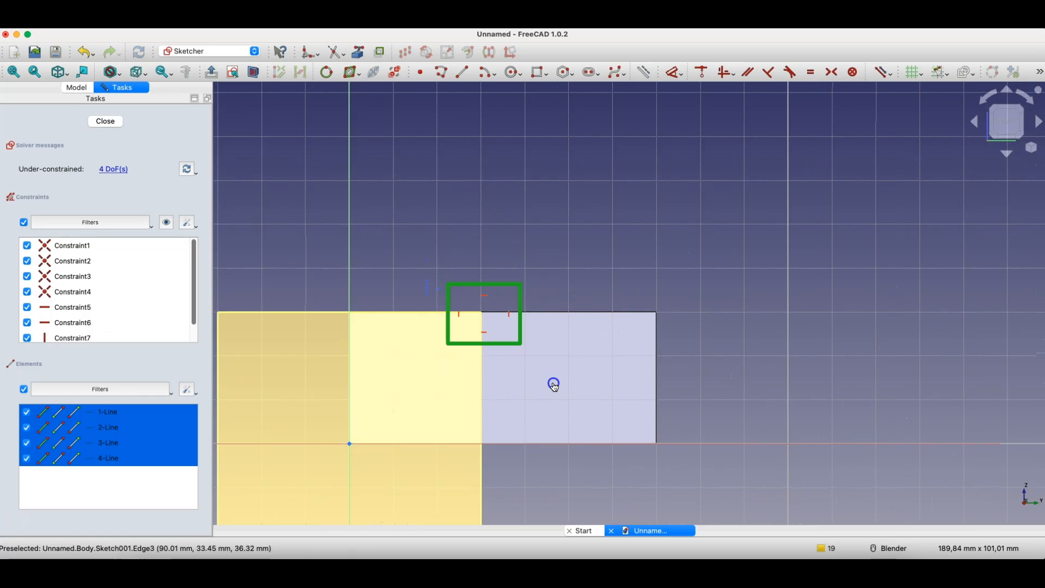
pyautogui.press('Delete')
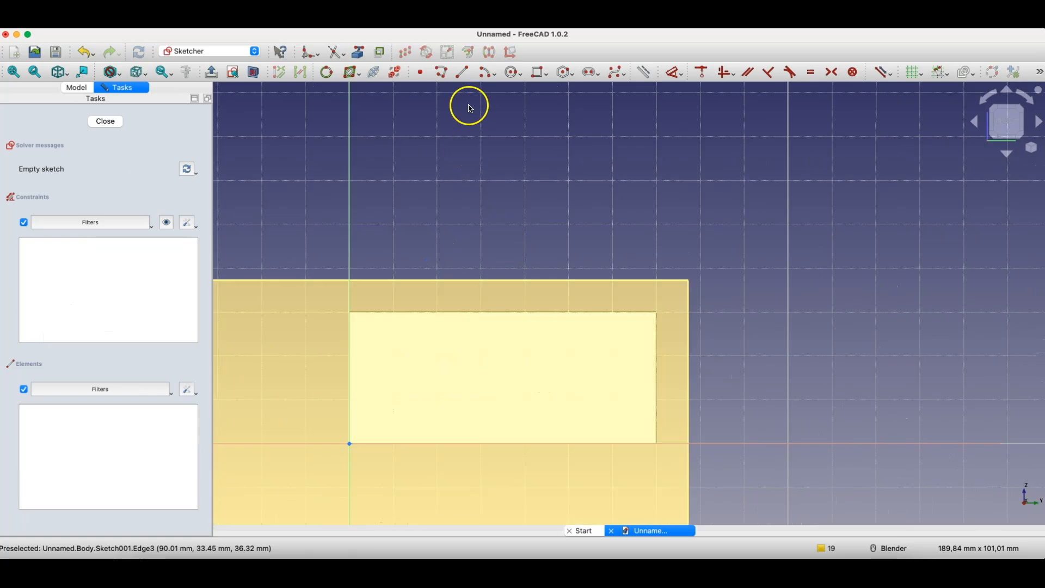
pyautogui.click(513, 72)
pyautogui.click(484, 310)
pyautogui.click(497, 334)
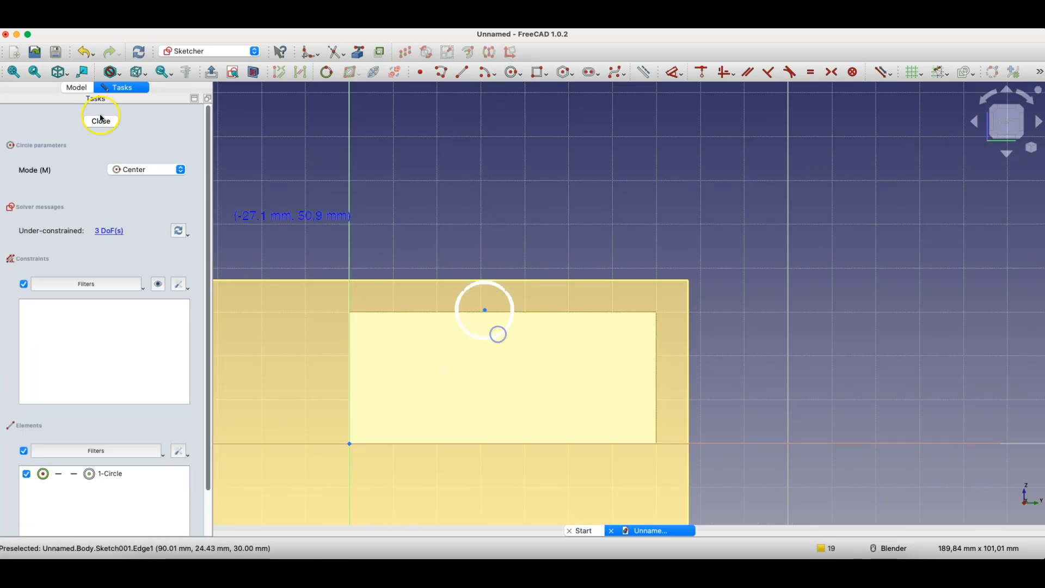
pyautogui.click(102, 122)
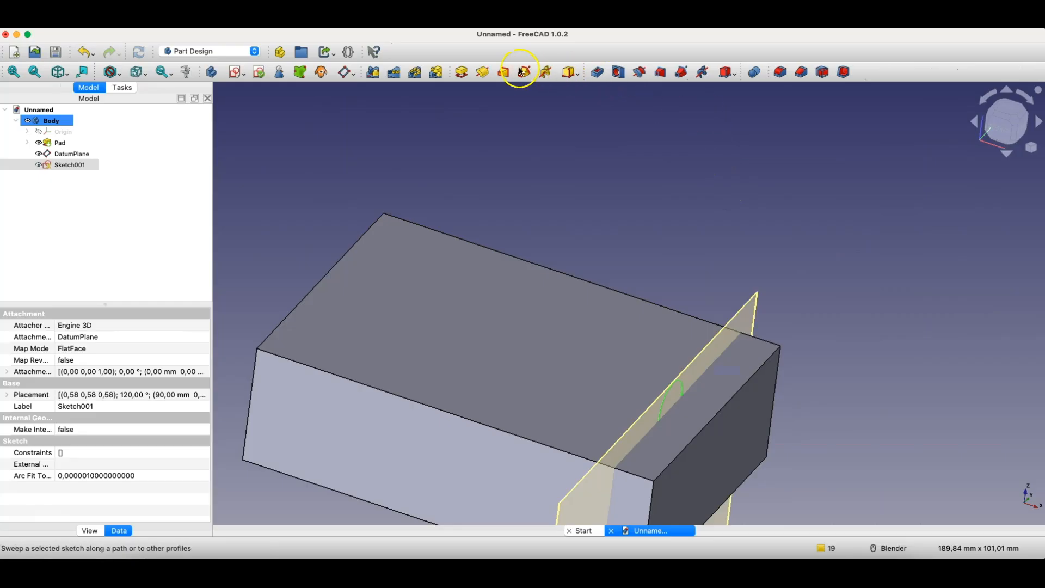
# Step: Try a reversed 10 mm pad and a 5 mm pocket from the circle sketch, cancelling both
pyautogui.click(464, 72)
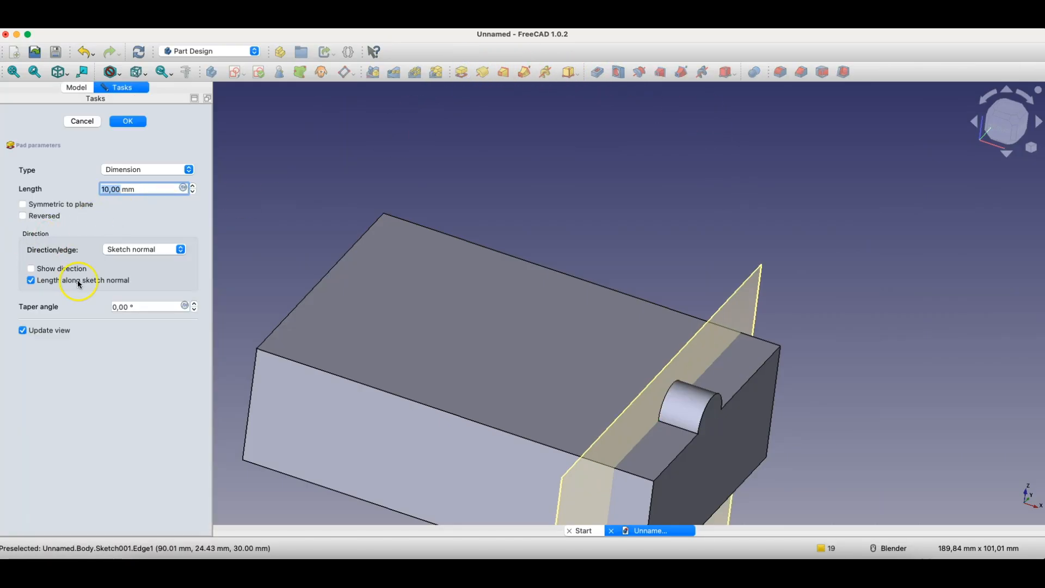
pyautogui.click(22, 216)
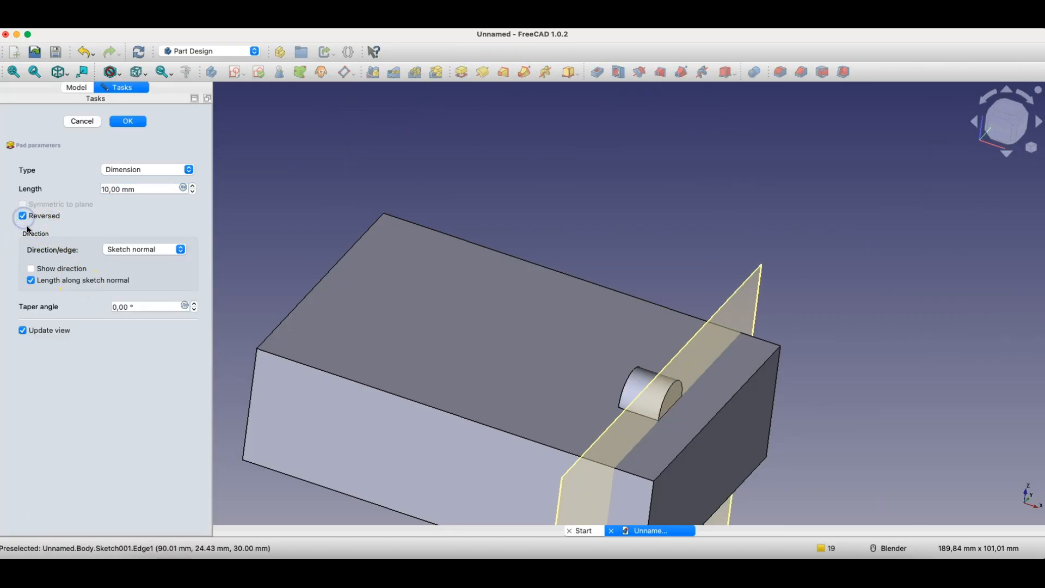
pyautogui.click(87, 122)
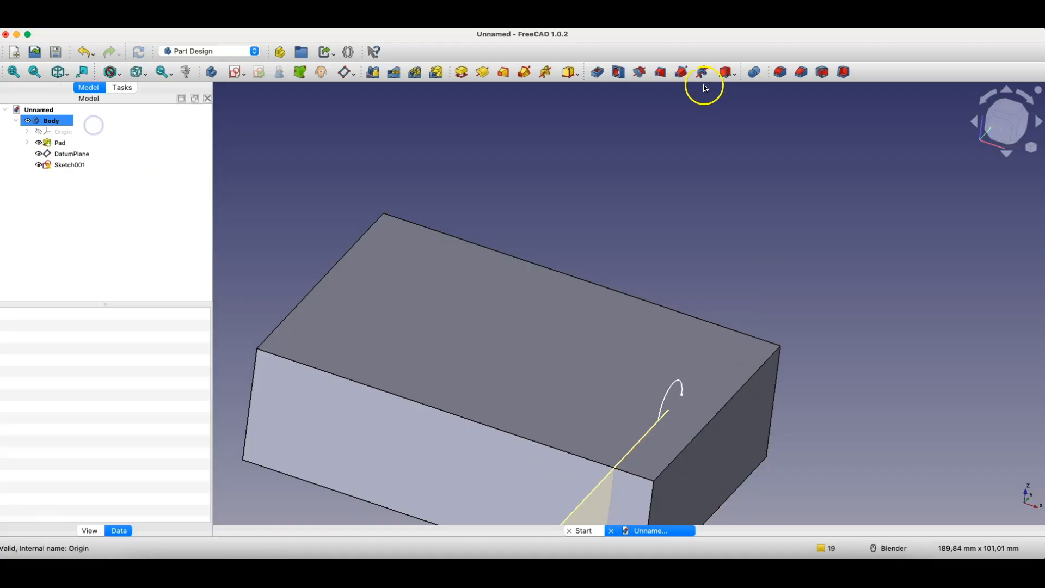
pyautogui.click(598, 73)
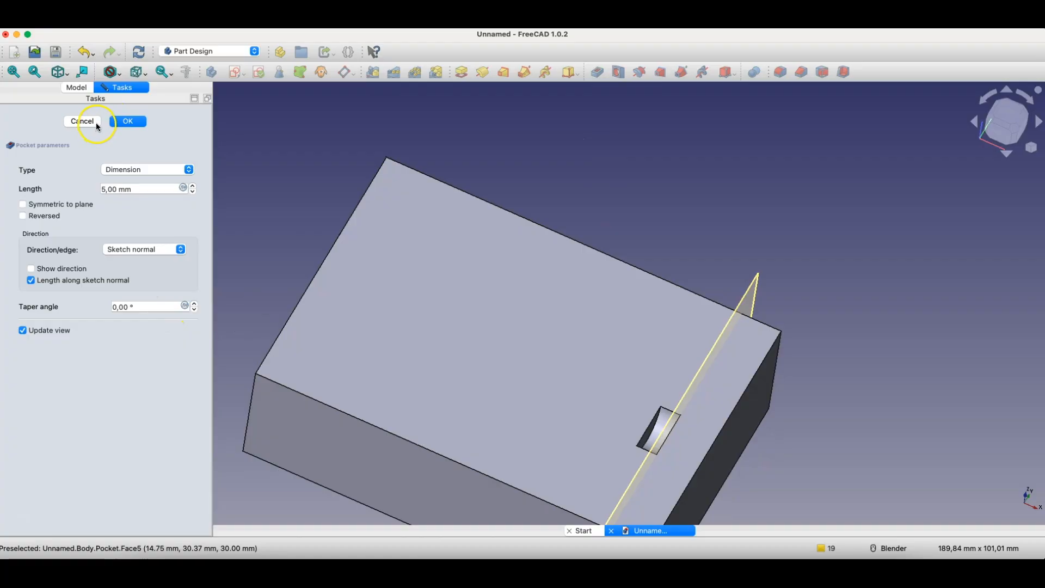
pyautogui.click(90, 122)
# Step: Delete the circle sketch and the datum plane, keeping only the padded block
pyautogui.moveTo(602, 216); pyautogui.dragTo(646, 259, button='middle')
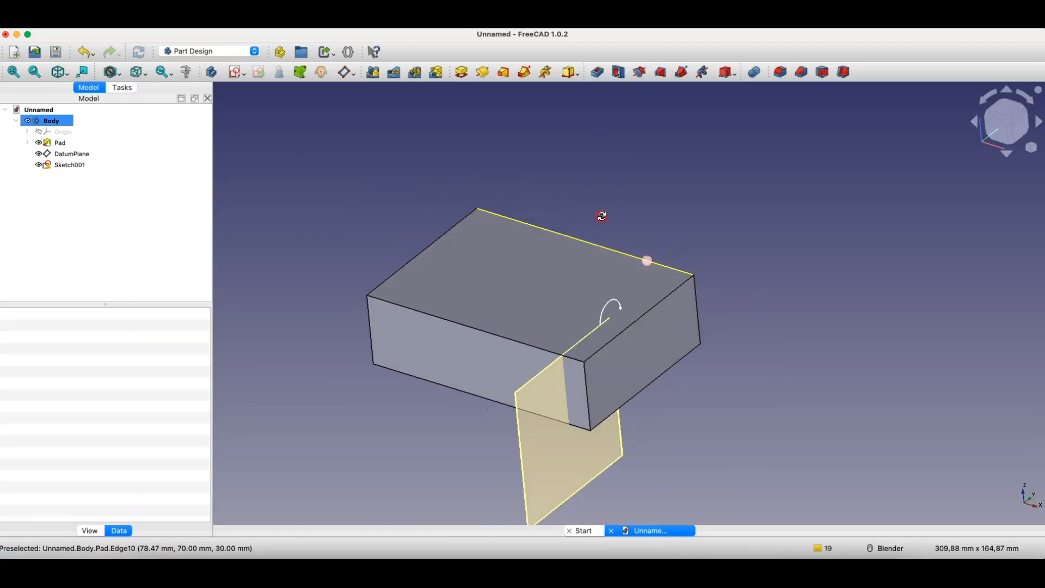
pyautogui.click(78, 165)
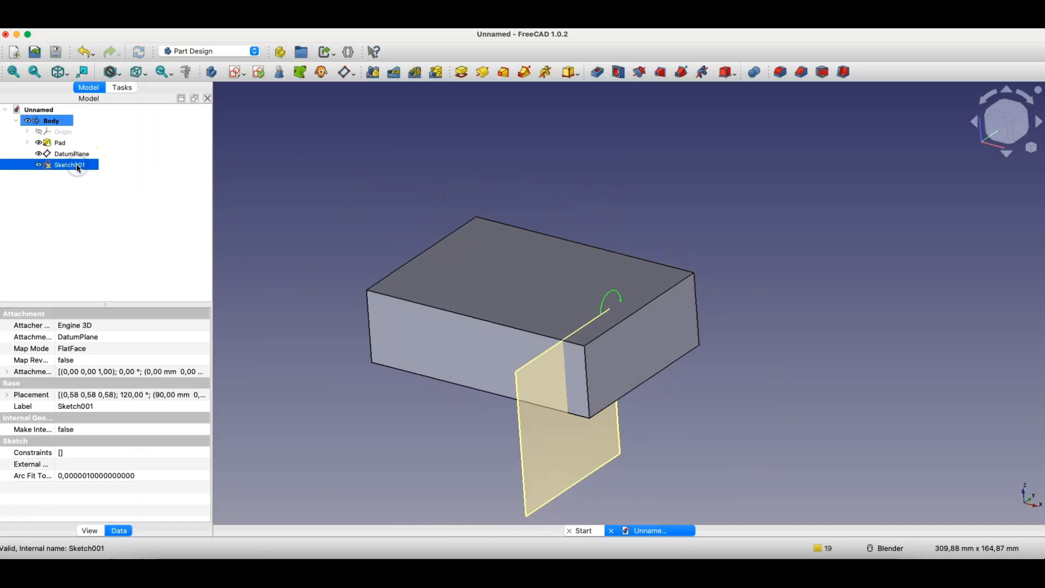
pyautogui.press('Delete')
pyautogui.click(73, 154)
pyautogui.press('Delete')
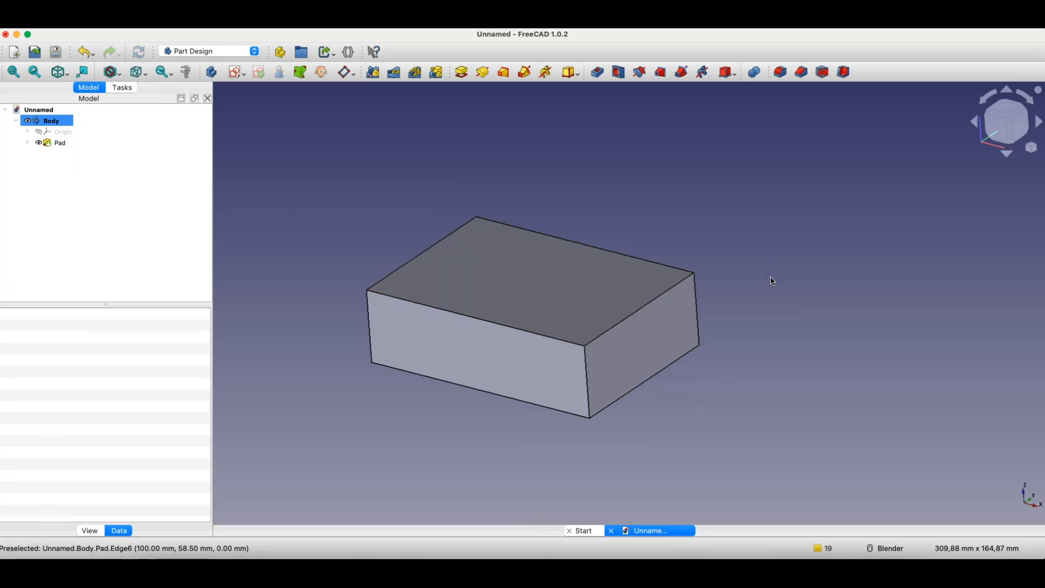
# Step: Create a new datum plane on the block's narrow end face and set its z-direction offset to -10 mm
pyautogui.click(648, 345)
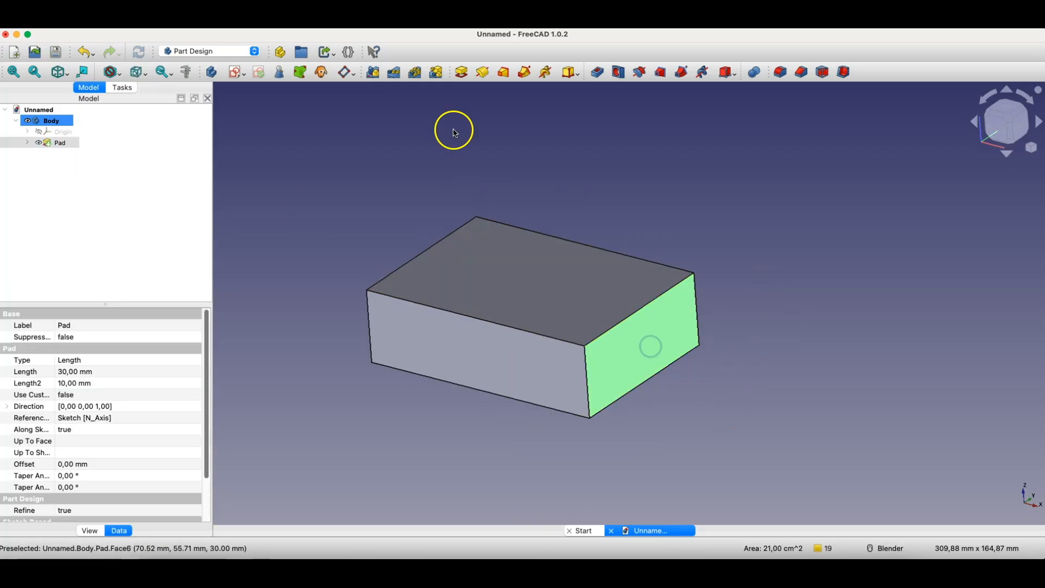
pyautogui.click(345, 73)
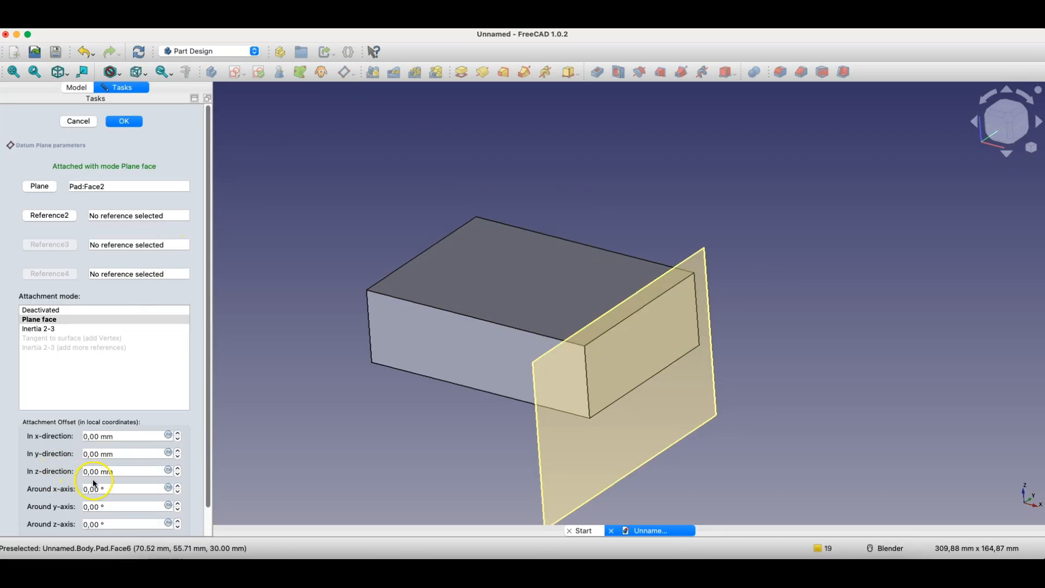
pyautogui.click(178, 468)
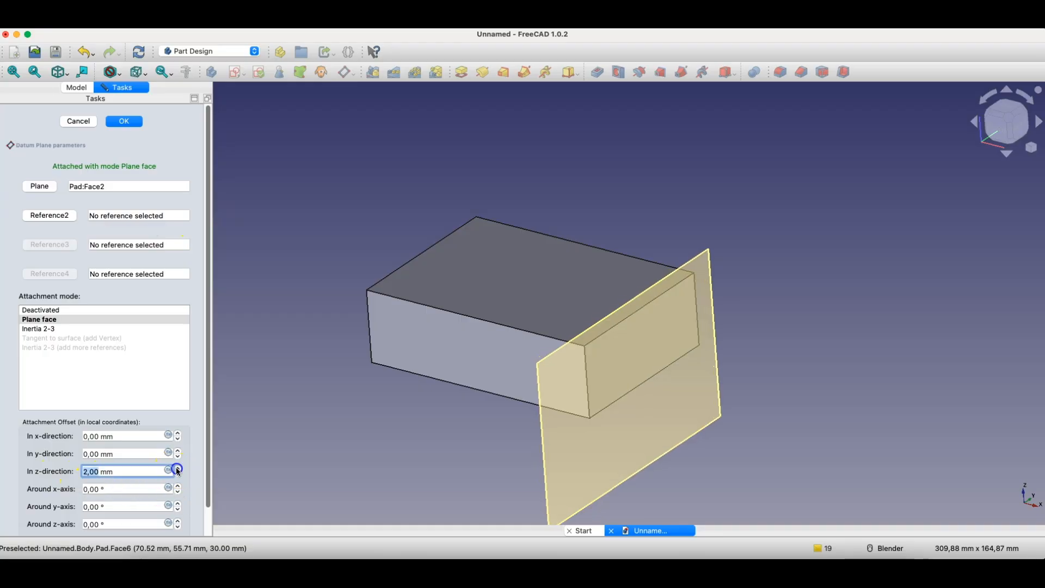
pyautogui.click(178, 468)
pyautogui.click(178, 467)
pyautogui.click(178, 476)
pyautogui.click(179, 475)
pyautogui.click(178, 475)
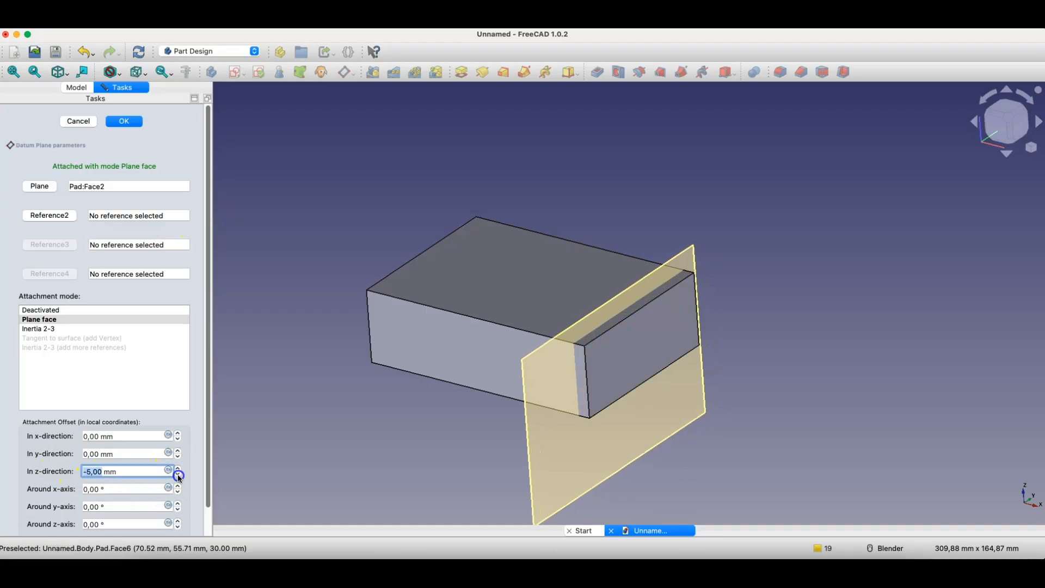
pyautogui.click(179, 476)
pyautogui.click(179, 476)
pyautogui.click(179, 476)
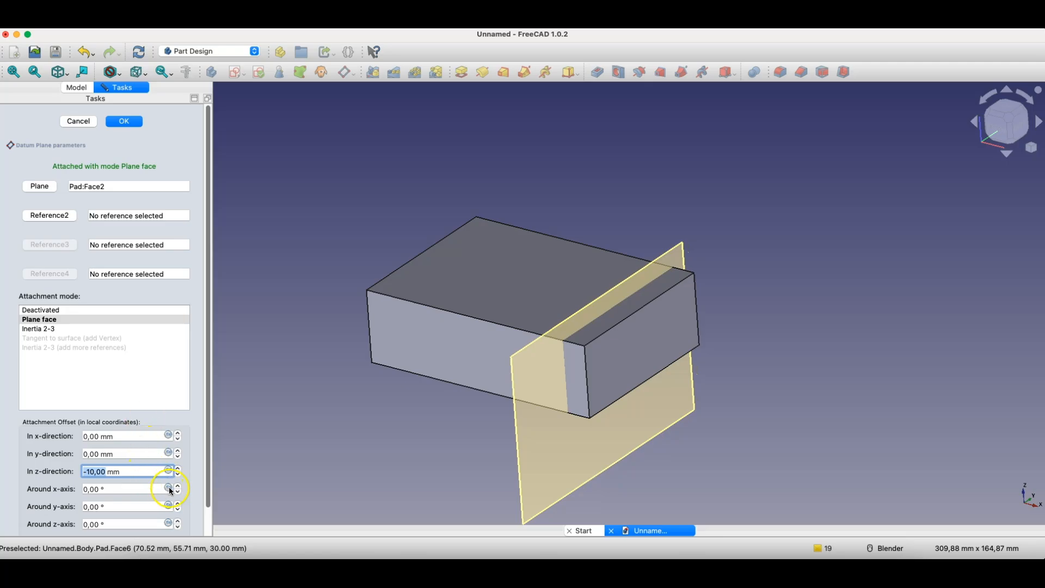
# Step: Try rotating the datum plane up to 10° around its x-axis, and return the angle to 0°
pyautogui.click(178, 485)
pyautogui.click(178, 485)
pyautogui.click(178, 485)
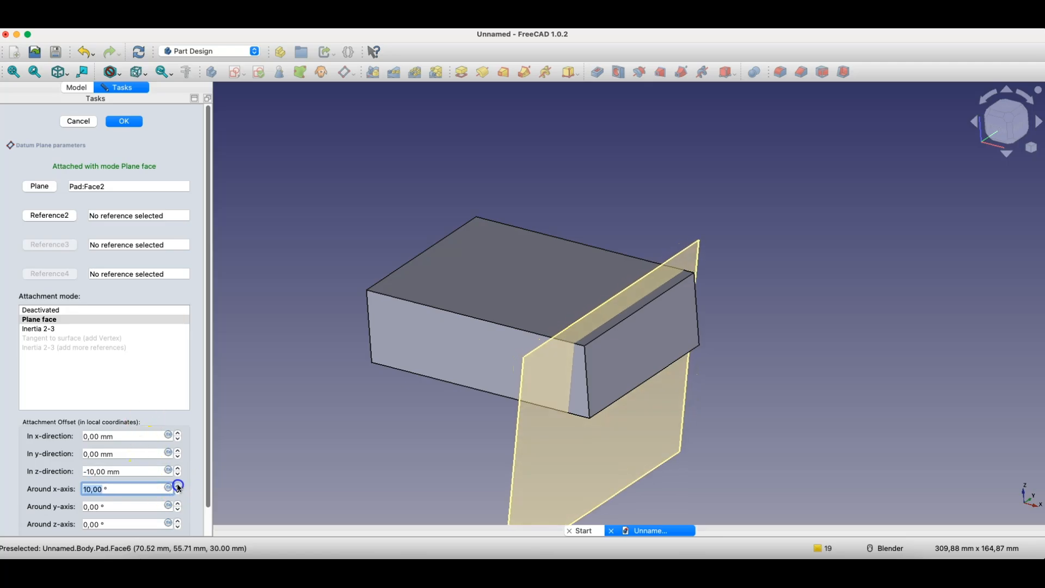
pyautogui.scroll(-2, 194, 417)
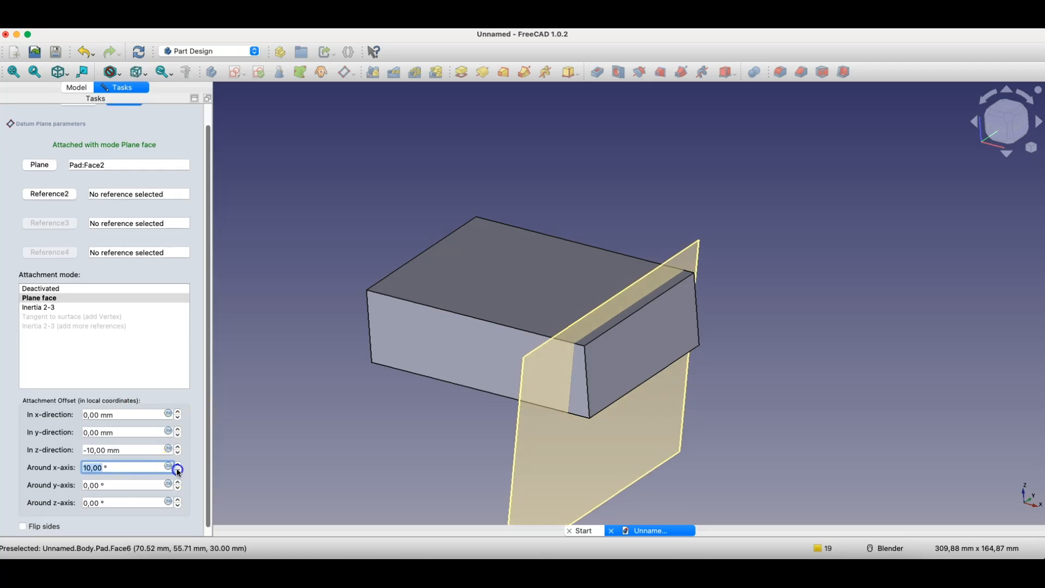
pyautogui.click(177, 471)
pyautogui.click(177, 471)
pyautogui.click(177, 471)
pyautogui.click(177, 471)
pyautogui.click(177, 471)
pyautogui.click(177, 471)
pyautogui.click(178, 471)
pyautogui.click(177, 471)
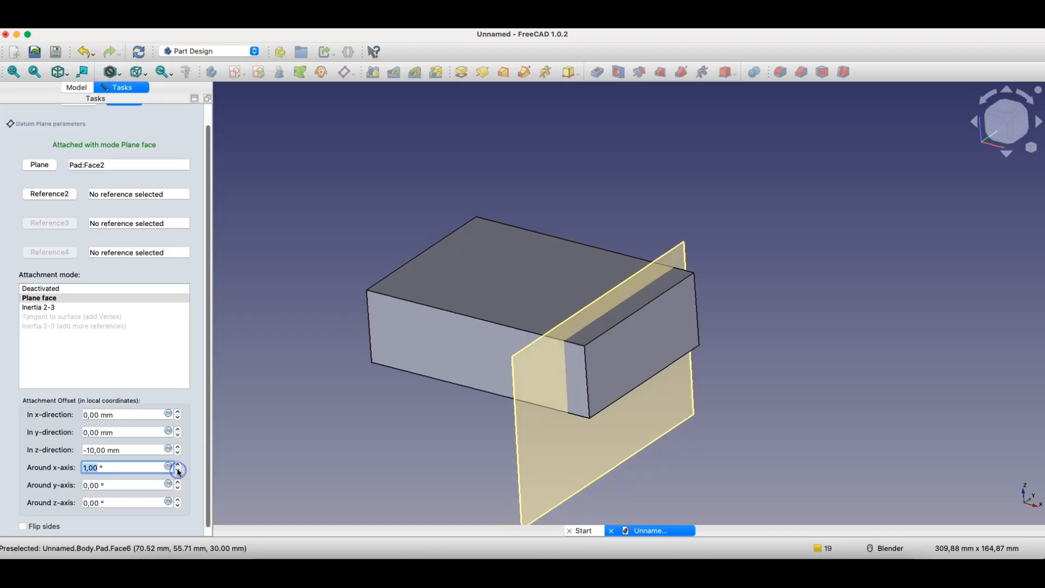
pyautogui.click(178, 471)
# Step: Try rotating the datum plane around its y-axis in single-degree increments, and return the angle to 0°
pyautogui.click(178, 481)
pyautogui.click(178, 481)
pyautogui.click(178, 481)
pyautogui.click(178, 481)
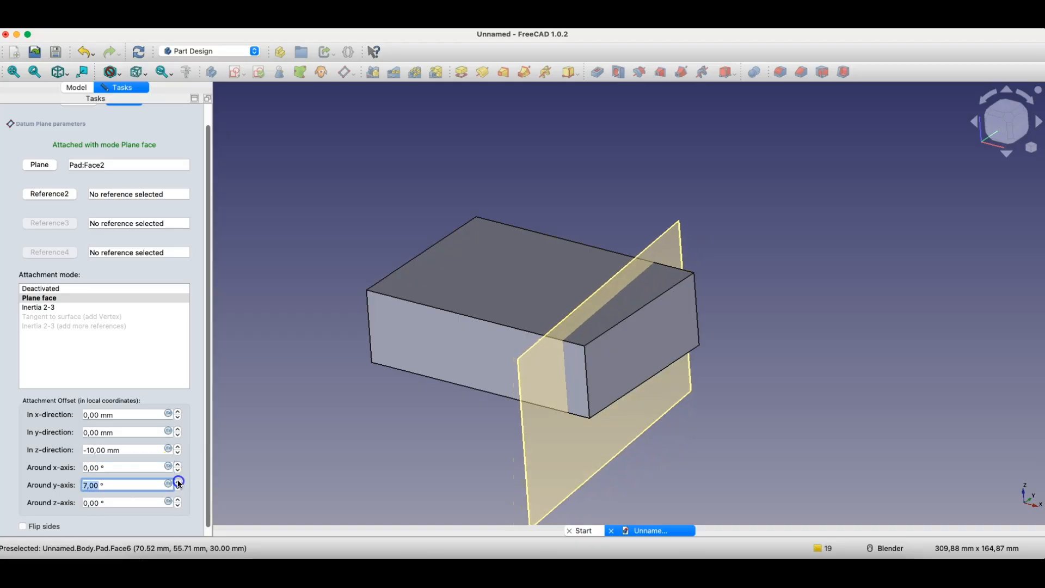
pyautogui.click(178, 481)
pyautogui.click(178, 481)
pyautogui.click(178, 481)
pyautogui.click(178, 481)
pyautogui.click(177, 489)
pyautogui.click(177, 488)
pyautogui.click(178, 488)
pyautogui.click(178, 488)
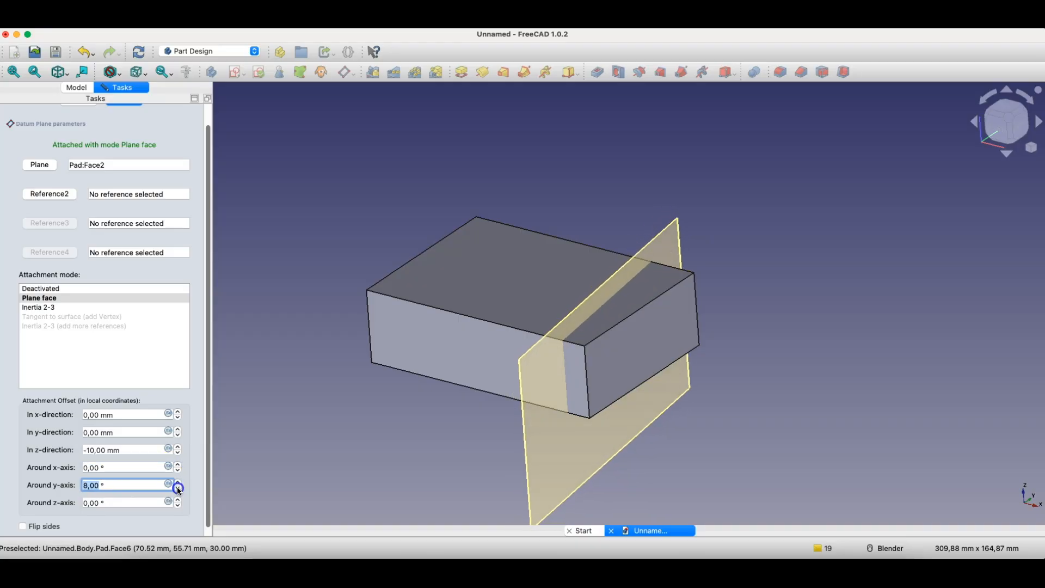
pyautogui.click(178, 489)
pyautogui.click(178, 488)
pyautogui.click(178, 488)
pyautogui.click(178, 488)
pyautogui.click(178, 488)
pyautogui.click(177, 488)
pyautogui.click(177, 488)
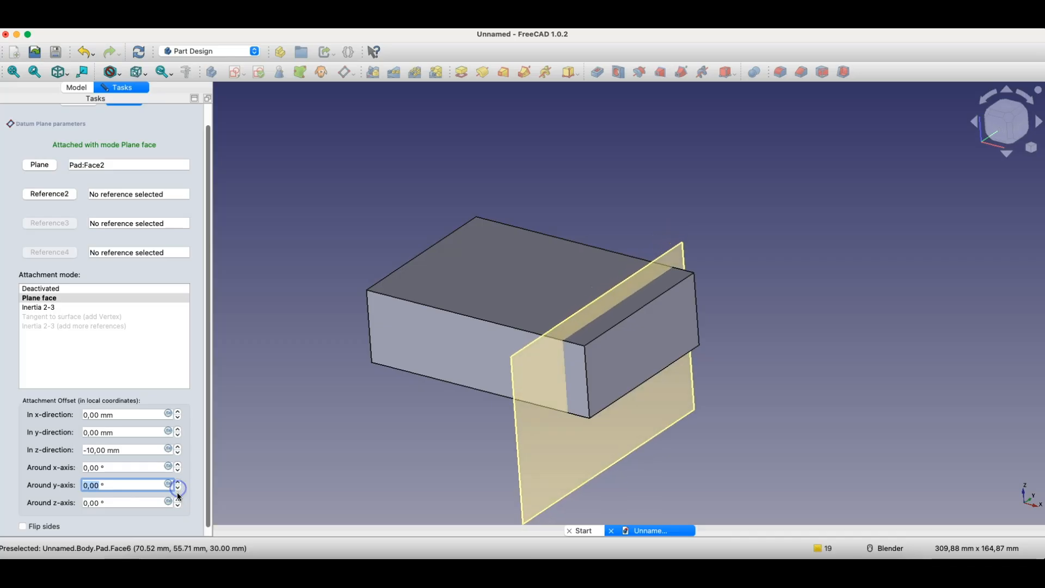
# Step: Try rotating the datum plane around its z-axis past 7°, and return the angle to 0°
pyautogui.click(178, 499)
pyautogui.click(178, 499)
pyautogui.click(177, 499)
pyautogui.click(177, 500)
pyautogui.click(177, 500)
pyautogui.click(178, 499)
pyautogui.click(178, 499)
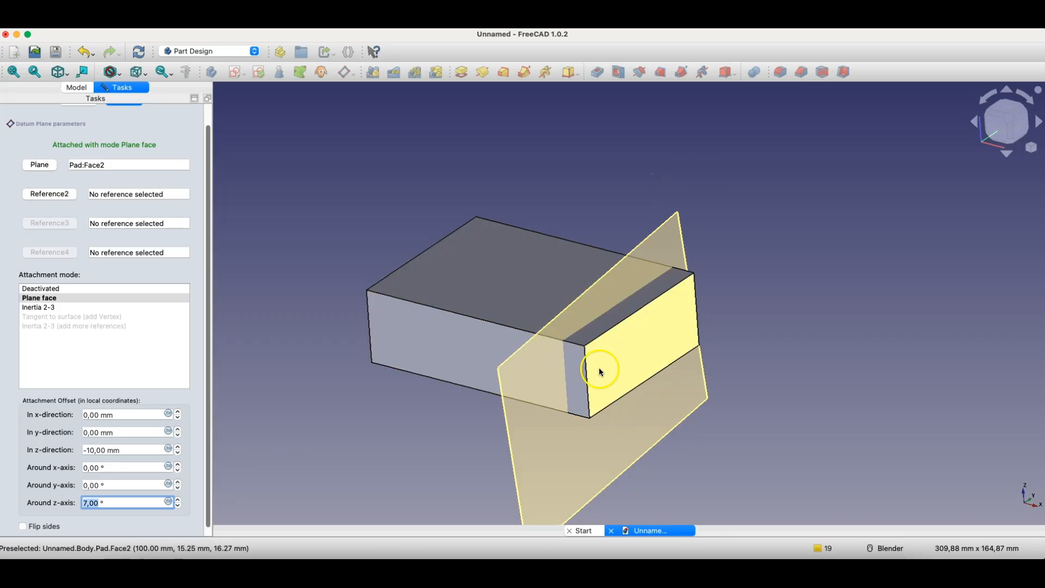
pyautogui.click(179, 499)
pyautogui.click(178, 506)
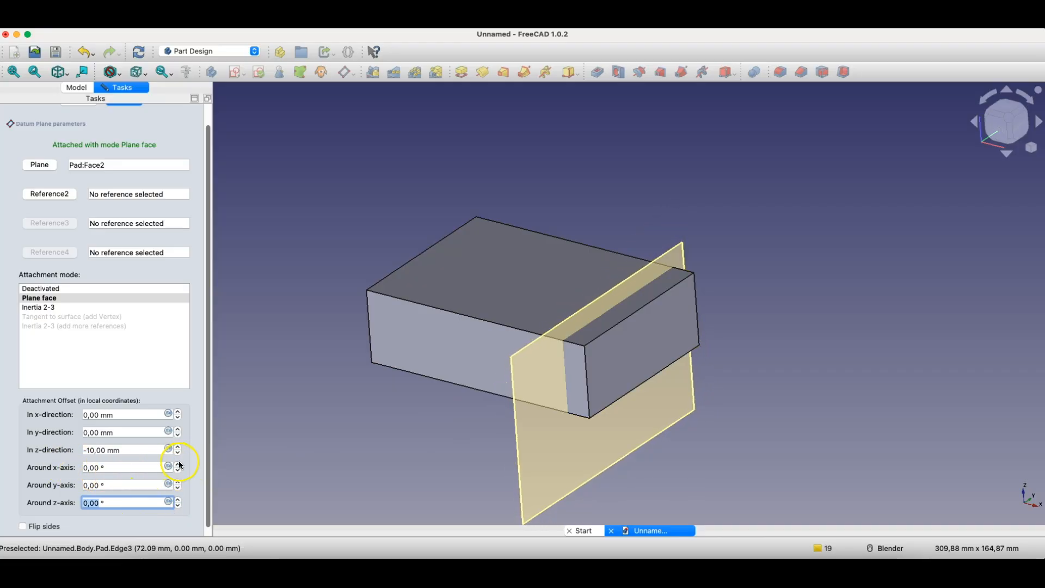
# Step: Set the datum plane's rotation to 10° around the x-axis and 20° around the y-axis, and accept the plane
pyautogui.click(178, 463)
pyautogui.click(178, 482)
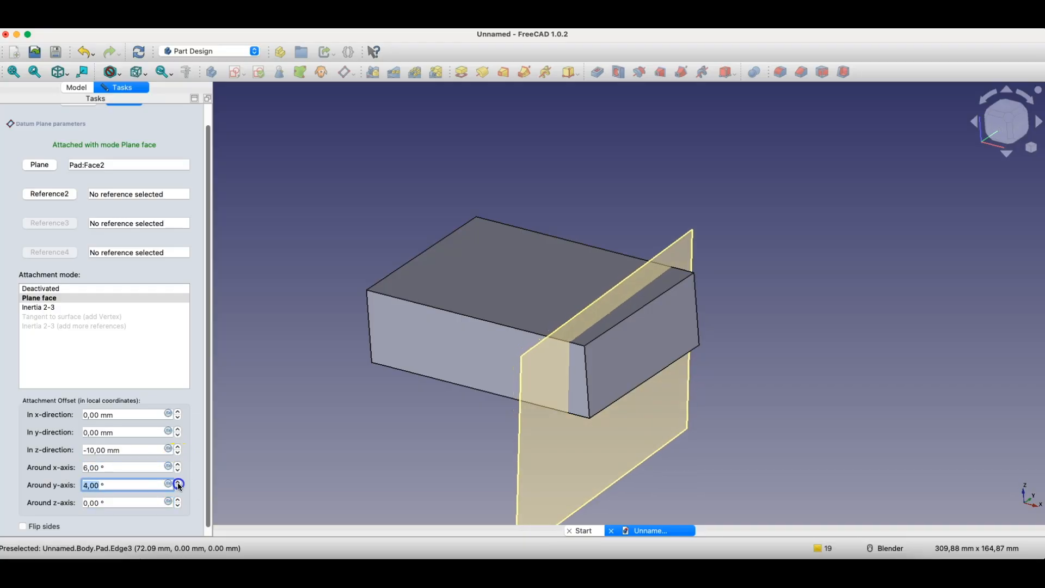
pyautogui.click(178, 482)
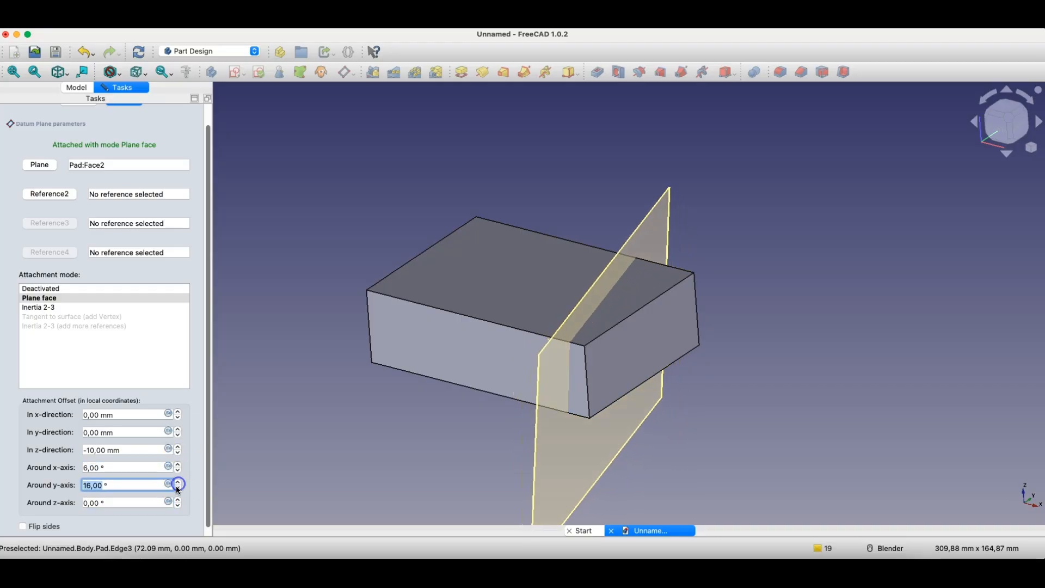
pyautogui.click(178, 483)
pyautogui.click(179, 464)
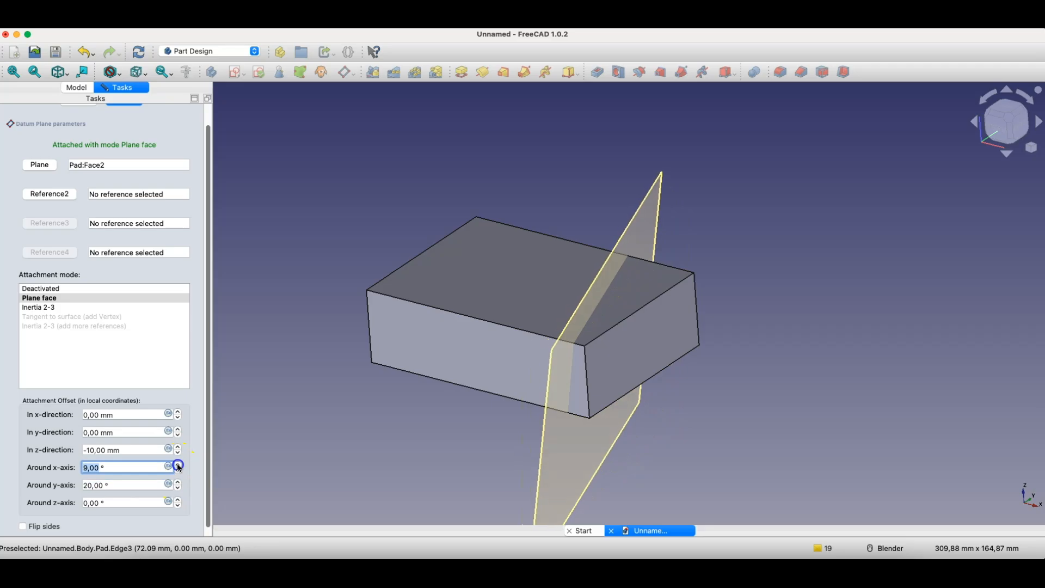
pyautogui.click(179, 466)
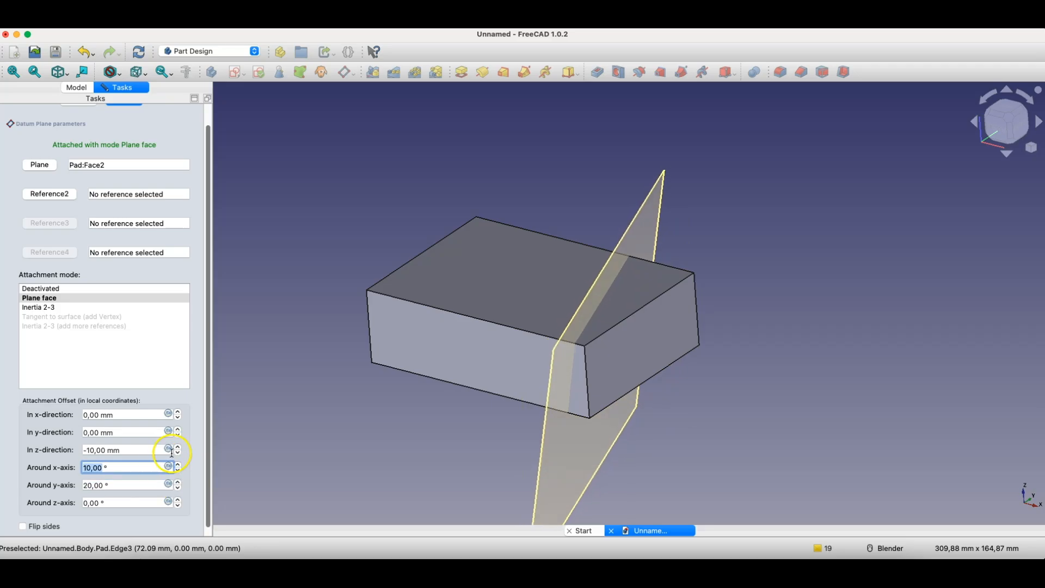
pyautogui.scroll(2, 104, 123)
pyautogui.click(131, 117)
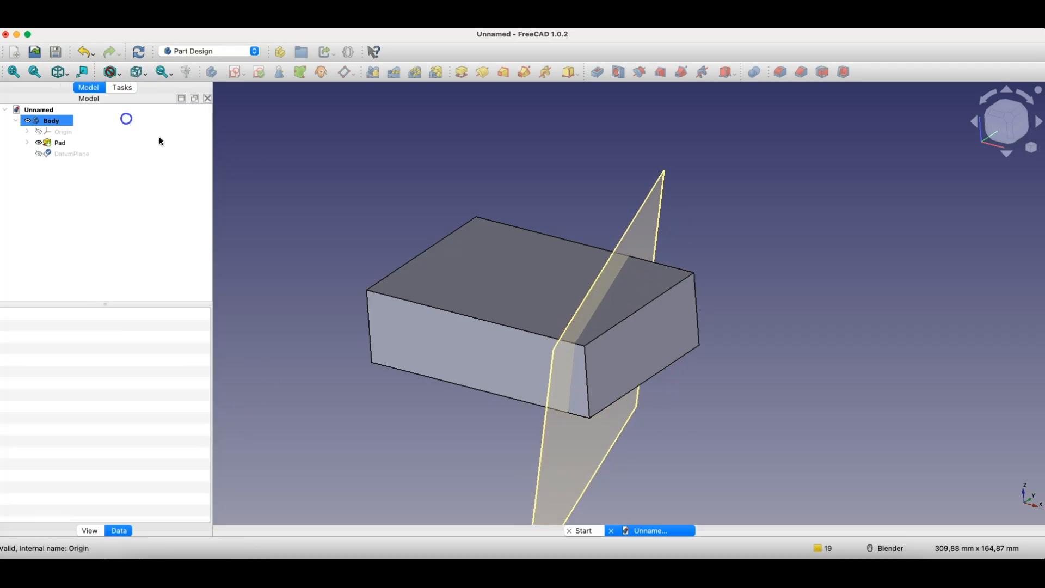
# Step: Create a sketch on the tilted datum plane with one circle centred near the block's top edge, and close it
pyautogui.moveTo(545, 217); pyautogui.dragTo(590, 193, button='middle')
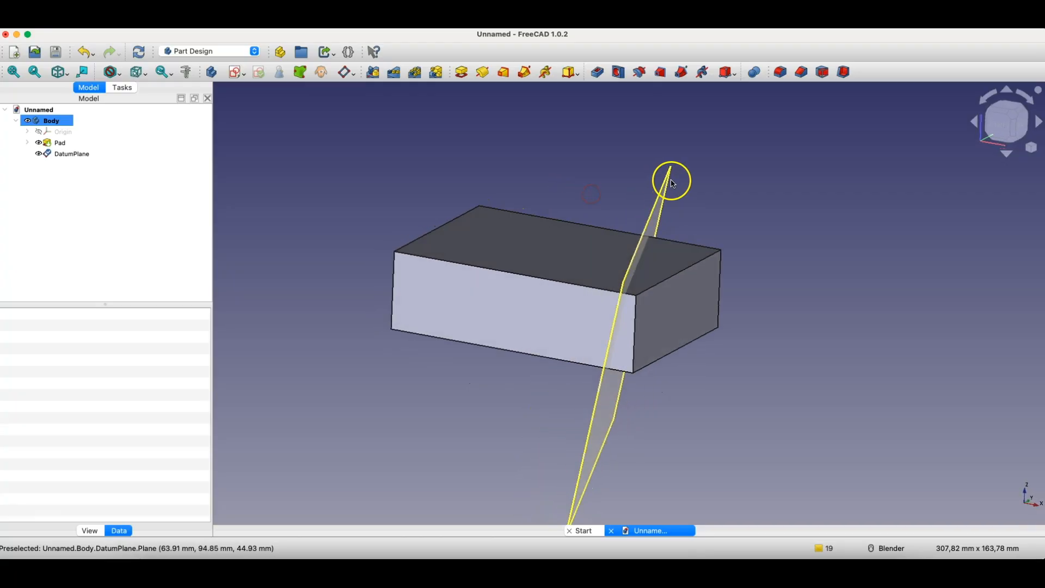
pyautogui.moveTo(618, 273); pyautogui.dragTo(663, 216, button='middle')
pyautogui.click(710, 182)
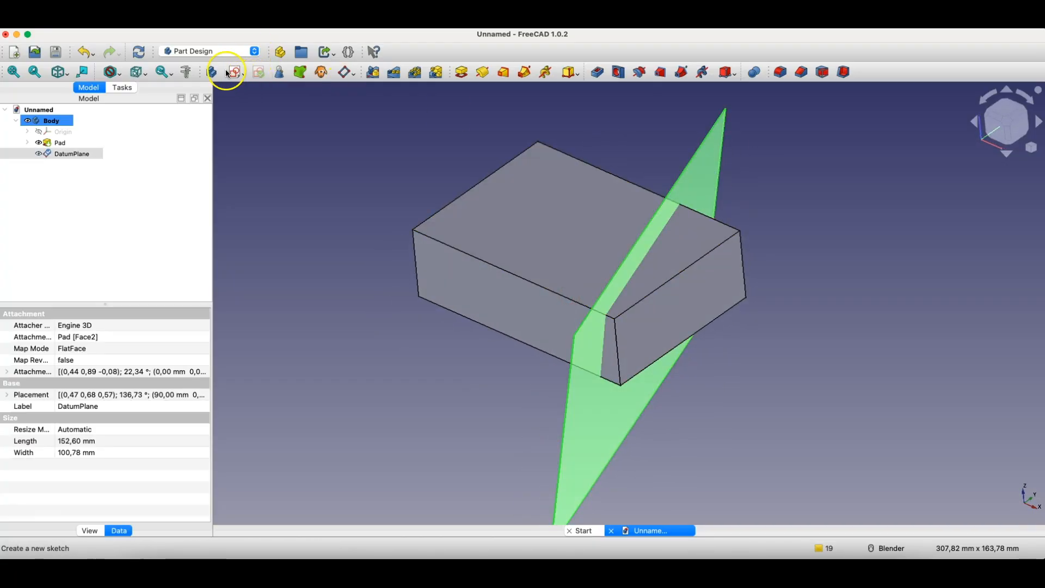
pyautogui.click(238, 74)
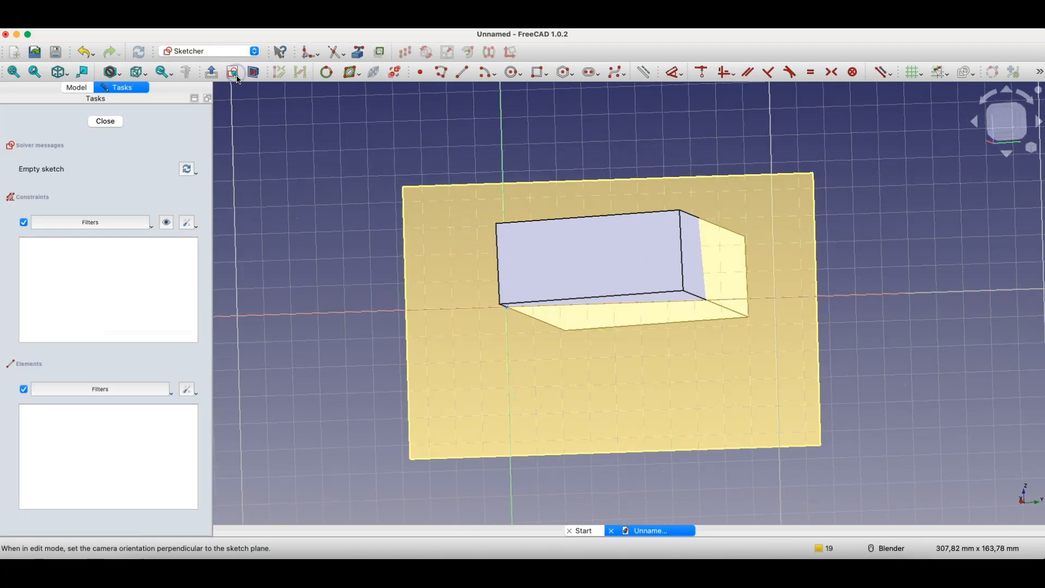
pyautogui.click(514, 72)
pyautogui.click(604, 227)
pyautogui.click(632, 255)
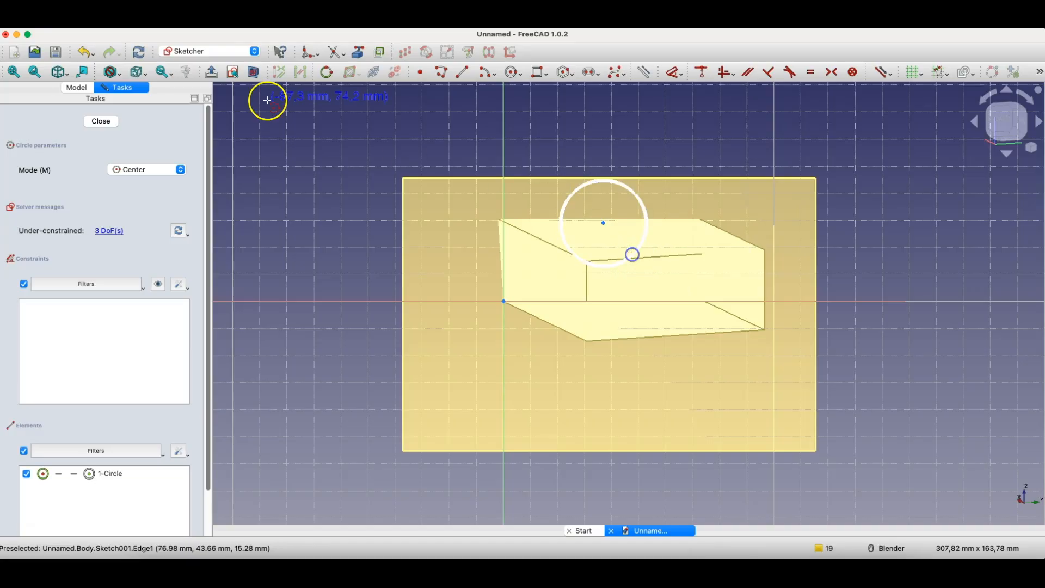
pyautogui.click(100, 125)
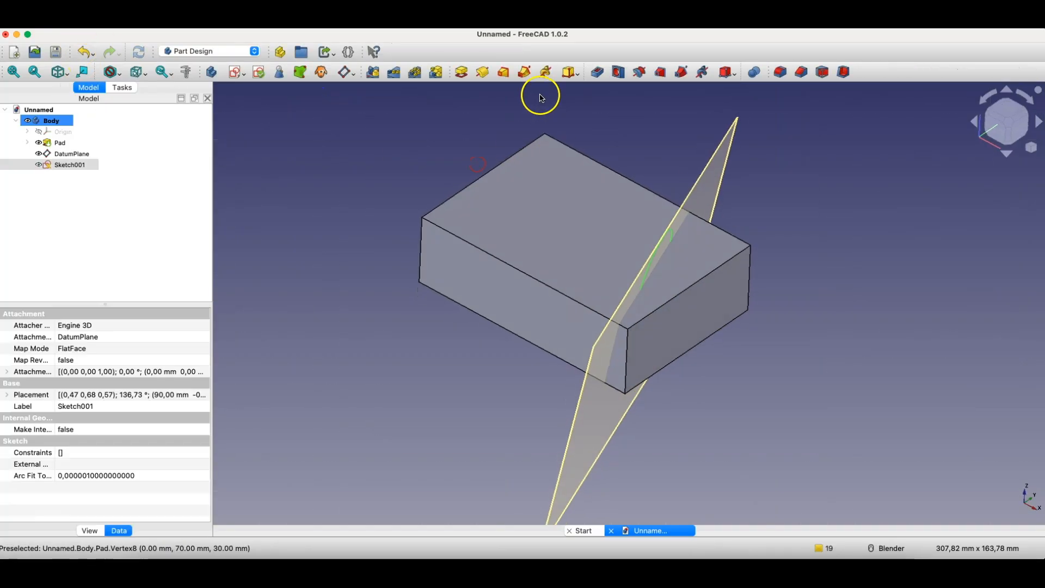
# Step: Try pocketing the circle from the tilted datum plane with type Through all, and cancel the pocket
pyautogui.click(598, 72)
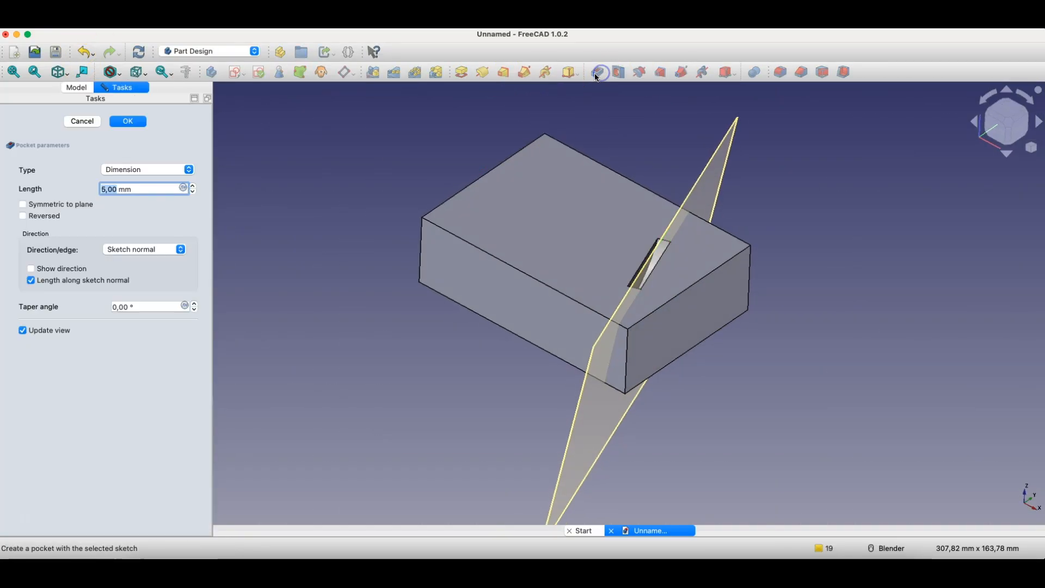
pyautogui.click(116, 170)
pyautogui.click(117, 189)
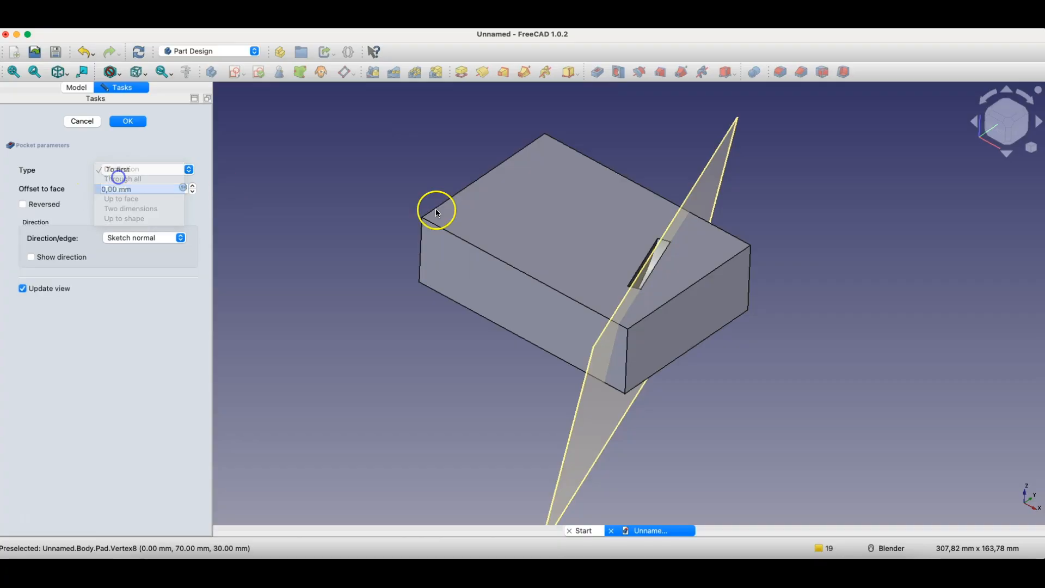
pyautogui.click(136, 170)
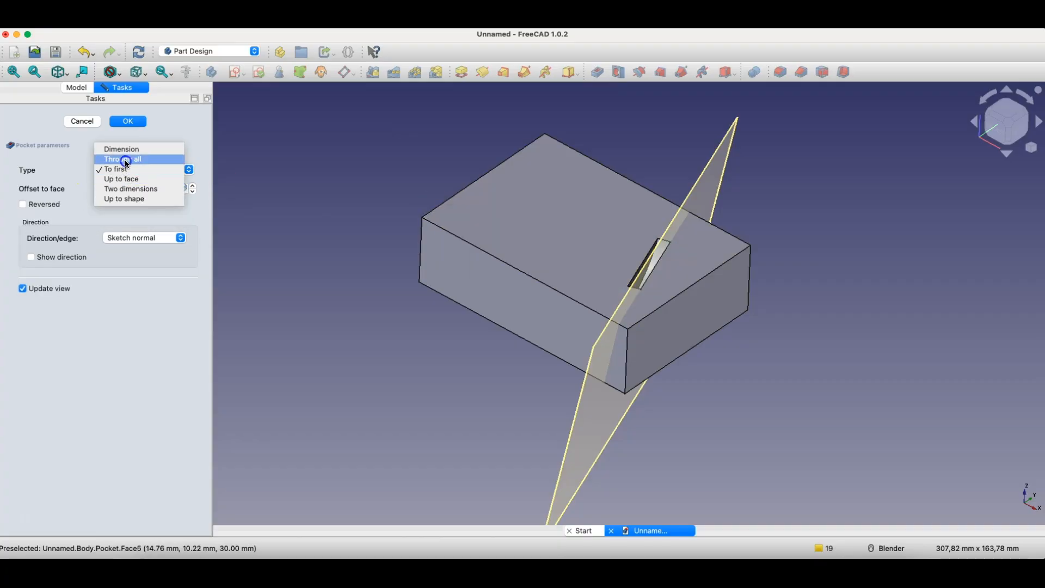
pyautogui.click(128, 158)
pyautogui.moveTo(475, 240); pyautogui.dragTo(552, 346, button='middle')
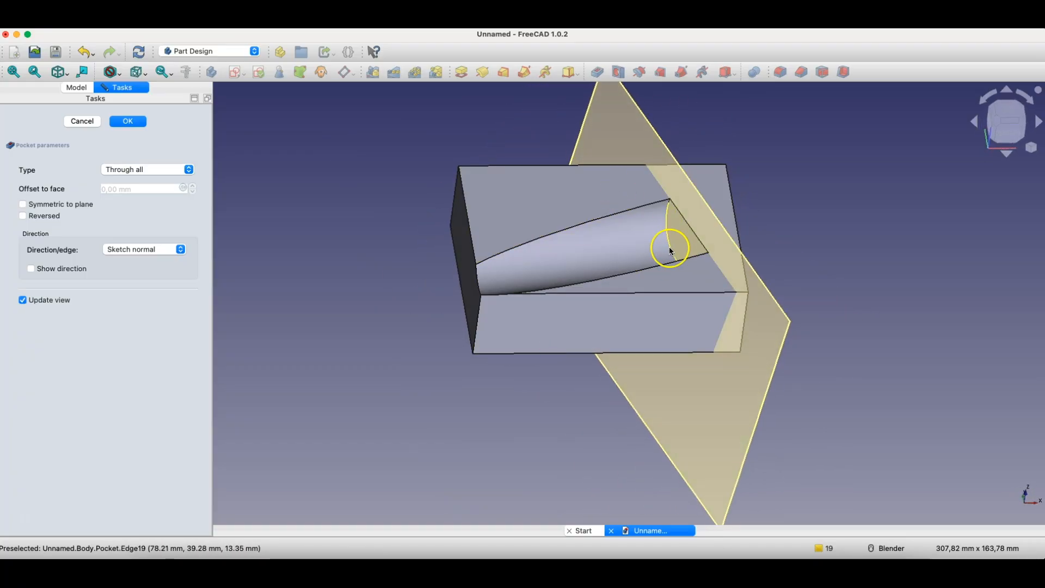
pyautogui.click(89, 121)
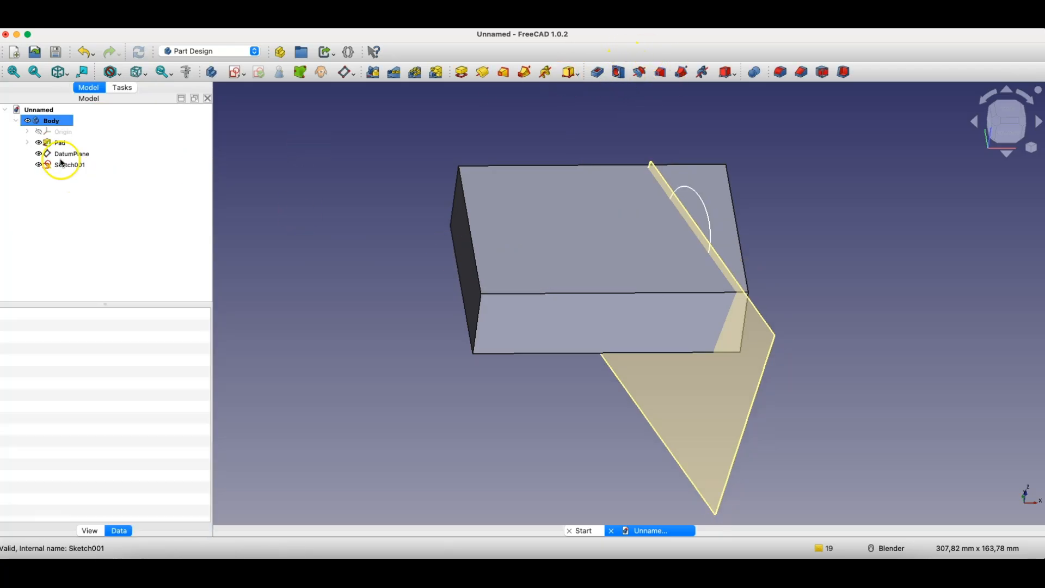
# Step: Try padding the circle in the reversed direction with type Two dimensions
pyautogui.click(463, 73)
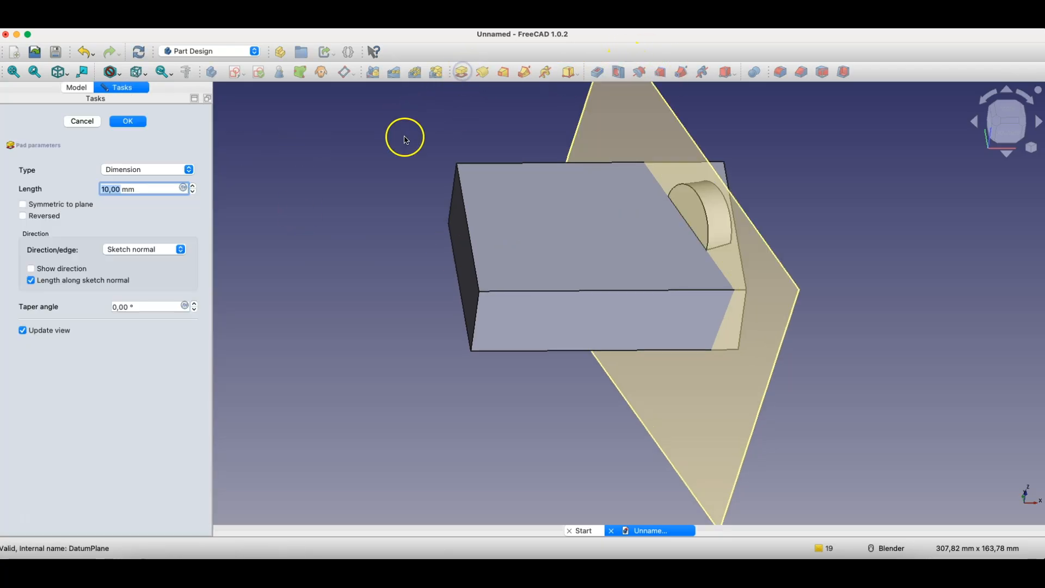
pyautogui.click(24, 217)
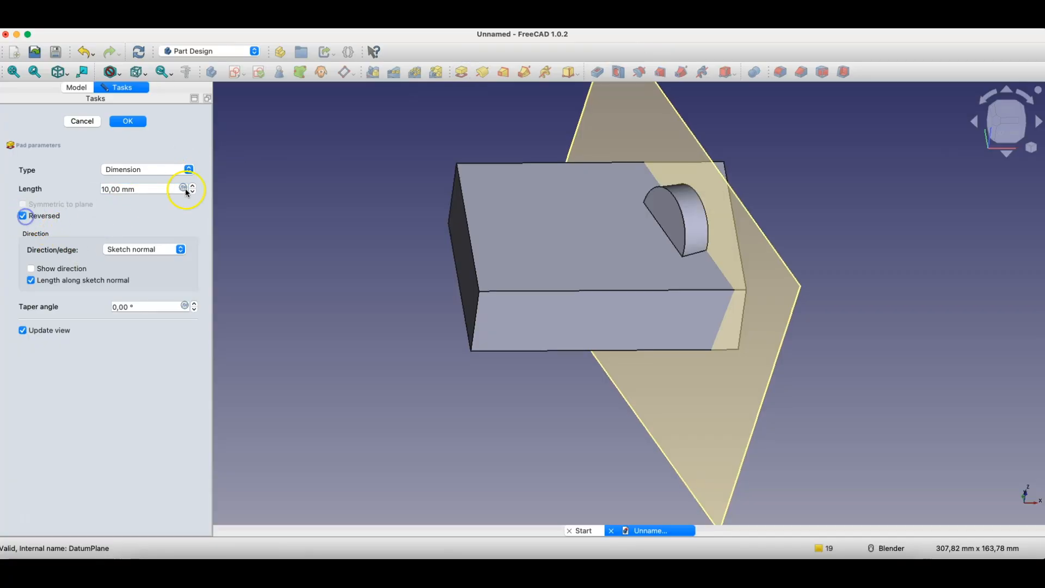
pyautogui.click(162, 171)
pyautogui.click(131, 210)
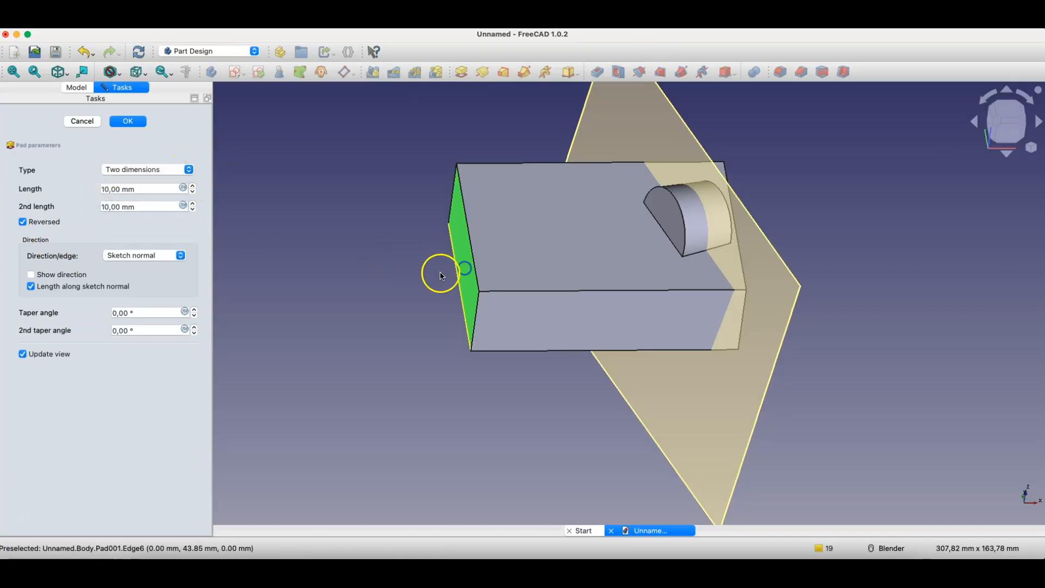
pyautogui.moveTo(439, 271); pyautogui.dragTo(56, 257, button='middle')
pyautogui.click(173, 181)
pyautogui.click(135, 160)
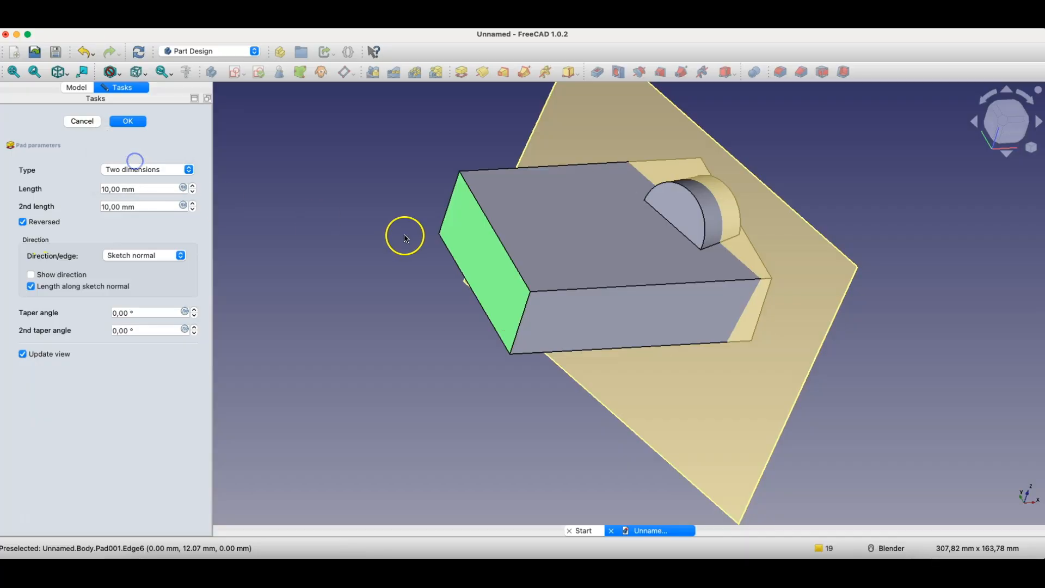
# Step: Try padding the circle with type Up to face, ending at the block's opposite end face, and cancel the pad
pyautogui.click(113, 172)
pyautogui.click(129, 159)
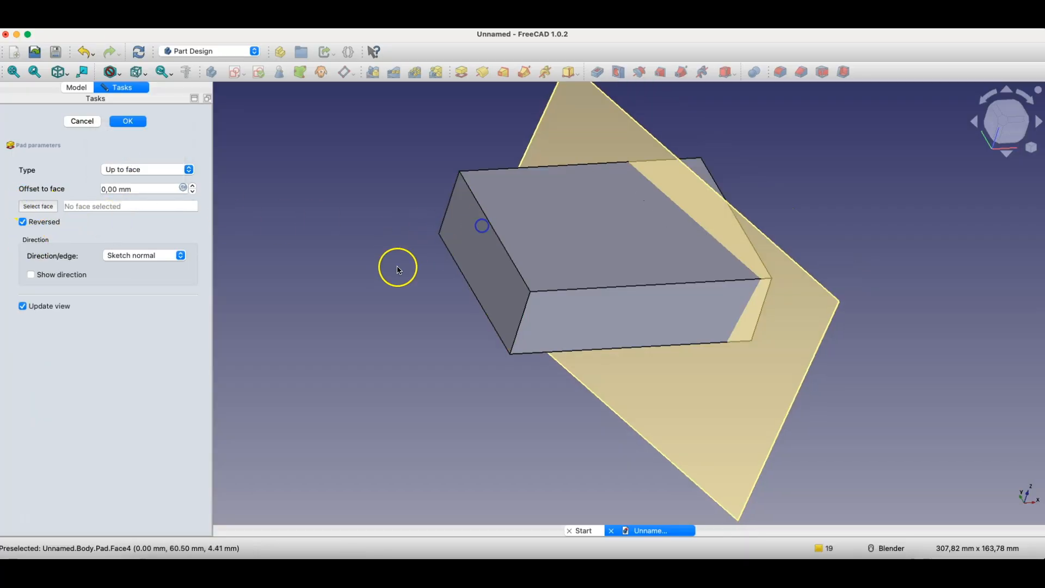
pyautogui.click(482, 244)
pyautogui.moveTo(496, 253); pyautogui.dragTo(476, 218, button='middle')
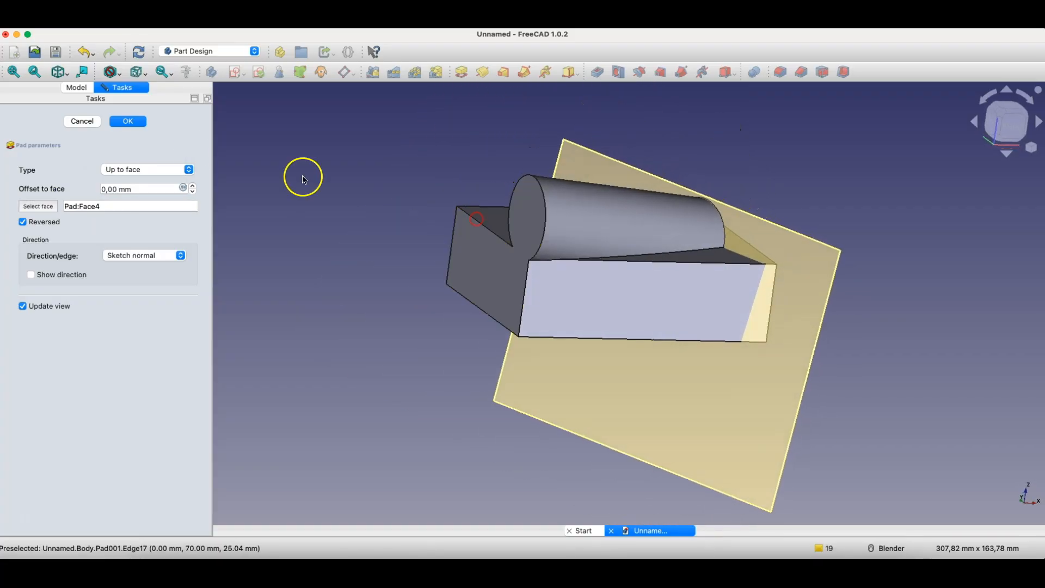
pyautogui.click(82, 121)
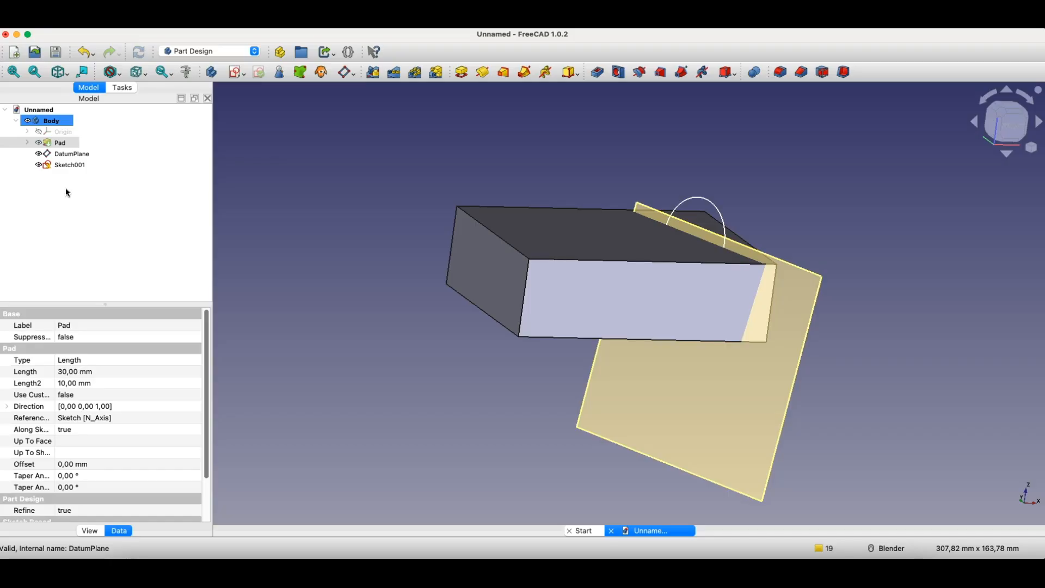
# Step: Delete the circle sketch and the tilted datum plane from the body
pyautogui.click(64, 165)
pyautogui.press('Delete')
pyautogui.click(65, 154)
pyautogui.press('Delete')
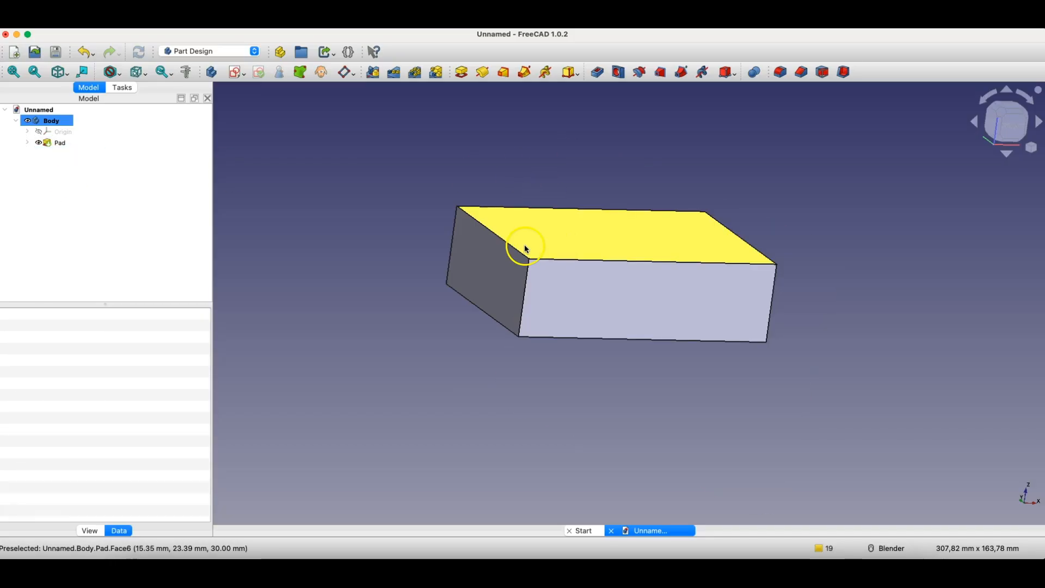
# Step: Start a datum plane that references the block's two opposite narrow end faces, attached with mode Inertia 2-3
pyautogui.click(504, 271)
pyautogui.moveTo(818, 363); pyautogui.dragTo(680, 370, button='middle')
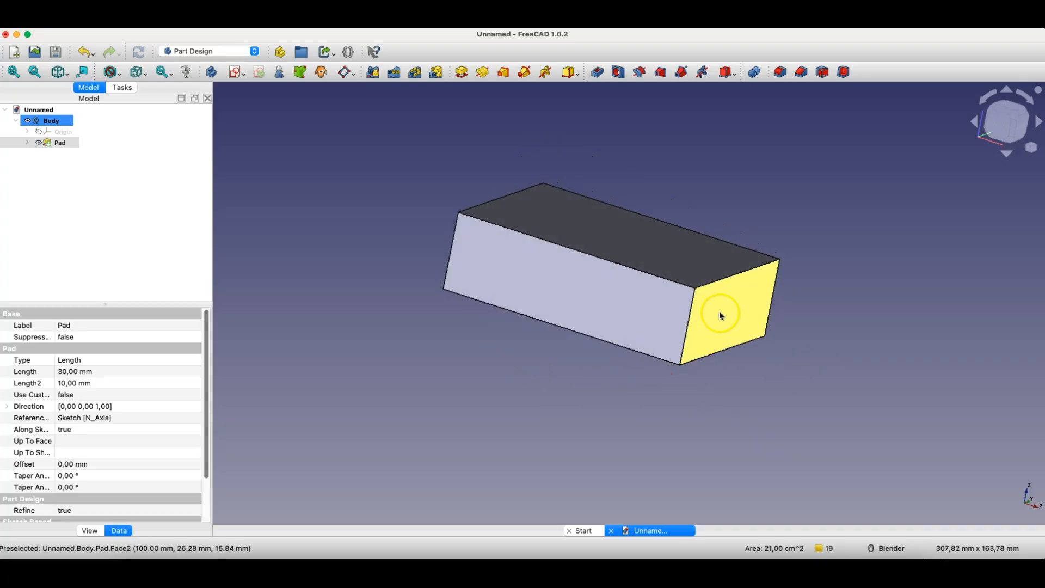
pyautogui.click(716, 309)
pyautogui.moveTo(543, 399); pyautogui.dragTo(681, 413, button='middle')
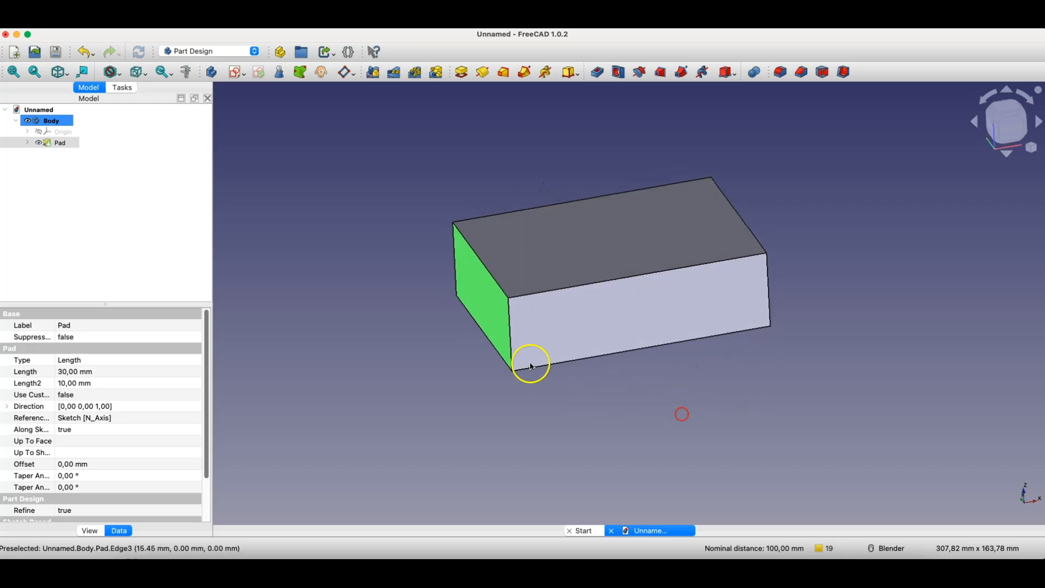
pyautogui.click(347, 72)
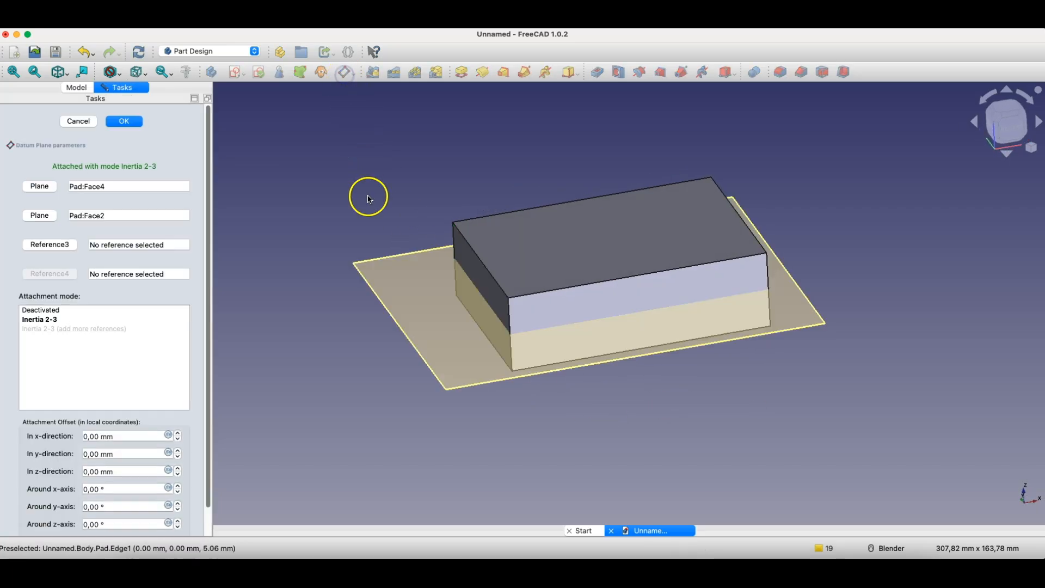
pyautogui.moveTo(646, 449); pyautogui.dragTo(700, 261, button='middle')
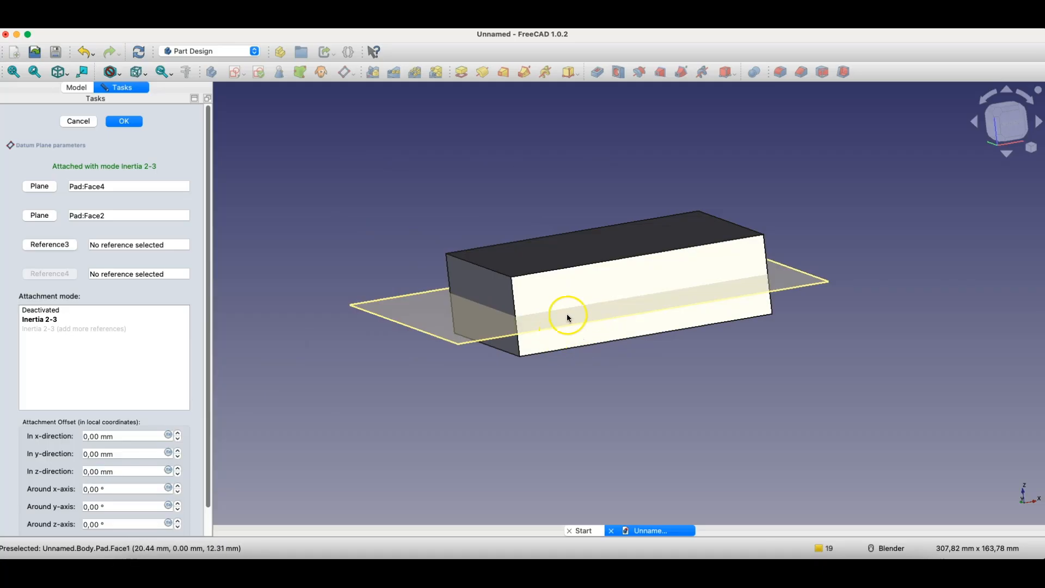
# Step: Try offsetting the datum plane in the negative z-direction, and return the offset to 0 mm
pyautogui.scroll(-3, 128, 472)
pyautogui.scroll(2, 135, 473)
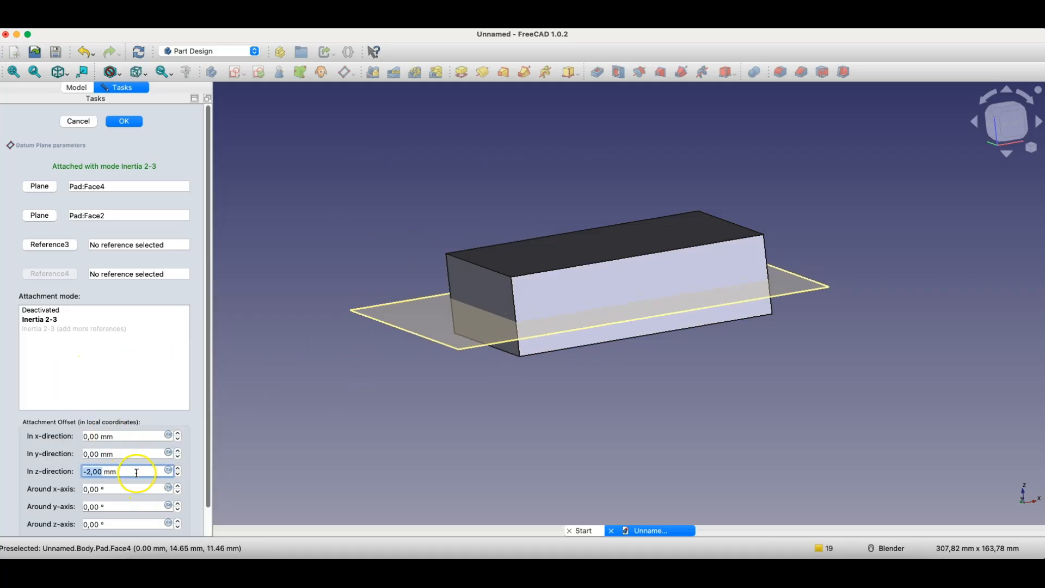
pyautogui.scroll(1, 135, 472)
# Step: Try rotating the datum plane 90° around its x-axis, and return the angle to 0°
pyautogui.scroll(5, 180, 489)
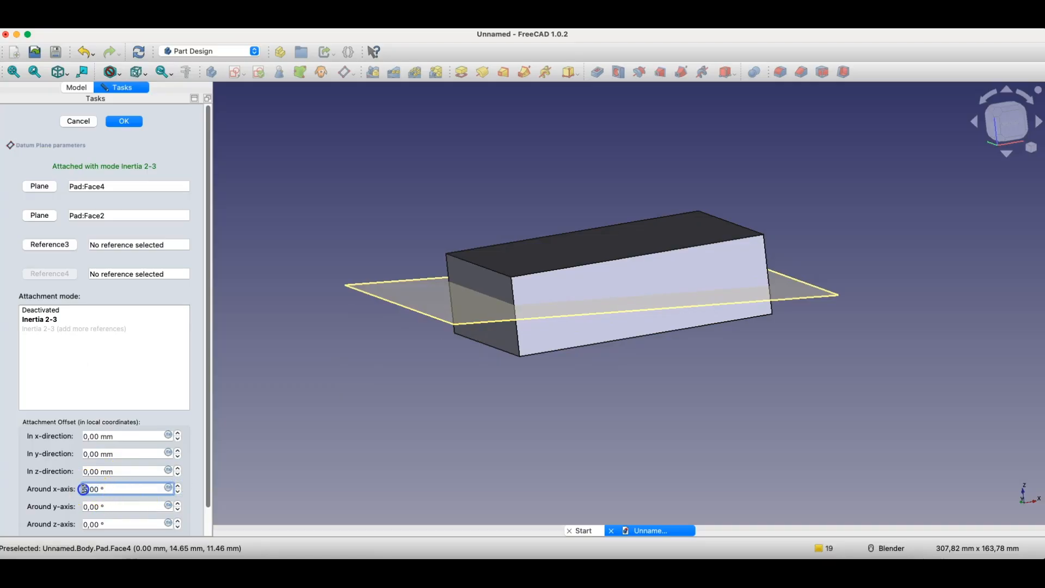
pyautogui.click(117, 505)
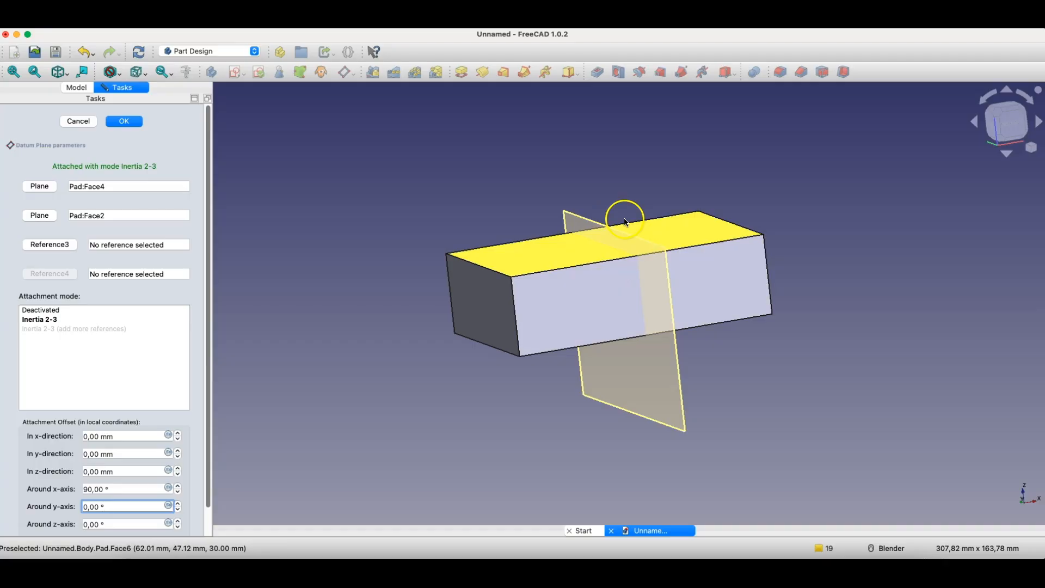
pyautogui.click(86, 489)
# Step: Try rotating the datum plane 90° around its y-axis, inspect it, and cancel the plane
pyautogui.click(86, 506)
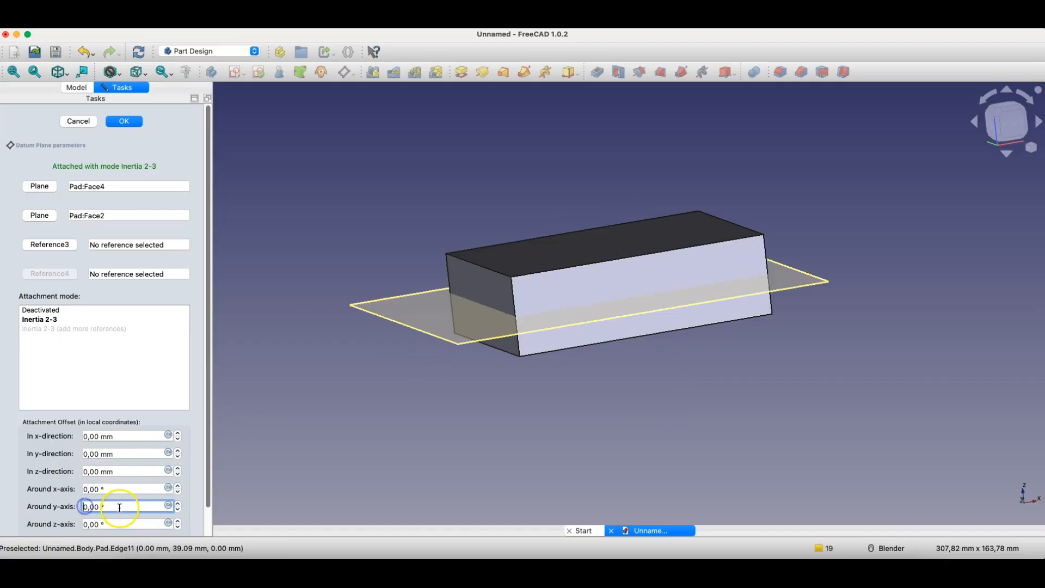
pyautogui.click(122, 489)
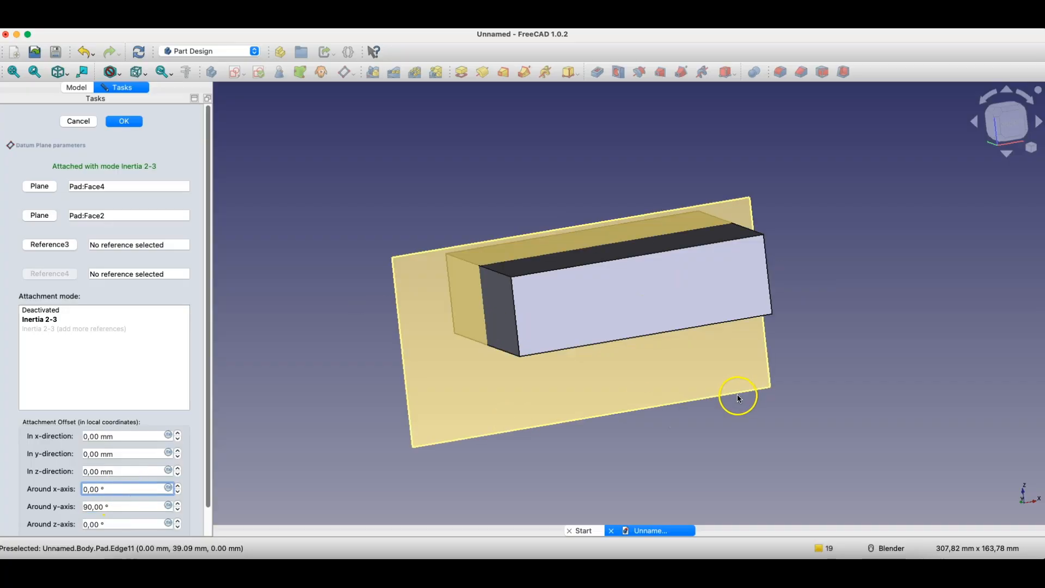
pyautogui.moveTo(738, 397); pyautogui.dragTo(792, 408, button='middle')
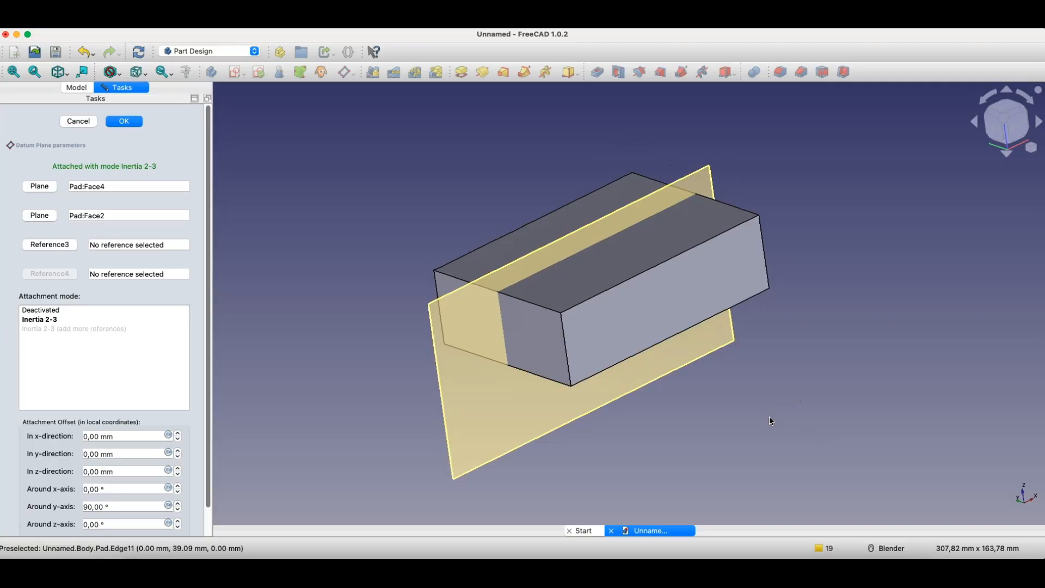
pyautogui.click(74, 120)
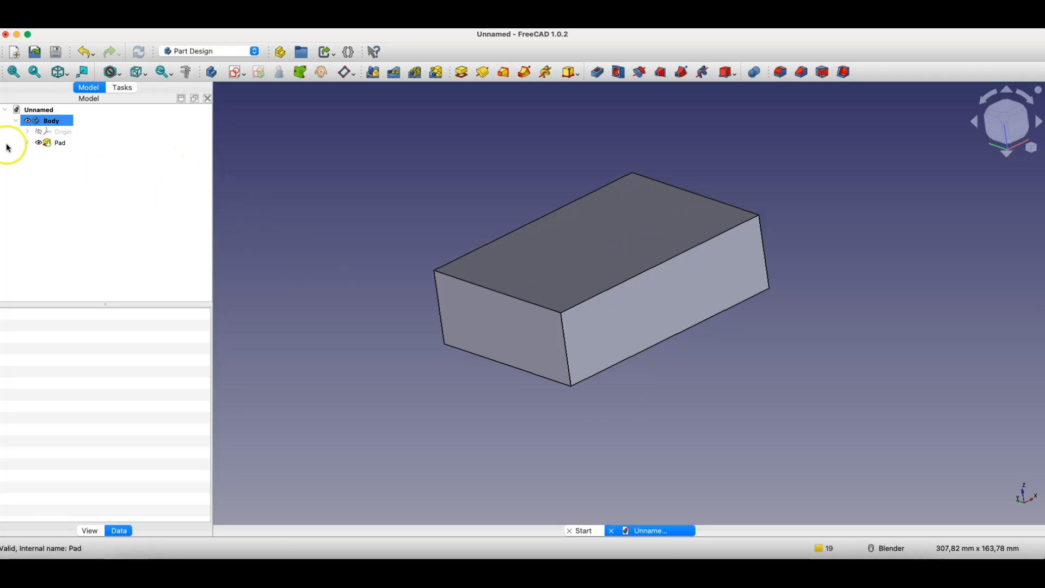
# Step: Delete the block's pad, keeping its rectangular sketch
pyautogui.click(61, 144)
pyautogui.press('Delete')
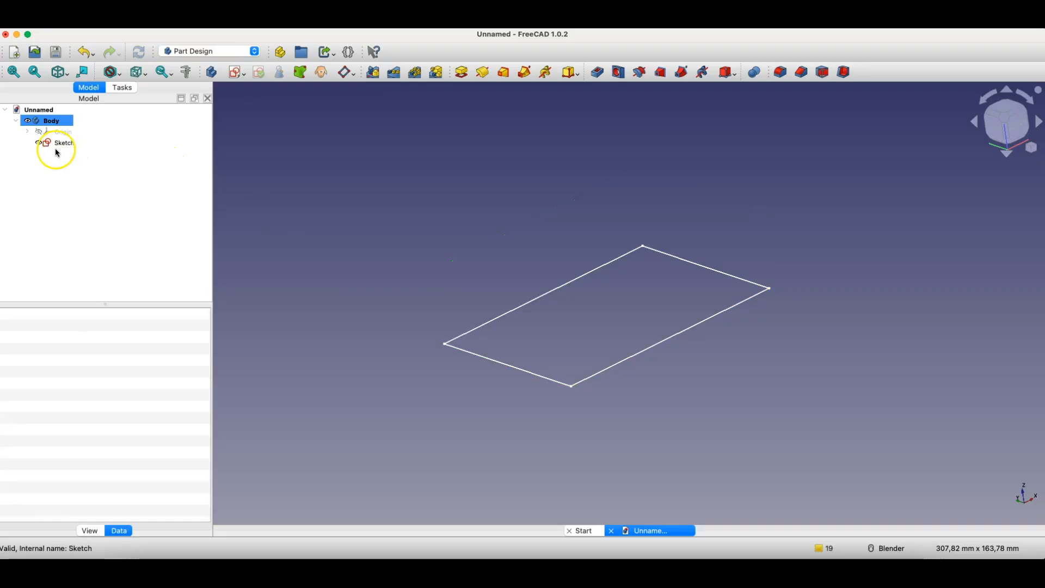
# Step: Delete all four lines of the rectangle in the body's existing sketch
pyautogui.doubleClick(55, 142)
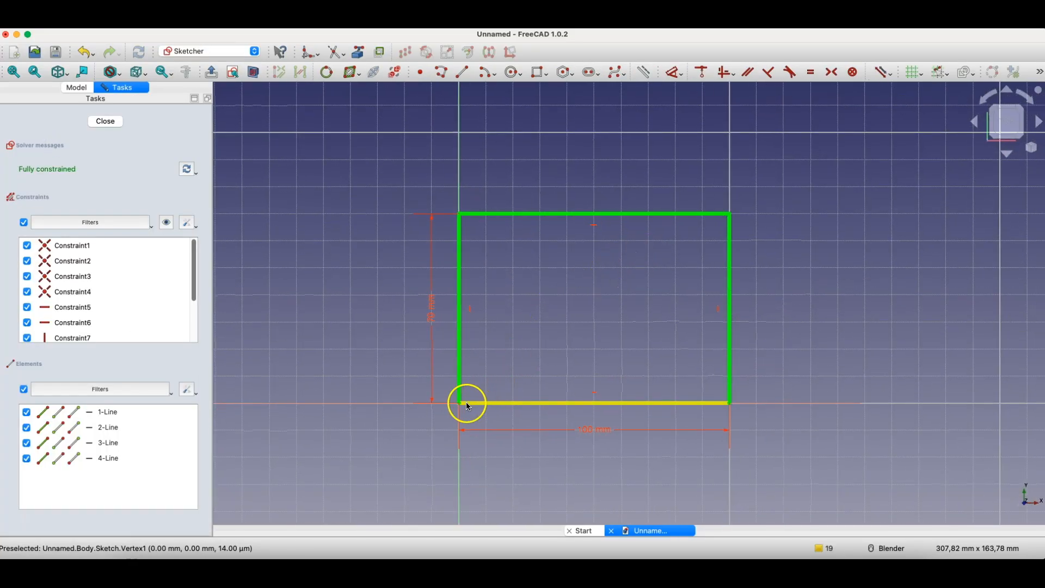
pyautogui.moveTo(417, 179); pyautogui.dragTo(824, 482)
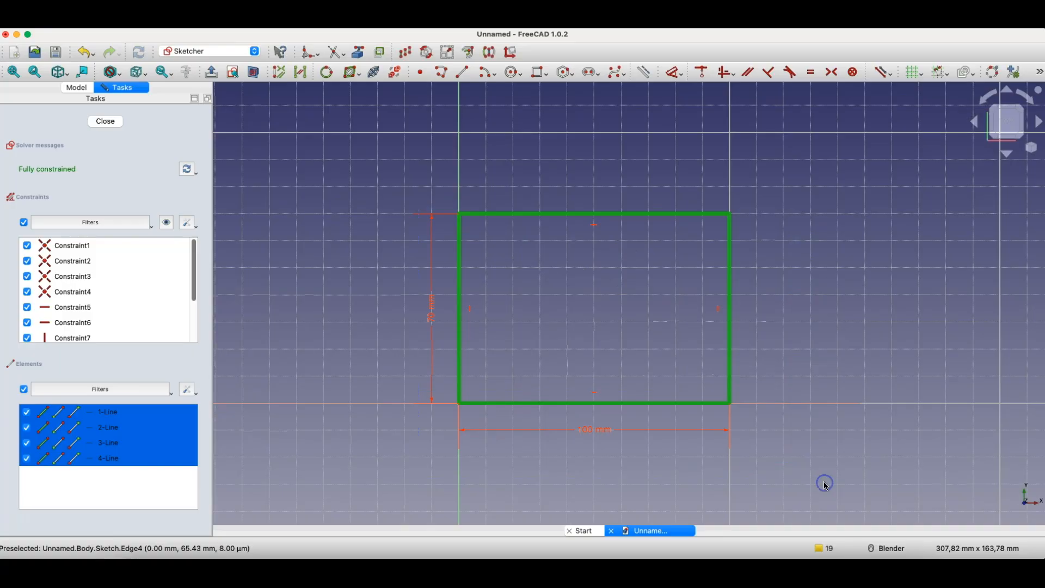
pyautogui.press('Delete')
# Step: Draw a centered rectangle 150 mm wide and 80 mm high on the sketch origin, and close the sketch
pyautogui.click(548, 80)
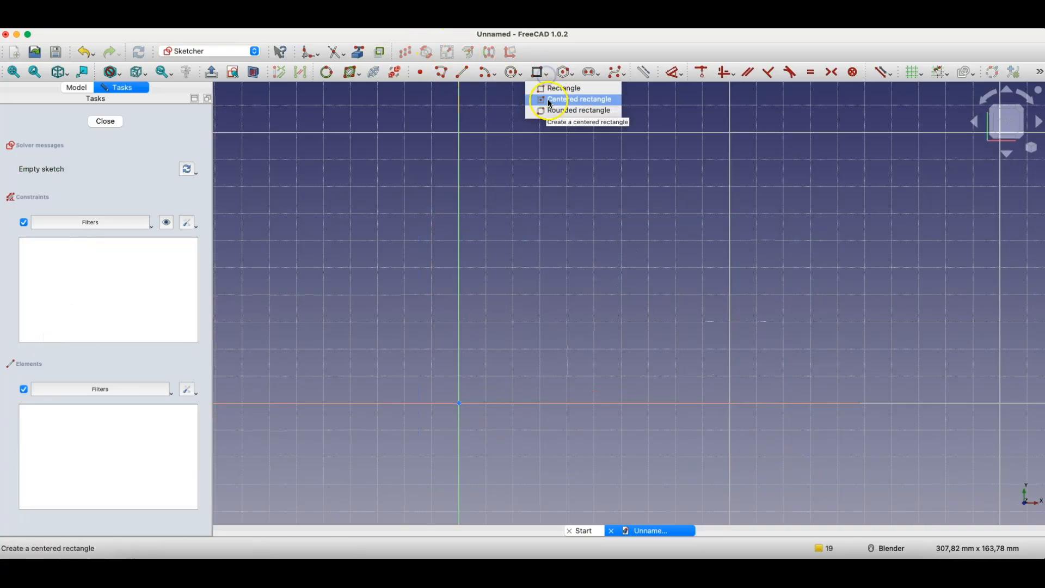
pyautogui.click(544, 101)
pyautogui.click(460, 403)
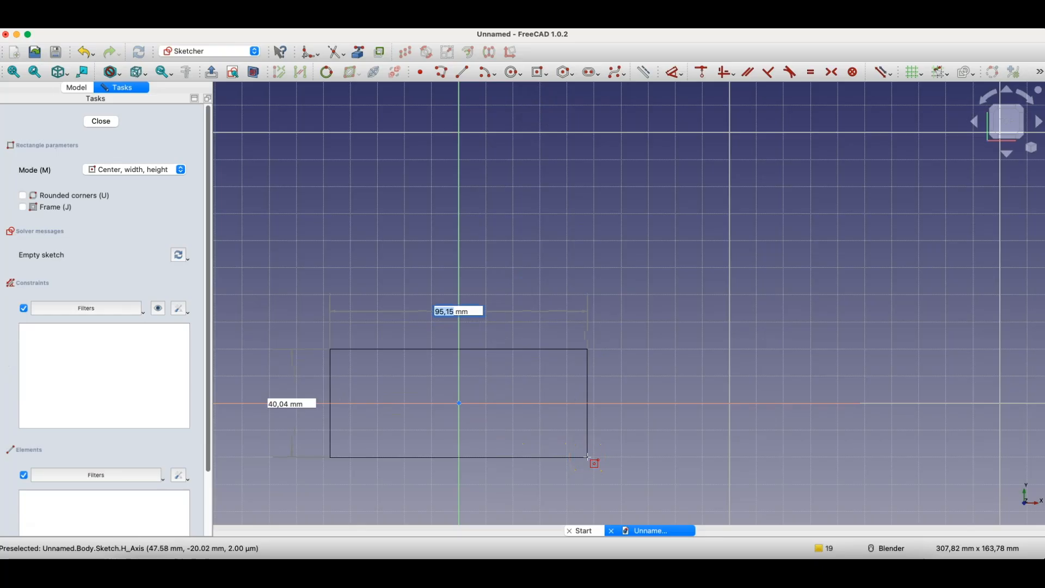
pyautogui.write('150')
pyautogui.press('Tab')
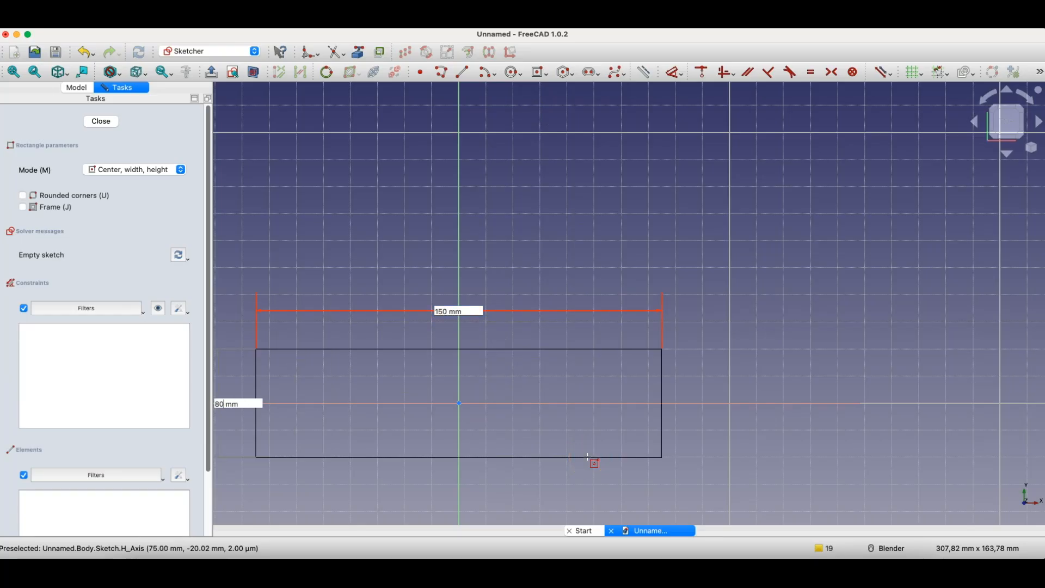
pyautogui.press('Return')
pyautogui.press('Escape')
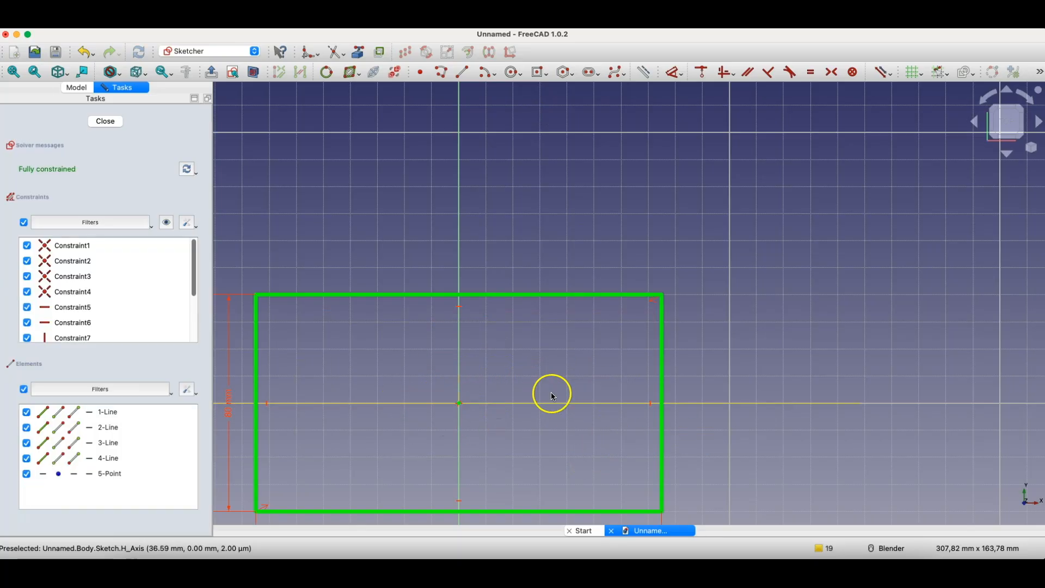
pyautogui.click(109, 126)
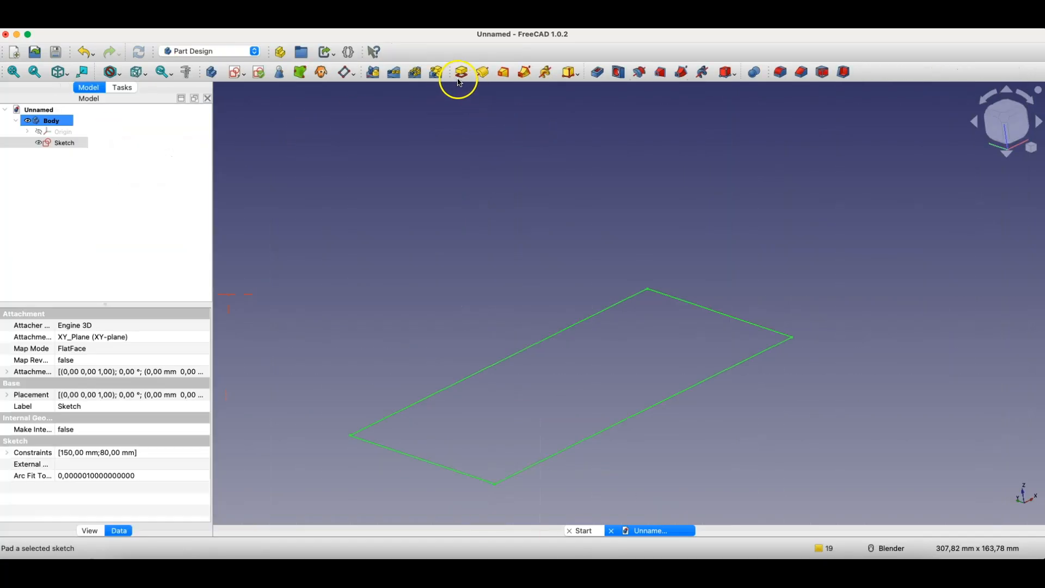
# Step: Pad the rectangular sketch 30 mm
pyautogui.click(460, 73)
pyautogui.write('30')
pyautogui.press('Return')
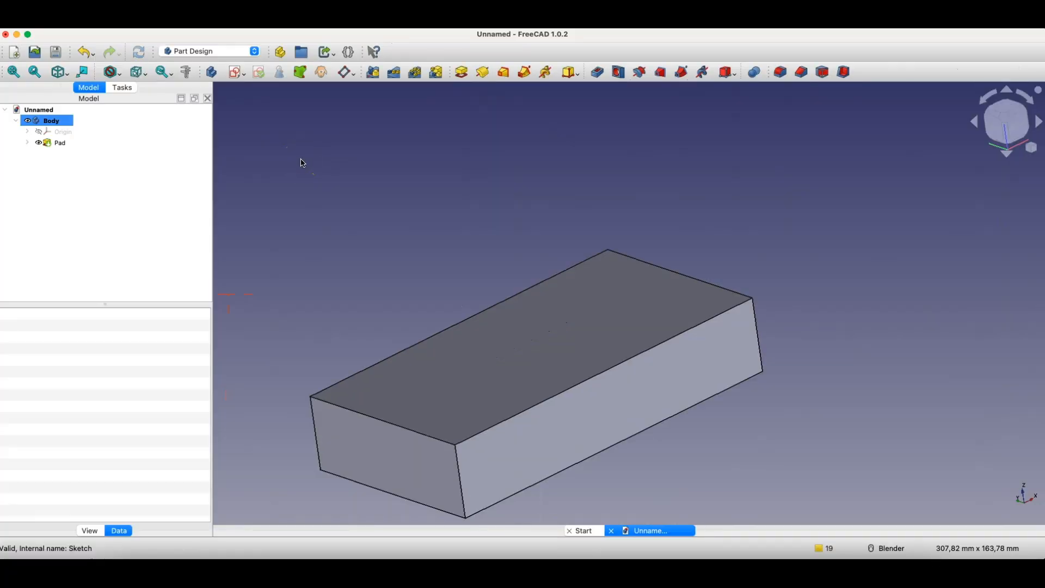
# Step: Start a new sketch on the XZ-plane and project the block's top edge into it as external geometry
pyautogui.click(235, 73)
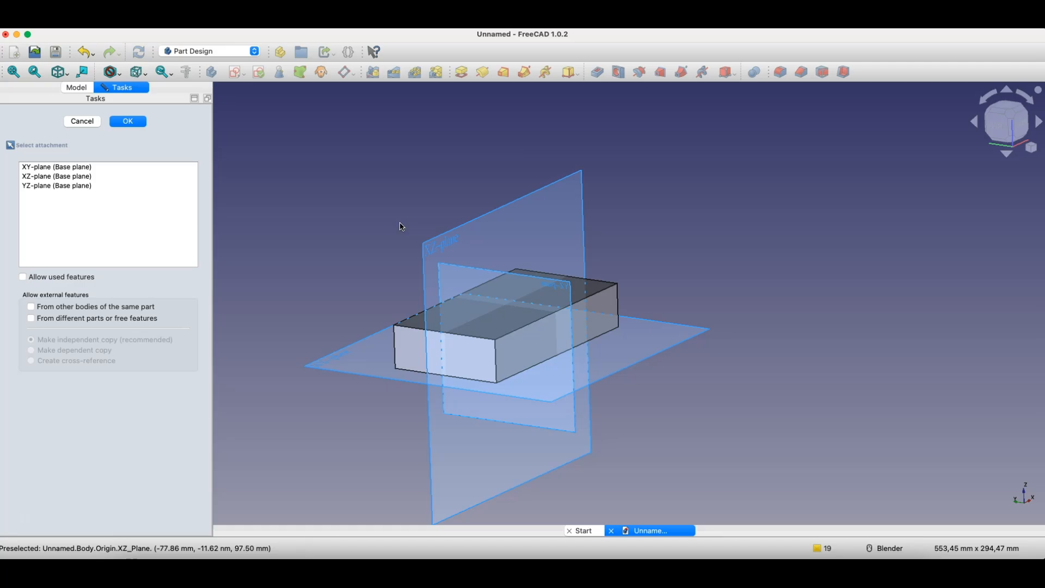
pyautogui.click(82, 121)
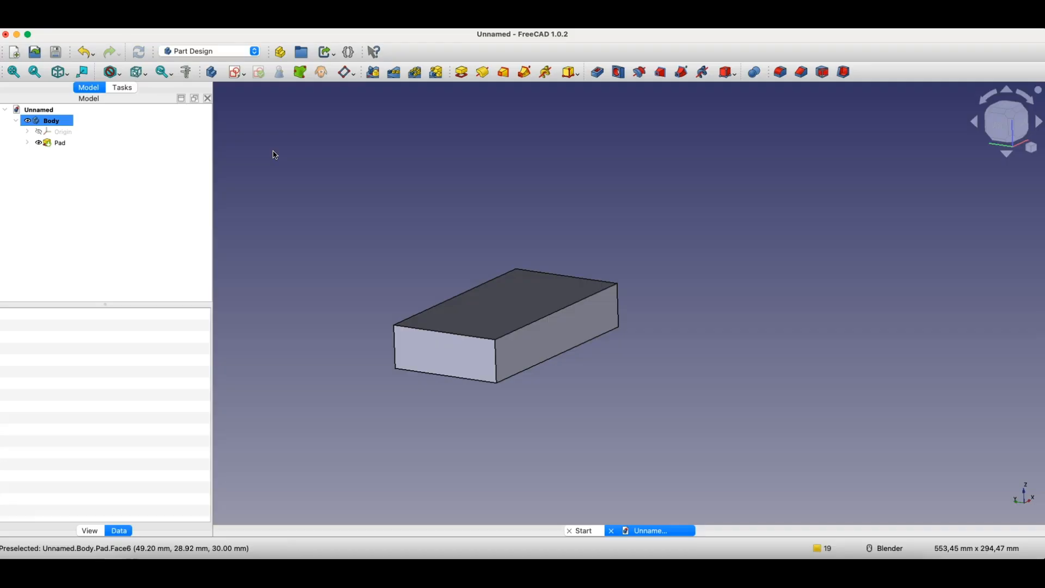
pyautogui.click(237, 72)
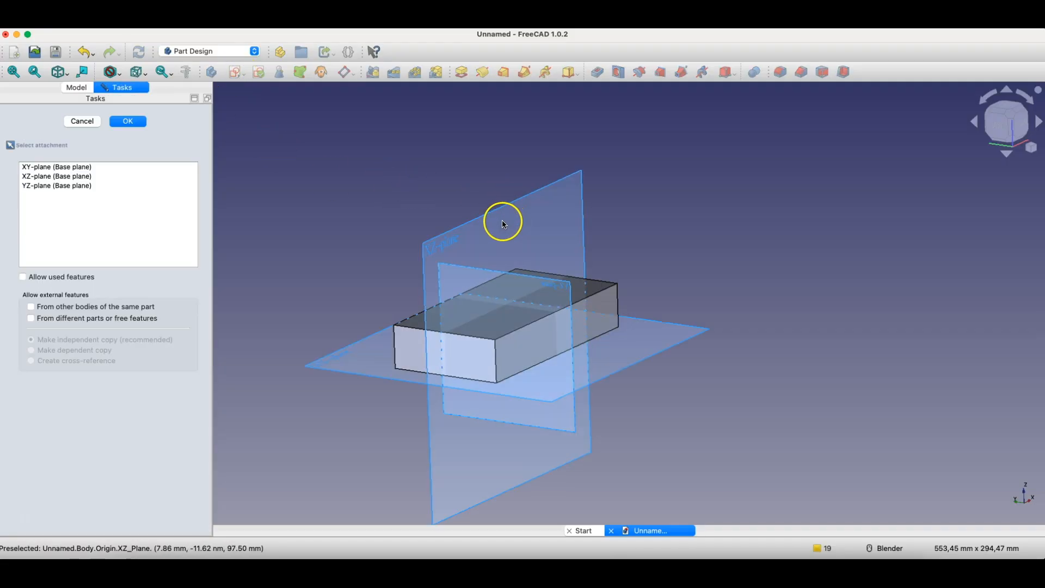
pyautogui.click(443, 245)
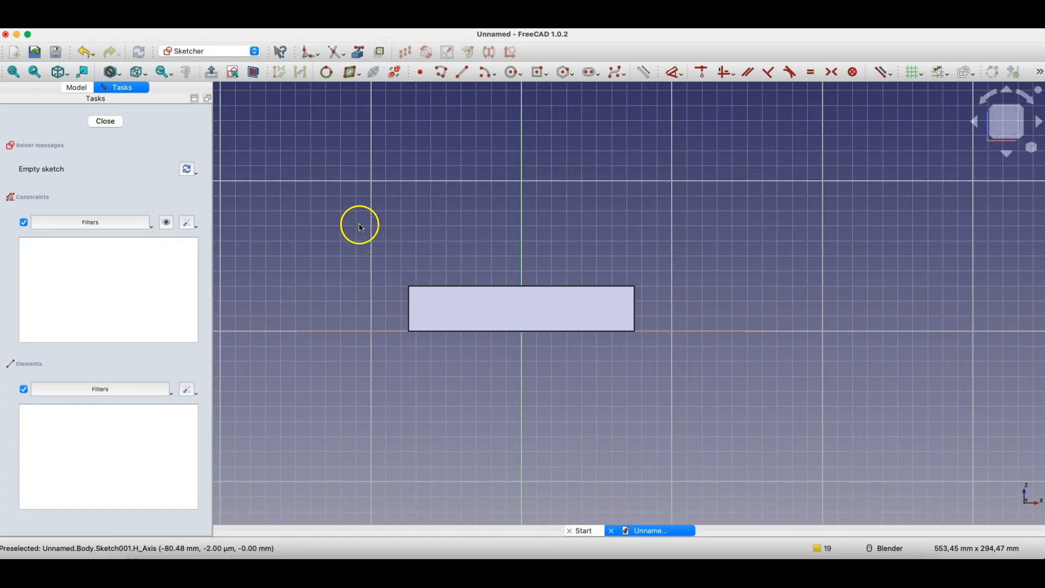
pyautogui.click(358, 53)
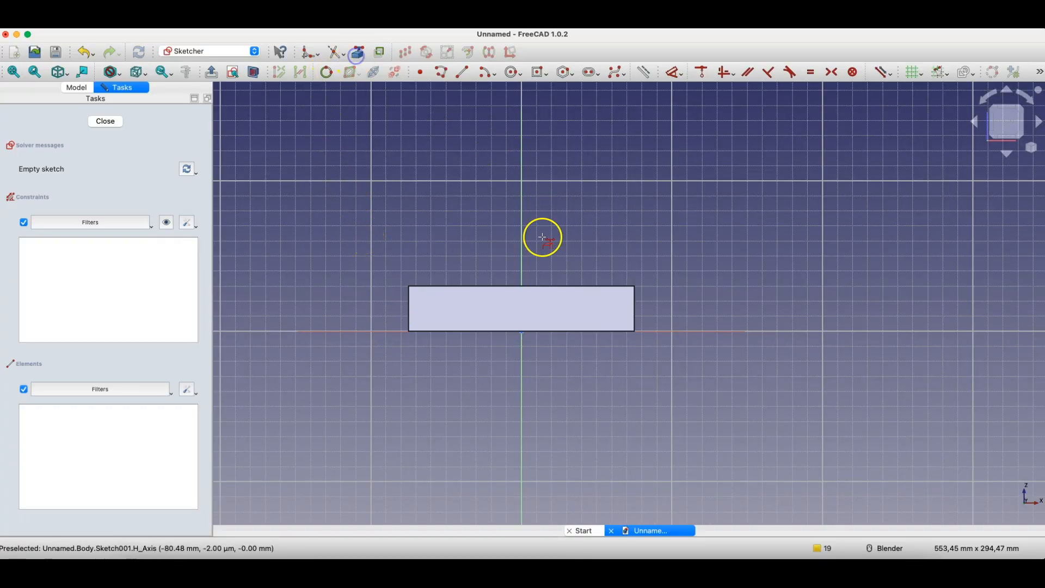
pyautogui.click(531, 287)
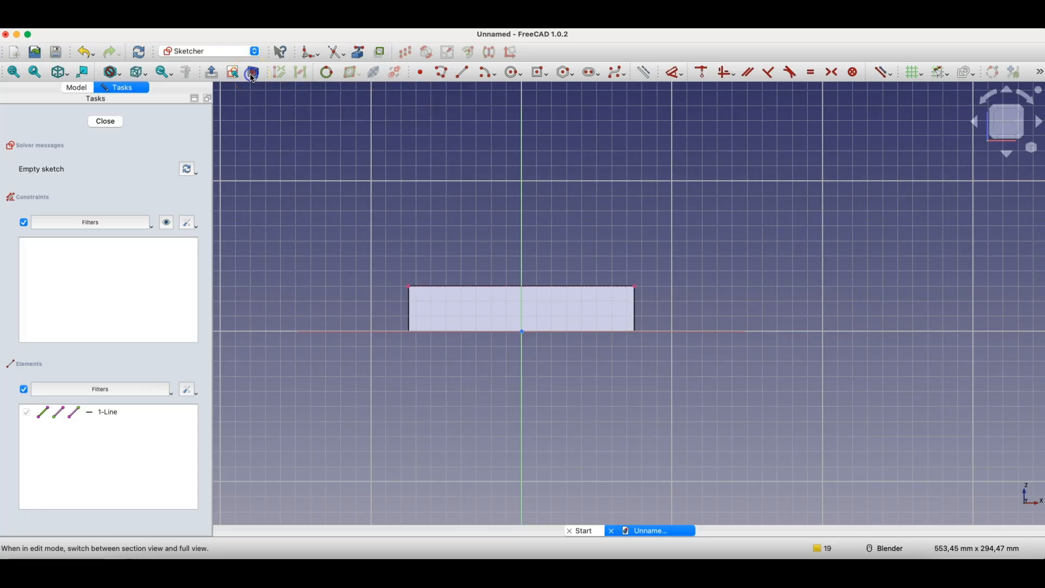
# Step: Draw a 50 mm line at 50° from the middle of the block's top edge, and close the sketch
pyautogui.click(464, 71)
pyautogui.click(522, 286)
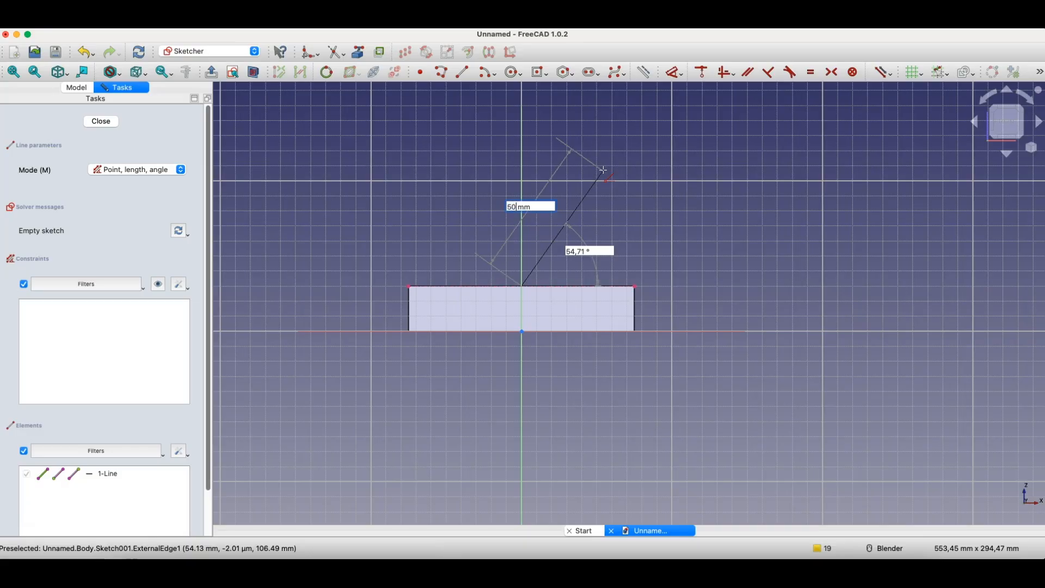
pyautogui.press('Tab')
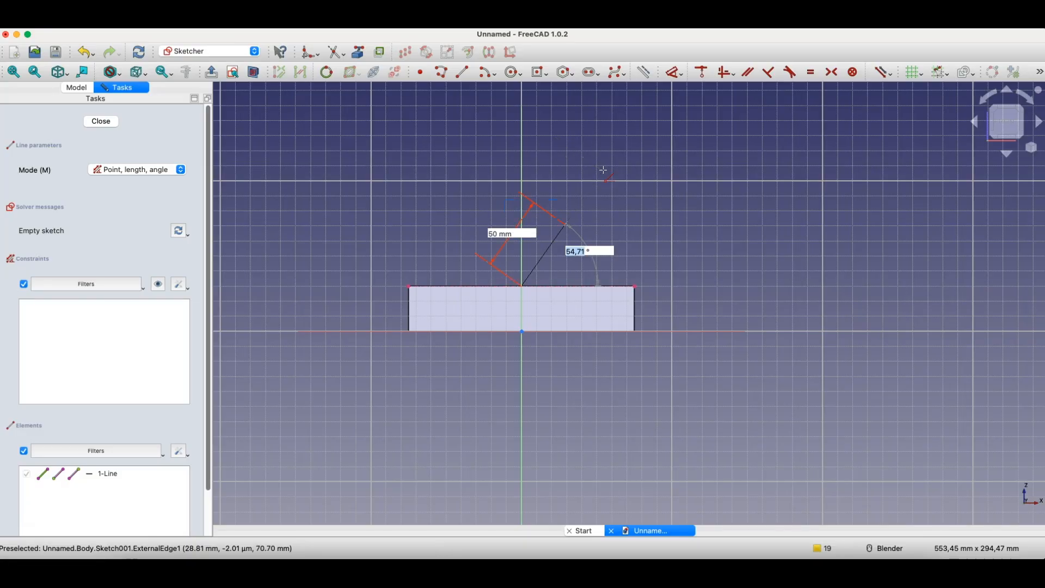
pyautogui.write('50')
pyautogui.press('Return')
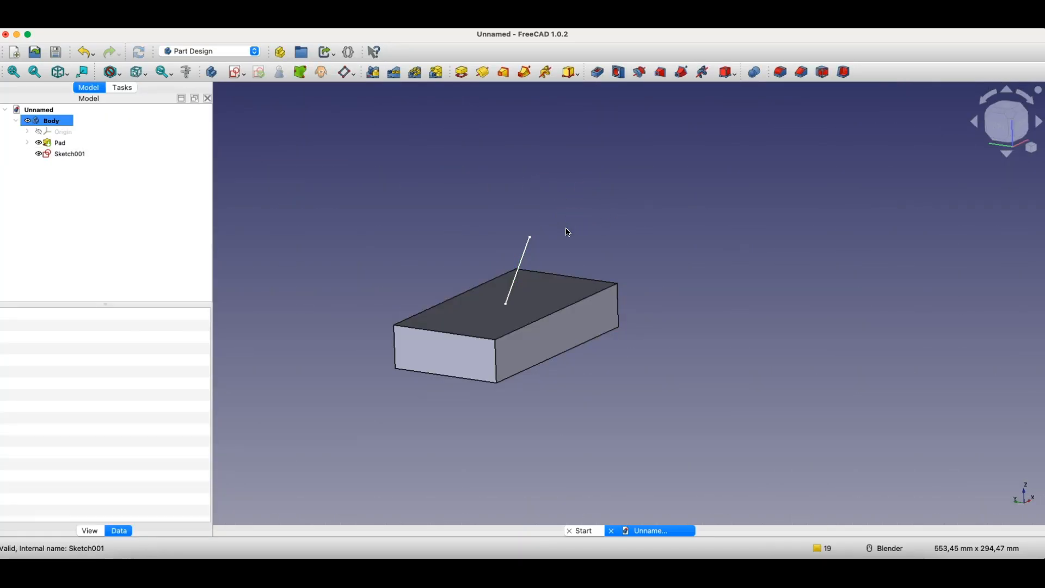
# Step: Create a datum plane at the slanted line's upper endpoint, attached to the line in Normal to edge mode
pyautogui.click(534, 240)
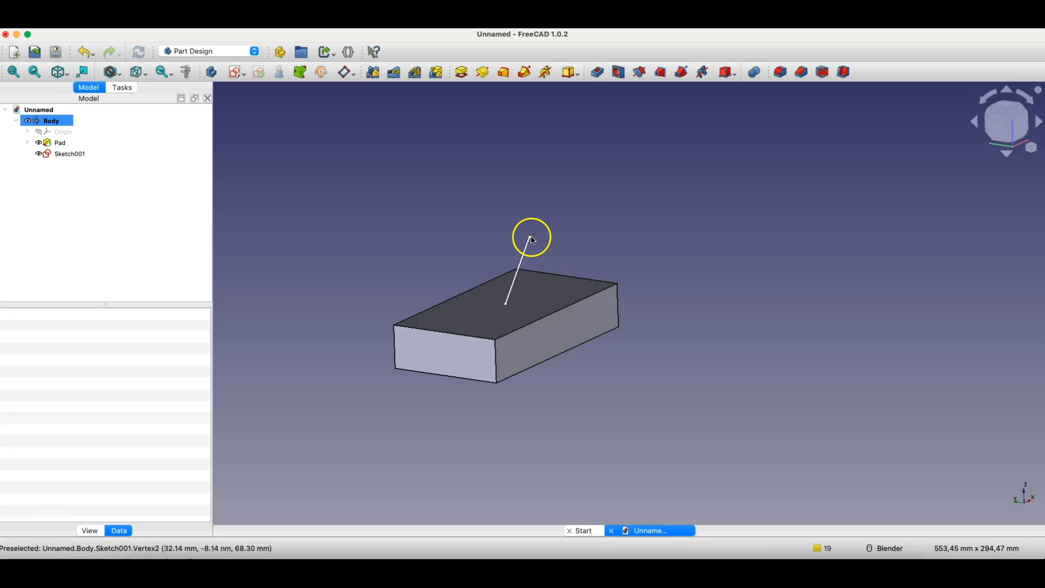
pyautogui.click(531, 238)
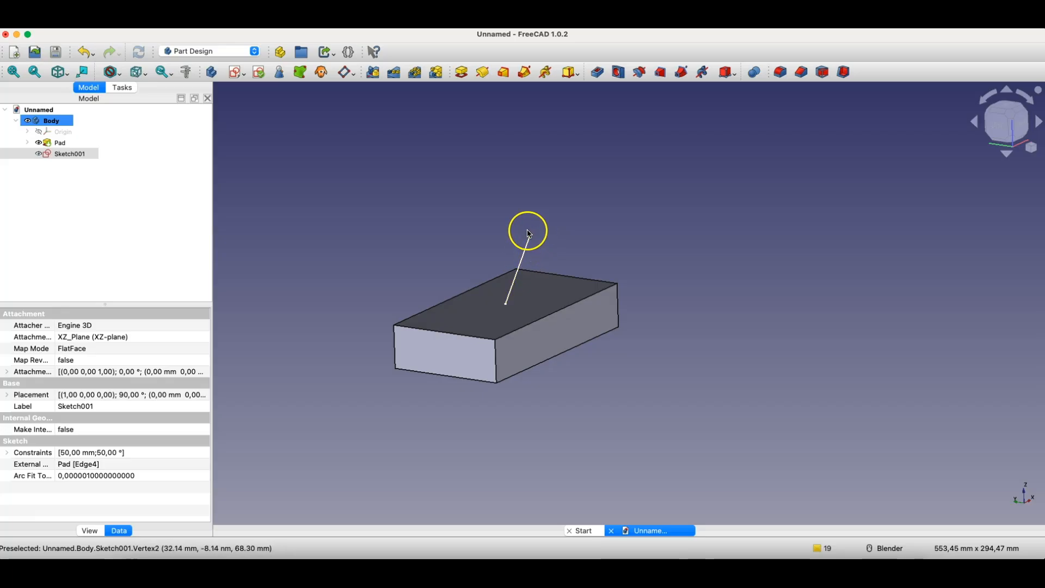
pyautogui.click(528, 243)
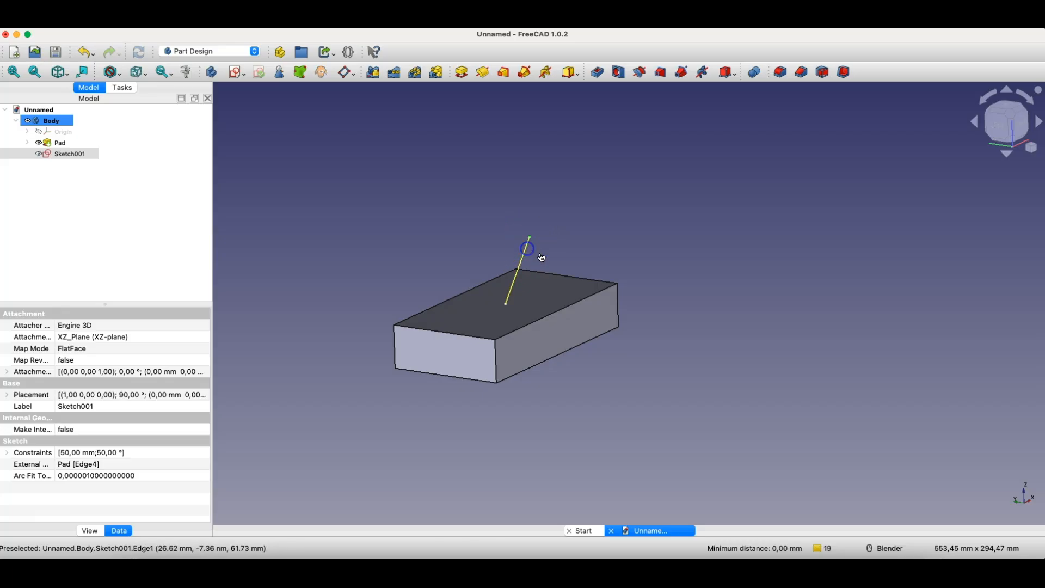
pyautogui.click(347, 73)
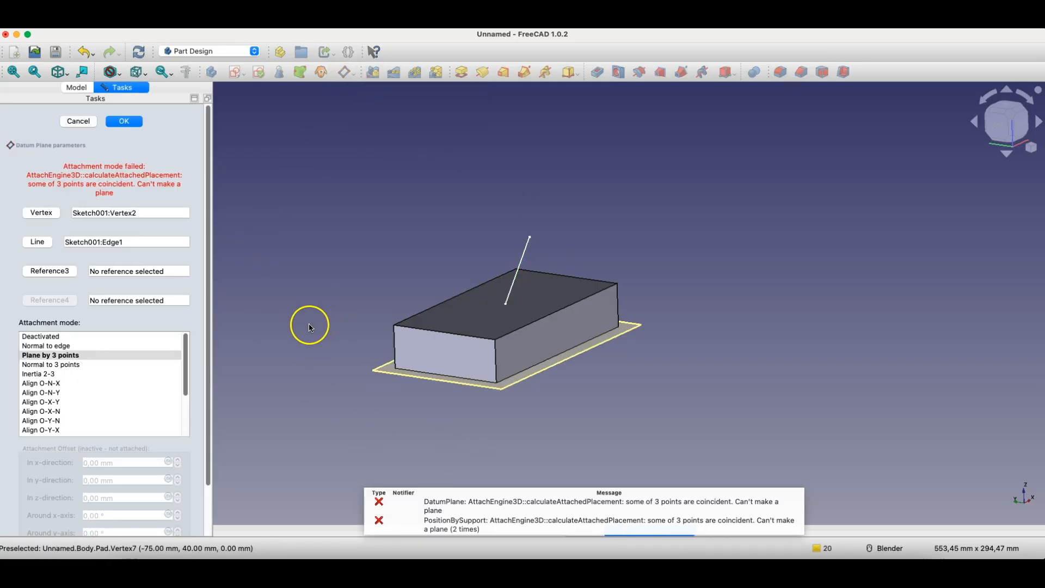
pyautogui.click(46, 347)
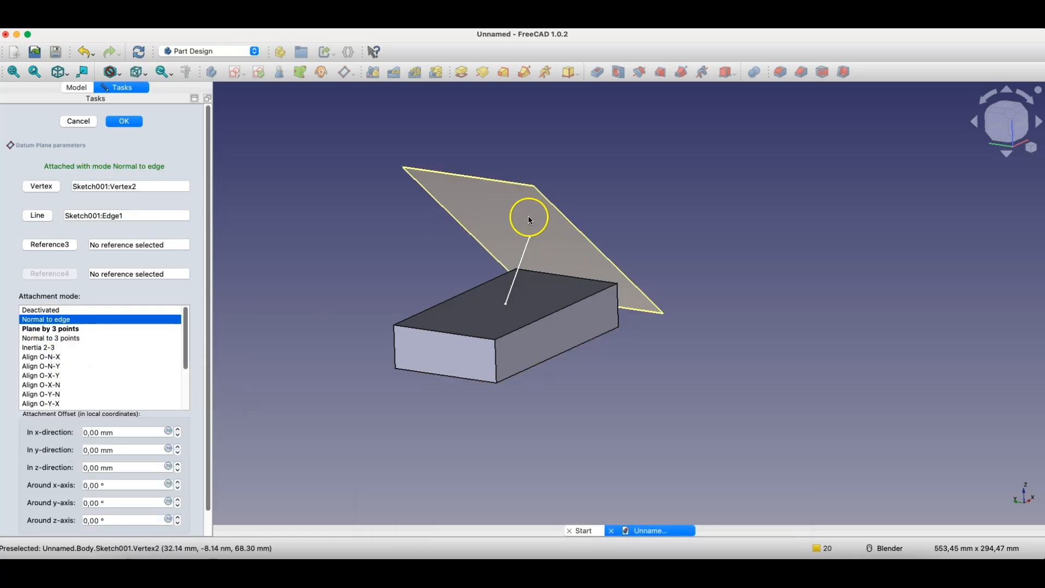
pyautogui.moveTo(562, 335); pyautogui.dragTo(518, 250, button='middle')
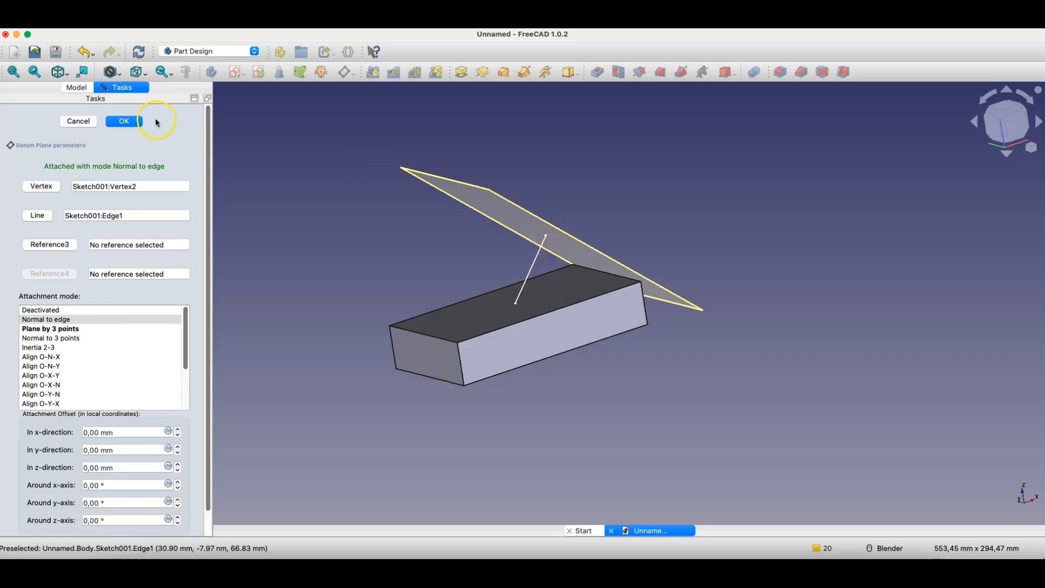
pyautogui.click(125, 121)
# Step: Create a sketch on the slanted datum plane and close it empty
pyautogui.moveTo(744, 184); pyautogui.dragTo(453, 182, button='middle')
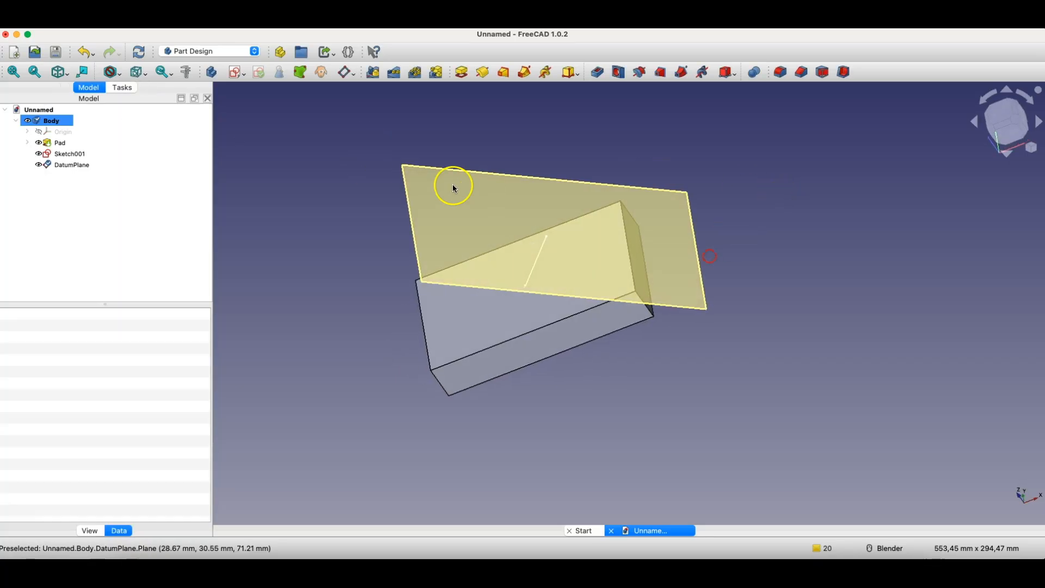
pyautogui.click(427, 185)
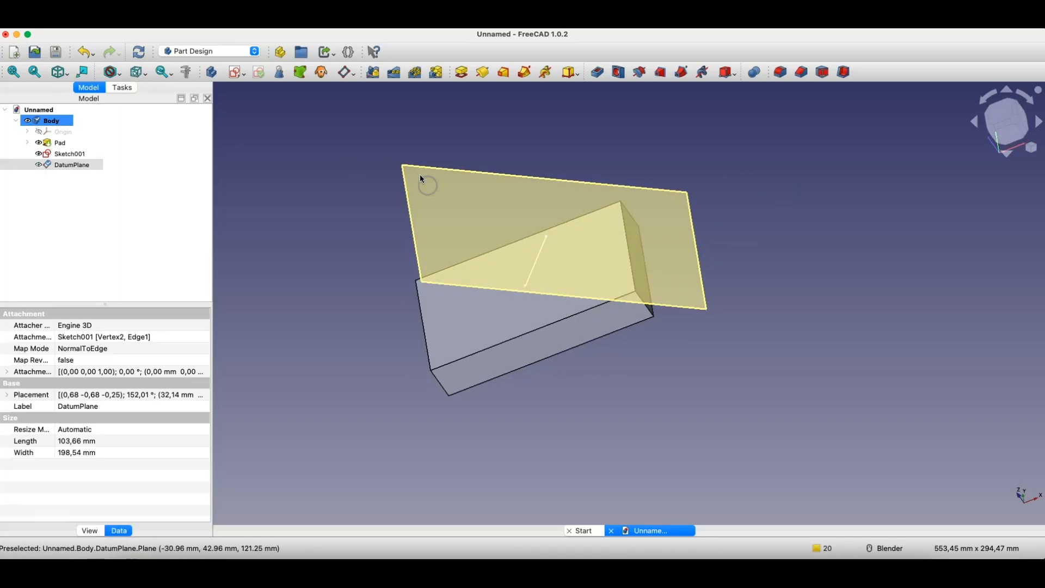
pyautogui.click(234, 74)
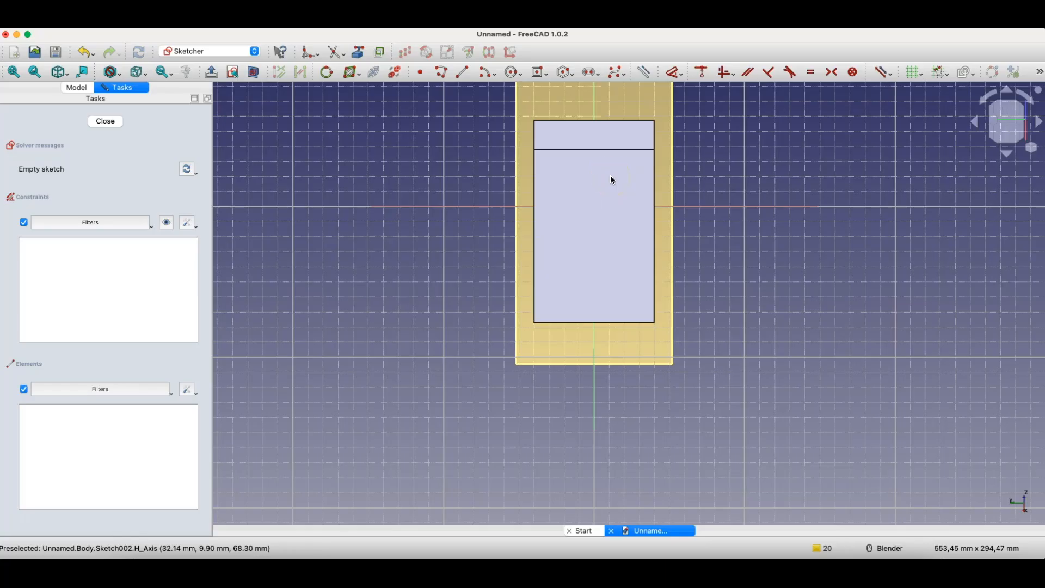
pyautogui.click(99, 120)
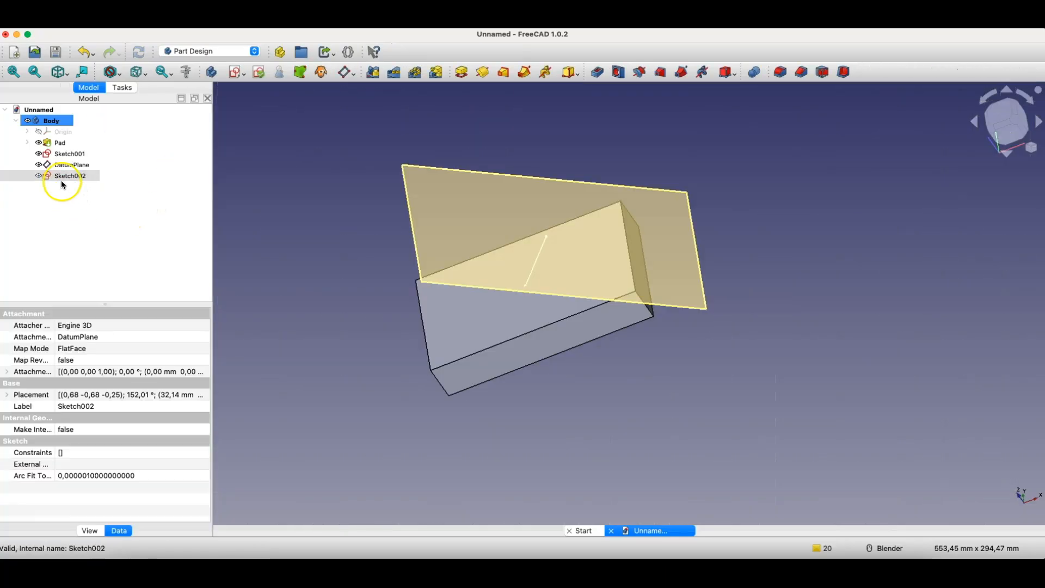
# Step: Review the slanted datum plane's attachment modes, offsets and flip option, leaving the parameters unchanged
pyautogui.doubleClick(70, 165)
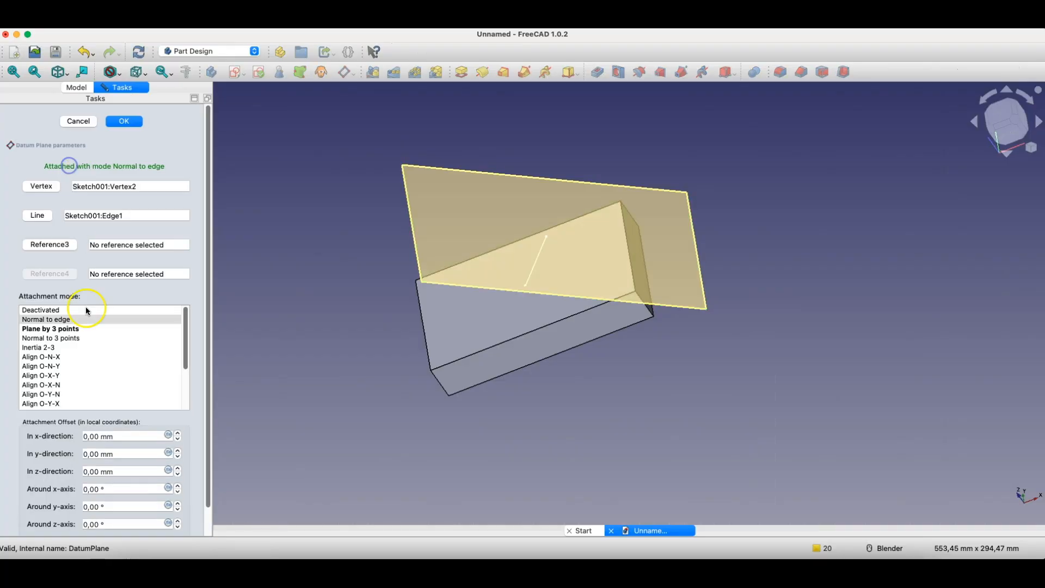
pyautogui.scroll(-10, 87, 337)
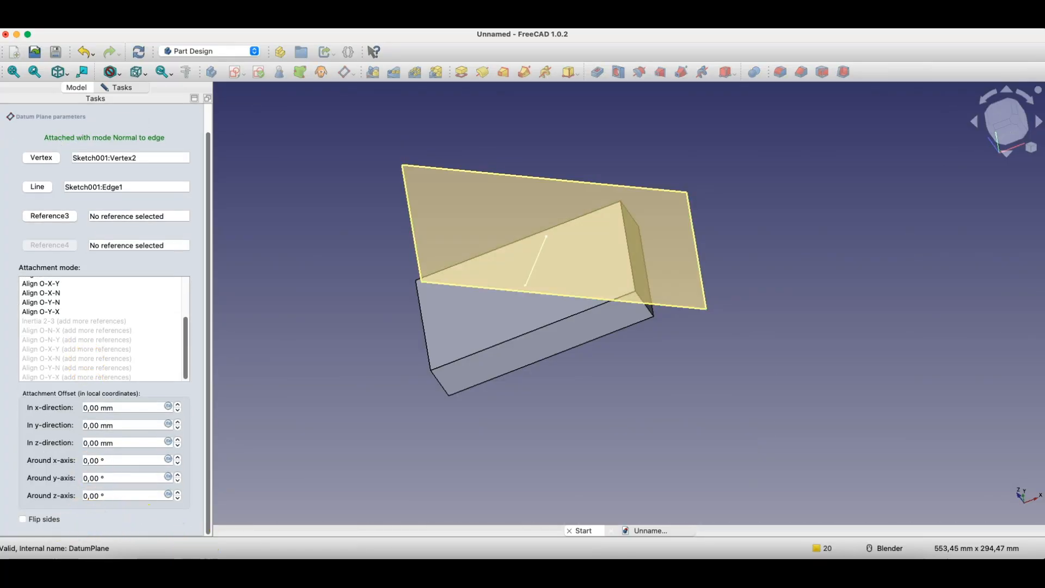
pyautogui.scroll(1, 104, 329)
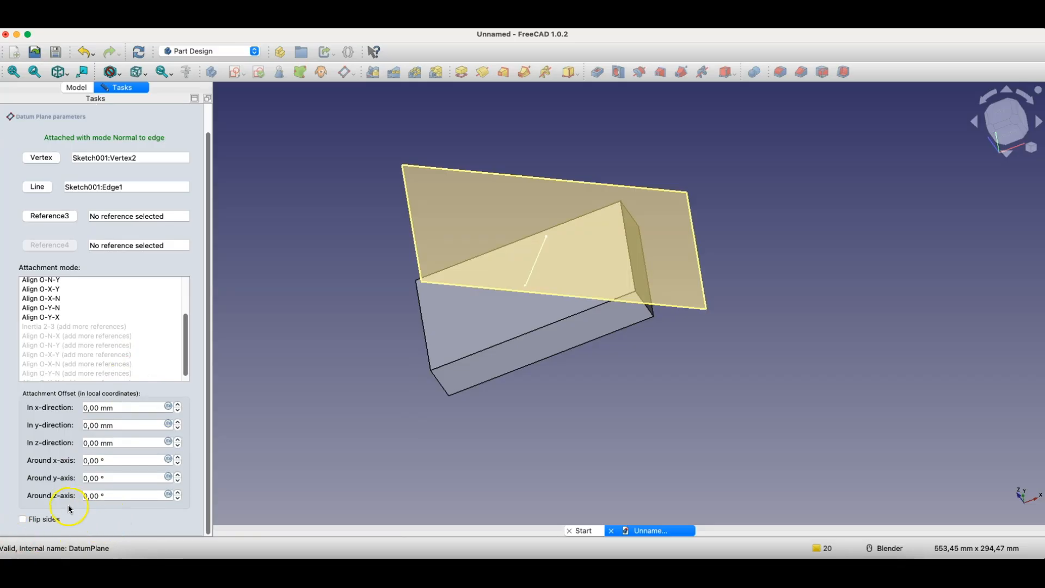
pyautogui.scroll(2, 70, 509)
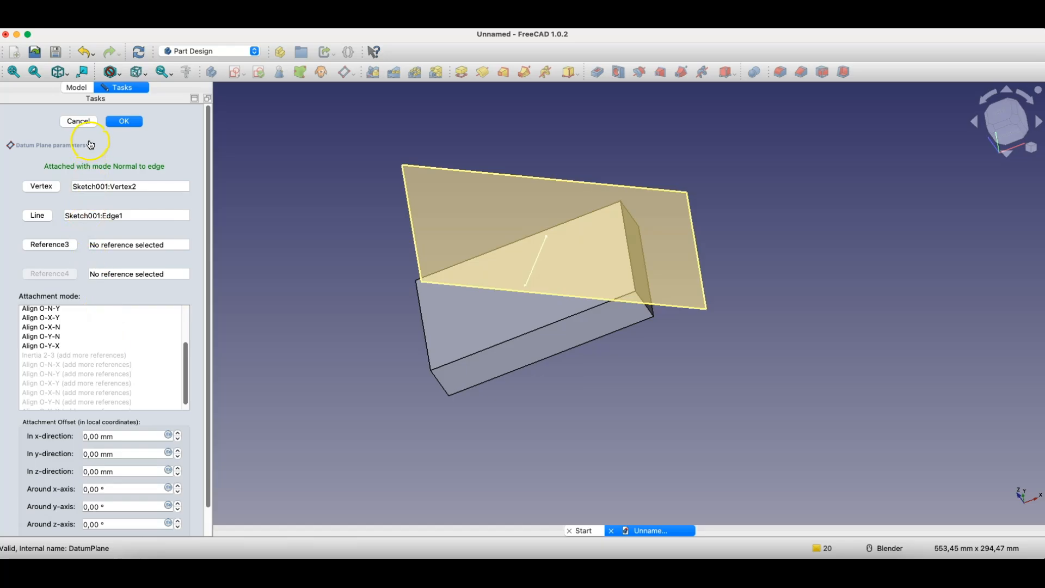
pyautogui.click(77, 122)
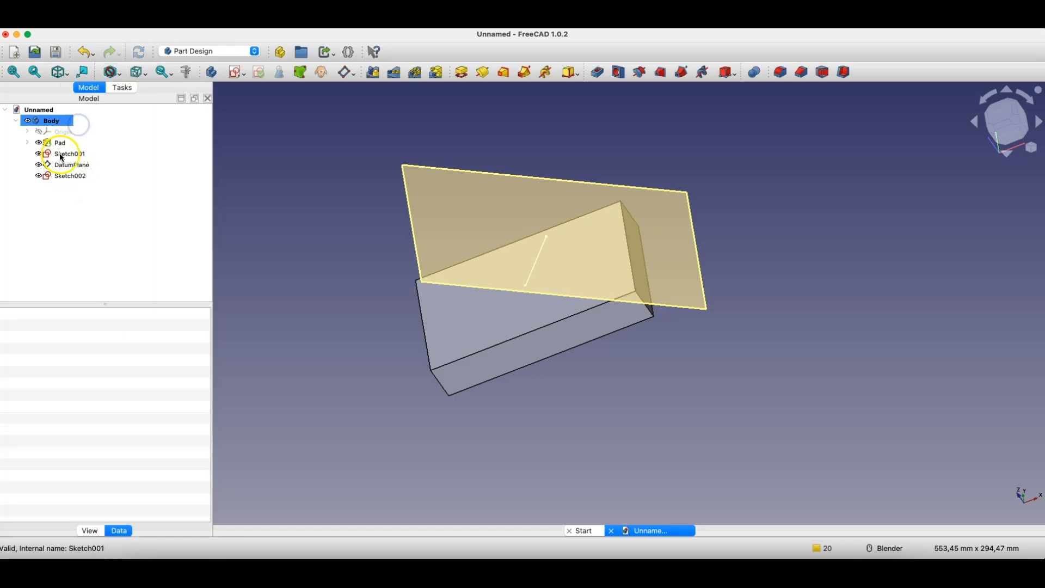
# Step: Reverse the slanted datum plane's orientation by setting its Map Reversed property to true
pyautogui.click(59, 165)
pyautogui.click(39, 361)
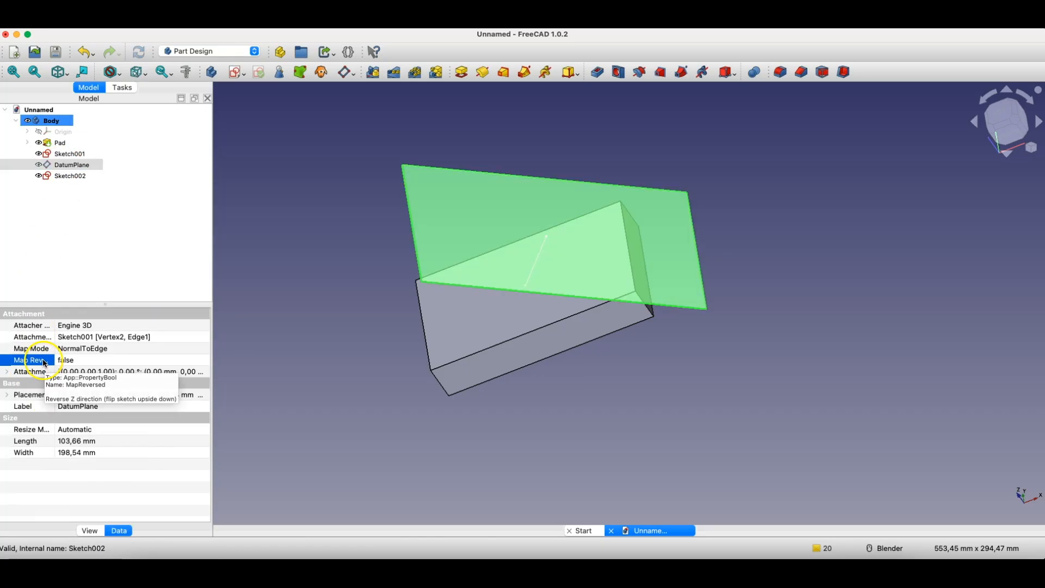
pyautogui.click(70, 361)
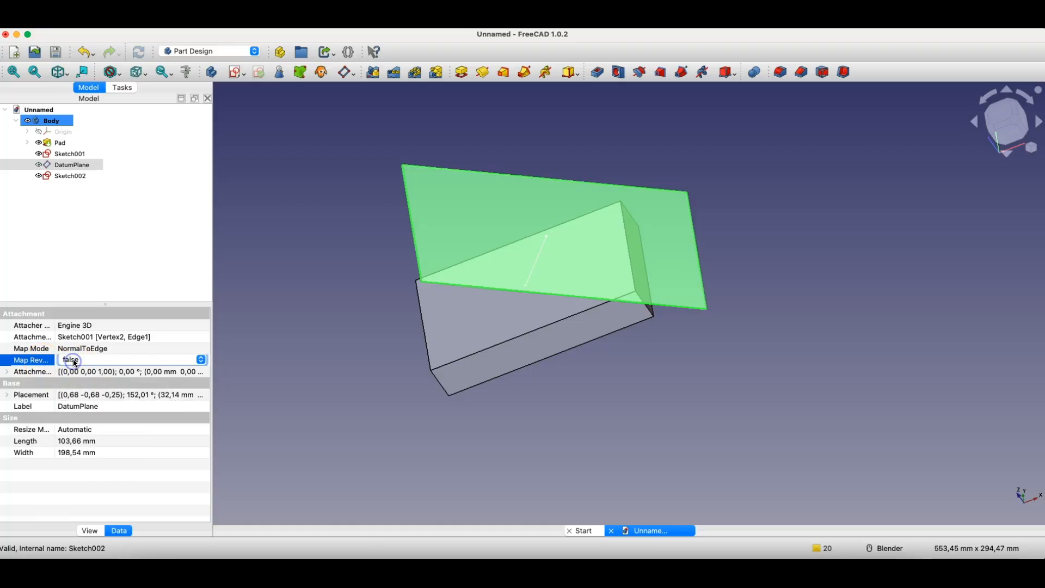
pyautogui.click(73, 361)
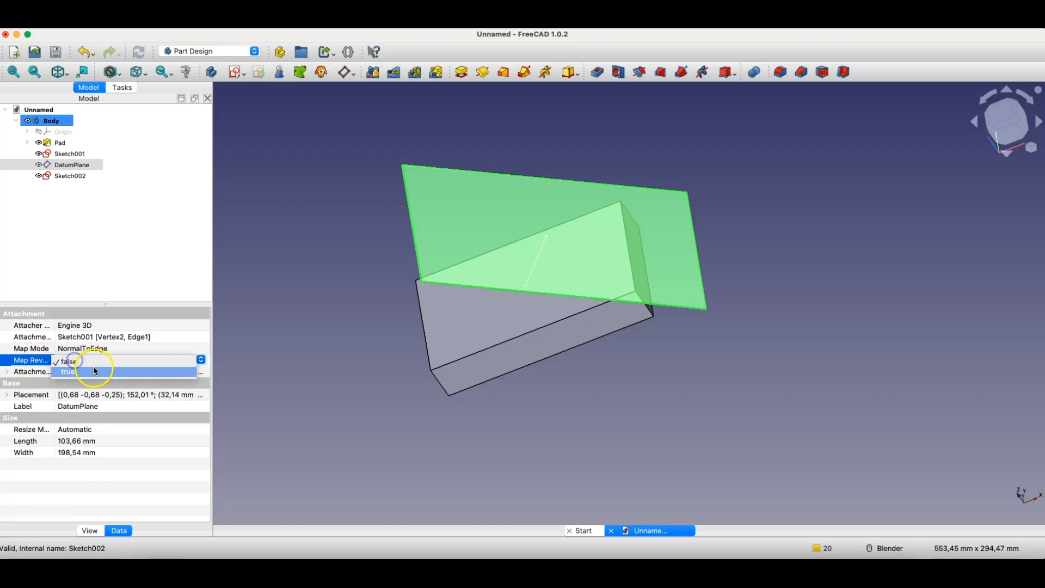
pyautogui.click(90, 370)
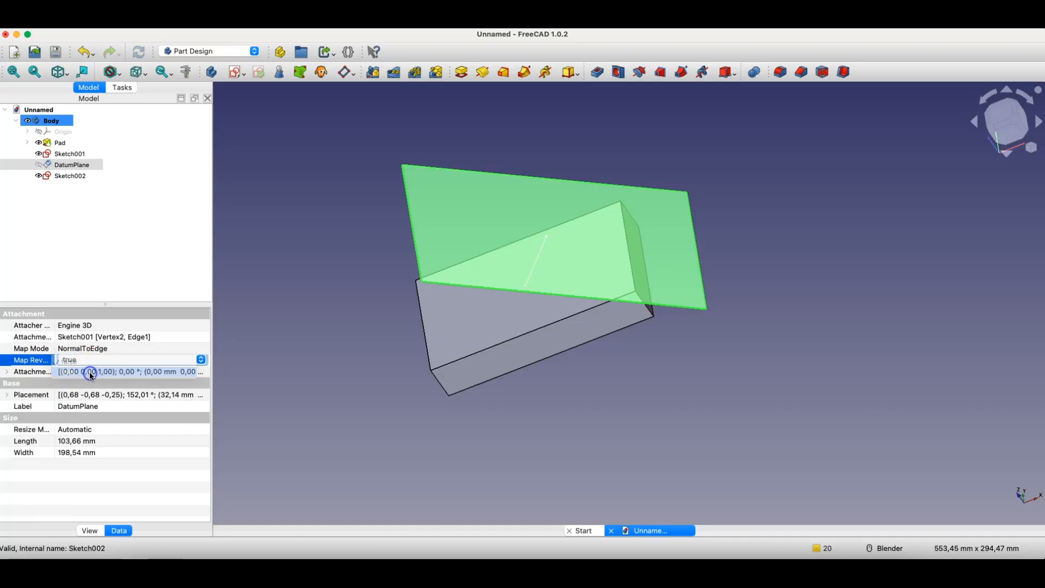
pyautogui.click(118, 248)
# Step: Create a sketch on the slanted datum plane with a 30 mm diameter circle centred on the origin, and close it
pyautogui.click(447, 204)
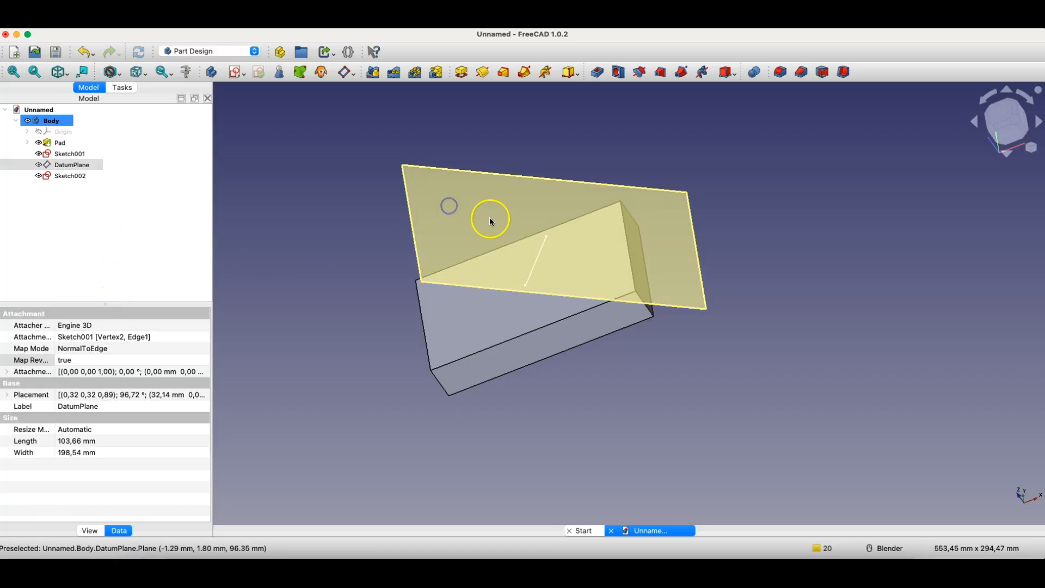
pyautogui.click(235, 72)
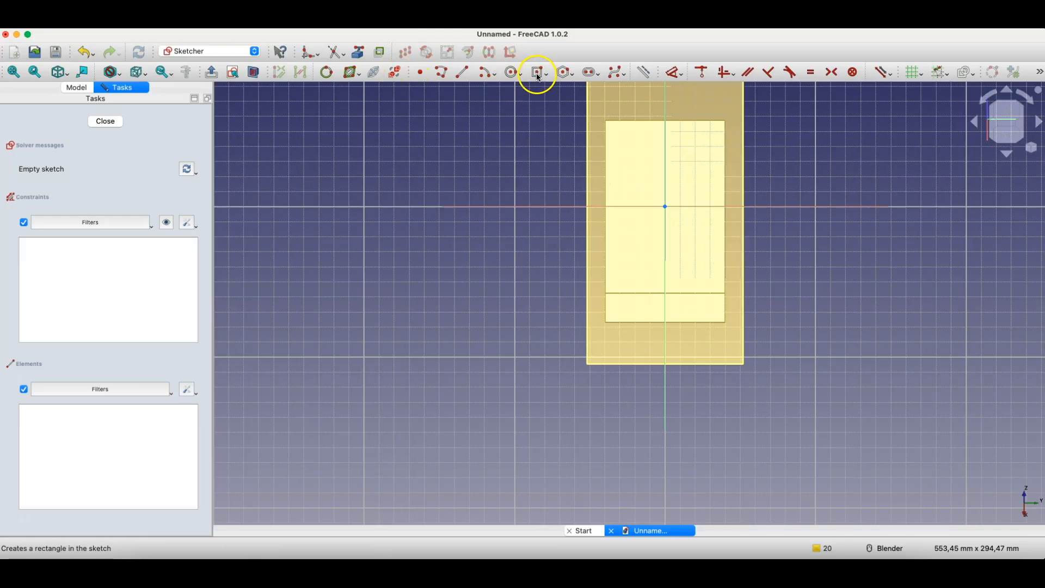
pyautogui.click(511, 71)
pyautogui.click(665, 206)
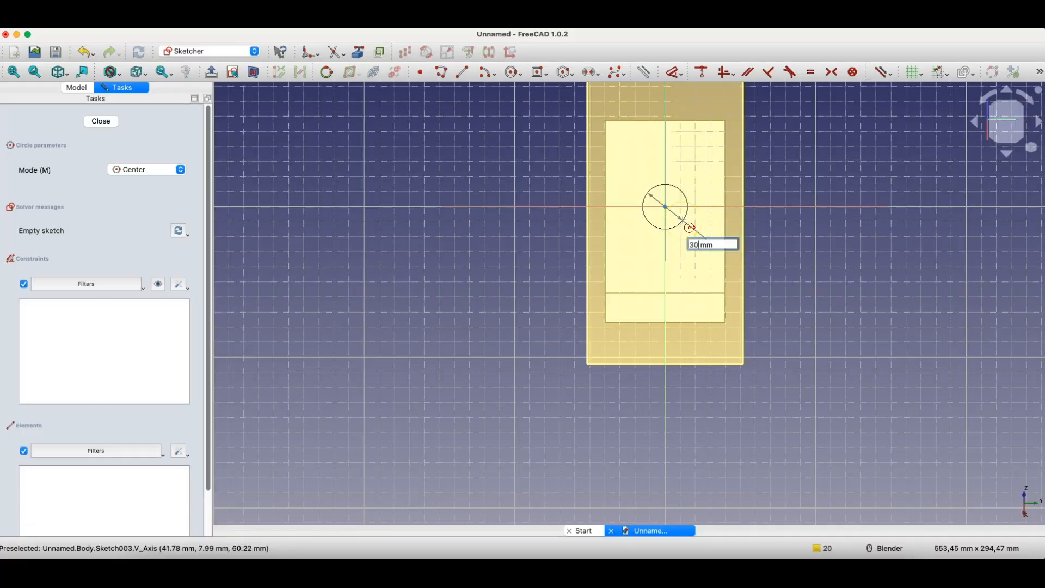
pyautogui.press('Return')
pyautogui.click(91, 121)
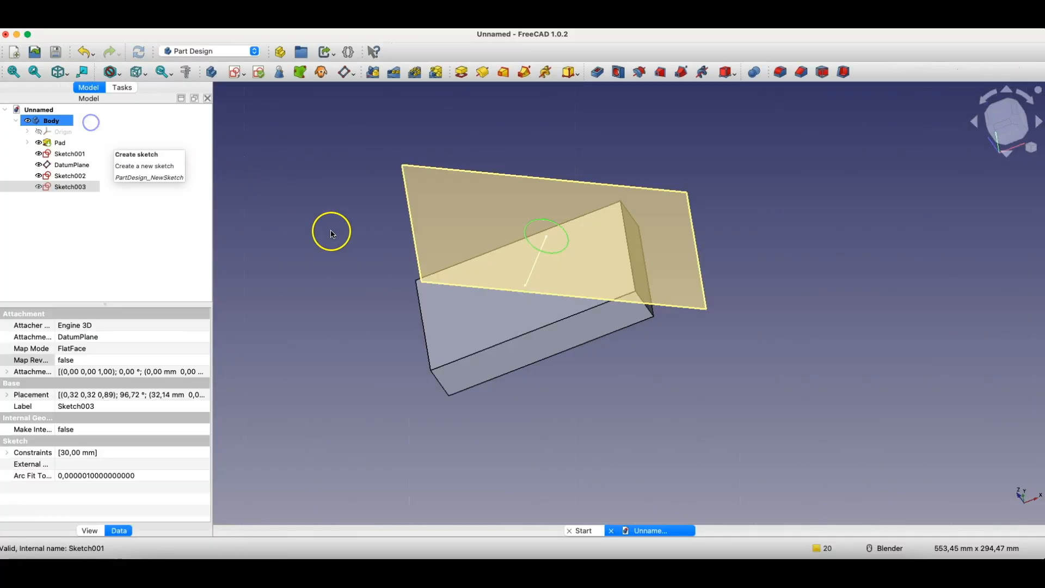
# Step: Try padding the circle sketch with type To first and the direction reversed, inspect the preview, and cancel it
pyautogui.moveTo(509, 214)
pyautogui.mouseDown(button='middle')
pyautogui.moveTo(450, 301)
pyautogui.moveTo(518, 226)
pyautogui.mouseUp(button='middle')
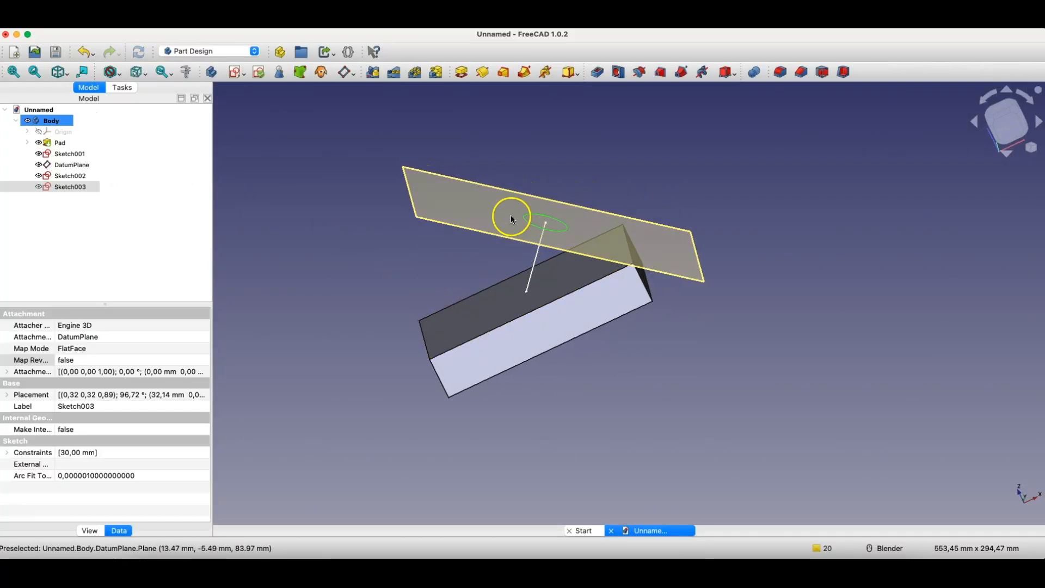
pyautogui.click(463, 73)
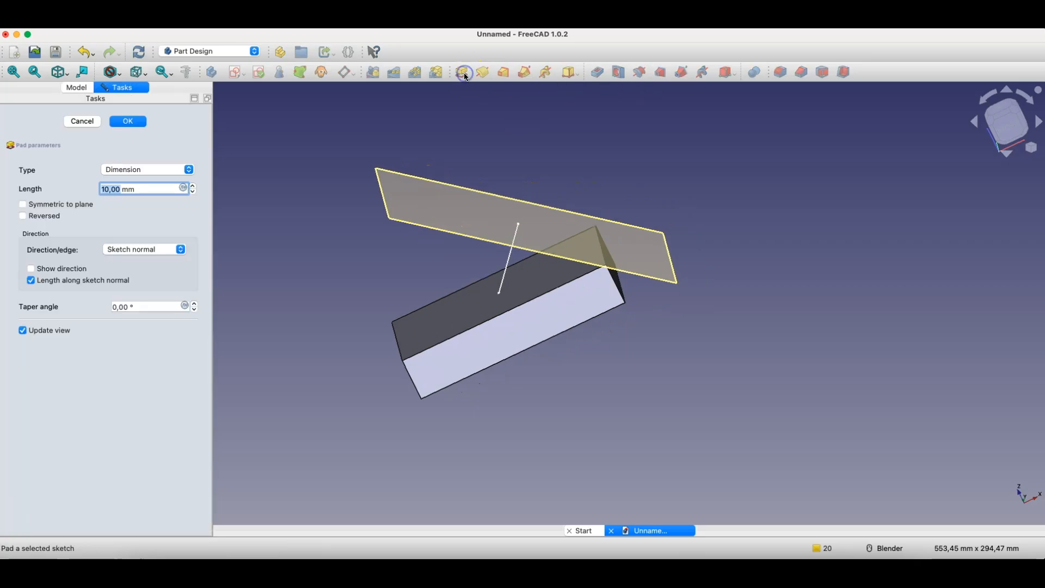
pyautogui.click(145, 173)
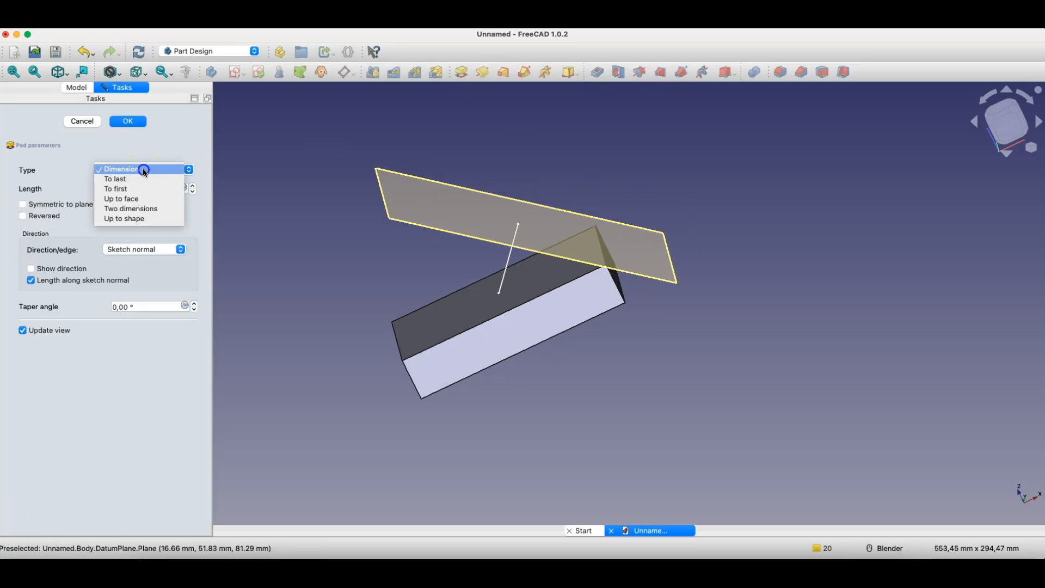
pyautogui.click(129, 190)
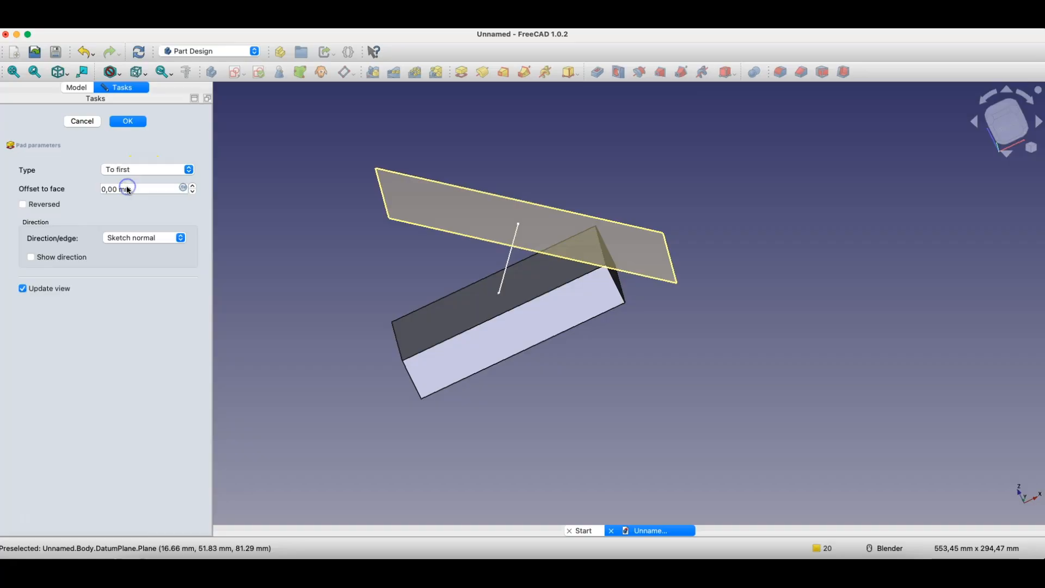
pyautogui.click(24, 206)
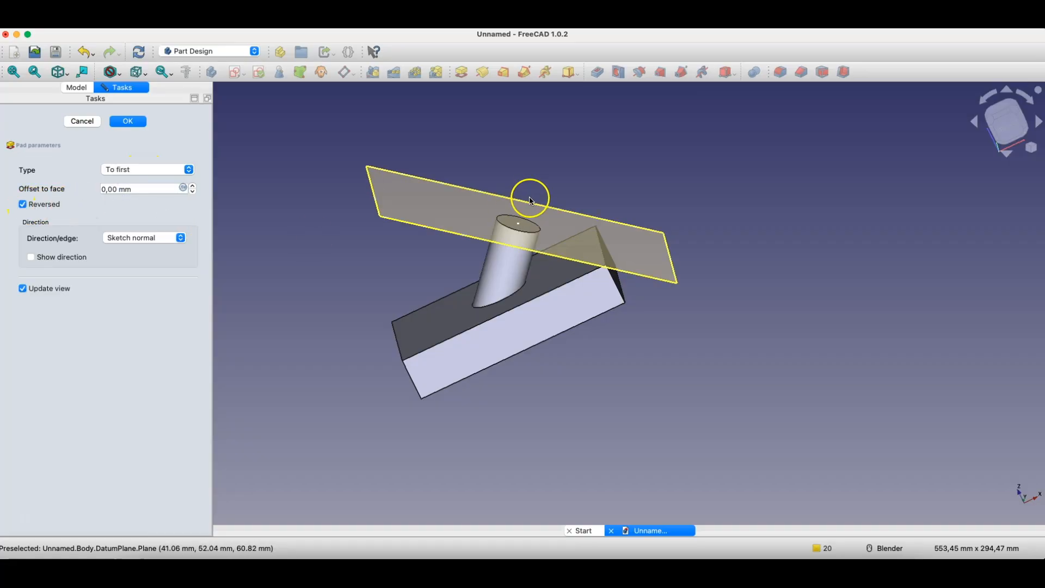
pyautogui.moveTo(529, 198); pyautogui.dragTo(527, 257, button='middle')
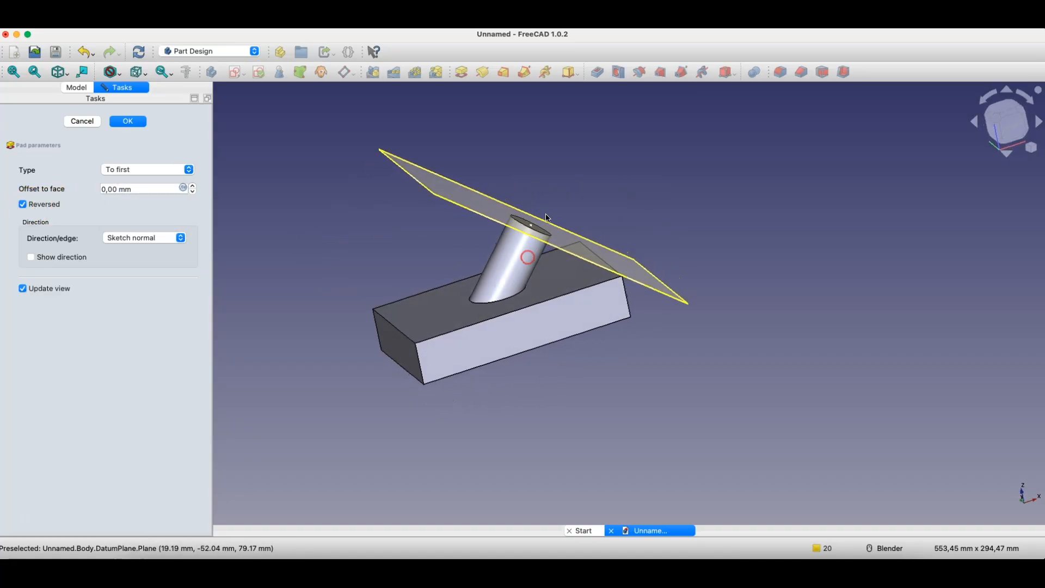
pyautogui.moveTo(441, 371)
pyautogui.mouseDown(button='middle')
pyautogui.moveTo(420, 359)
pyautogui.moveTo(439, 359)
pyautogui.mouseUp(button='middle')
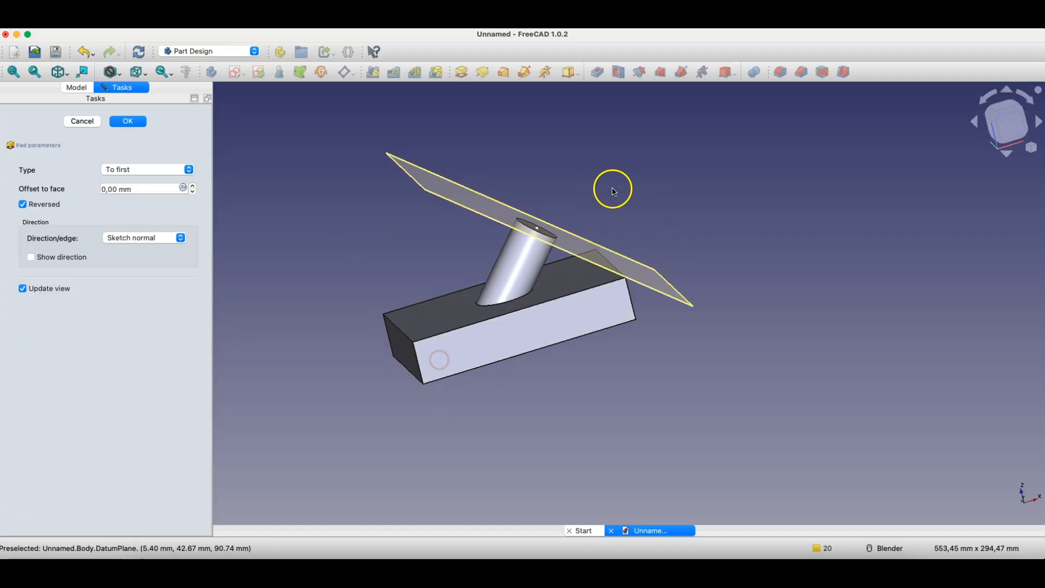
pyautogui.click(83, 120)
# Step: Try a Through all pocket from the circle sketch into the block, inspect the preview, and cancel it
pyautogui.click(71, 187)
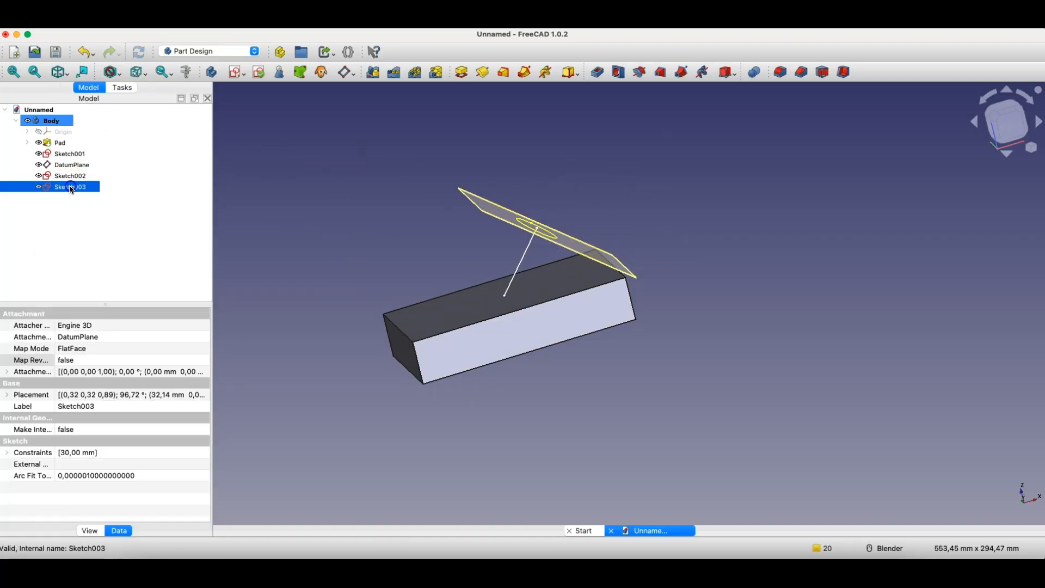
pyautogui.click(597, 74)
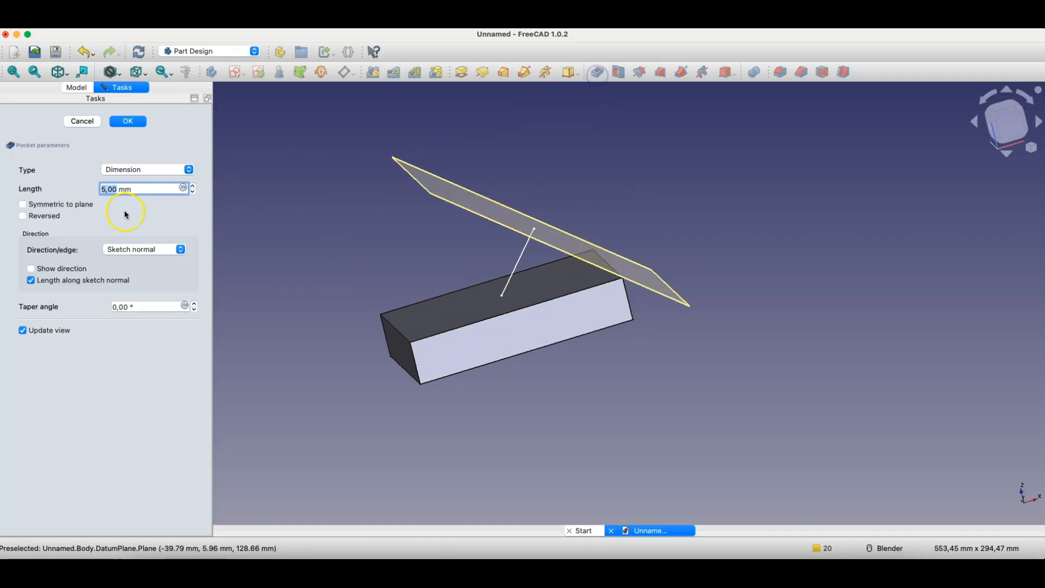
pyautogui.click(113, 170)
pyautogui.click(116, 180)
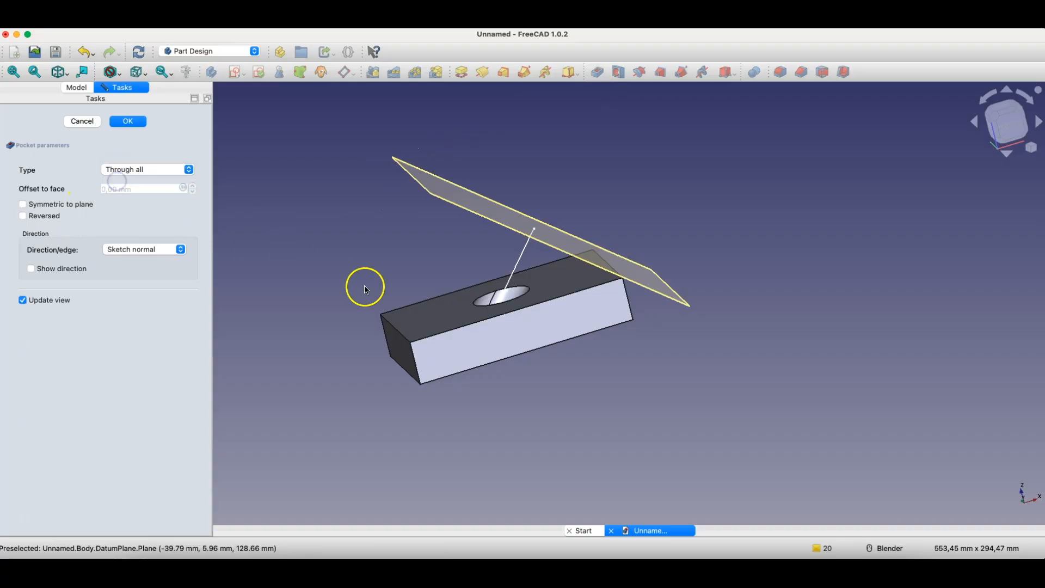
pyautogui.moveTo(507, 396); pyautogui.dragTo(527, 265, button='middle')
pyautogui.click(96, 126)
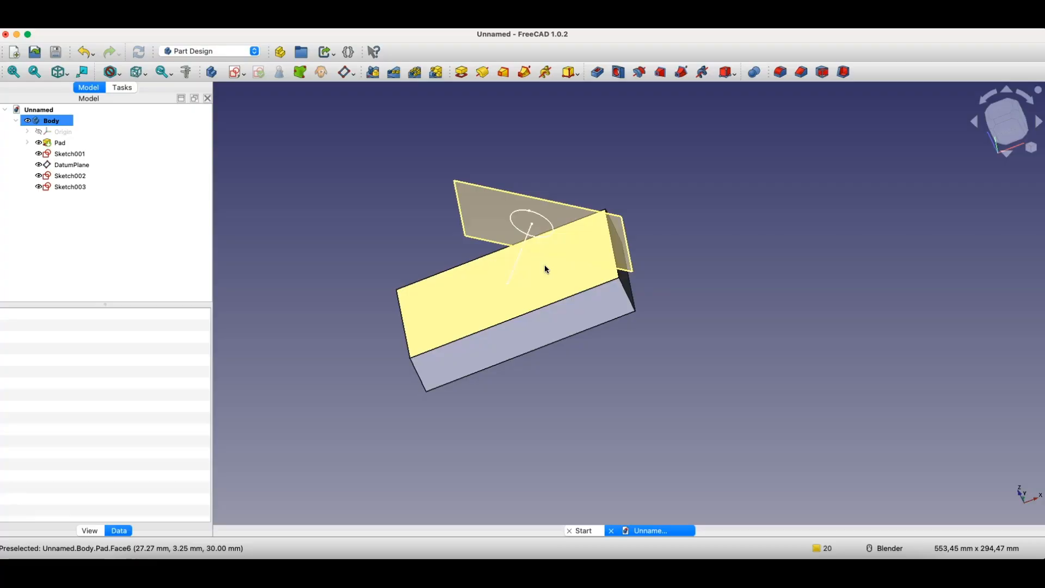
# Step: Pad the circle sketch with type Up to face, ending at the block's top face
pyautogui.moveTo(546, 269); pyautogui.dragTo(524, 327, button='middle')
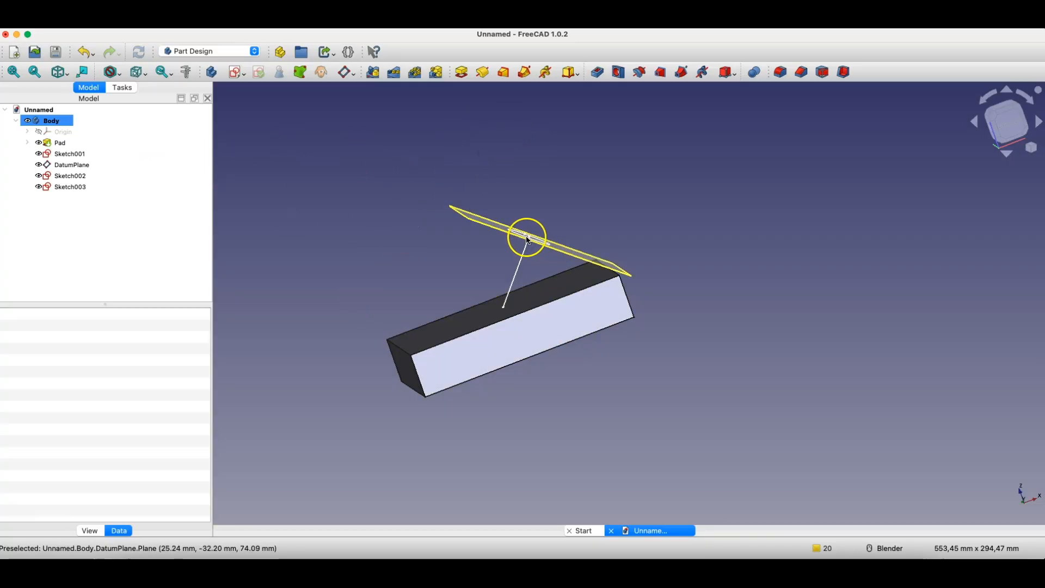
pyautogui.moveTo(589, 362); pyautogui.dragTo(506, 387, button='middle')
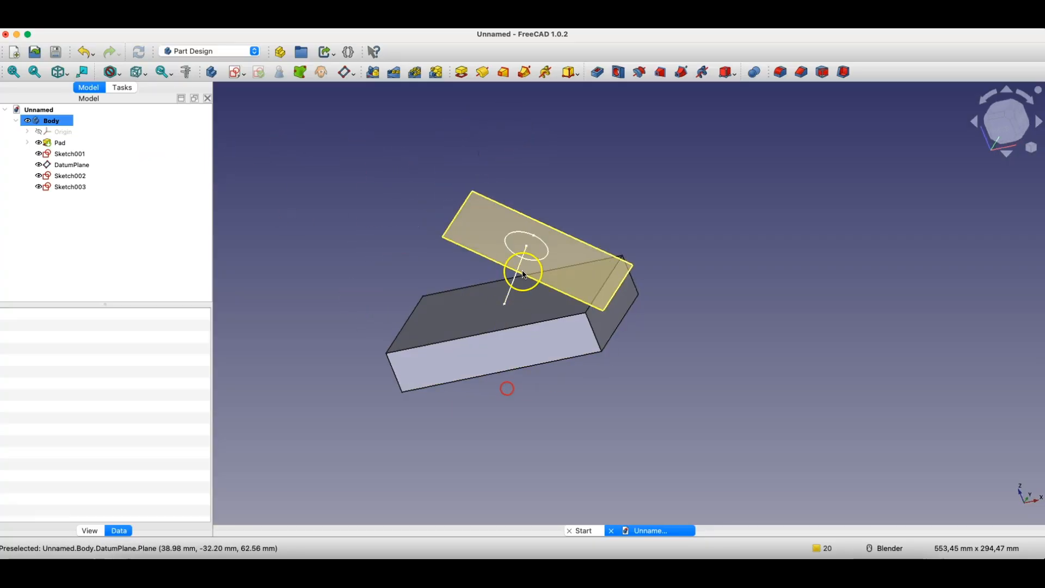
pyautogui.click(70, 187)
pyautogui.click(461, 72)
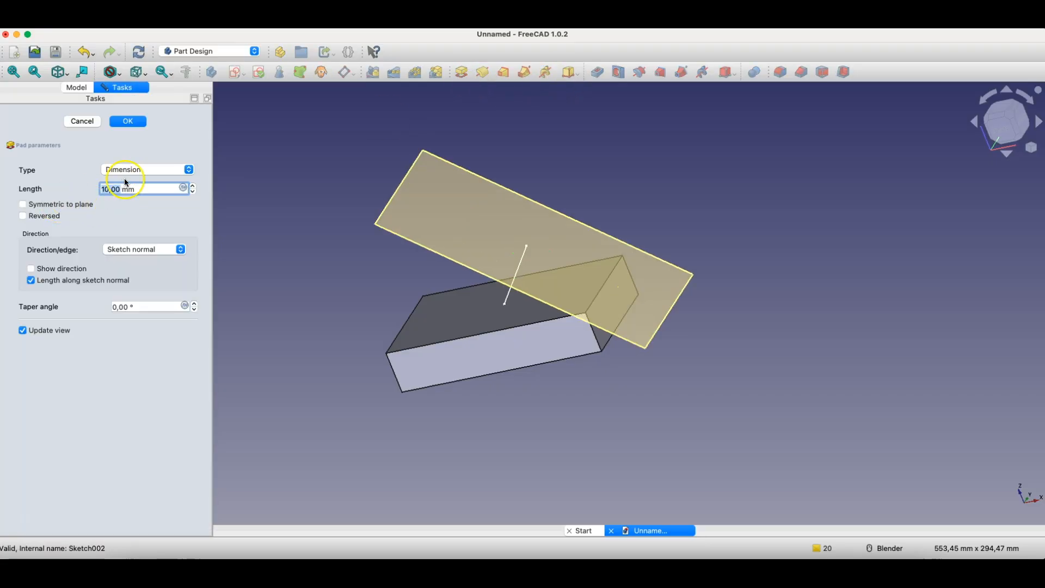
pyautogui.click(128, 172)
pyautogui.click(131, 209)
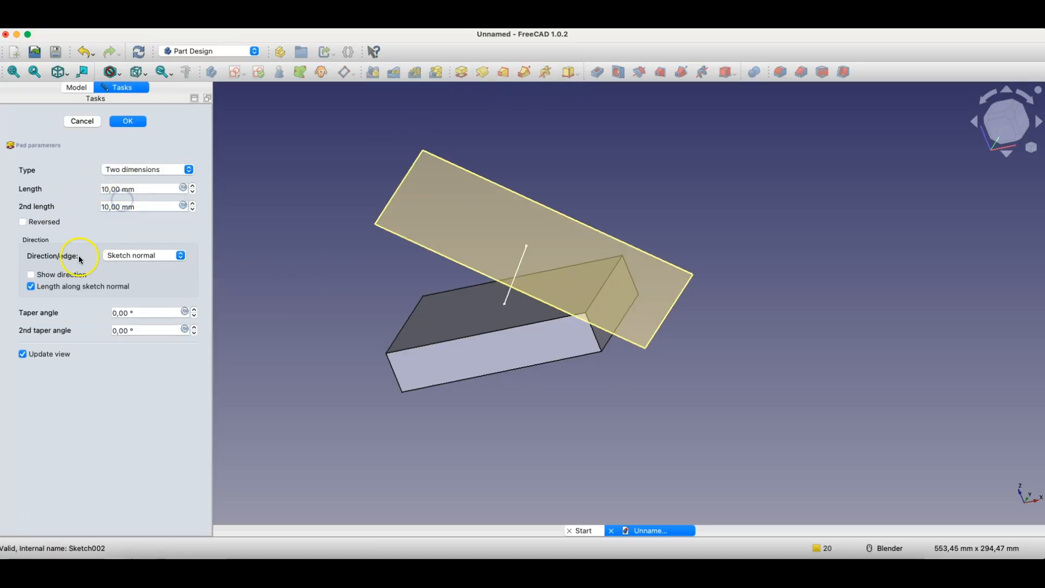
pyautogui.click(136, 169)
pyautogui.click(120, 159)
pyautogui.click(38, 206)
pyautogui.click(469, 290)
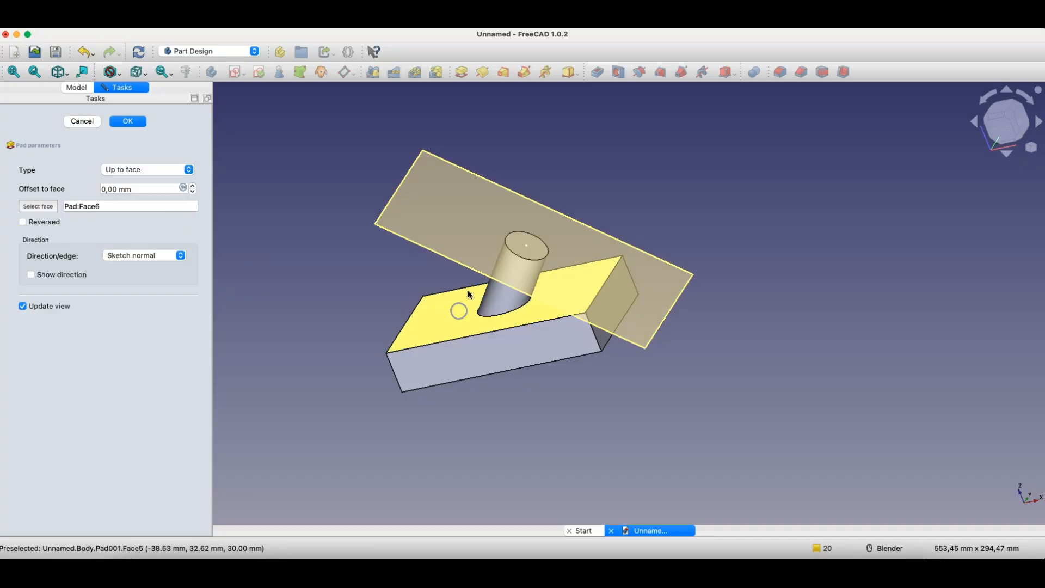
pyautogui.click(139, 124)
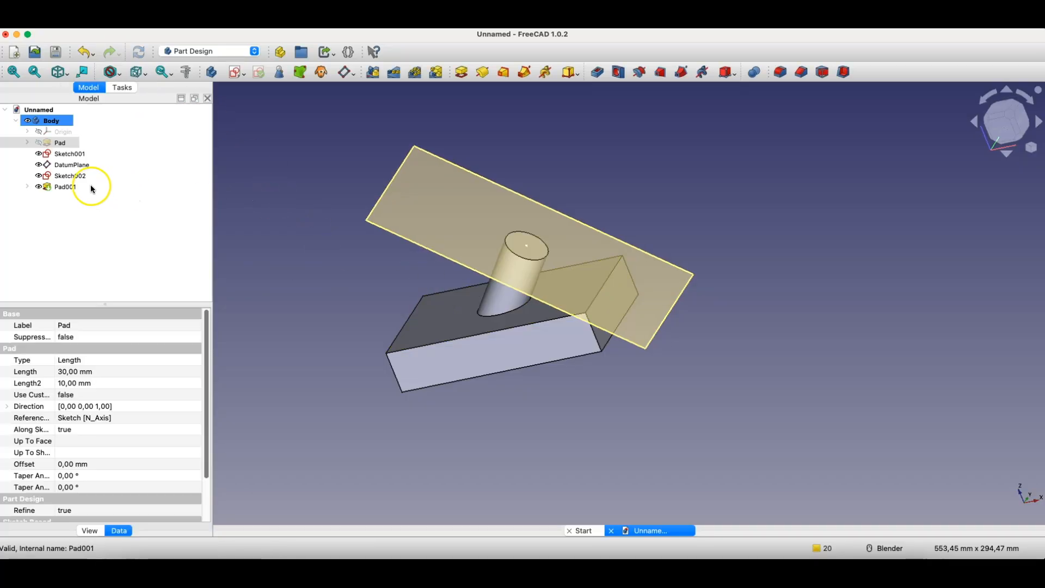
# Step: Edit the slanted line's sketch to a length of 70 mm and an angle of 30°, and close it
pyautogui.click(71, 154)
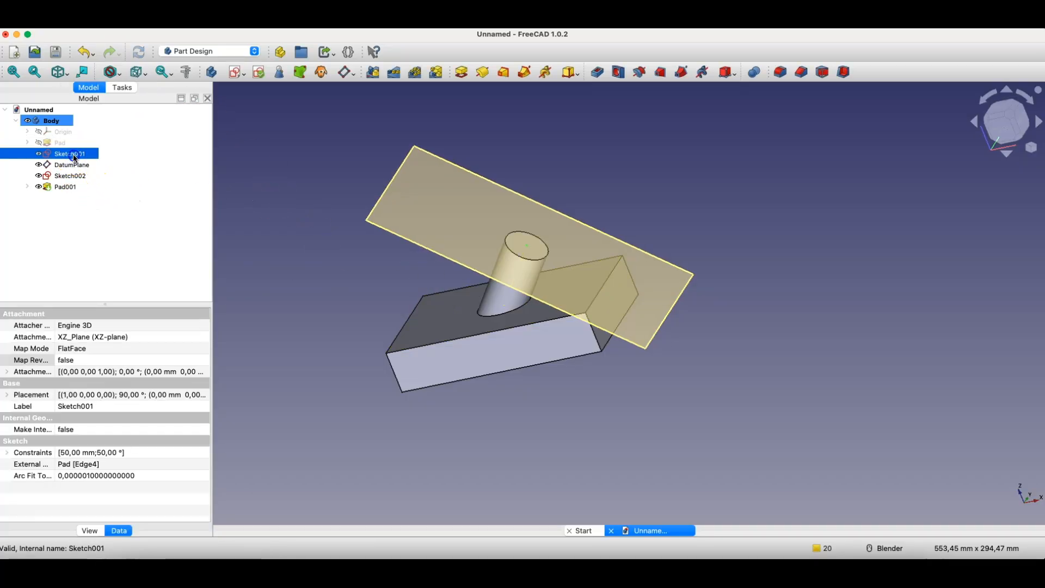
pyautogui.doubleClick(71, 154)
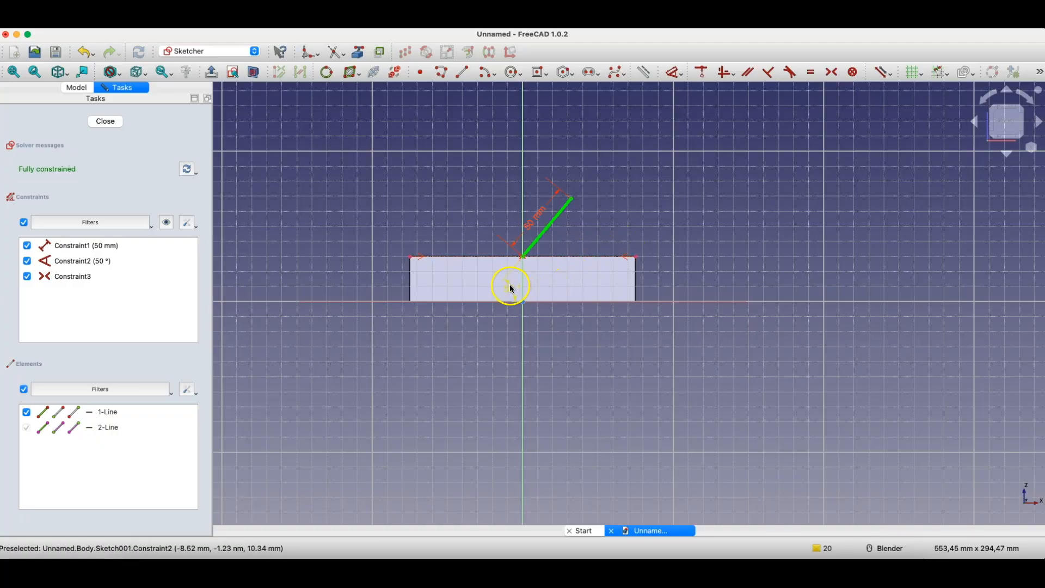
pyautogui.doubleClick(538, 216)
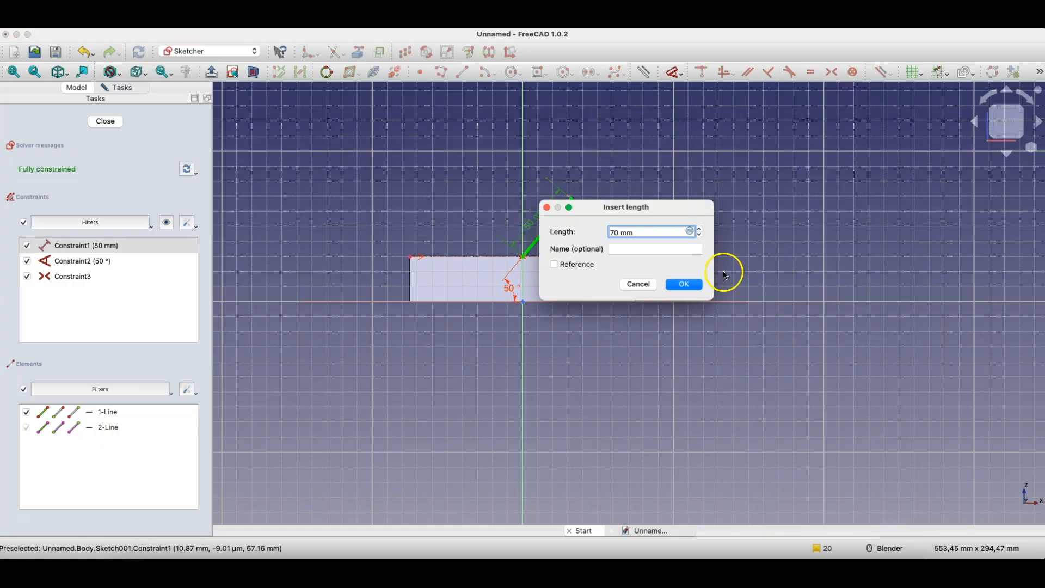
pyautogui.click(690, 284)
pyautogui.doubleClick(513, 290)
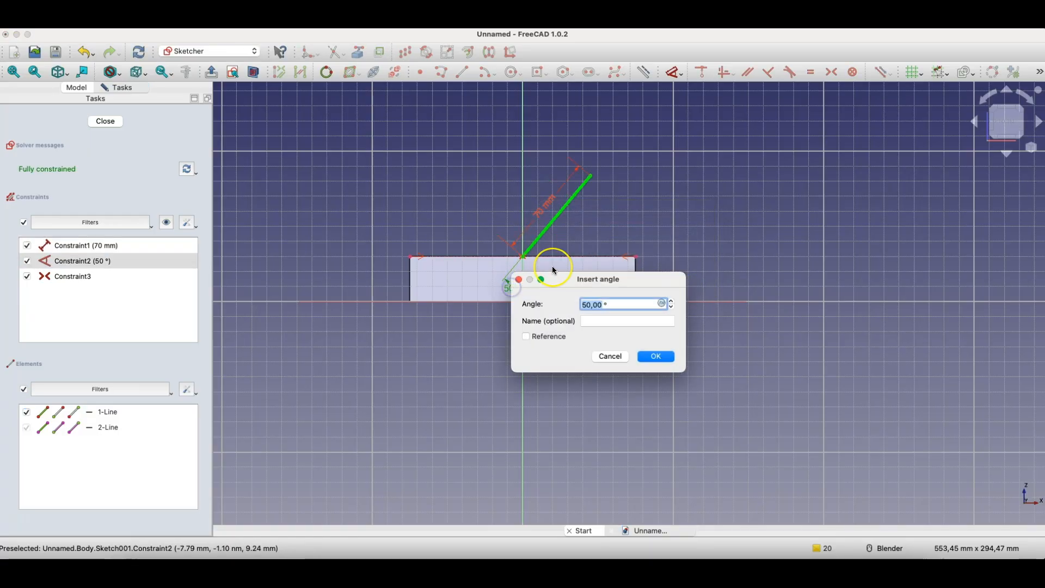
pyautogui.write('30')
pyautogui.click(667, 357)
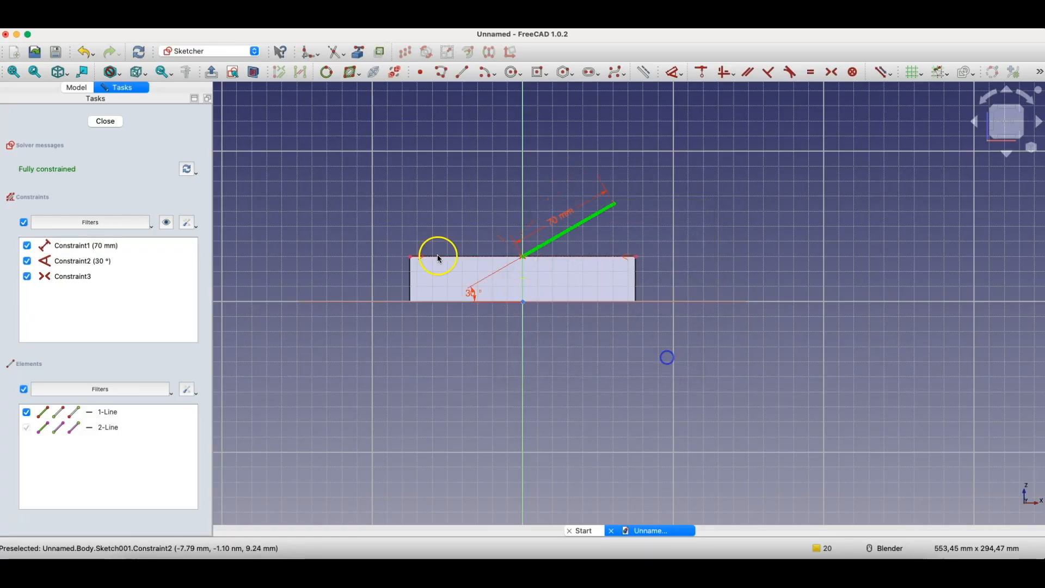
pyautogui.click(105, 121)
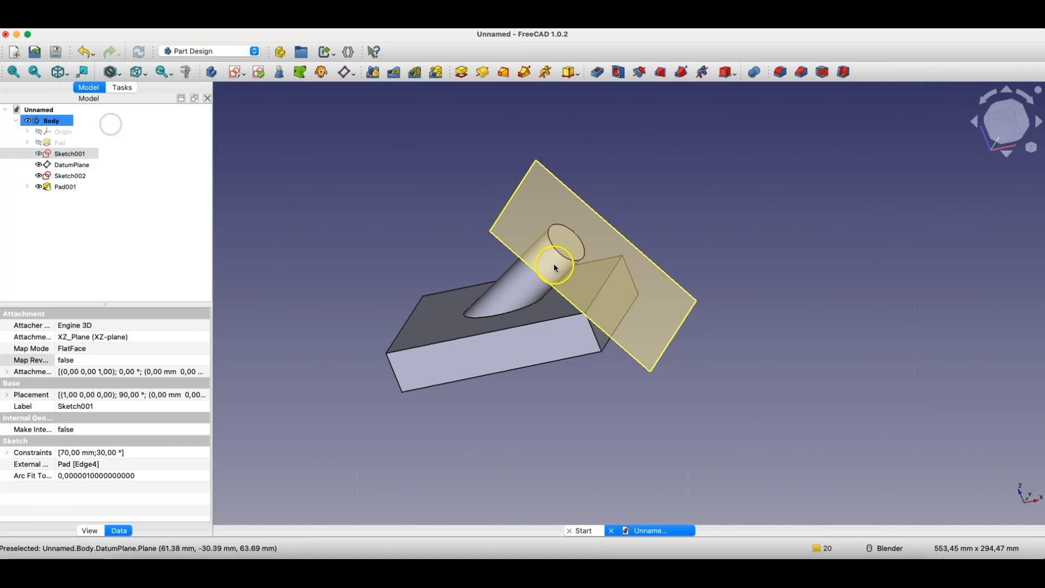
pyautogui.moveTo(554, 264)
pyautogui.mouseDown(button='middle')
pyautogui.moveTo(499, 312)
pyautogui.moveTo(529, 331)
pyautogui.mouseUp(button='middle')
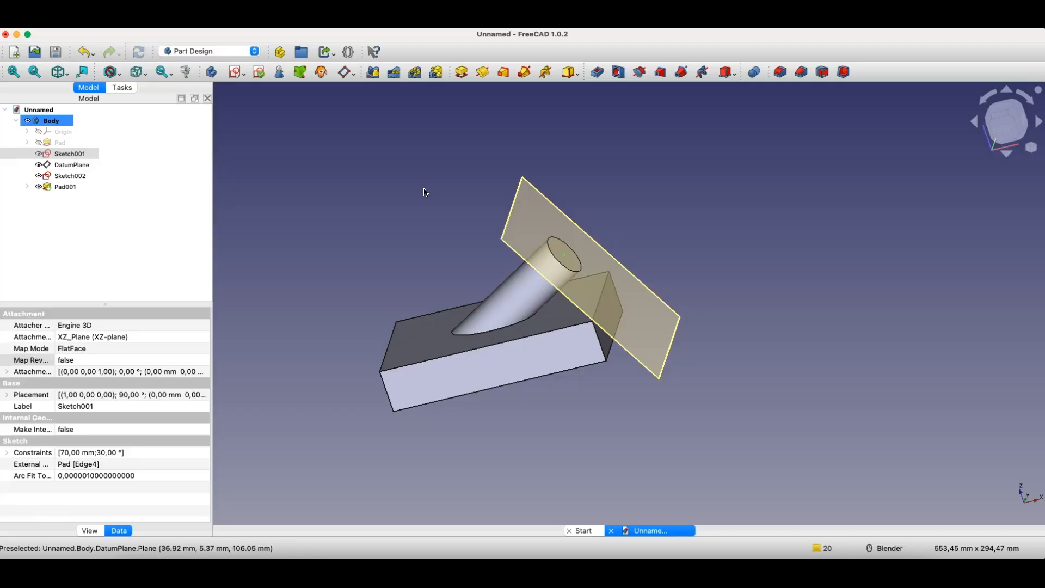
# Step: Delete the slanted cylinder pad, both sketches on the slanted plane, the datum plane and the slanted line's sketch, keeping only the block
pyautogui.click(71, 190)
pyautogui.press('Delete')
pyautogui.click(70, 175)
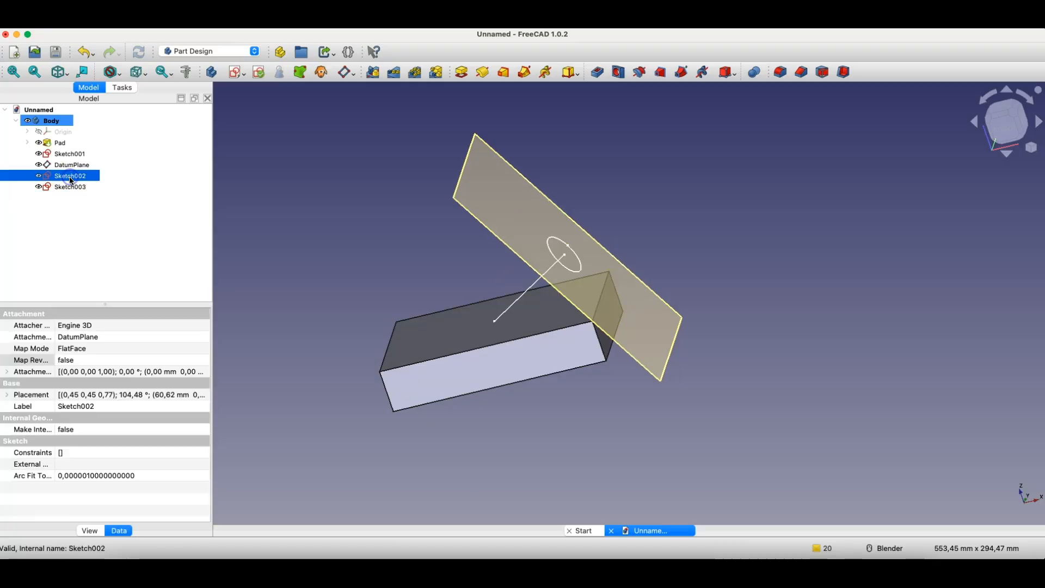
pyautogui.press('Delete')
pyautogui.click(72, 166)
pyautogui.press('Delete')
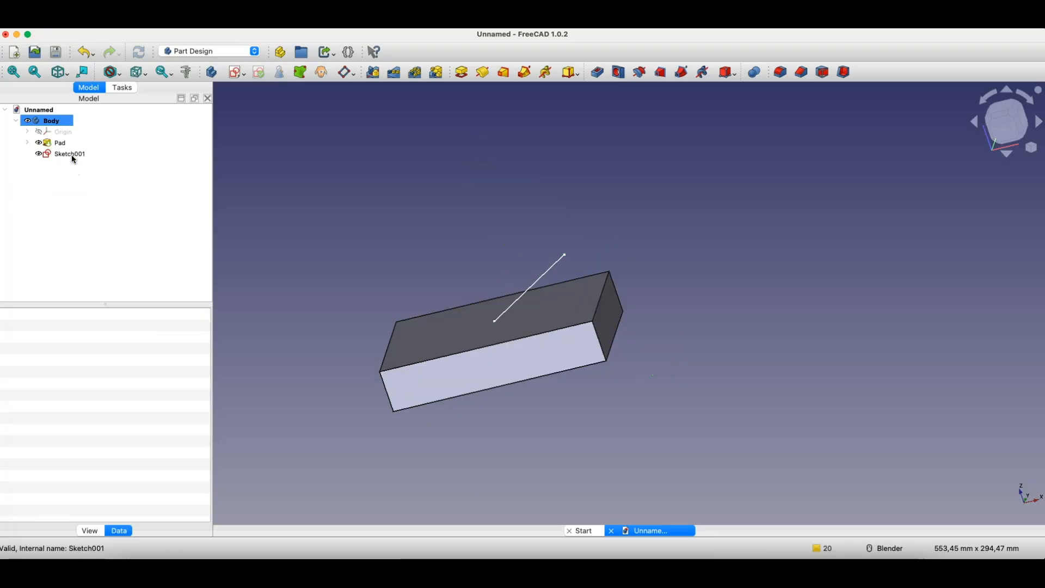
pyautogui.click(71, 154)
pyautogui.press('Delete')
pyautogui.moveTo(381, 327); pyautogui.dragTo(458, 328, button='middle')
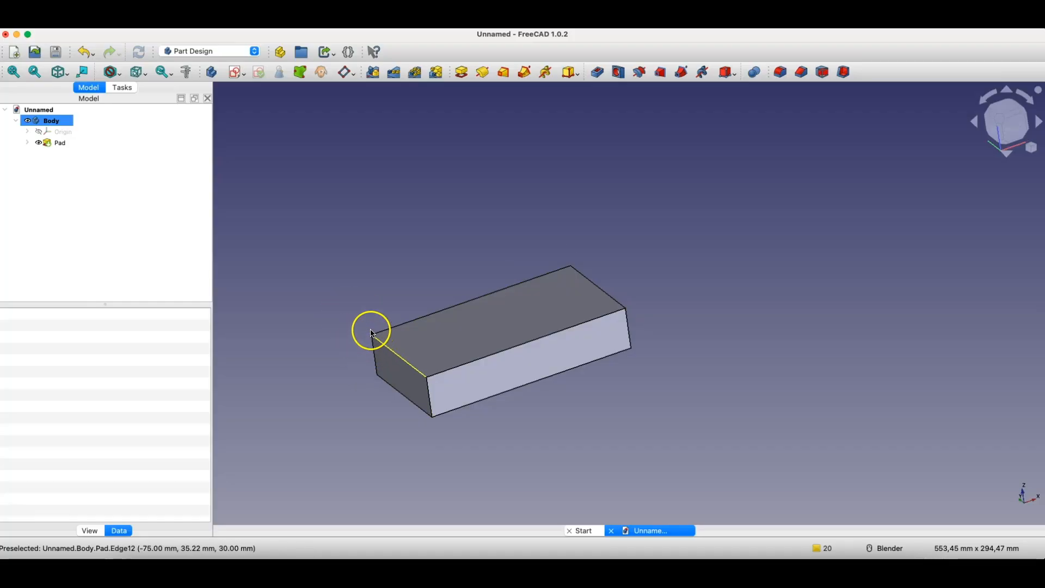
# Step: Using vertex selection, create a datum plane through three block corners: top rear-left, bottom front-left and top front-right
pyautogui.click(148, 76)
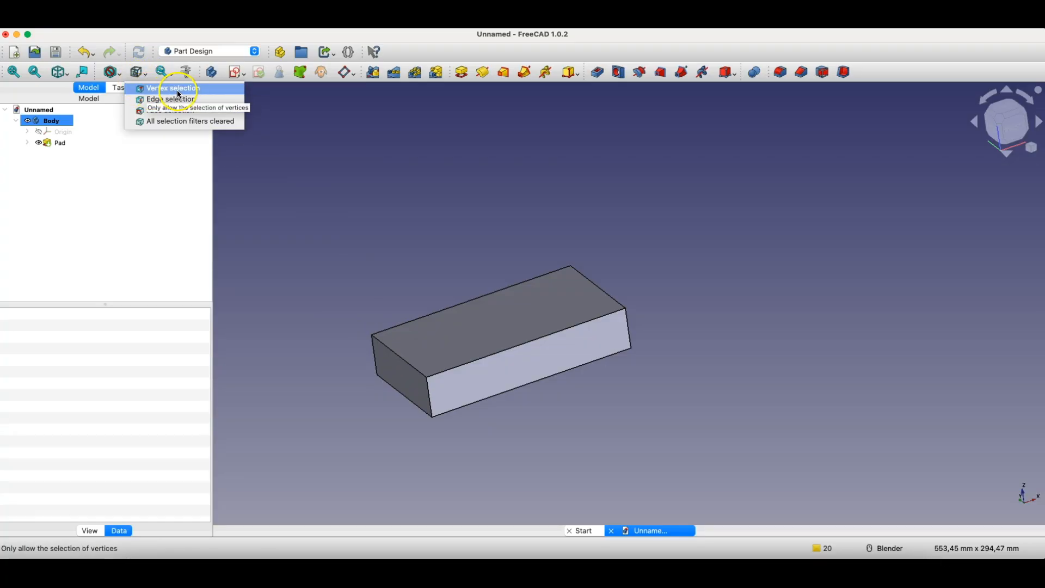
pyautogui.click(156, 89)
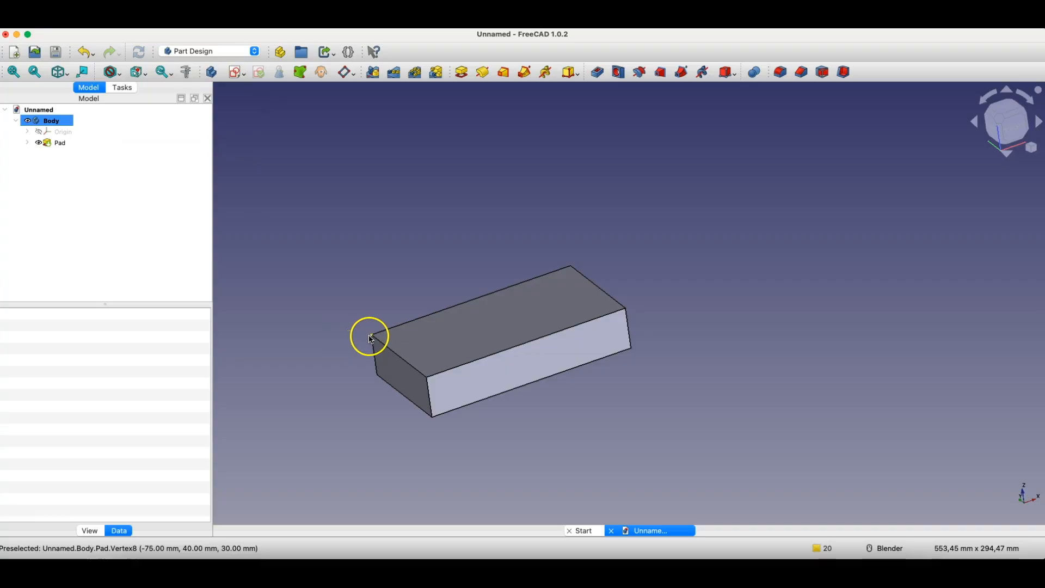
pyautogui.scroll(5, 372, 338)
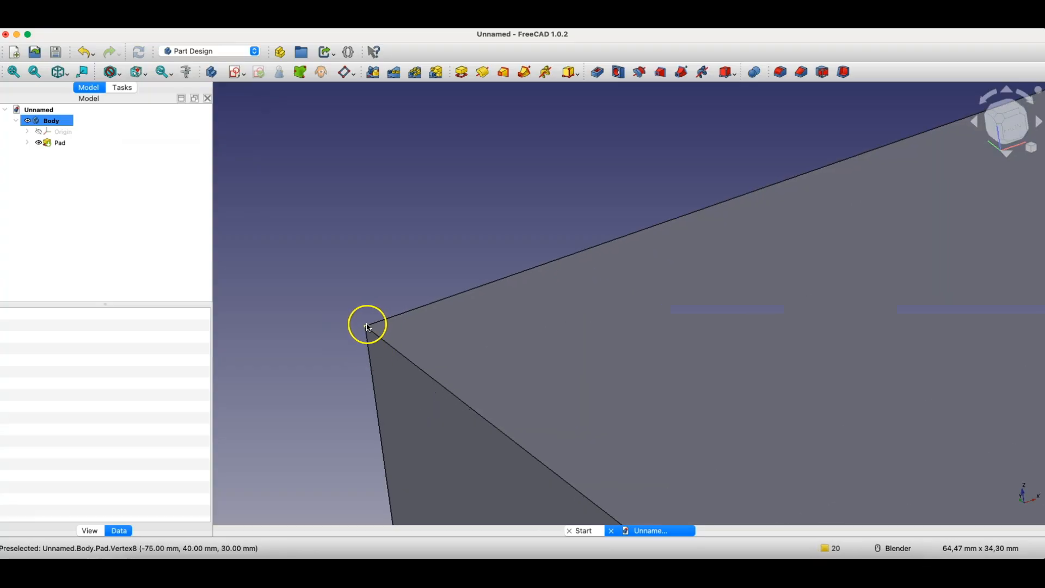
pyautogui.click(367, 326)
pyautogui.scroll(-5, 364, 304)
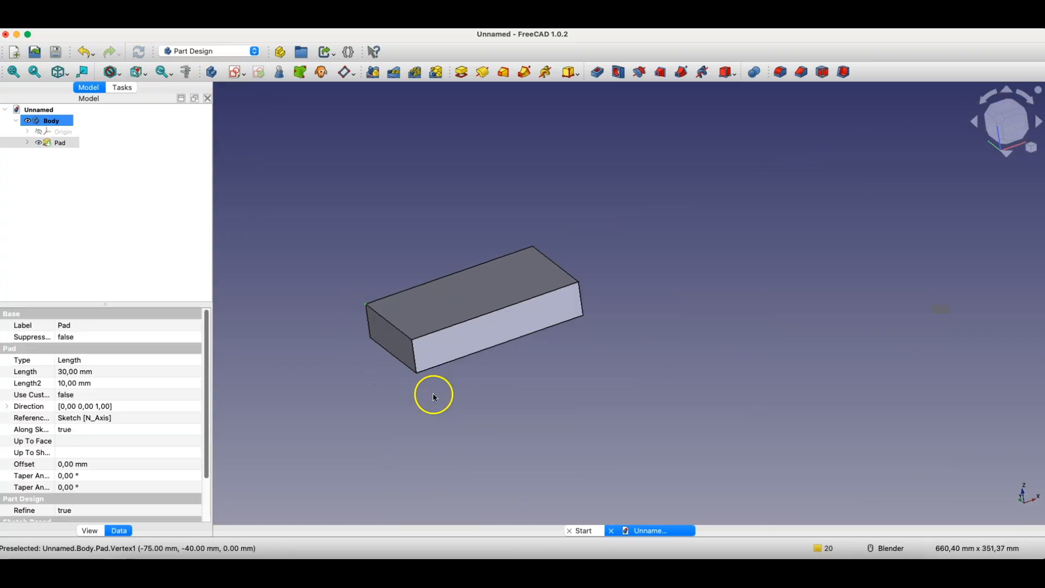
pyautogui.click(417, 374)
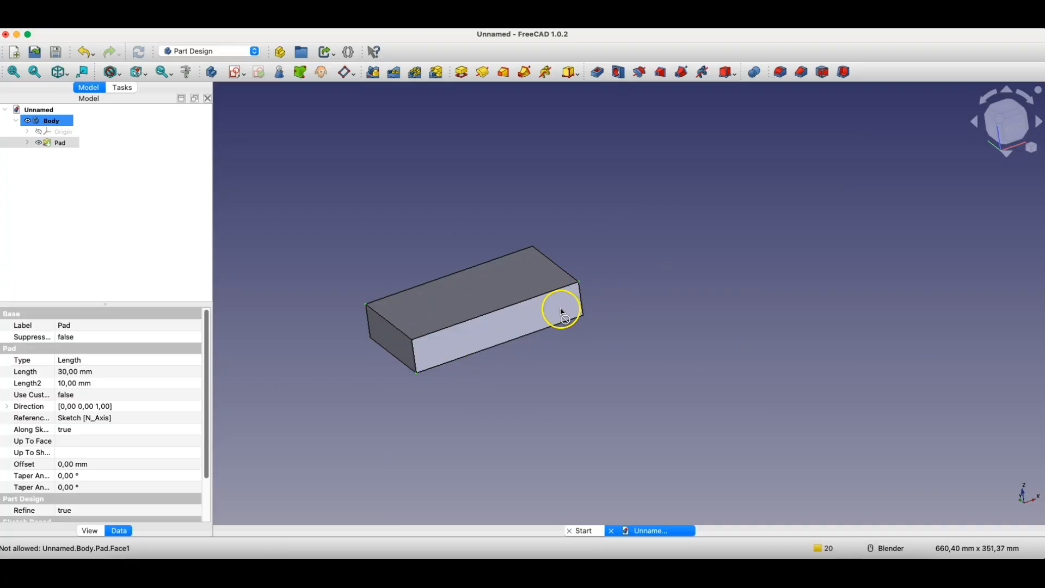
pyautogui.click(345, 73)
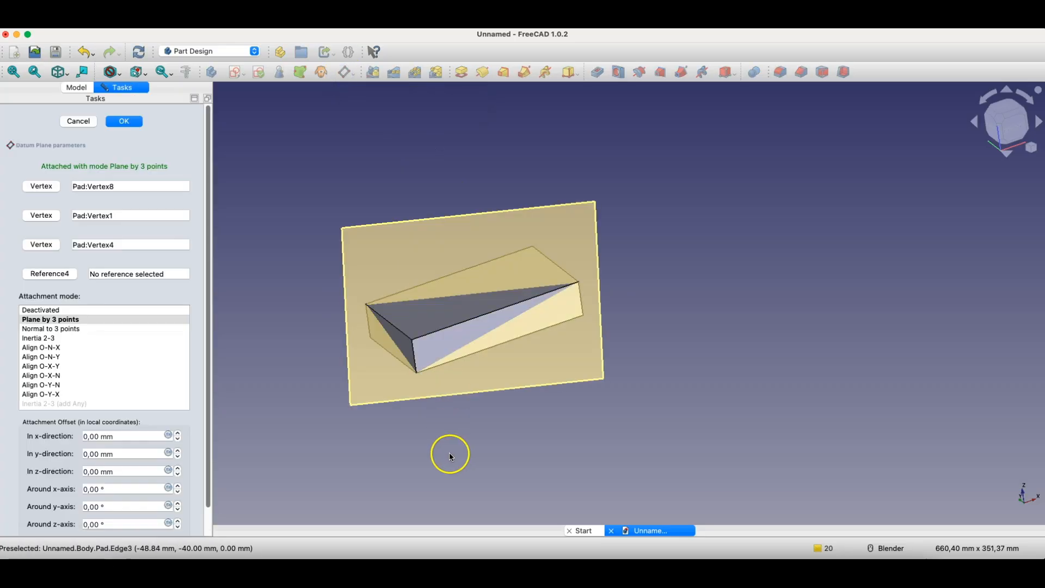
pyautogui.click(125, 121)
# Step: Sketch a rectangle larger than the block on the three-point datum plane and close the sketch
pyautogui.moveTo(338, 320); pyautogui.dragTo(497, 371, button='middle')
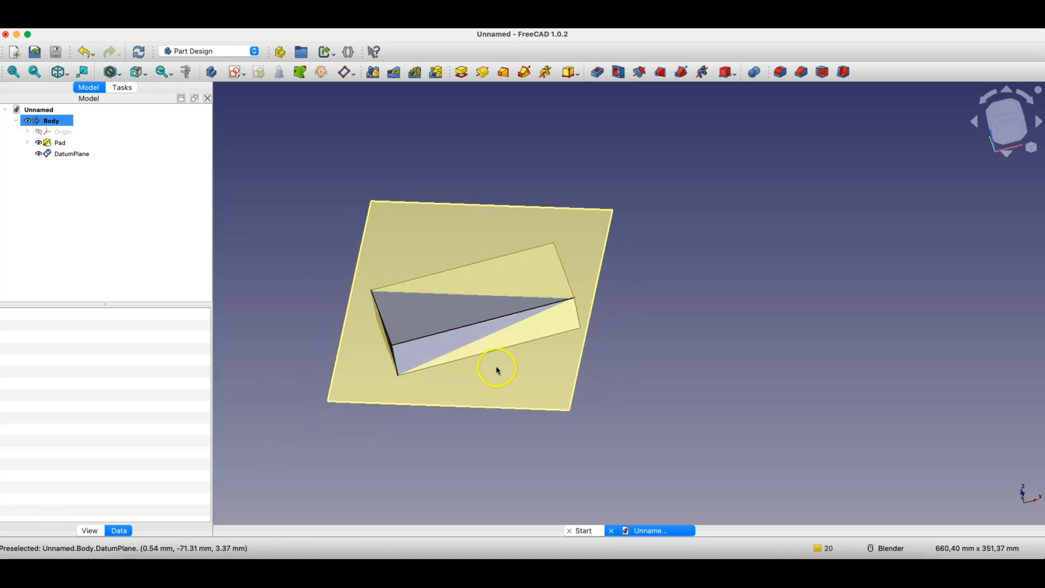
pyautogui.click(442, 217)
pyautogui.click(247, 74)
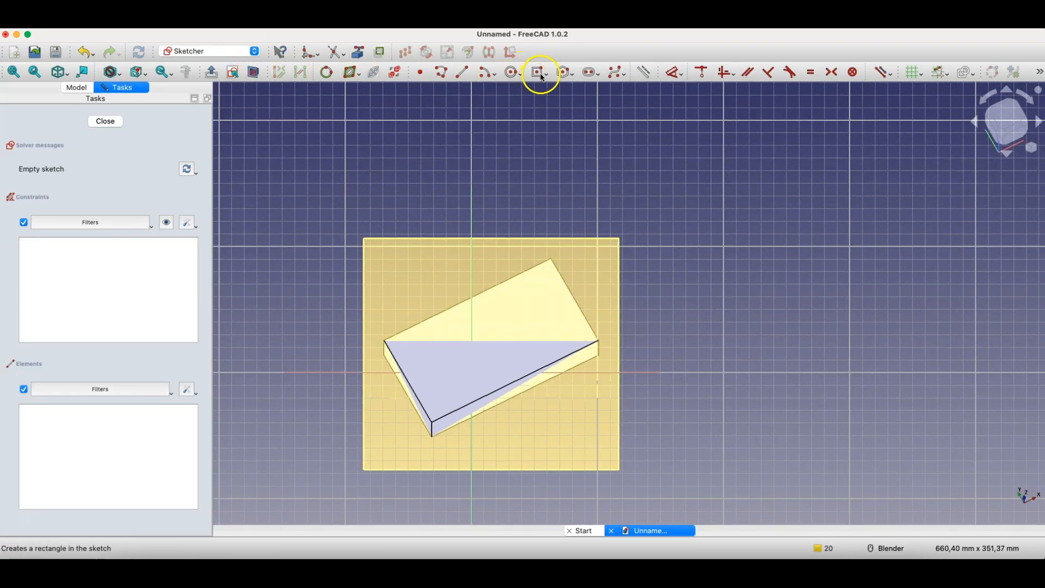
pyautogui.click(547, 80)
pyautogui.click(550, 87)
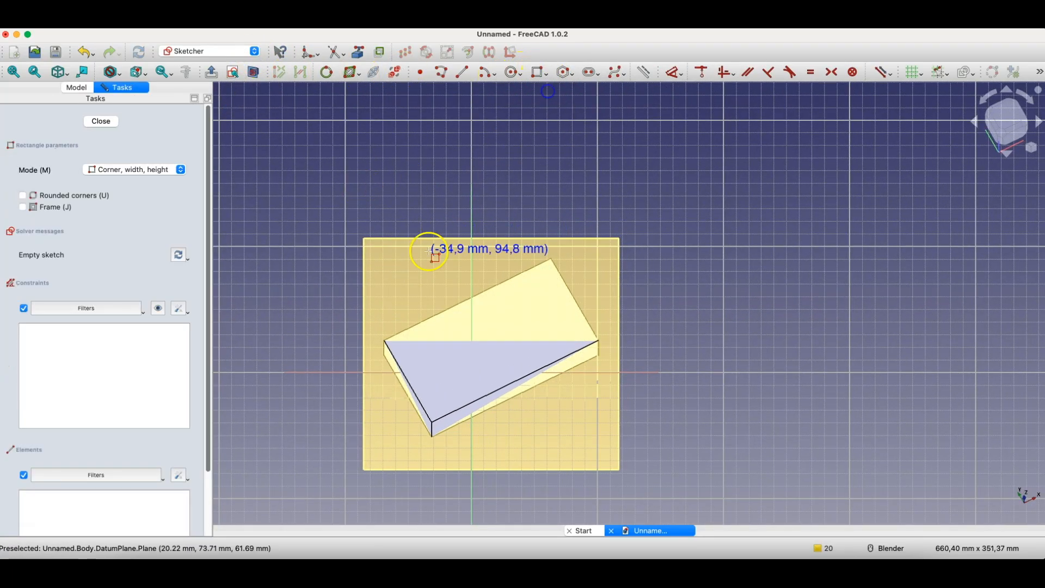
pyautogui.click(330, 267)
pyautogui.click(680, 479)
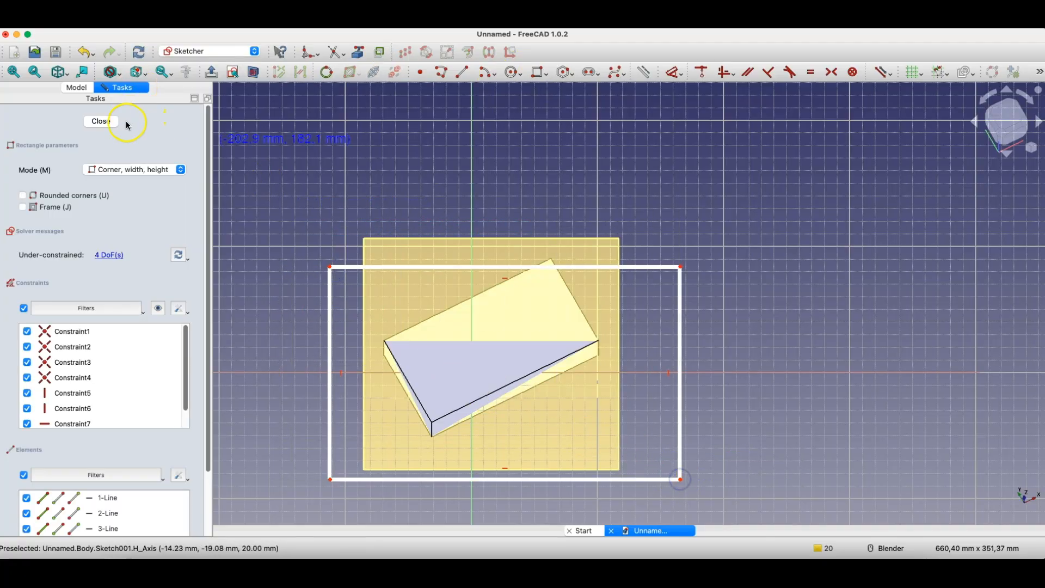
pyautogui.click(102, 122)
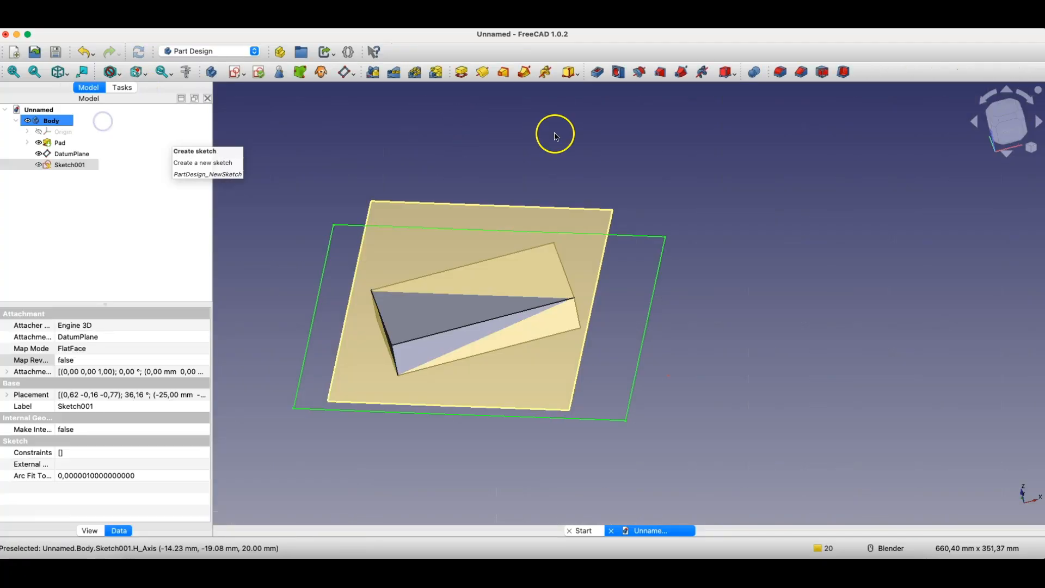
# Step: Pocket the rectangle sketch with Reversed on and type Through all, cutting off the block corner above the datum plane
pyautogui.click(599, 72)
pyautogui.click(50, 218)
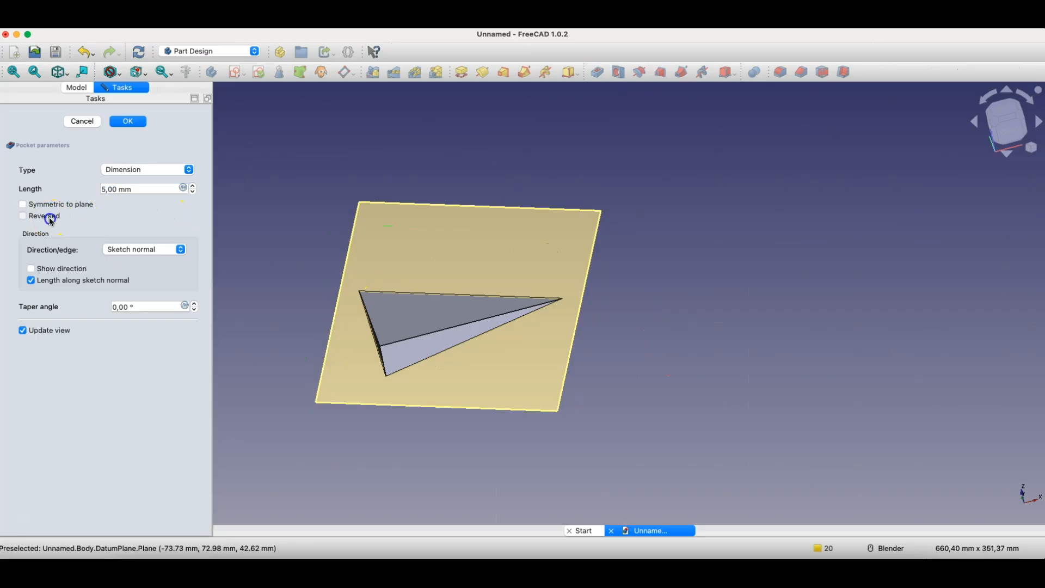
pyautogui.click(151, 172)
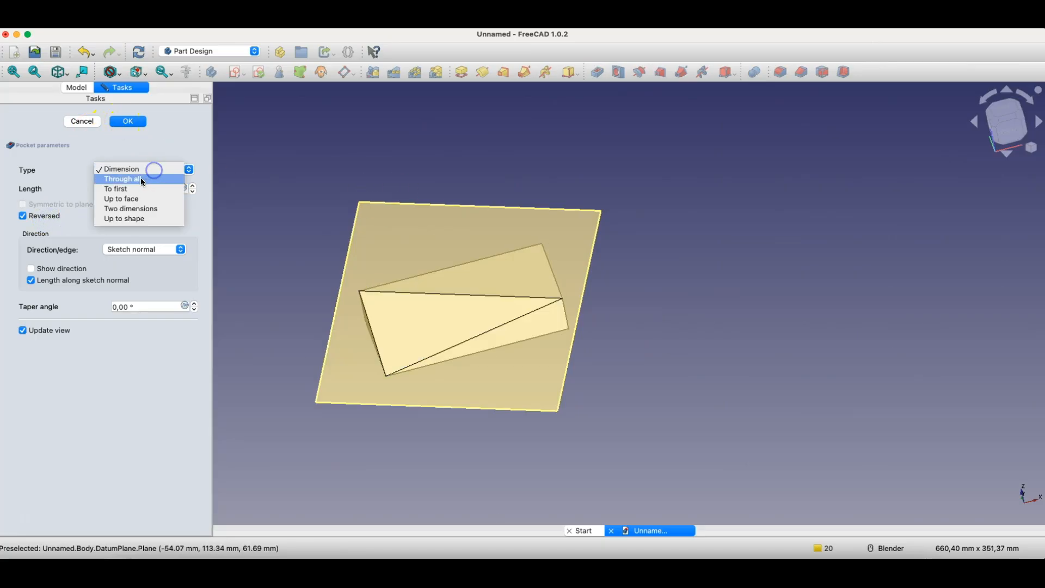
pyautogui.click(141, 178)
pyautogui.click(136, 122)
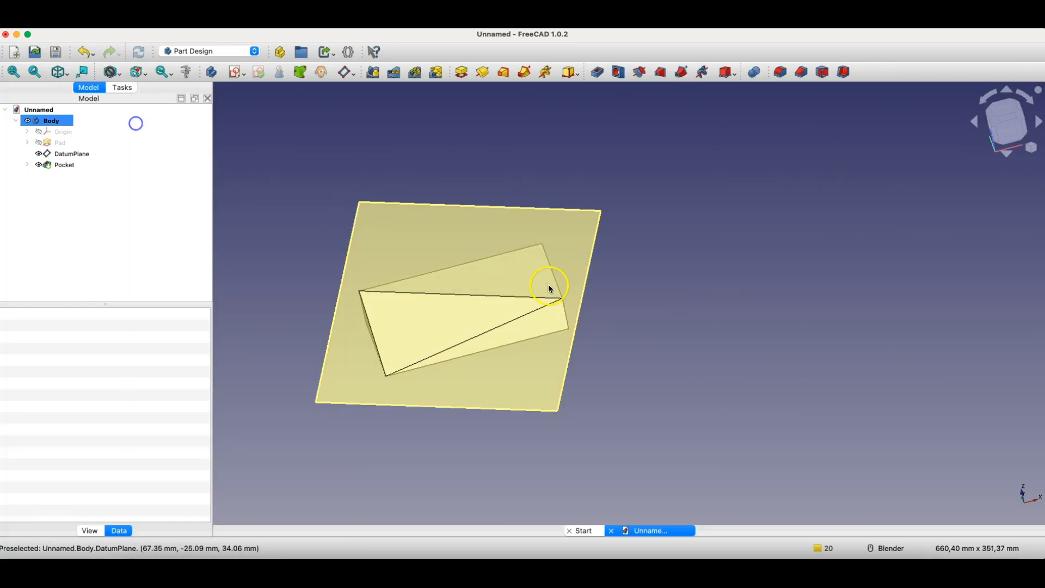
# Step: Hide the datum plane and examine the slanted cut on the block
pyautogui.click(69, 154)
pyautogui.press('space')
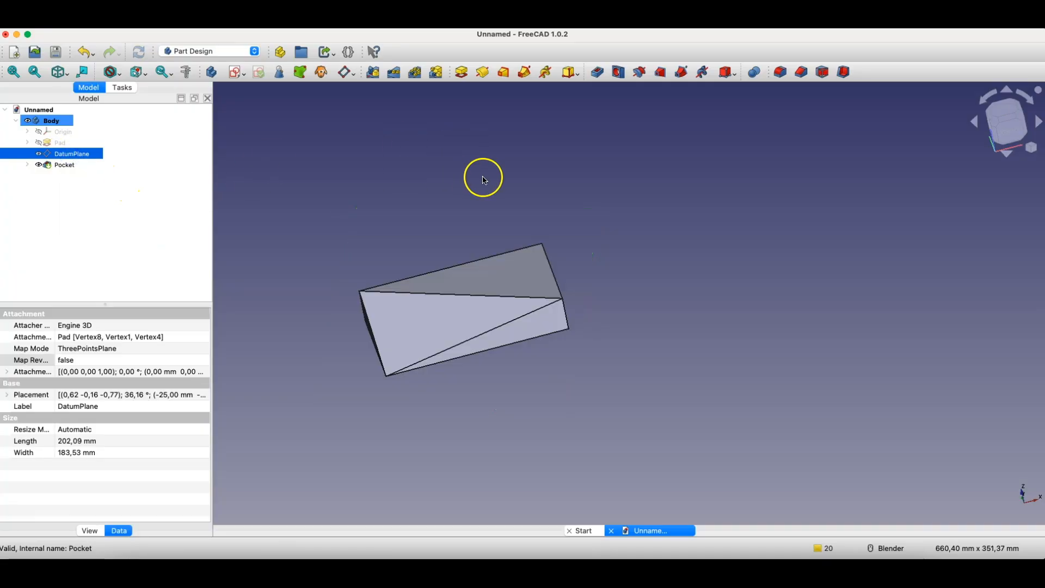
pyautogui.moveTo(483, 177); pyautogui.dragTo(510, 307, button='middle')
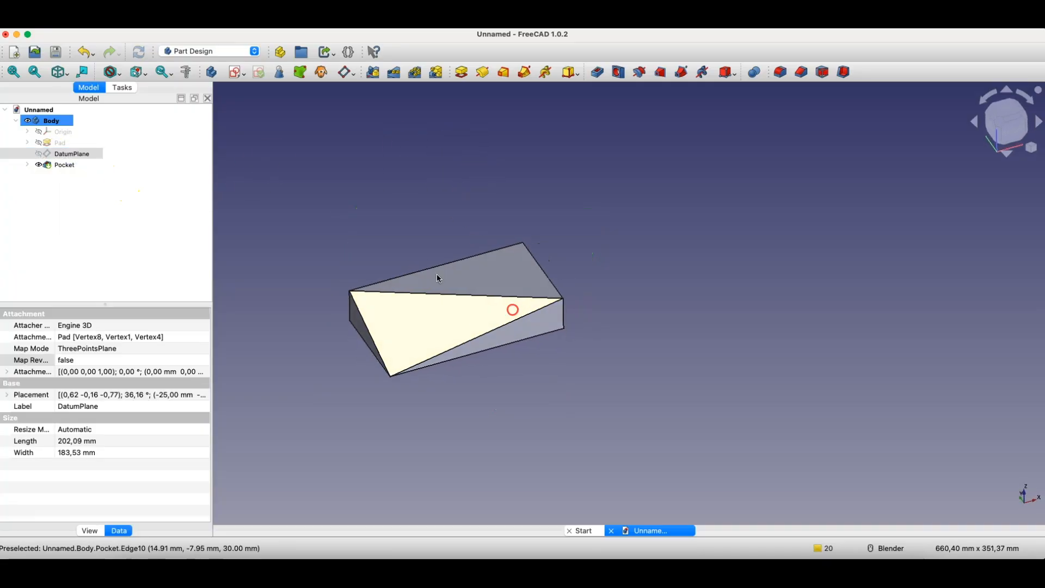
# Step: Delete the pocket, its rectangle sketch and the three-point datum plane, keeping only the block
pyautogui.click(66, 165)
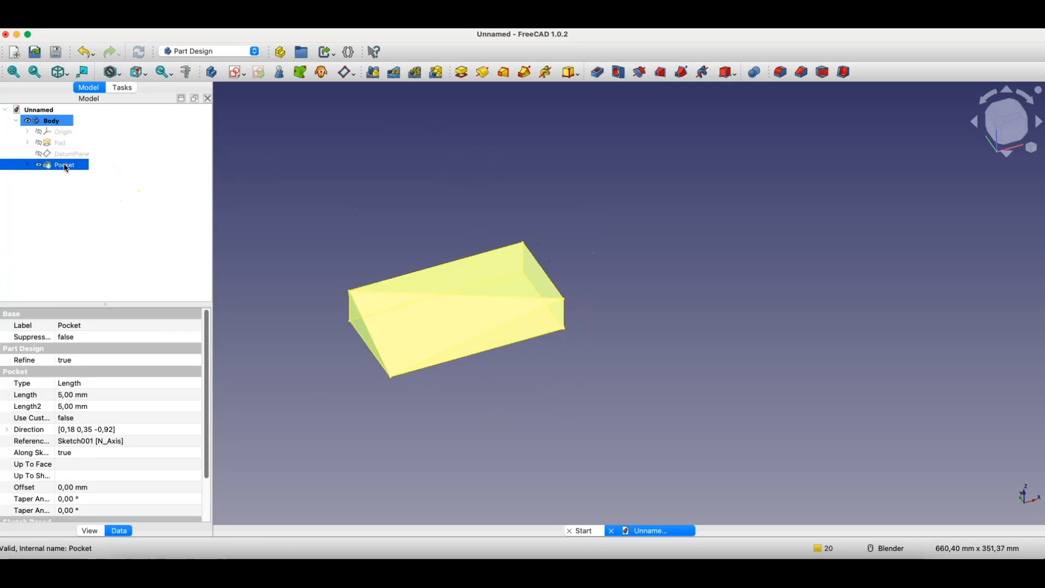
pyautogui.press('Delete')
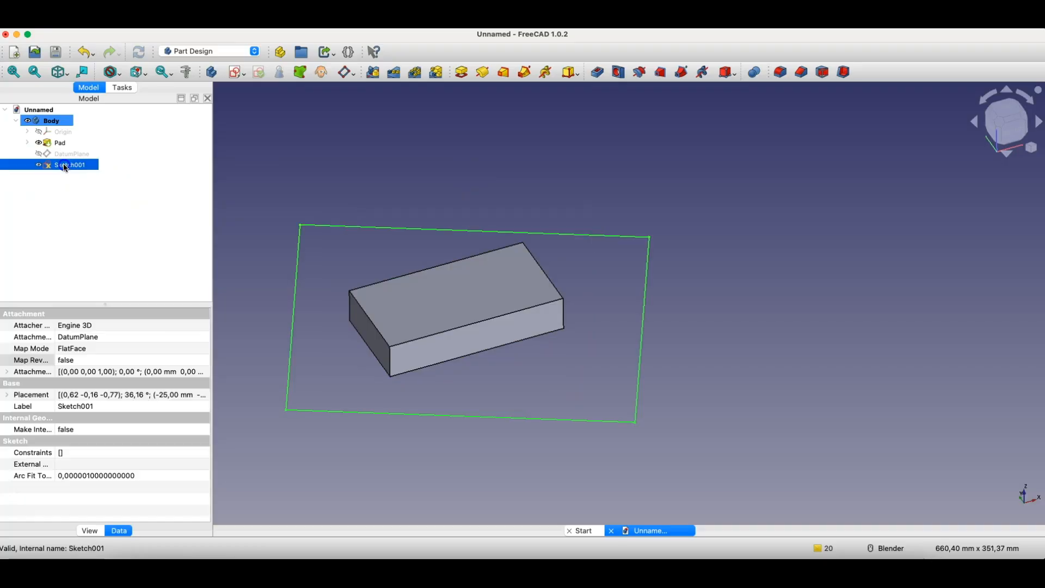
pyautogui.press('Delete')
pyautogui.click(67, 154)
pyautogui.press('Delete')
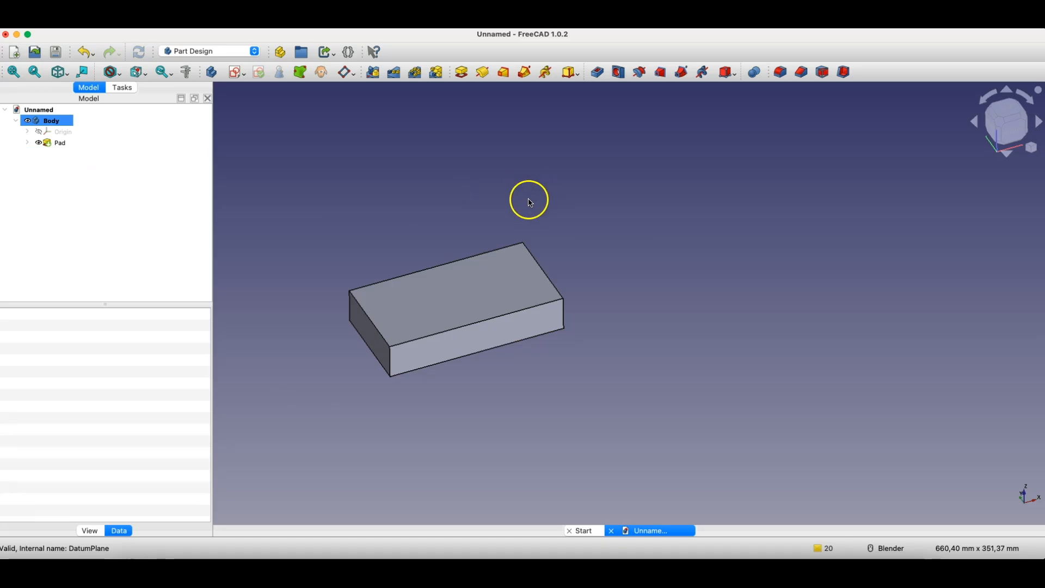
# Step: On the block's top face, sketch a slanted line about 72 mm long starting on the vertical axis, and close the sketch
pyautogui.click(475, 280)
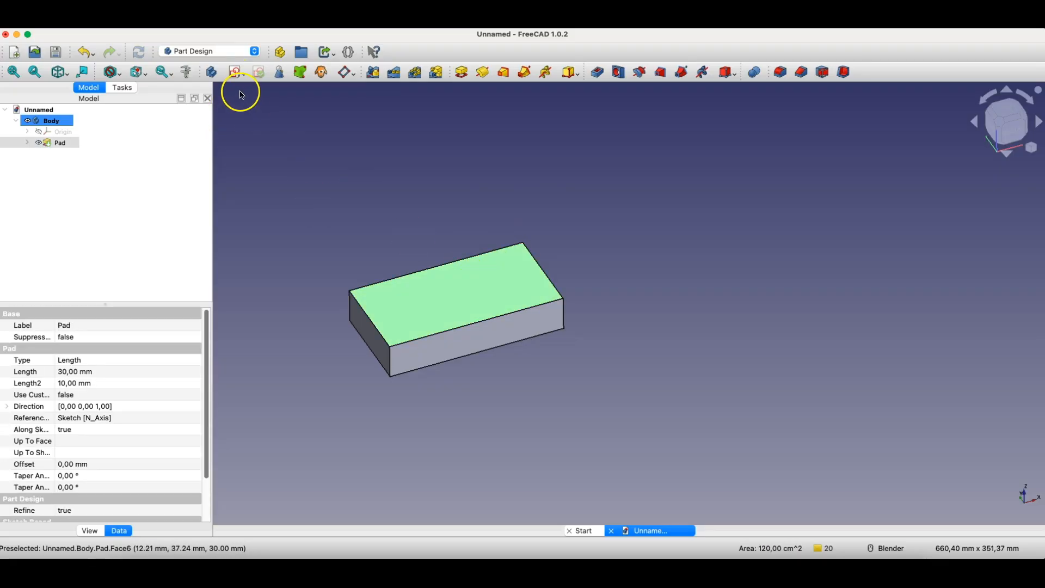
pyautogui.click(236, 72)
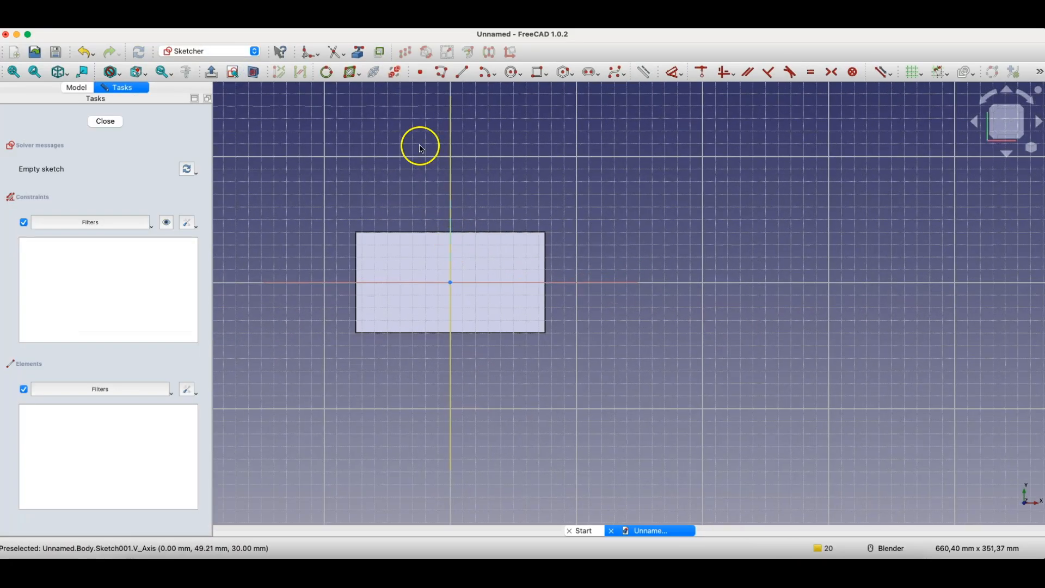
pyautogui.click(462, 72)
pyautogui.click(448, 323)
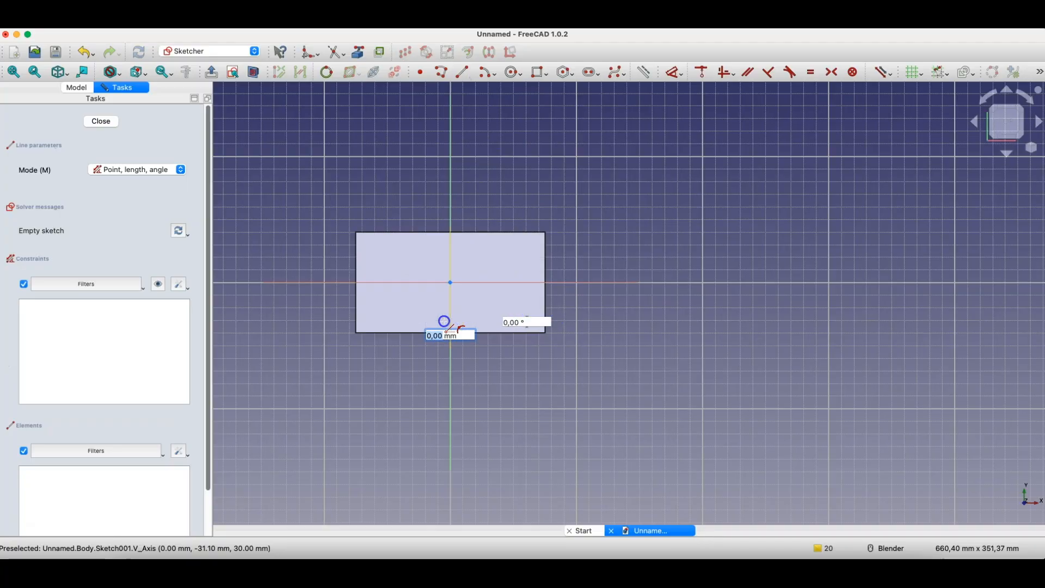
pyautogui.click(539, 295)
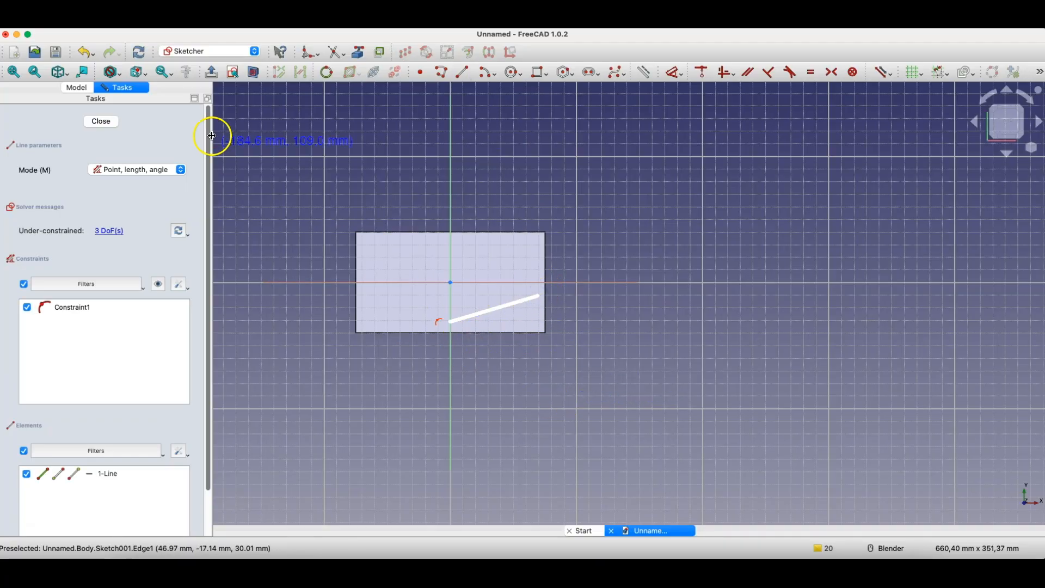
pyautogui.click(110, 122)
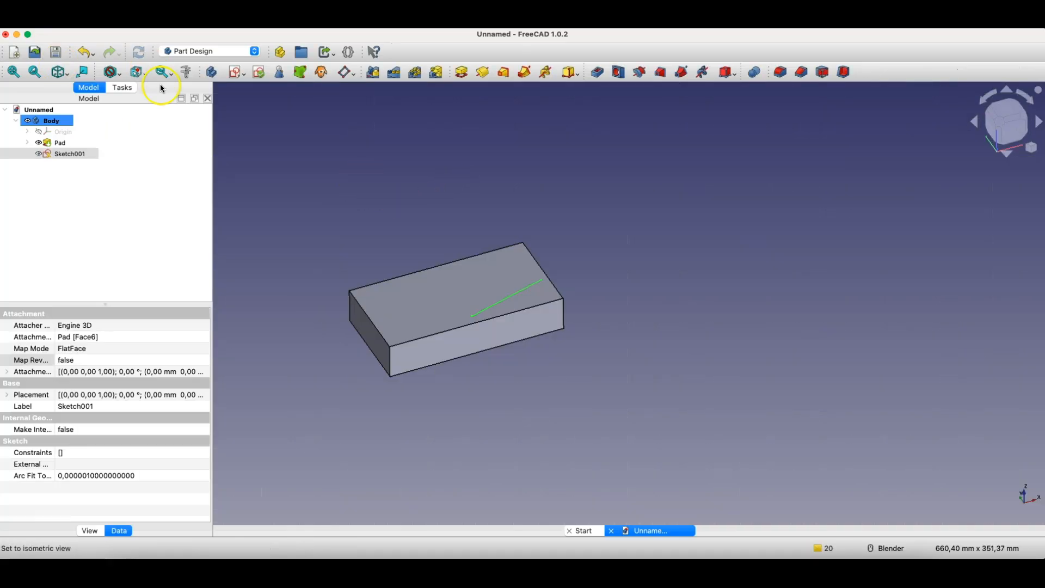
# Step: Try a datum plane through the slanted line's two endpoints and the block's bottom front-right corner, inspect the preview, and cancel it
pyautogui.click(581, 224)
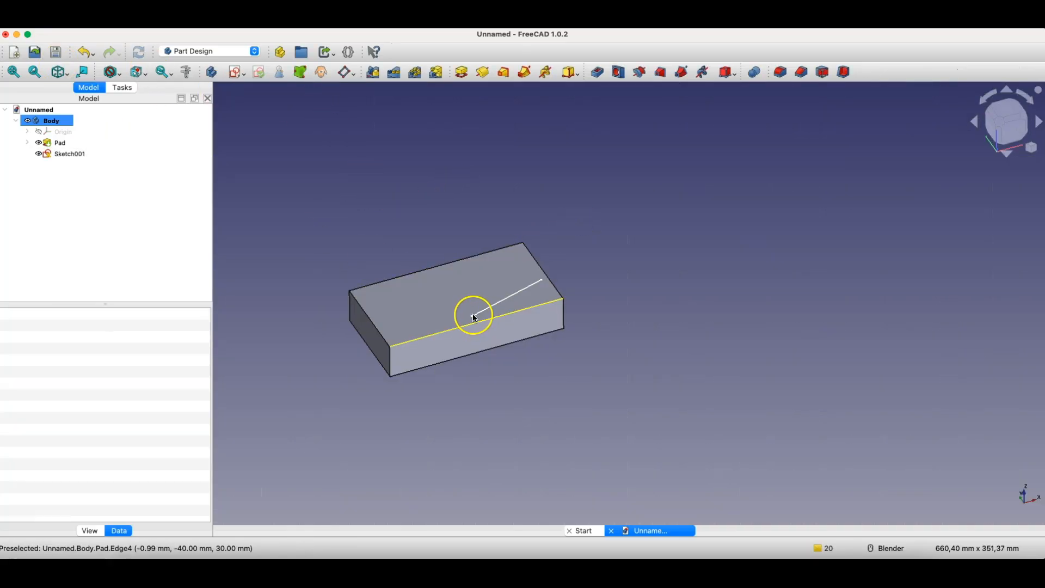
pyautogui.scroll(7, 470, 318)
pyautogui.click(469, 320)
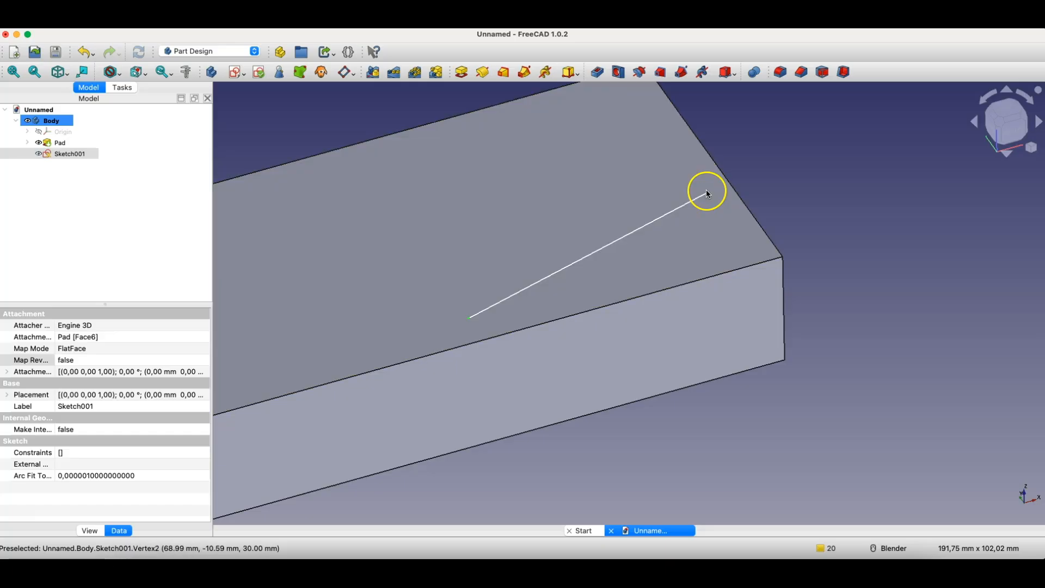
pyautogui.keyDown('ctrl'); pyautogui.click(707, 191); pyautogui.keyUp('ctrl')
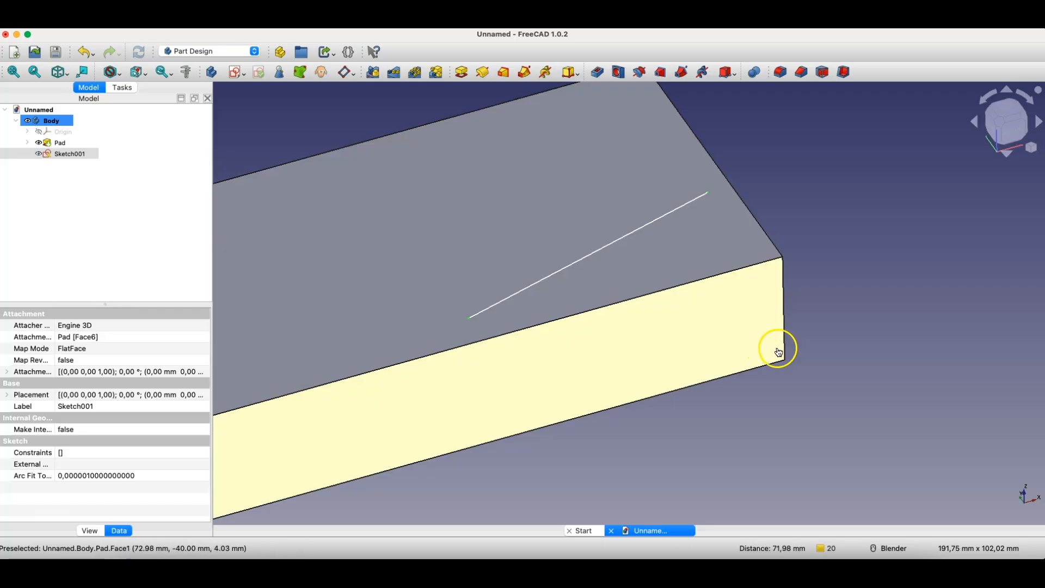
pyautogui.keyDown('ctrl'); pyautogui.click(784, 359); pyautogui.keyUp('ctrl')
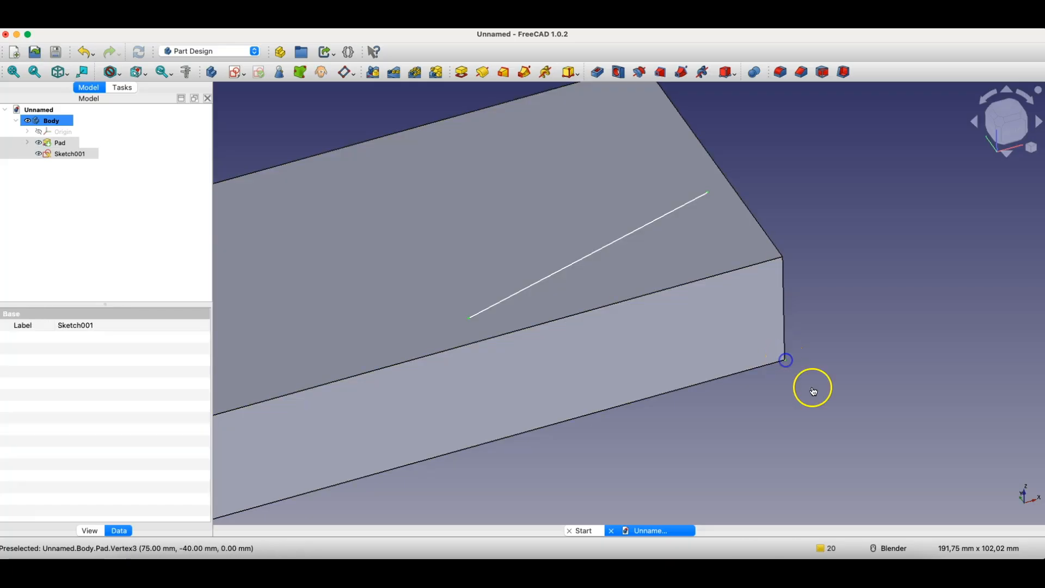
pyautogui.click(345, 72)
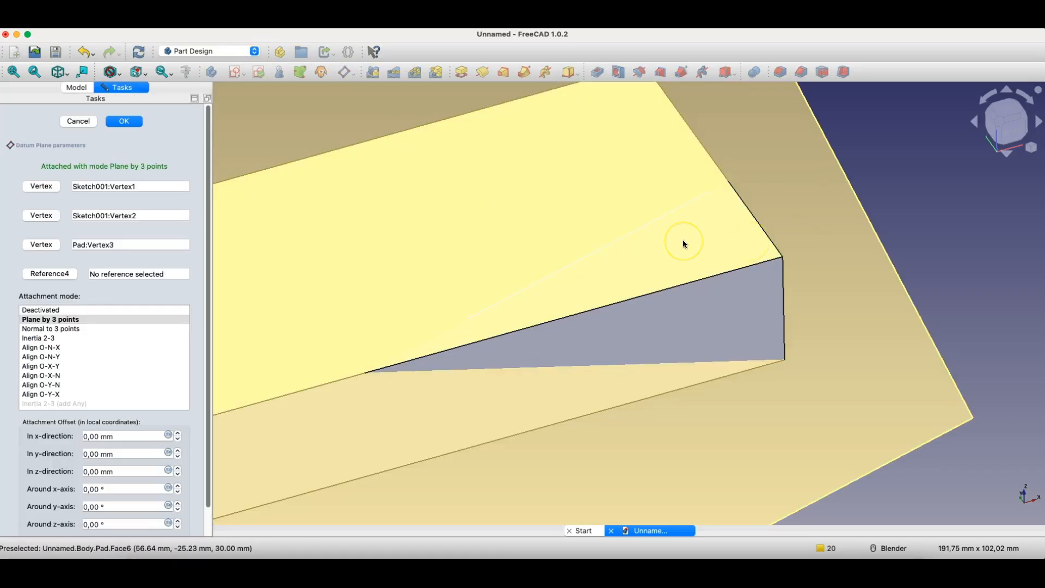
pyautogui.scroll(5, 655, 236)
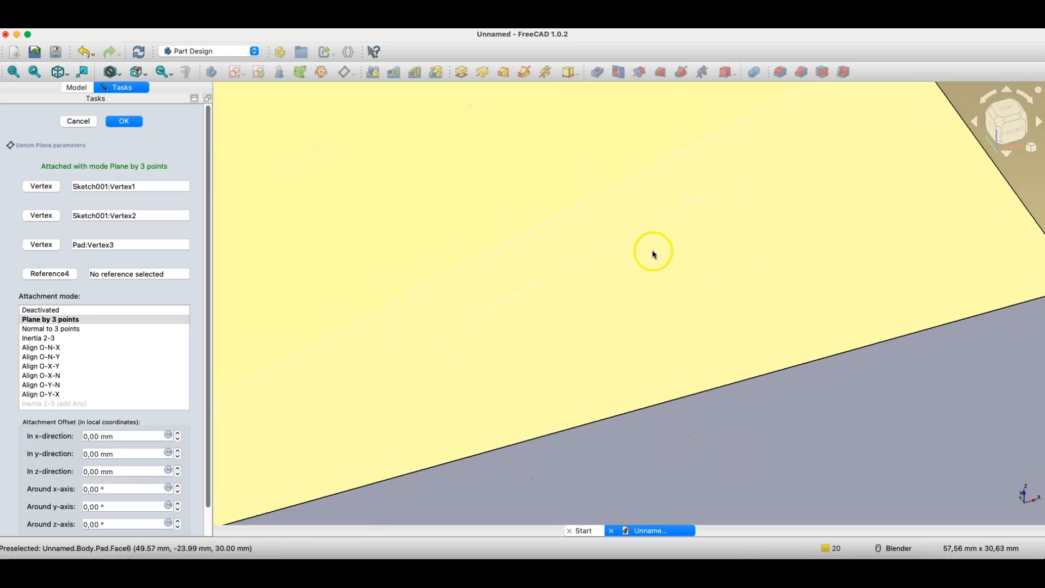
pyautogui.scroll(-2, 652, 250)
pyautogui.scroll(-3, 649, 251)
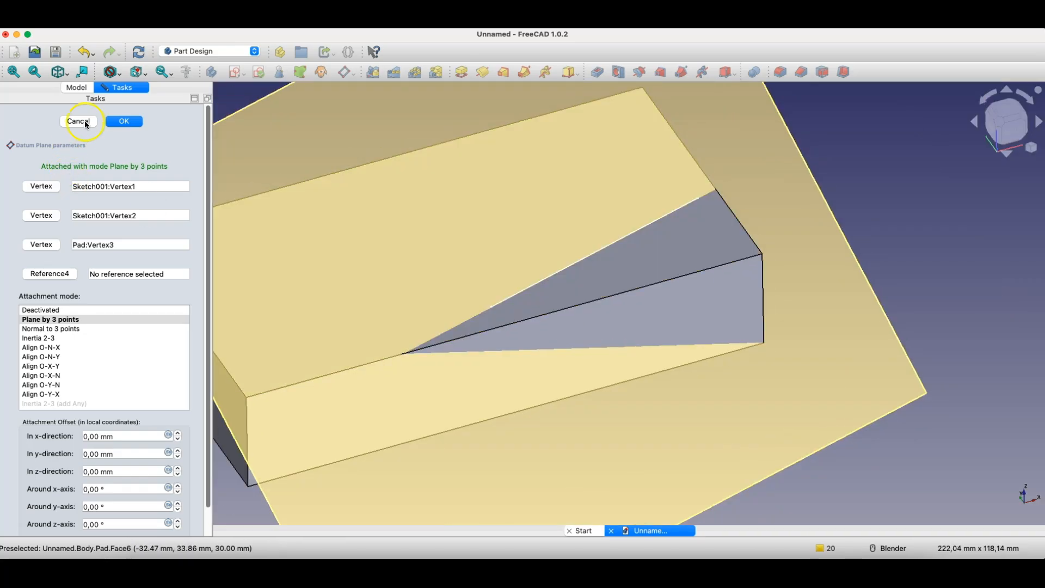
pyautogui.click(78, 120)
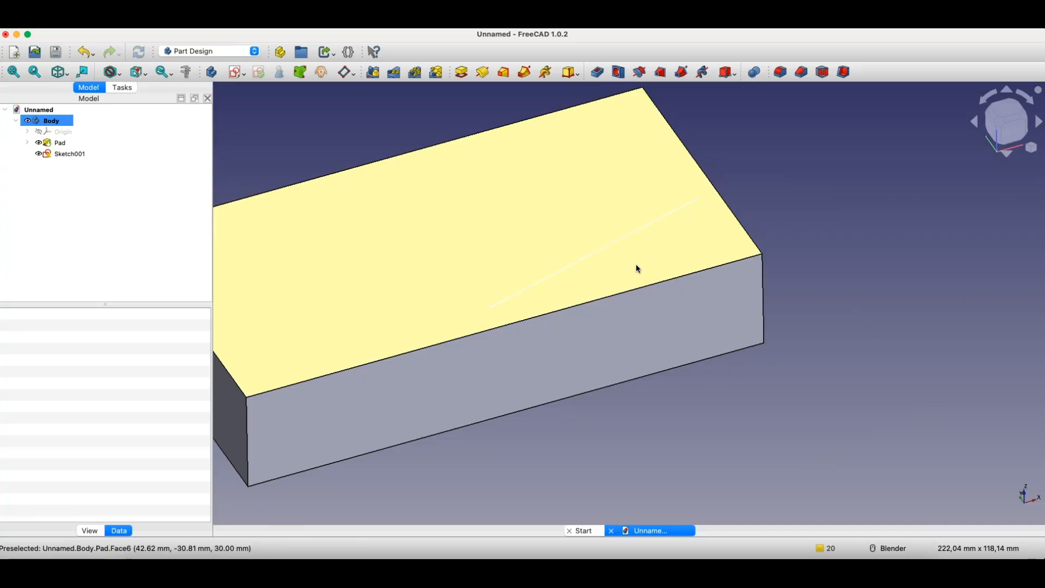
# Step: On the block's front face, sketch a nearly horizontal line about 32 mm long near the right end, and close the sketch
pyautogui.click(739, 308)
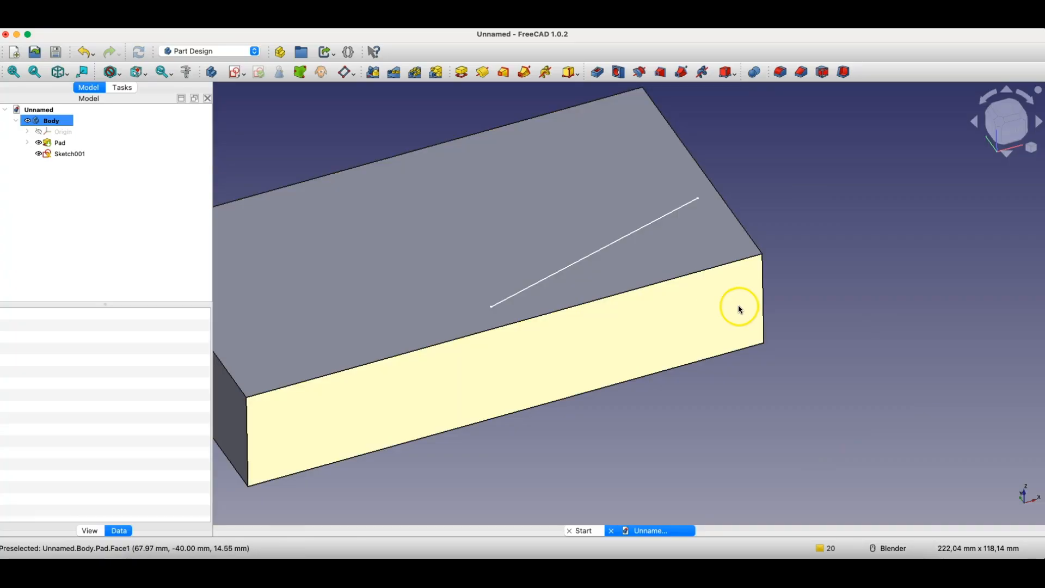
pyautogui.click(716, 328)
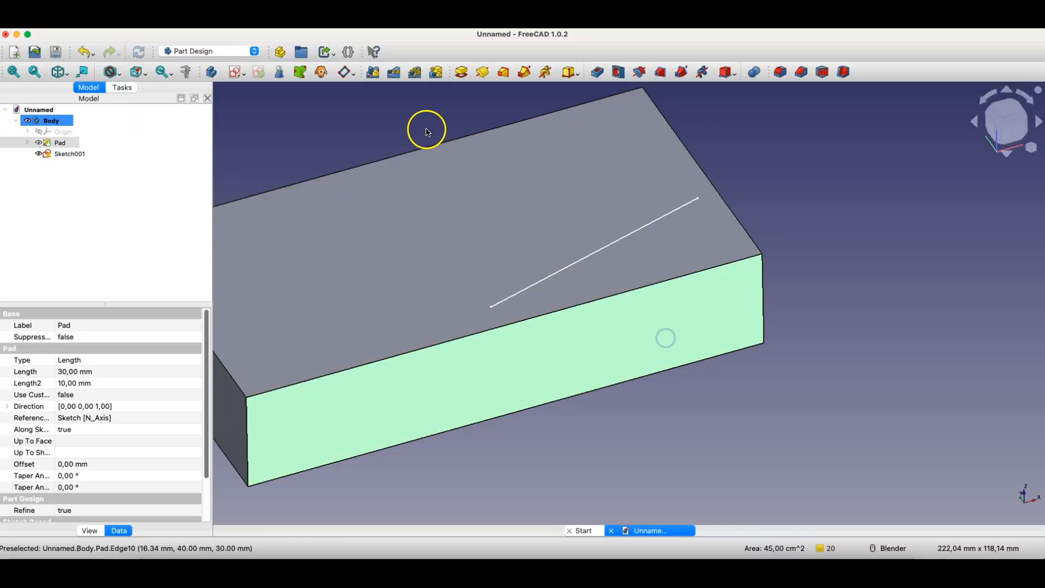
pyautogui.click(233, 79)
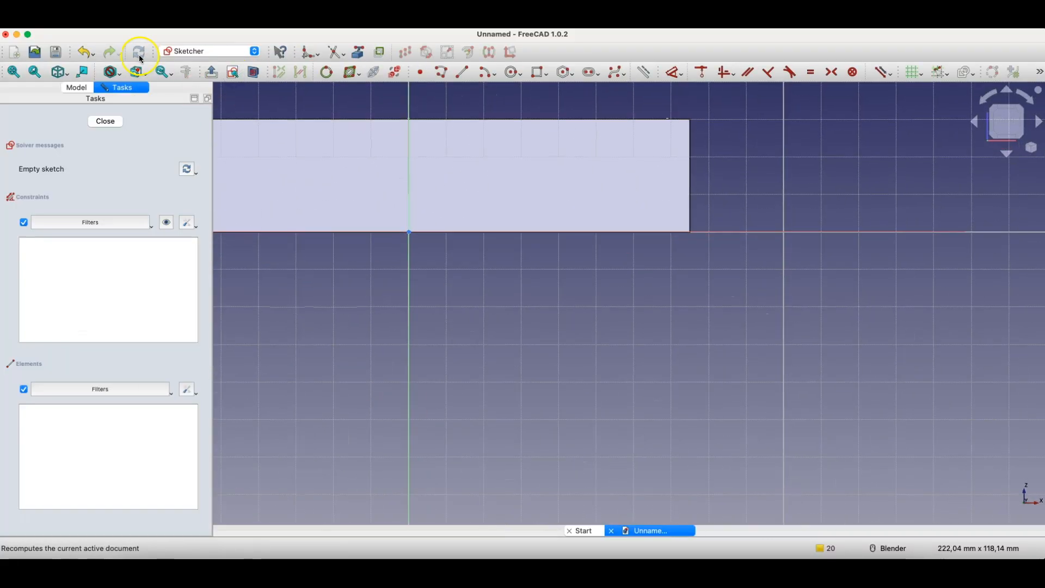
pyautogui.click(463, 72)
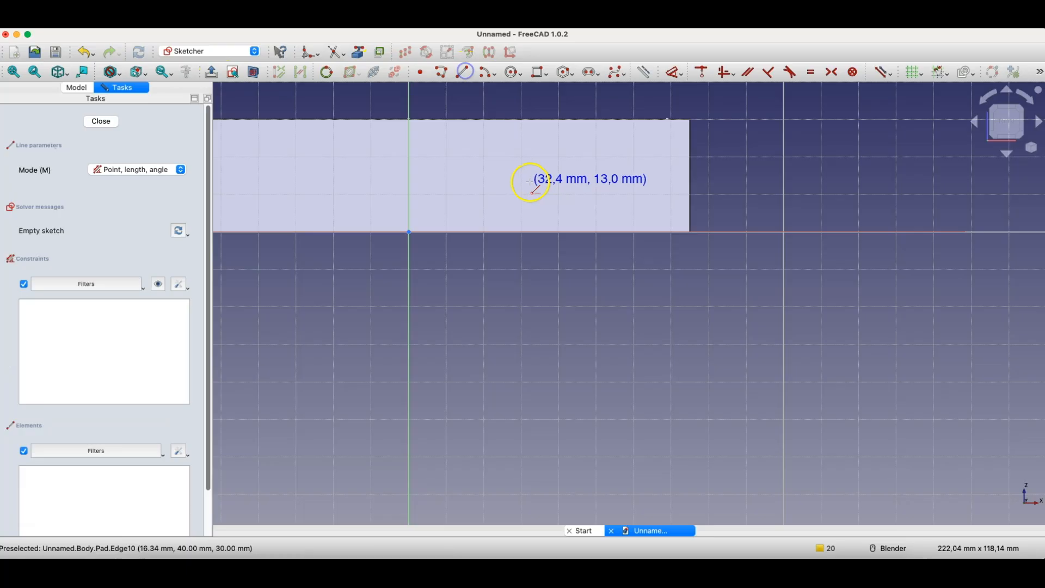
pyautogui.click(530, 181)
pyautogui.click(649, 178)
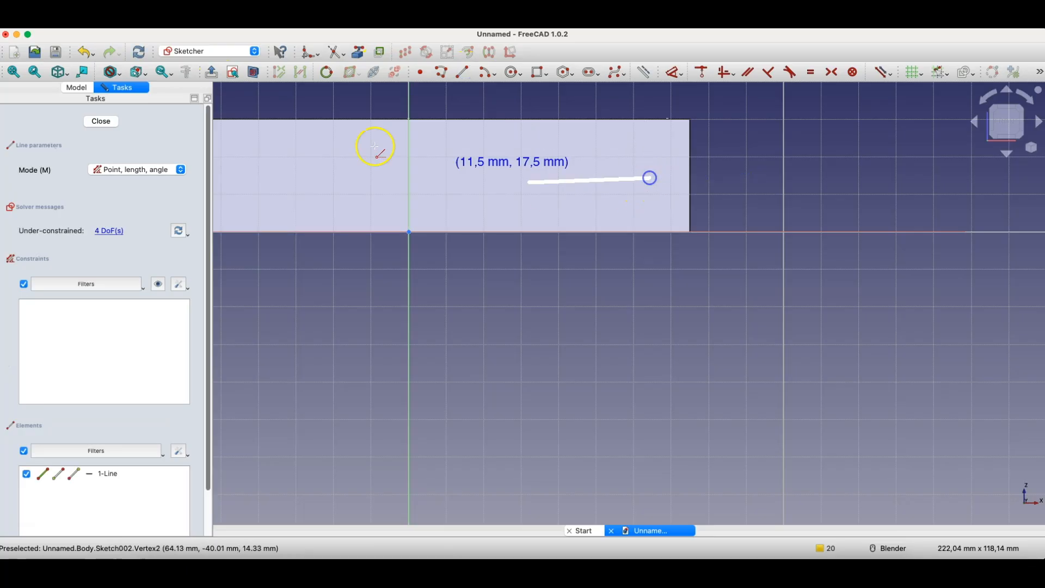
pyautogui.click(101, 120)
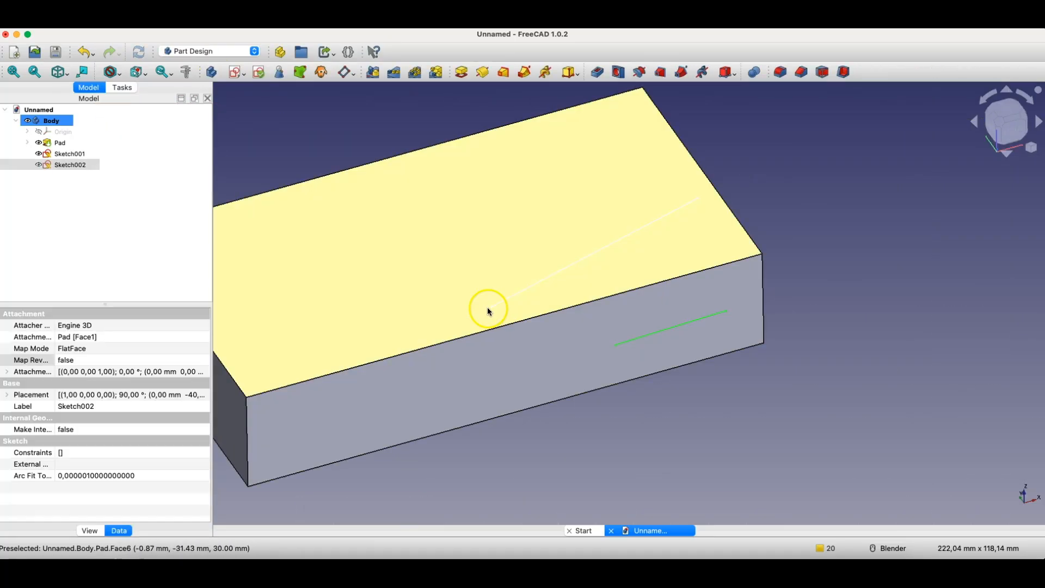
# Step: Try a three-point datum plane through both endpoints of the top-face line and the right endpoint of the front-face line, and cancel it
pyautogui.click(491, 306)
pyautogui.click(893, 205)
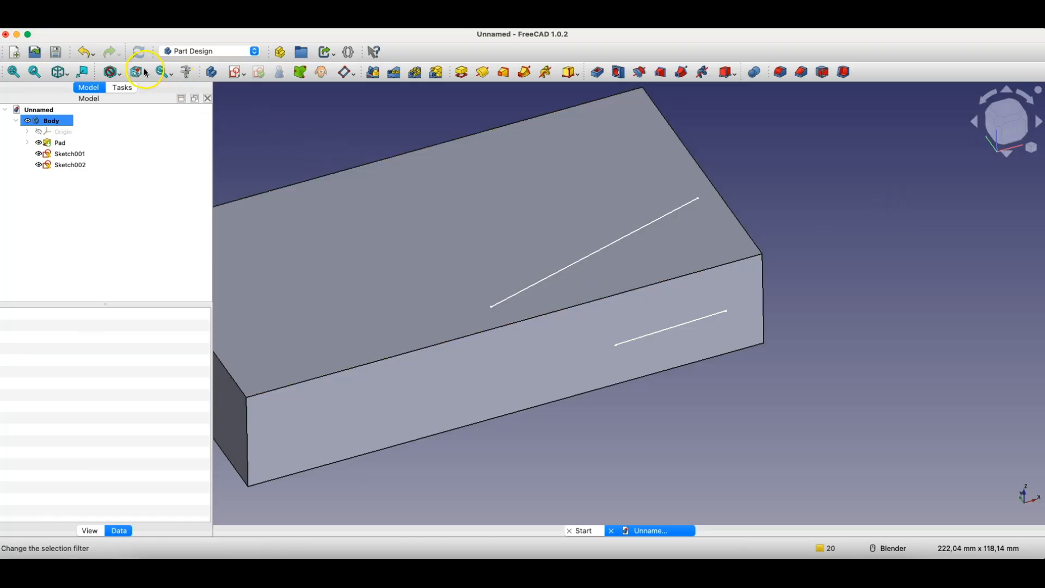
pyautogui.click(144, 71)
pyautogui.click(143, 89)
pyautogui.click(489, 305)
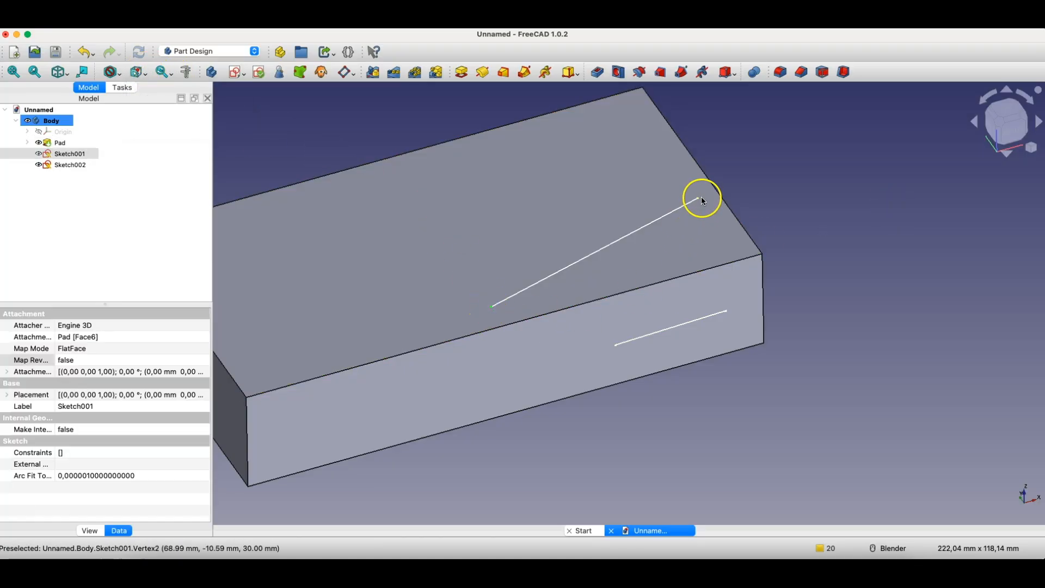
pyautogui.click(697, 197)
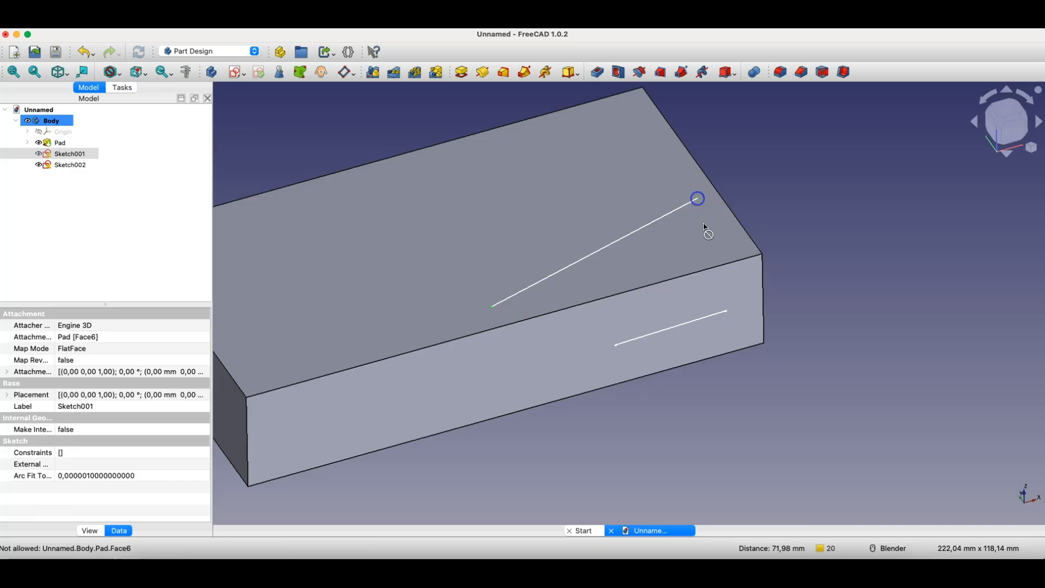
pyautogui.keyDown('ctrl'); pyautogui.click(727, 313); pyautogui.keyUp('ctrl')
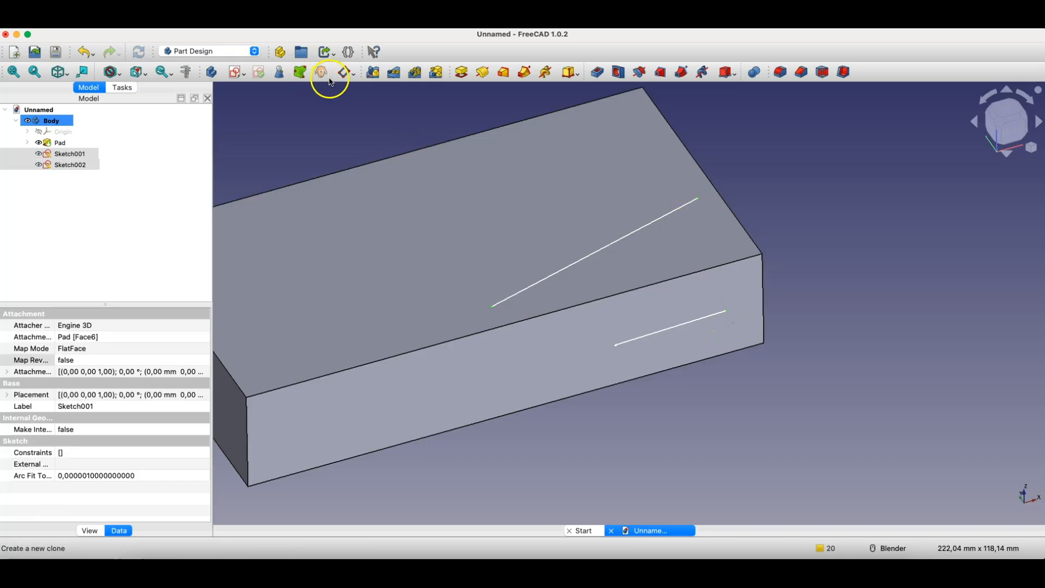
pyautogui.click(346, 74)
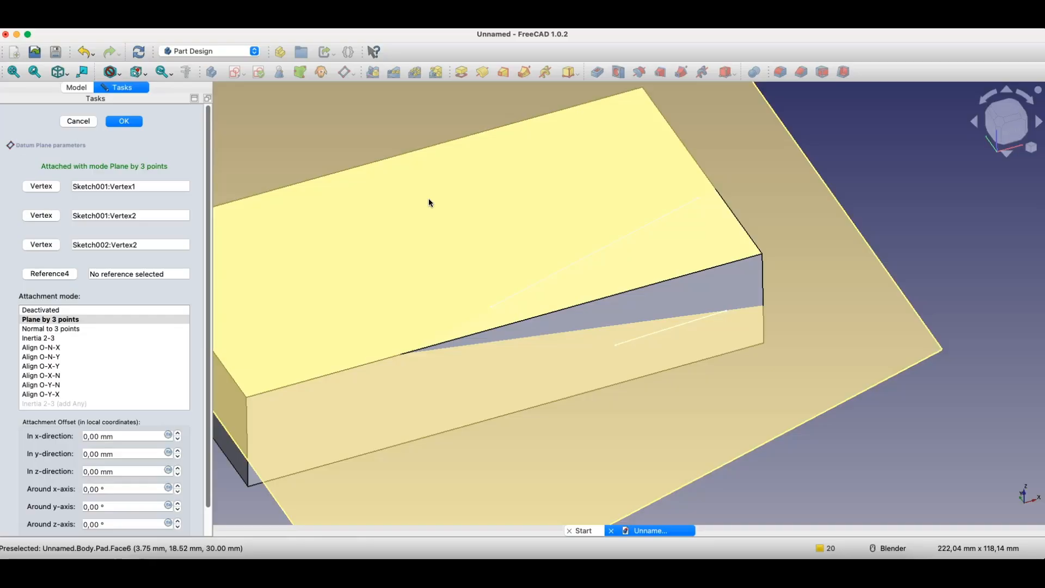
pyautogui.click(93, 121)
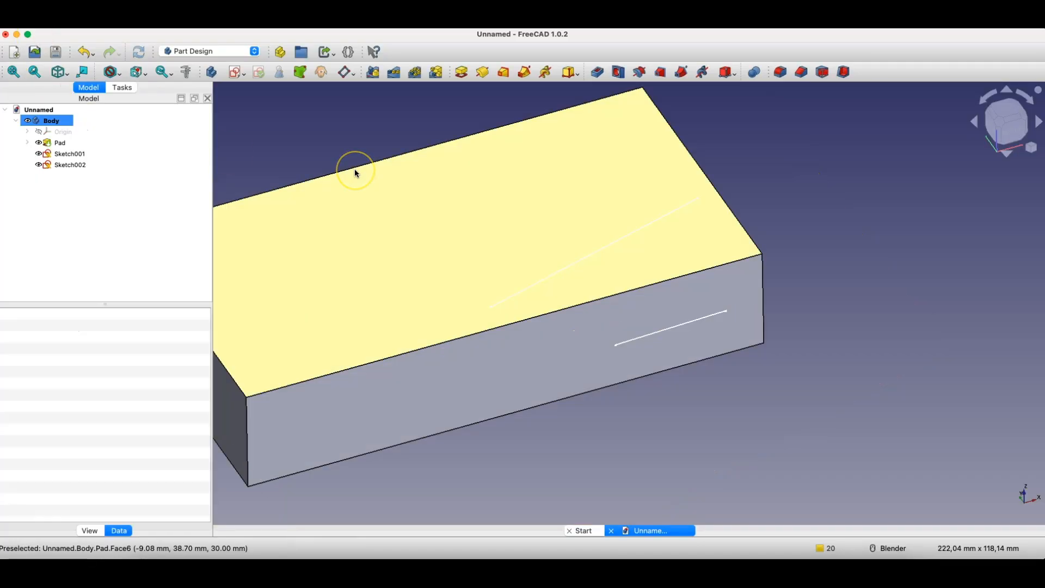
# Step: Delete the front-face and top-face line sketches, keeping only the padded block
pyautogui.click(79, 165)
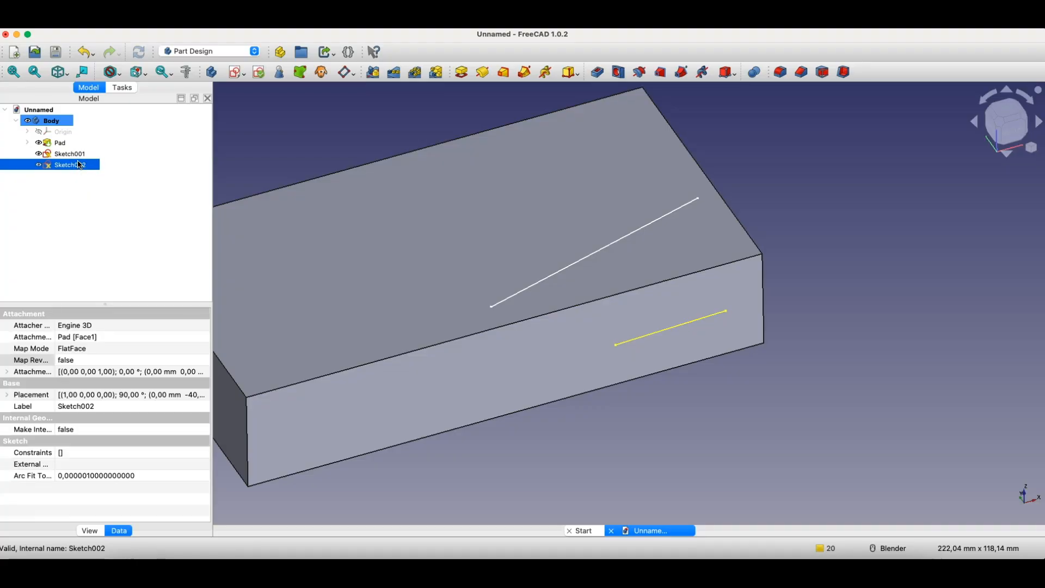
pyautogui.press('Delete')
pyautogui.click(75, 155)
pyautogui.press('Delete')
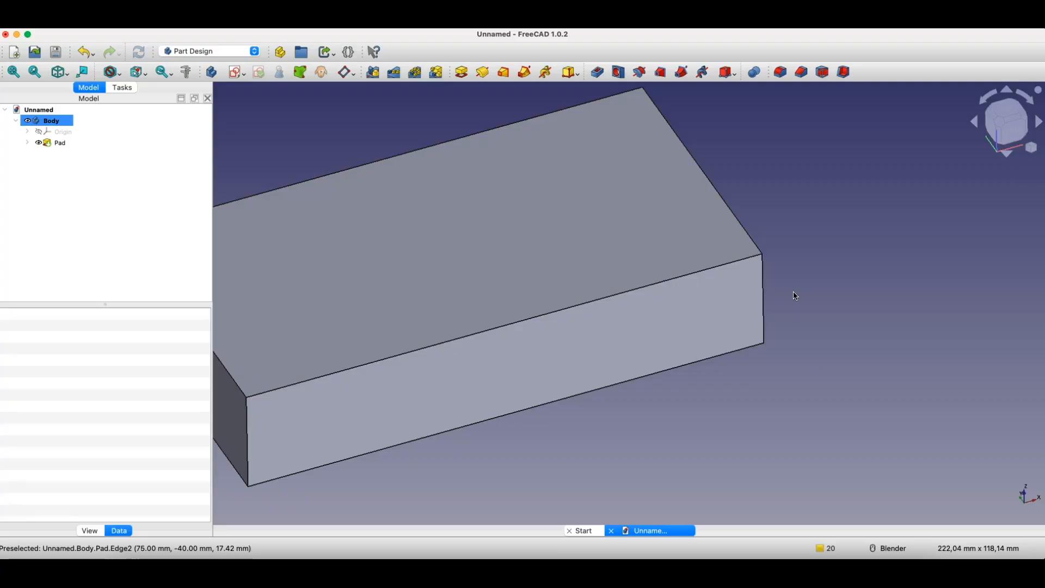
# Step: Fillet the block's front-right vertical edge with a 30 mm radius
pyautogui.click(765, 301)
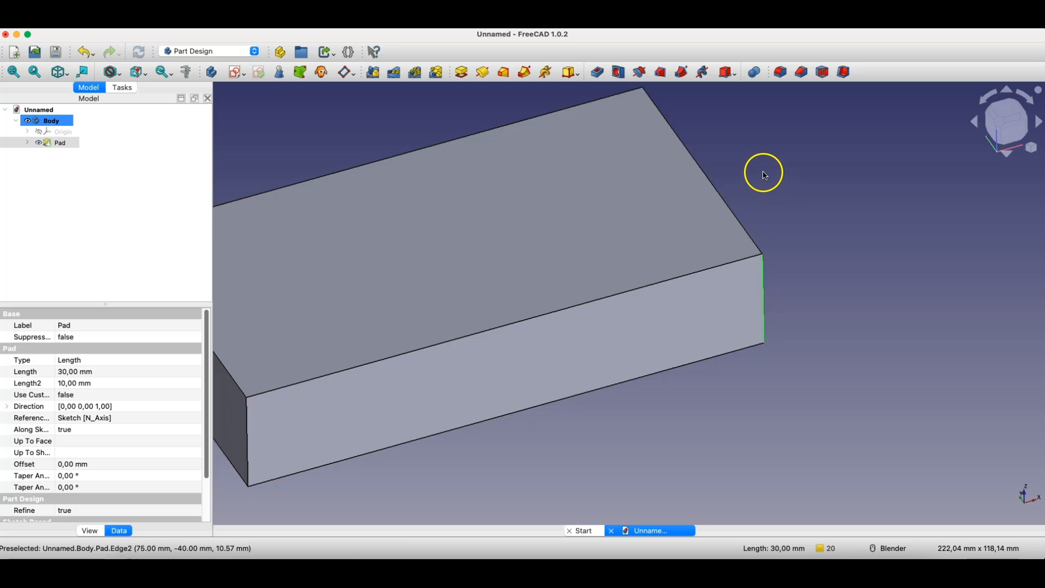
pyautogui.click(780, 73)
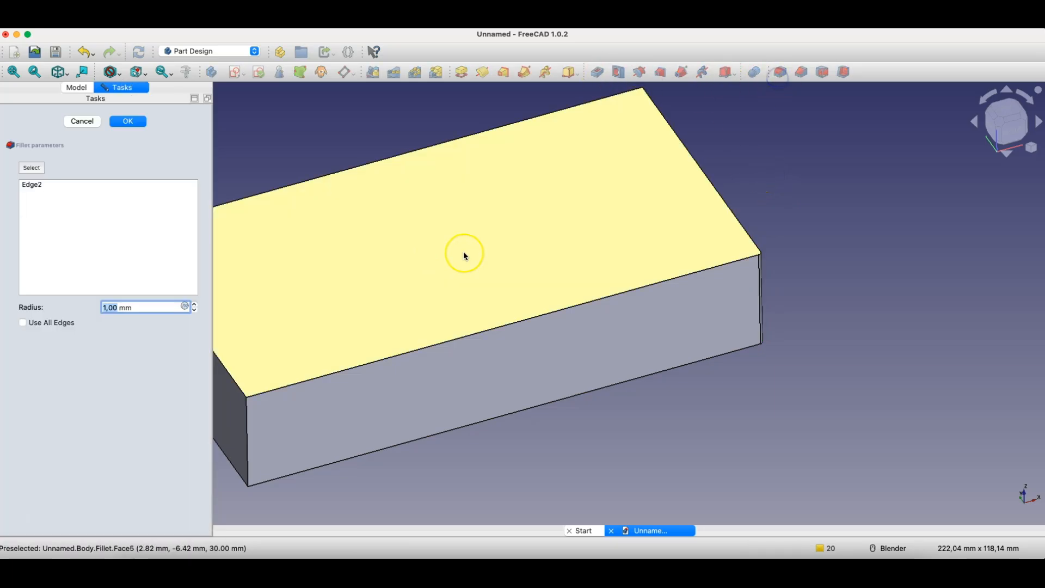
pyautogui.press('Return')
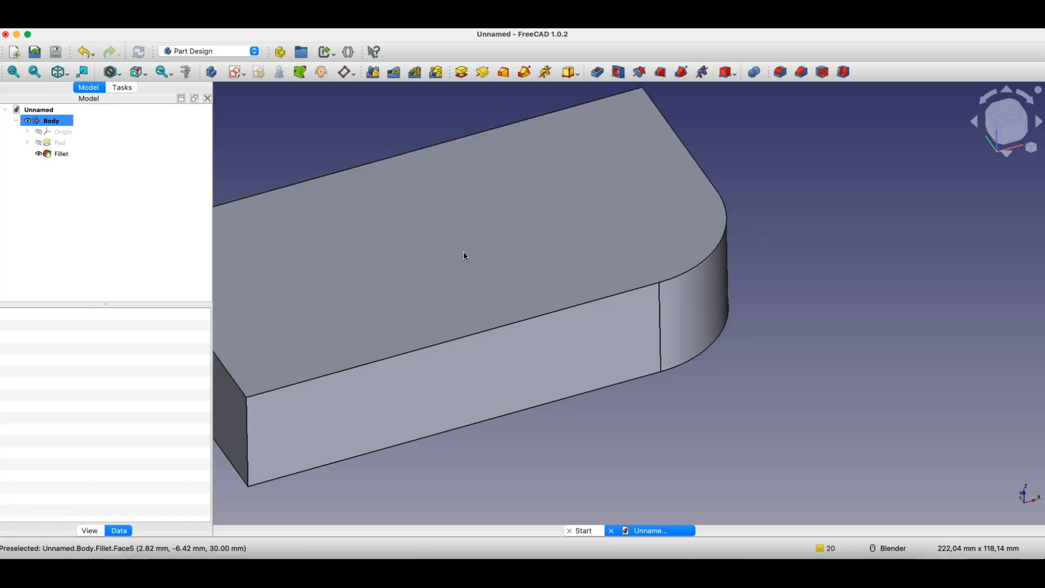
# Step: Create a datum plane from the rounded corner's cylindrical face, attached with mode Inertia 2-3
pyautogui.scroll(-3, 659, 397)
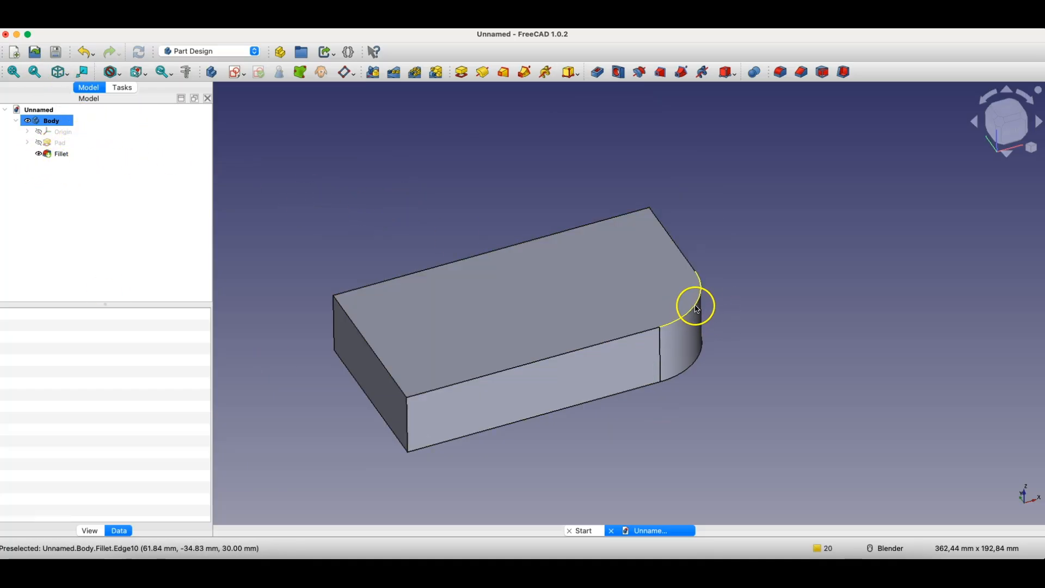
pyautogui.moveTo(700, 310); pyautogui.dragTo(642, 422, button='middle')
pyautogui.click(642, 423)
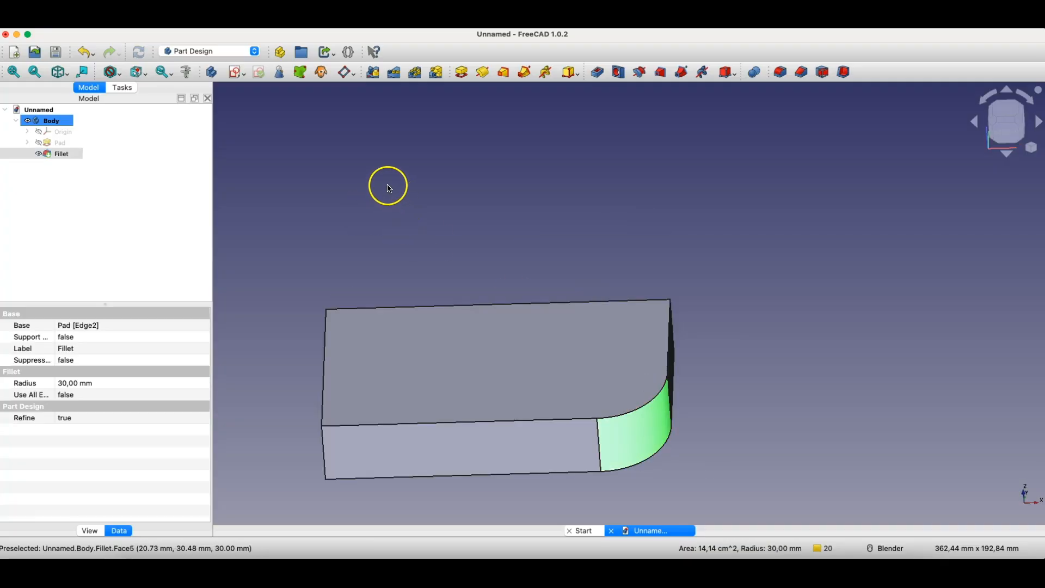
pyautogui.click(345, 72)
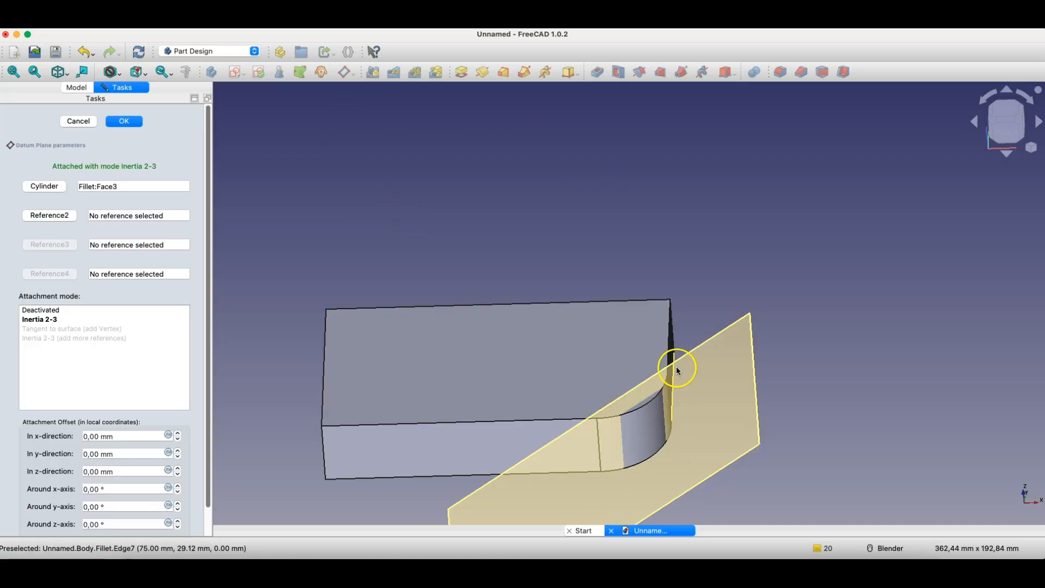
pyautogui.scroll(-2, 676, 367)
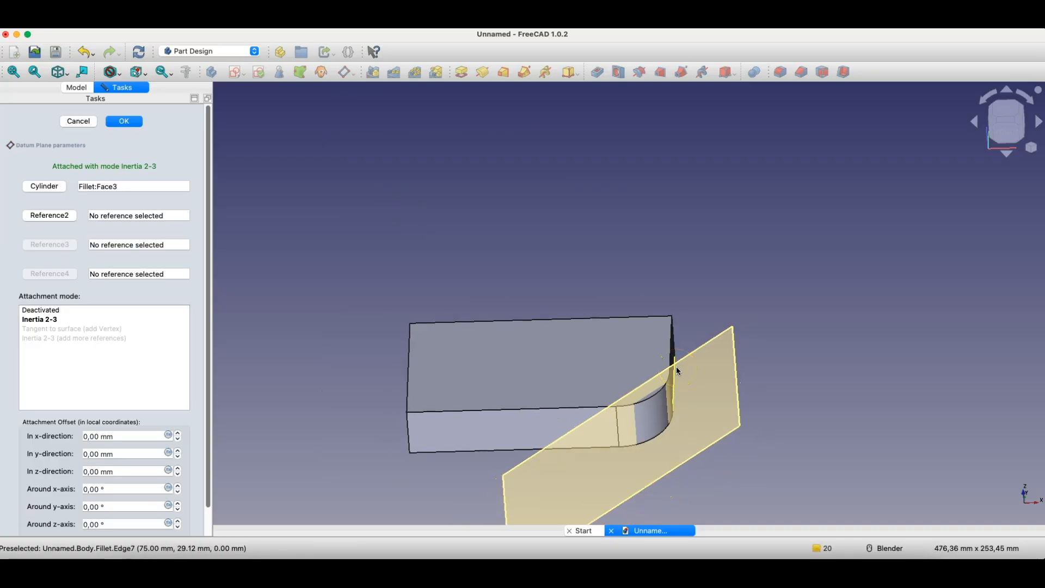
pyautogui.click(124, 121)
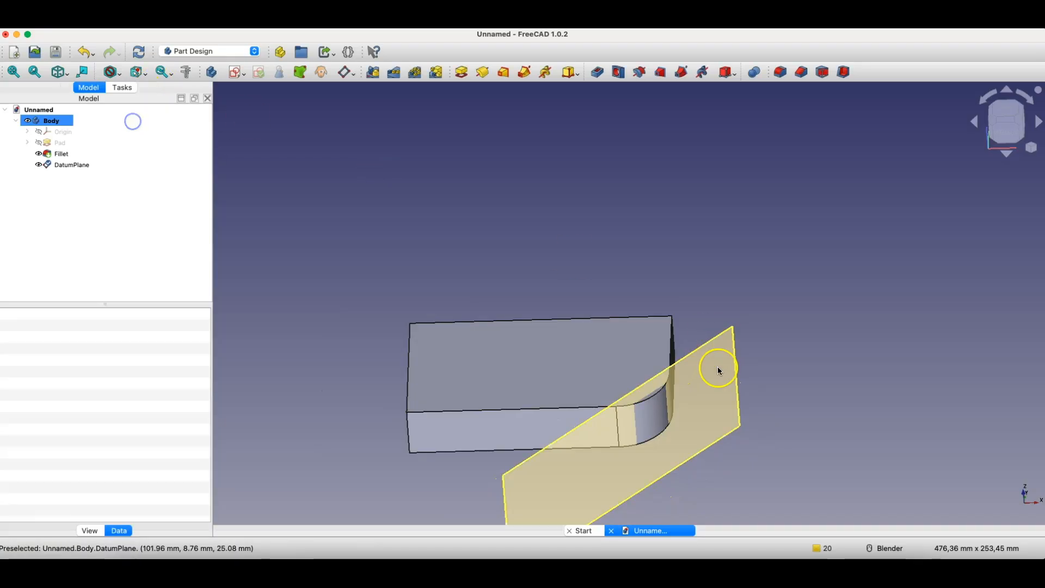
# Step: On the datum plane, sketch a 10 mm diameter circle centred on the origin, and close the sketch
pyautogui.click(708, 381)
pyautogui.click(229, 85)
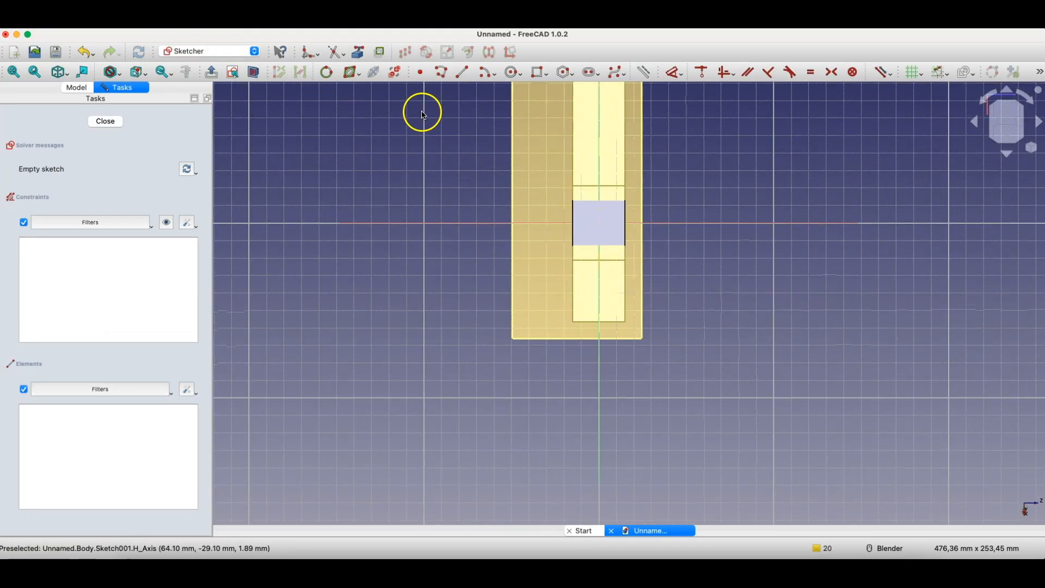
pyautogui.click(513, 72)
pyautogui.click(599, 222)
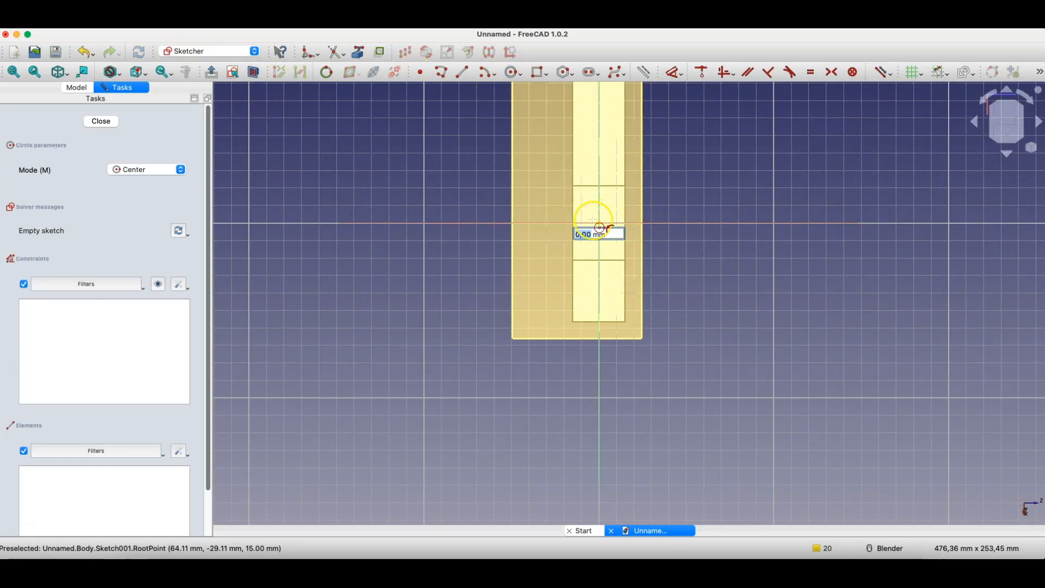
pyautogui.write('10')
pyautogui.press('Return')
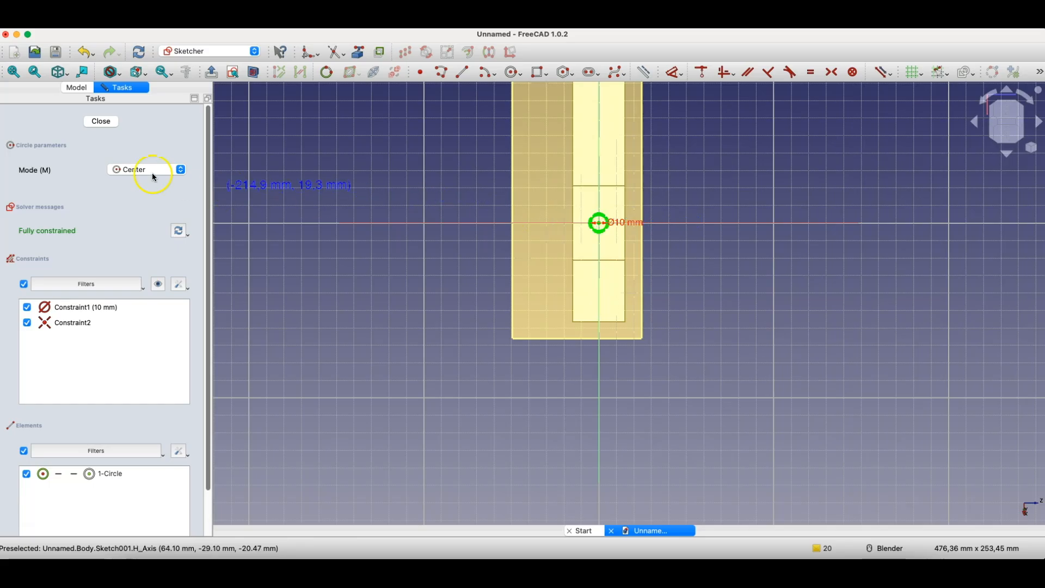
pyautogui.click(101, 123)
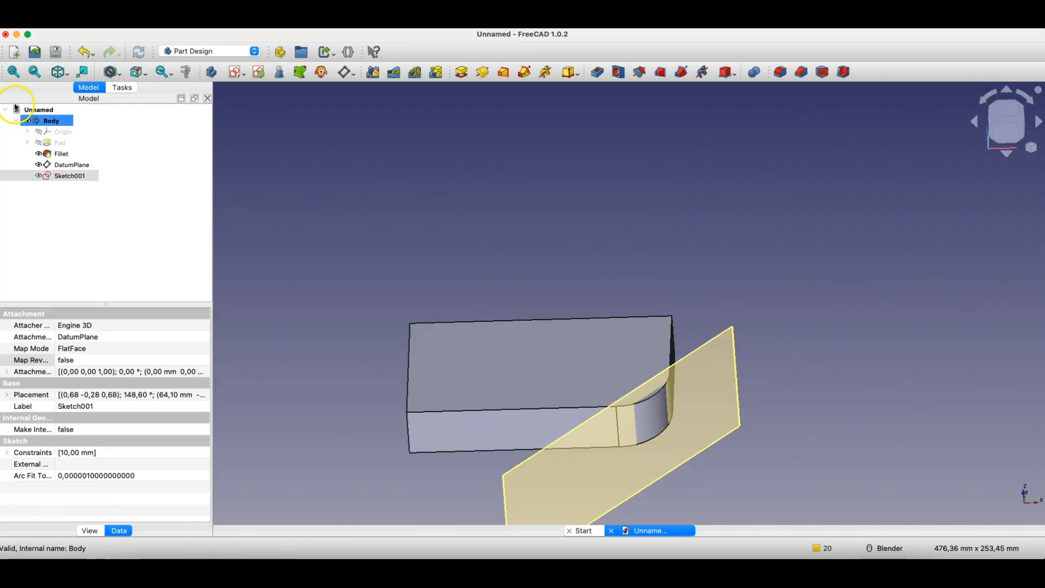
# Step: Pocket the circle with type Through all, symmetric to the plane, to cut a hole through the rounded corner
pyautogui.click(598, 72)
pyautogui.click(125, 170)
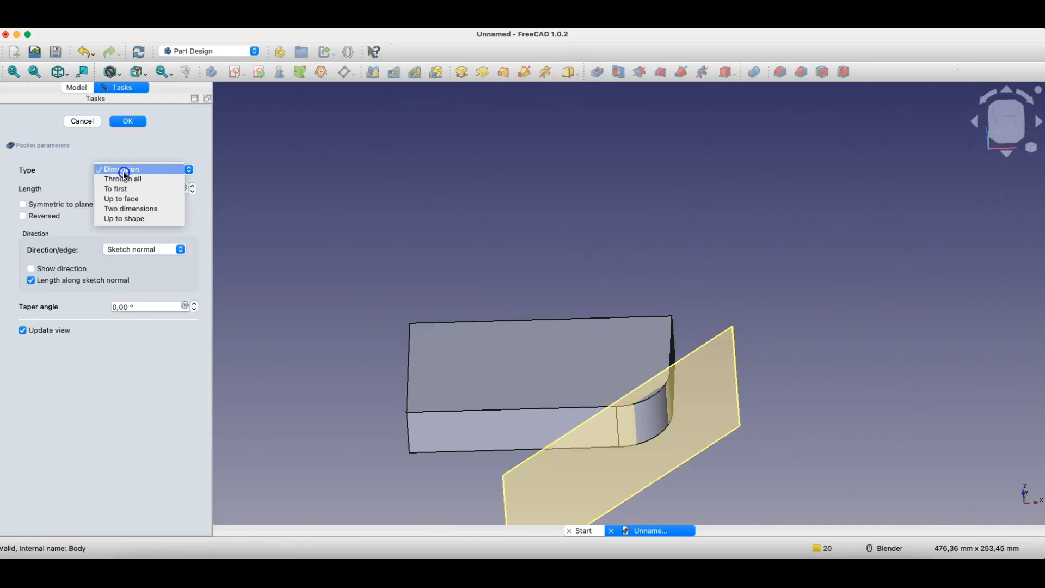
pyautogui.click(131, 179)
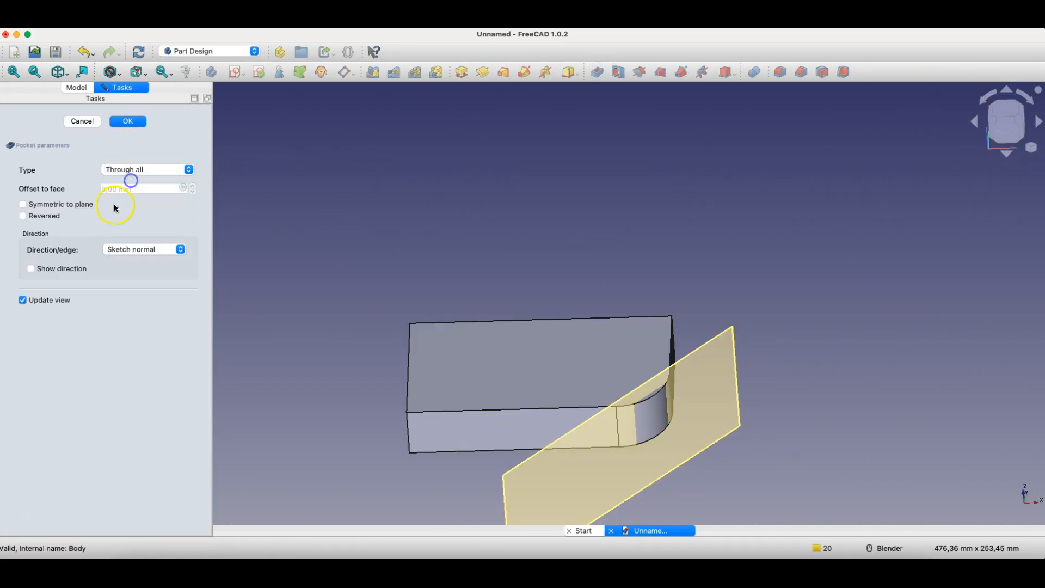
pyautogui.click(24, 207)
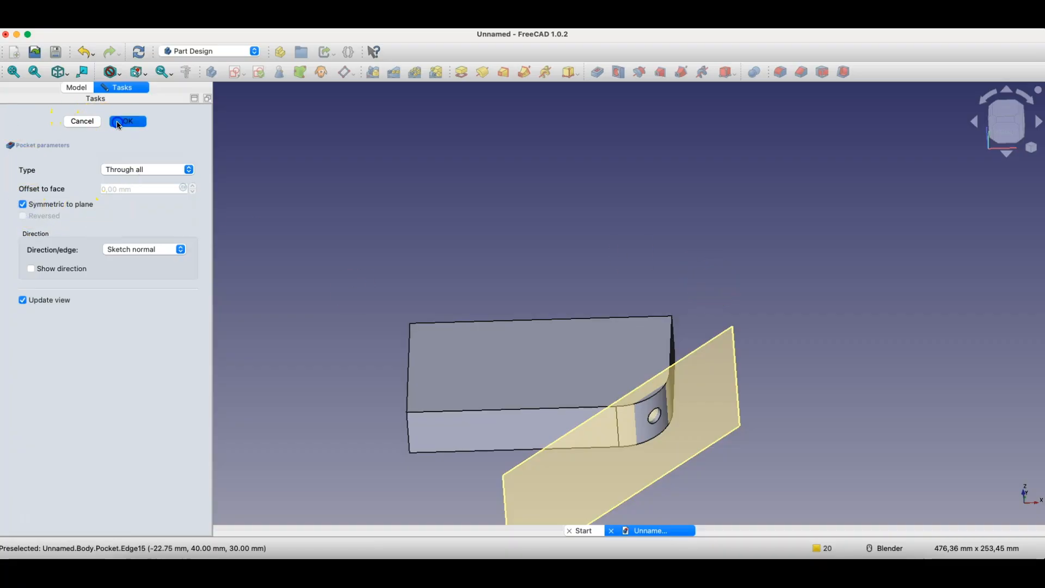
pyautogui.click(119, 121)
# Step: Hide the datum plane and examine the hole in the rounded corner from several angles
pyautogui.moveTo(625, 311); pyautogui.dragTo(539, 266, button='middle')
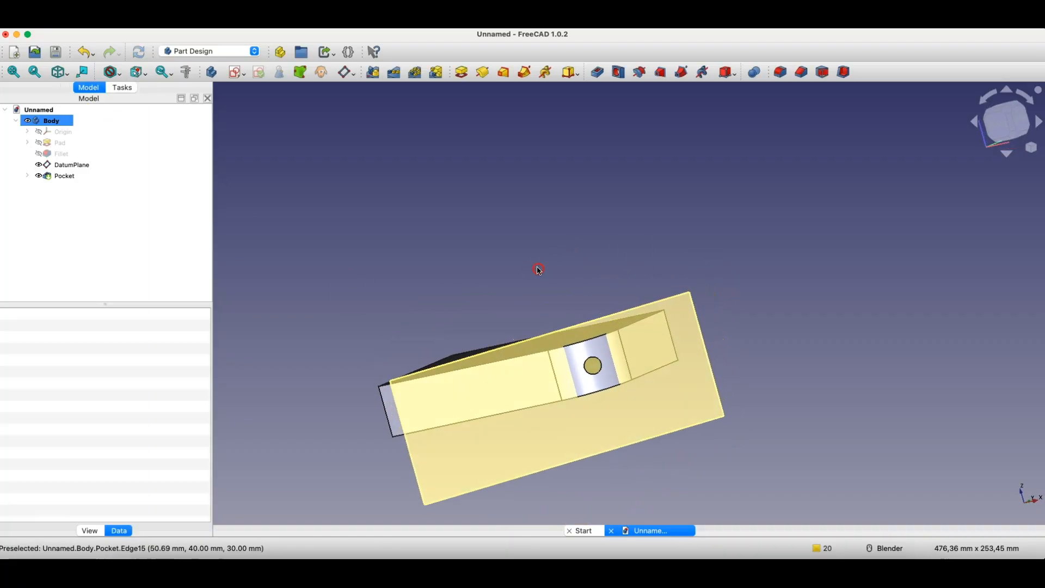
pyautogui.click(67, 165)
pyautogui.press('space')
pyautogui.moveTo(904, 405); pyautogui.dragTo(709, 350, button='middle')
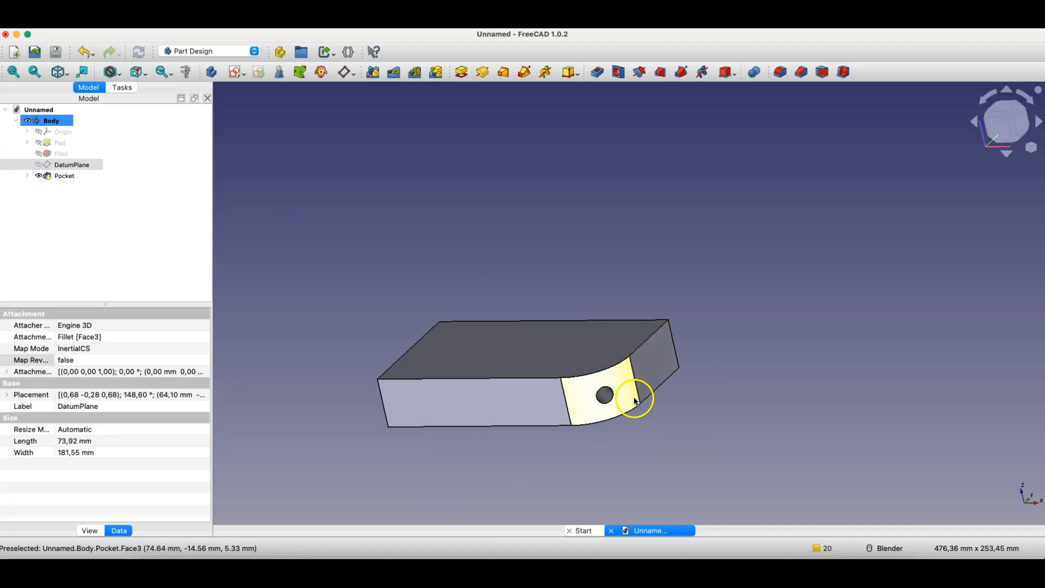
pyautogui.moveTo(565, 382); pyautogui.dragTo(587, 426, button='middle')
# Step: Delete the pocket, its circle sketch and the datum plane, keeping only the filleted block
pyautogui.click(68, 179)
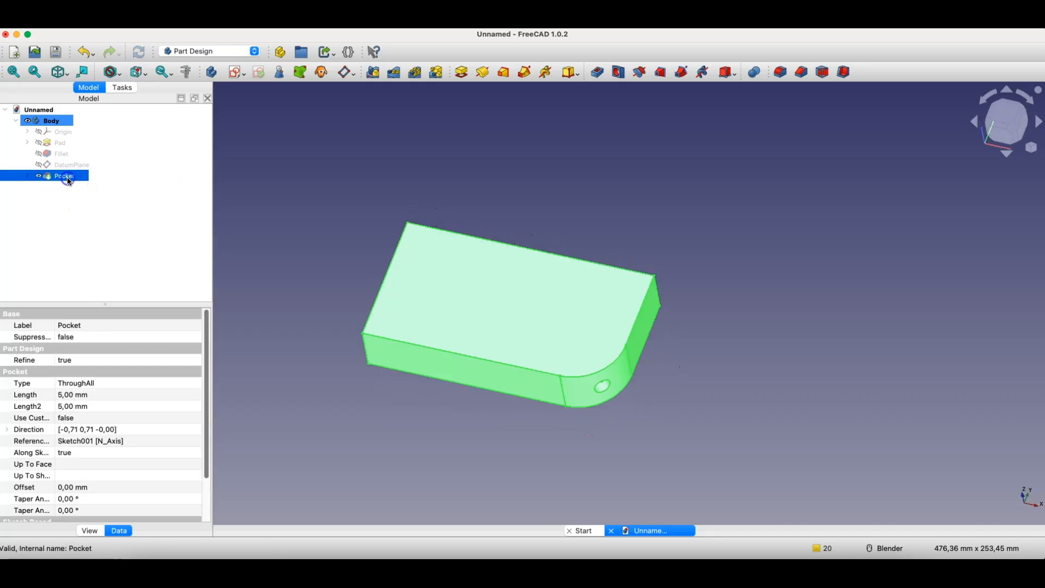
pyautogui.press('Delete')
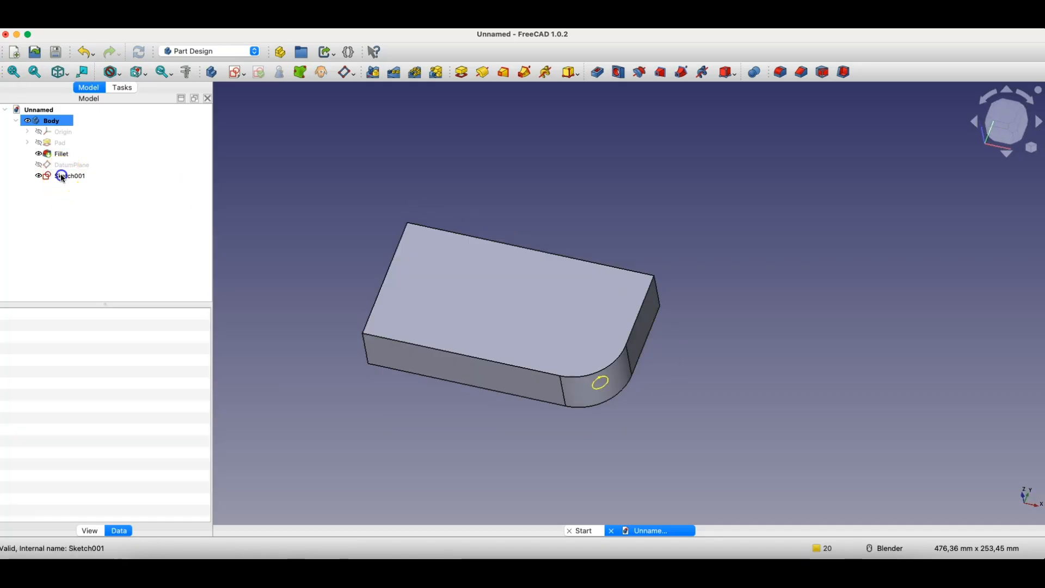
pyautogui.click(66, 168)
pyautogui.press('Delete')
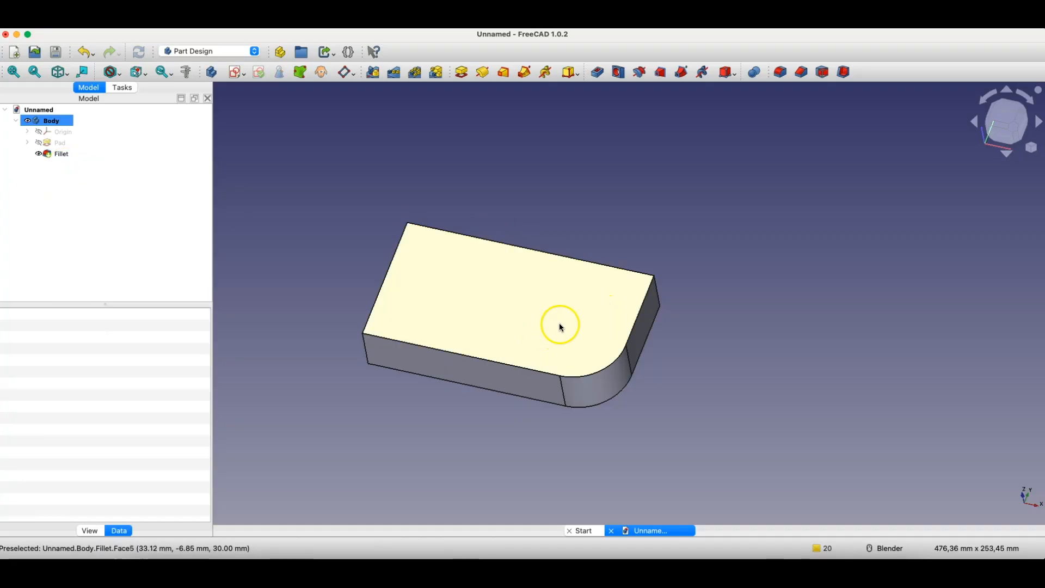
pyautogui.click(542, 334)
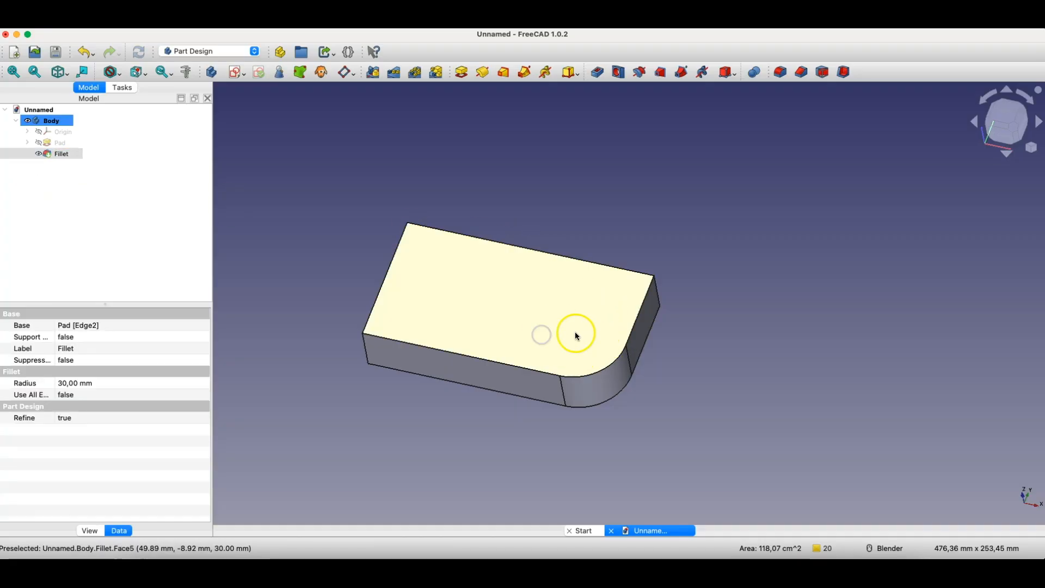
# Step: Start a sketch on the block's top face and project the rounded corner's arc edge into it as external geometry
pyautogui.click(233, 79)
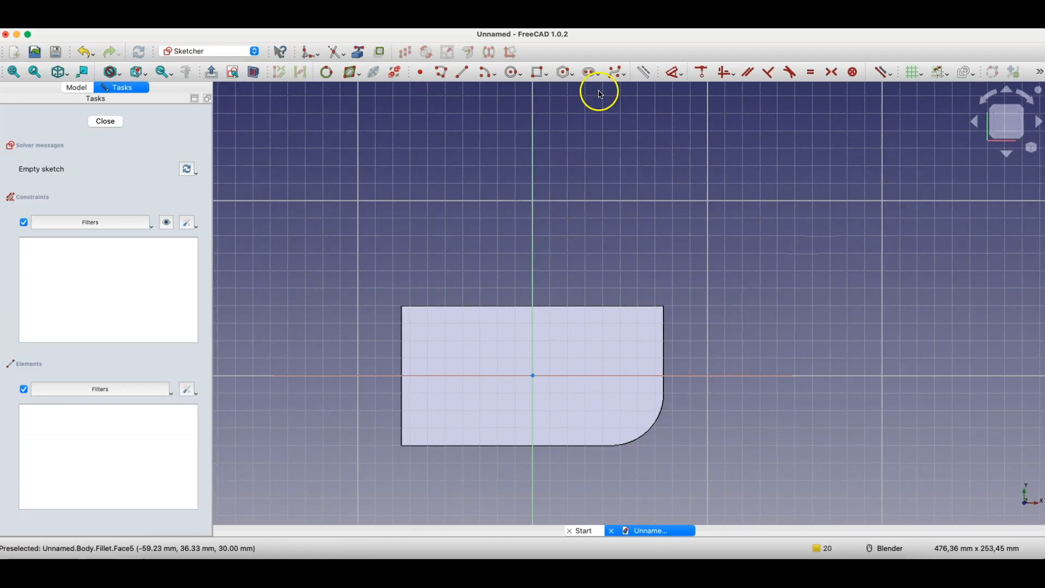
pyautogui.click(351, 71)
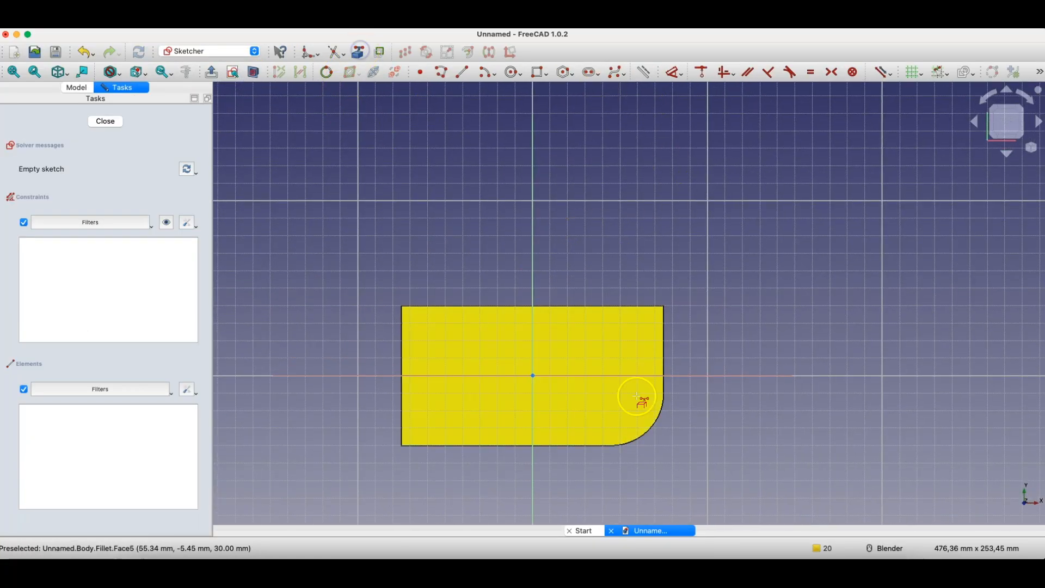
pyautogui.click(646, 429)
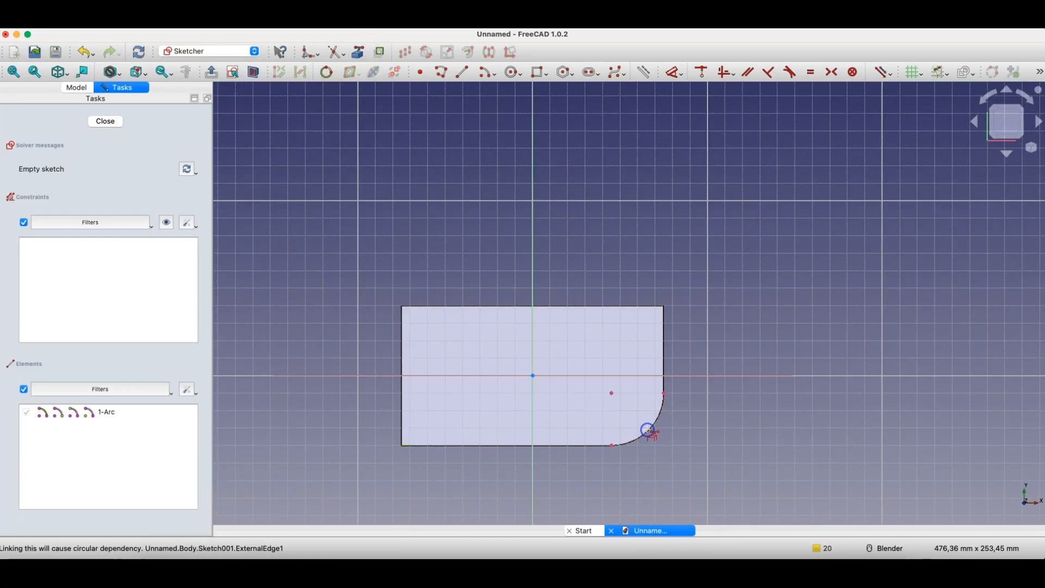
# Step: Draw a line from the projected arc's centre to a point on the arc near its middle
pyautogui.click(465, 75)
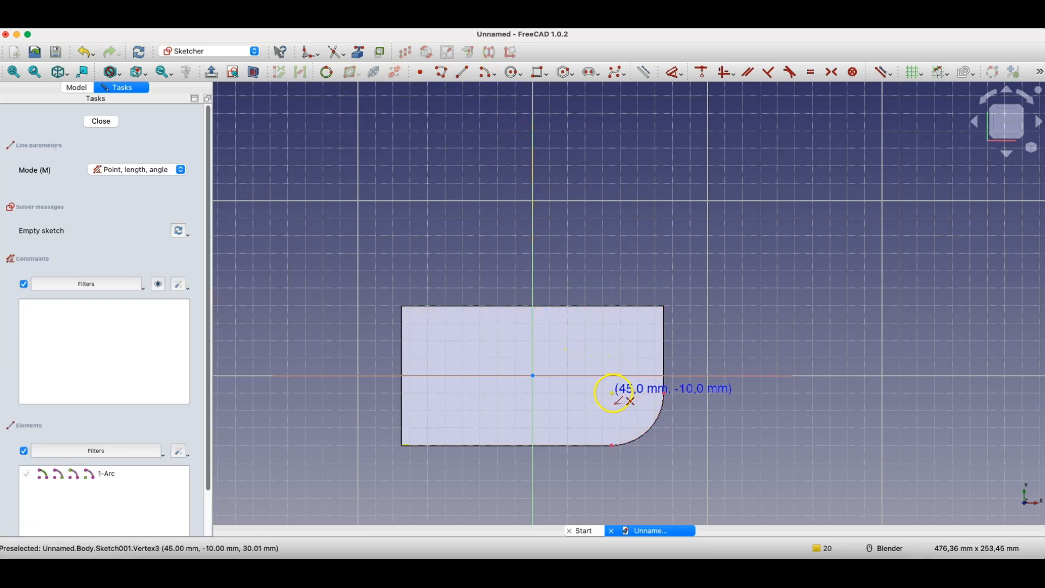
pyautogui.click(613, 393)
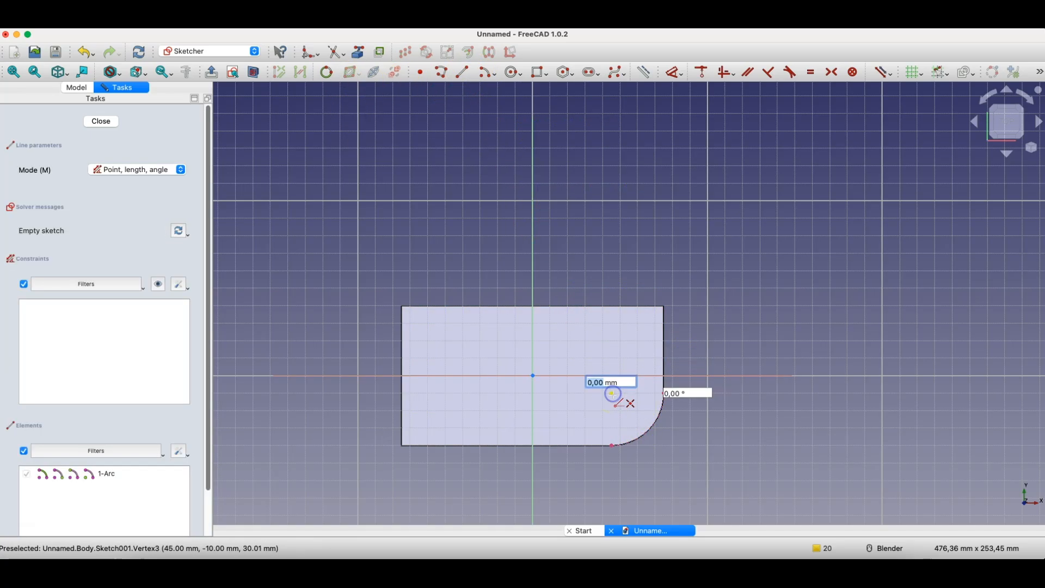
pyautogui.click(649, 428)
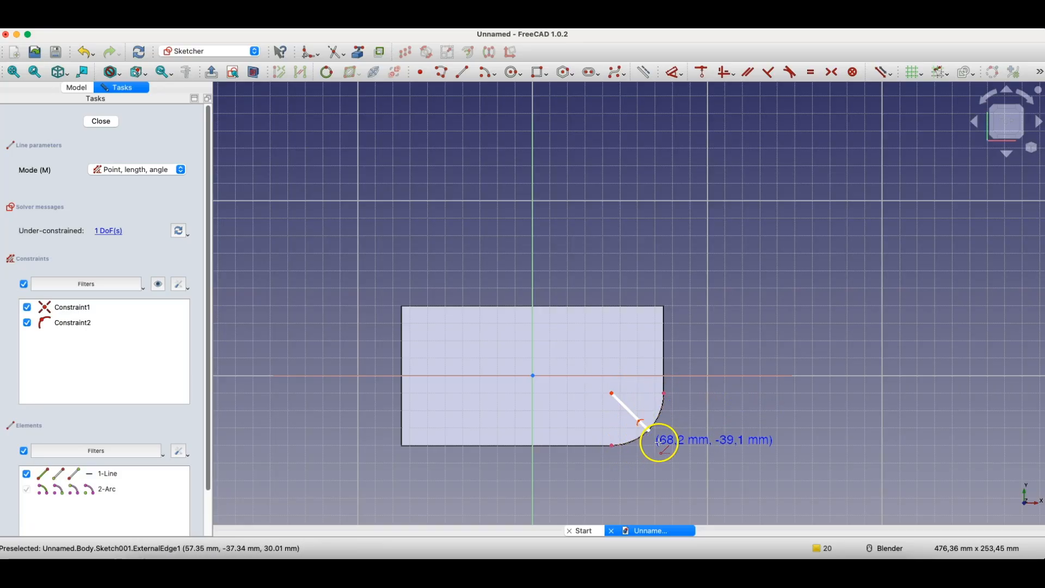
pyautogui.rightClick(392, 227)
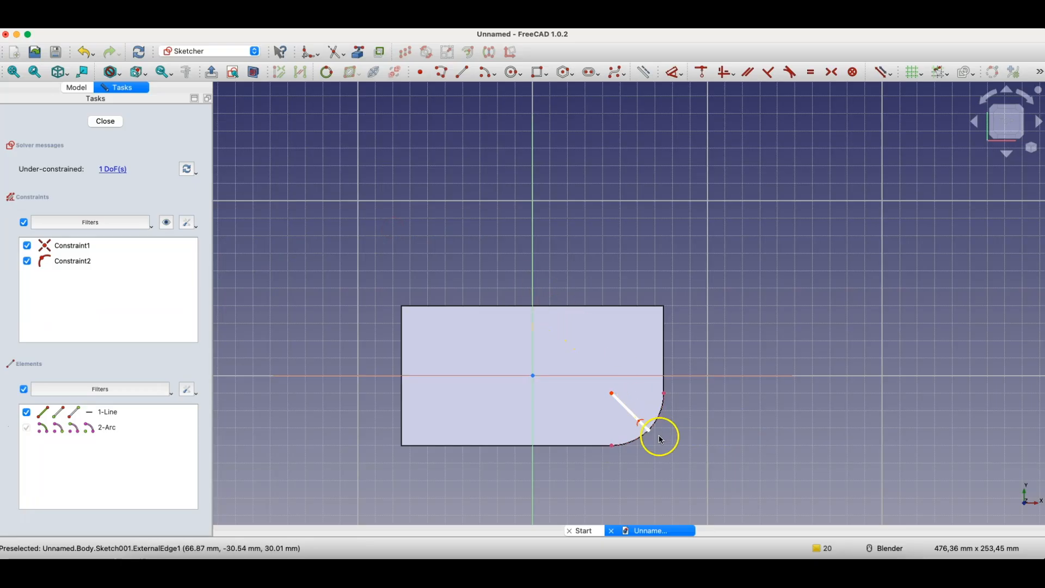
# Step: Try to constrain the arc's two endpoints symmetrically about the line, and undo the constraint
pyautogui.scroll(5, 659, 436)
pyautogui.moveTo(630, 424)
pyautogui.mouseDown()
pyautogui.moveTo(649, 414)
pyautogui.moveTo(647, 429)
pyautogui.mouseUp()
pyautogui.click(670, 331)
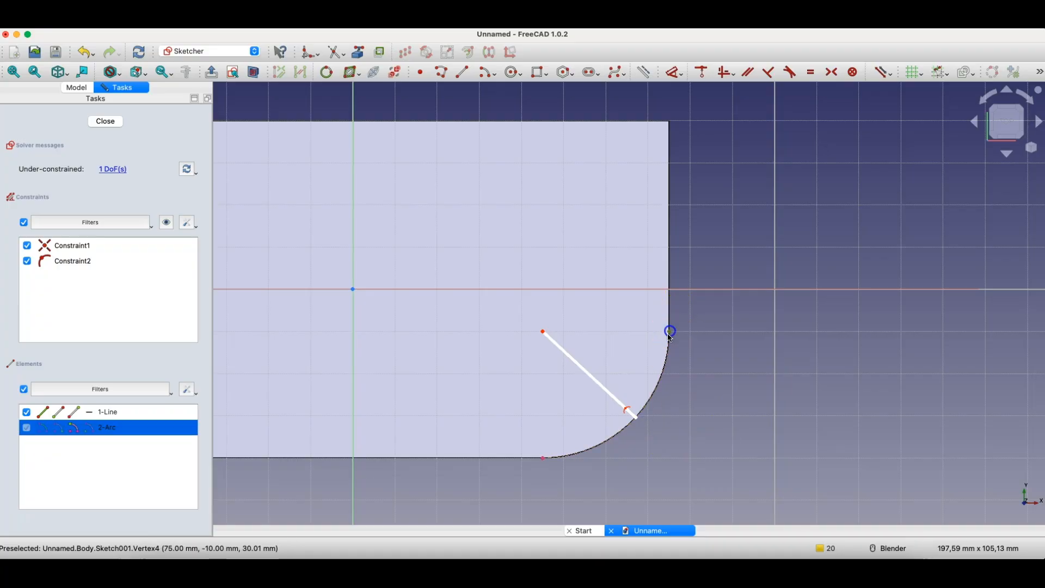
pyautogui.click(544, 460)
pyautogui.click(604, 389)
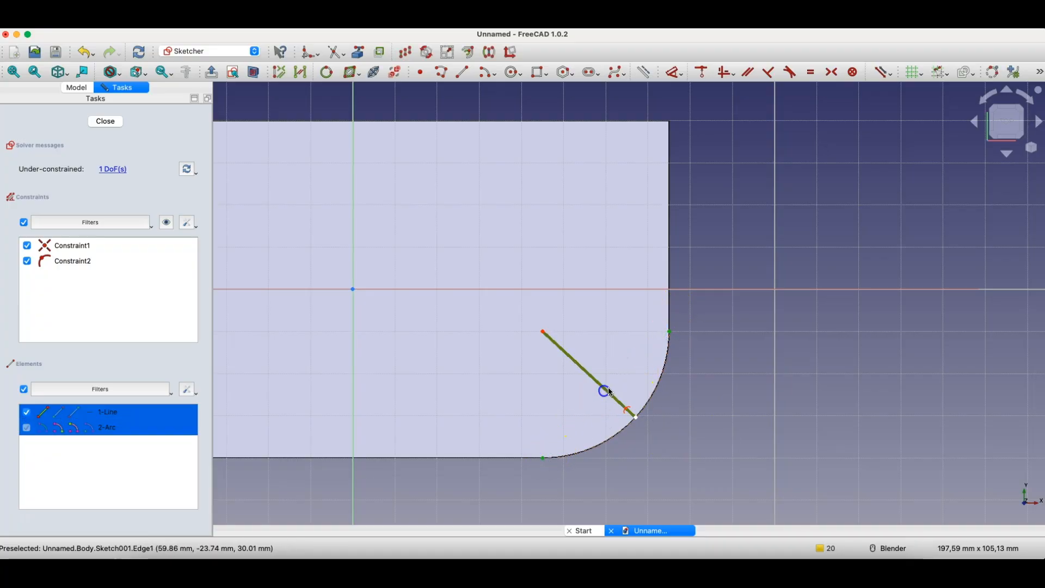
pyautogui.click(838, 74)
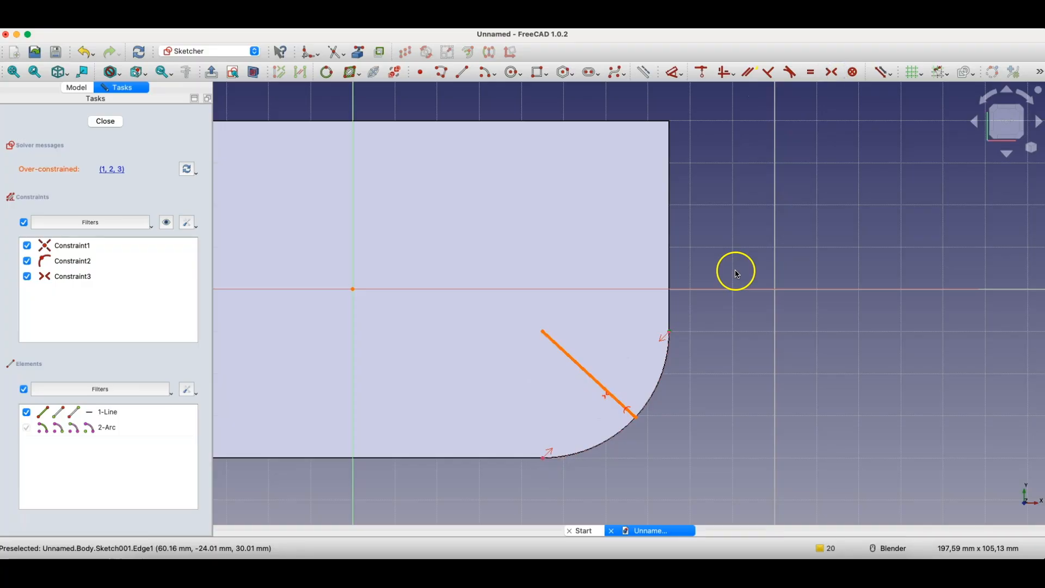
pyautogui.click(123, 171)
pyautogui.click(775, 247)
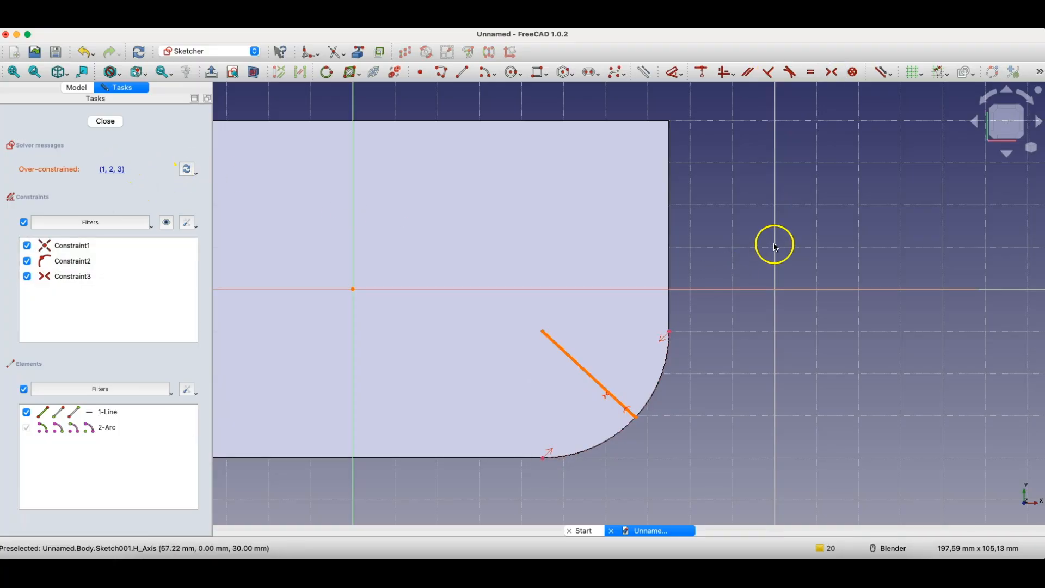
pyautogui.press('super+z')
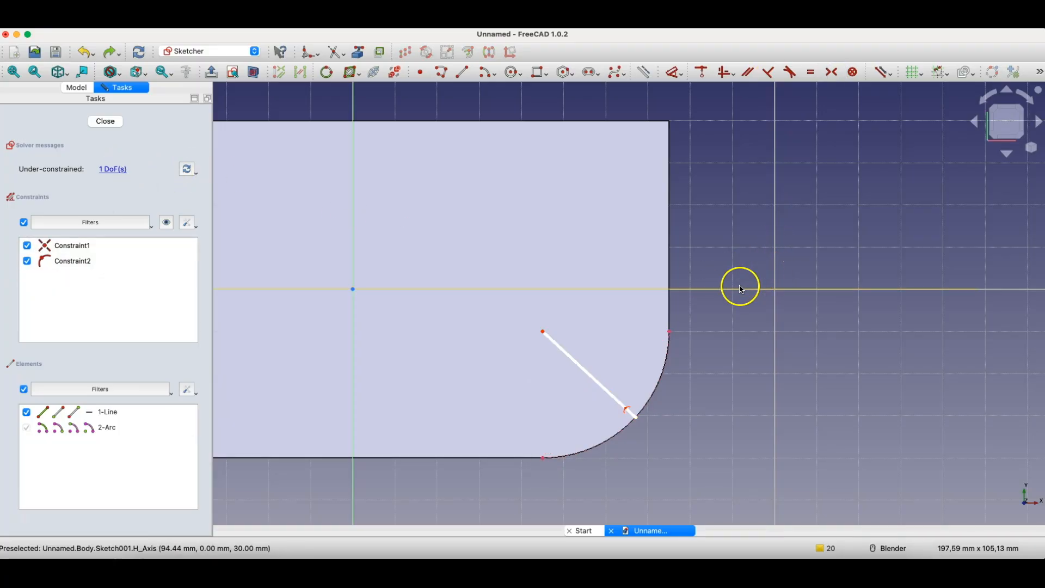
# Step: Place a point on the line, constrain the arc's two endpoints symmetrically about that point, and close the sketch
pyautogui.click(421, 73)
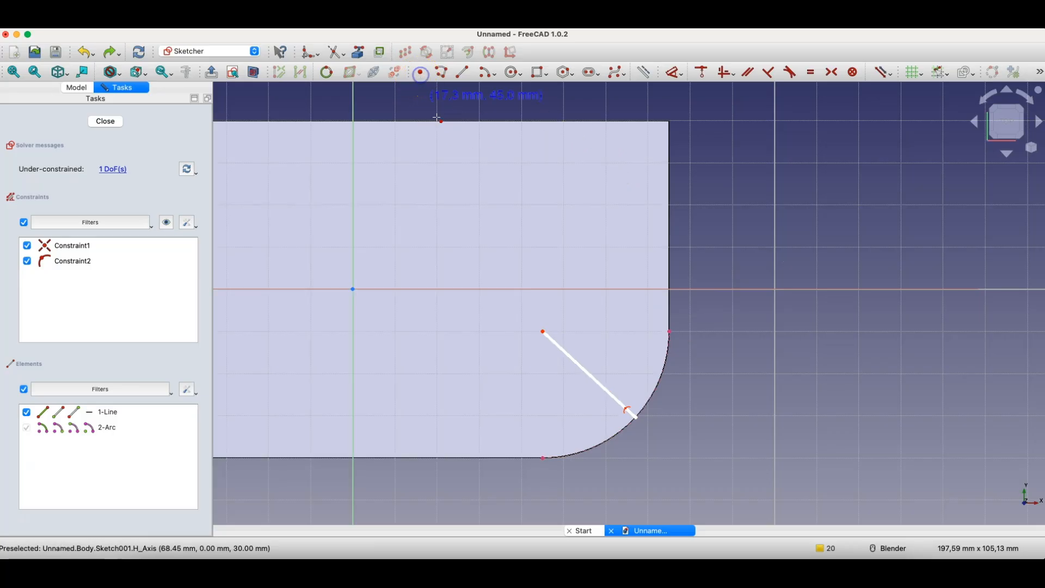
pyautogui.click(609, 393)
pyautogui.rightClick(625, 344)
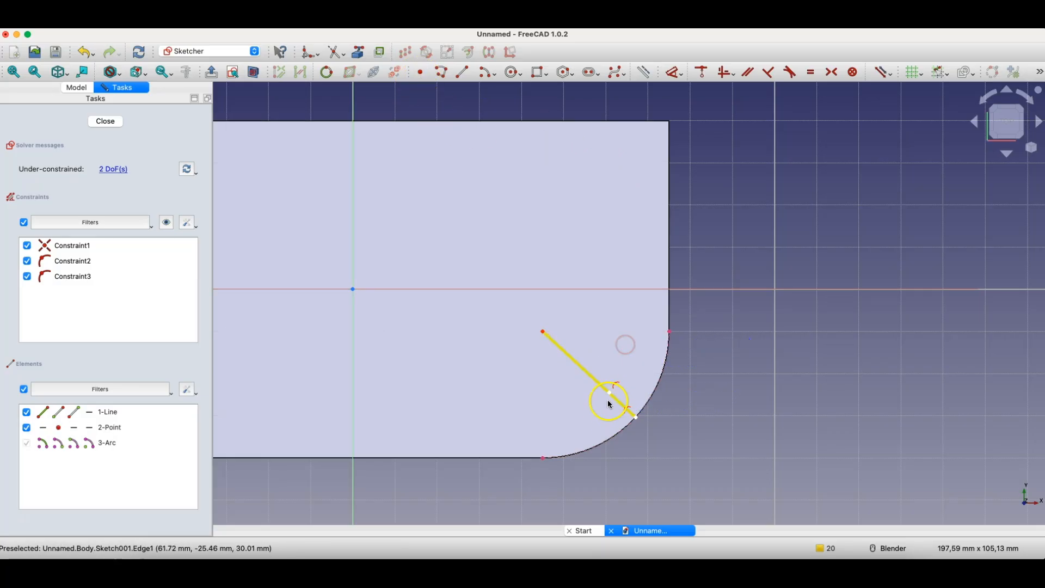
pyautogui.click(543, 458)
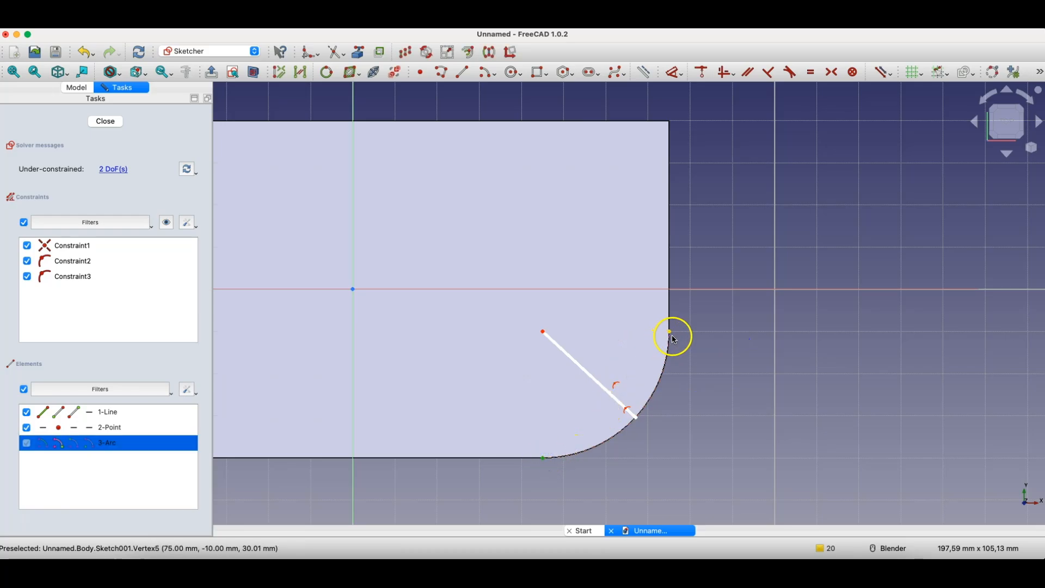
pyautogui.click(611, 393)
pyautogui.click(832, 72)
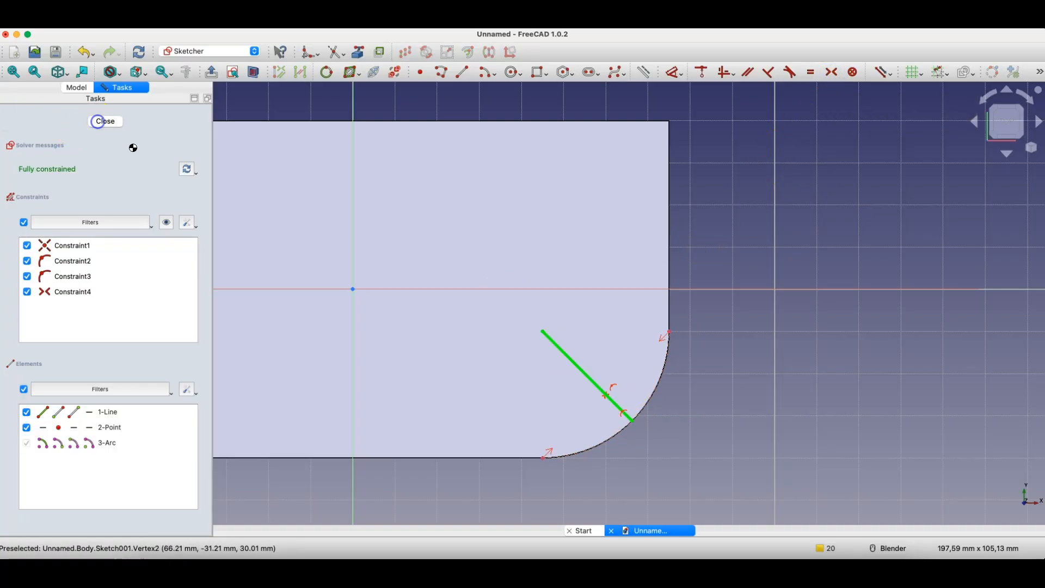
pyautogui.click(99, 121)
# Step: Create a datum plane from the line and its endpoint on the arc, using the Normal to edge attachment mode
pyautogui.click(710, 381)
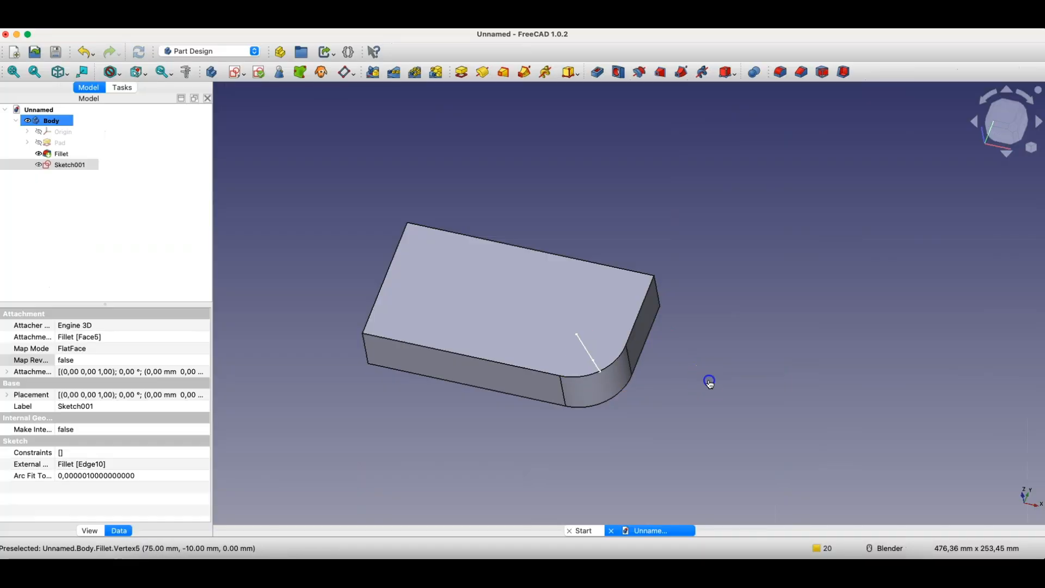
pyautogui.scroll(6, 593, 376)
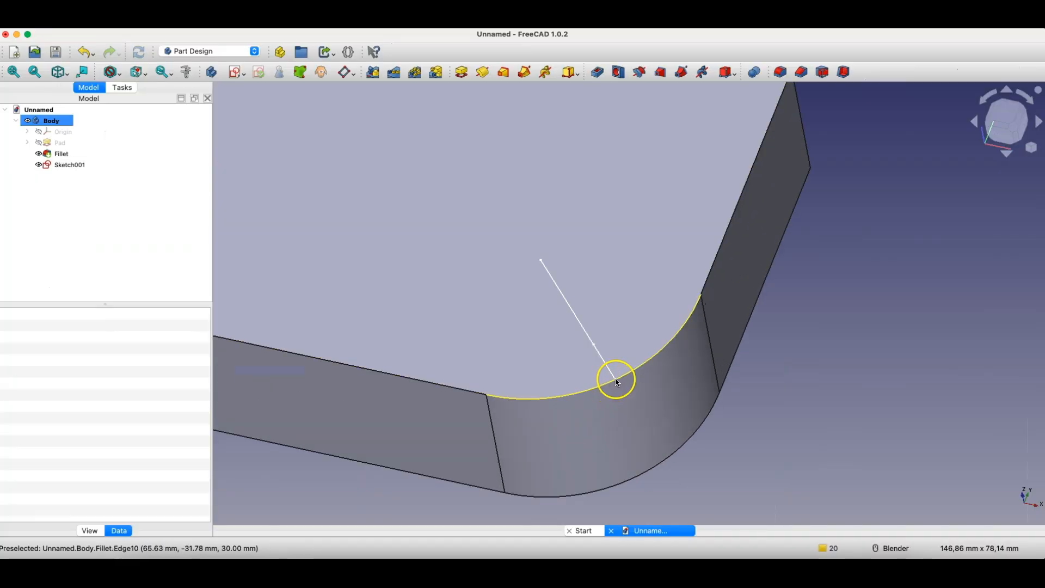
pyautogui.scroll(5, 615, 378)
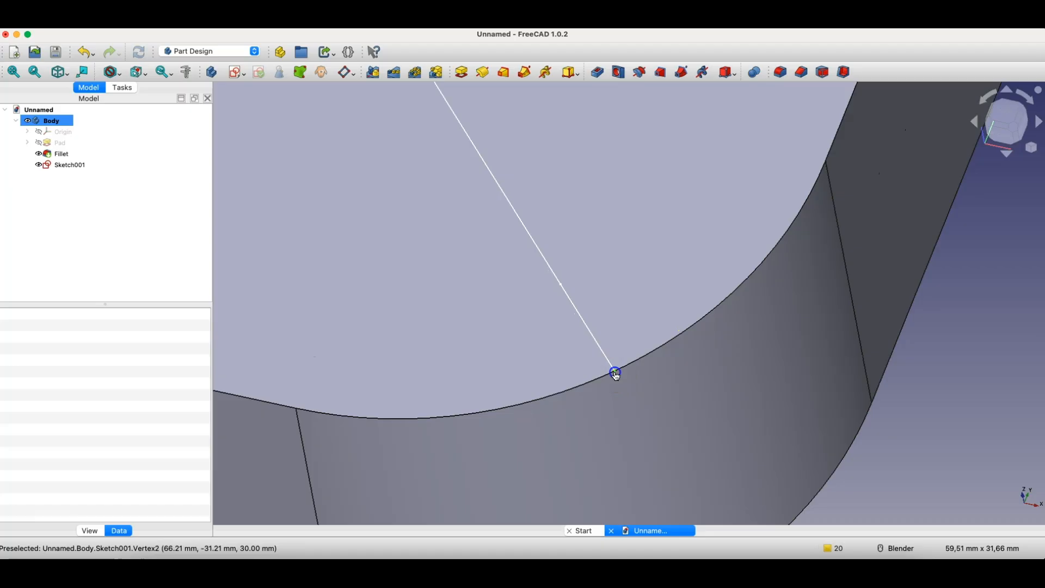
pyautogui.click(615, 374)
pyautogui.click(604, 355)
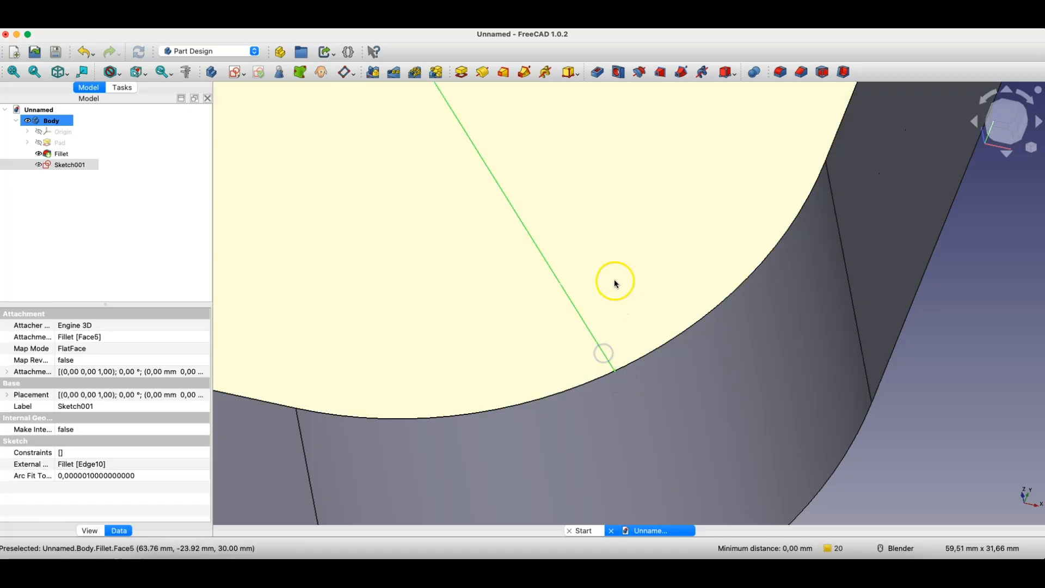
pyautogui.scroll(-4, 615, 282)
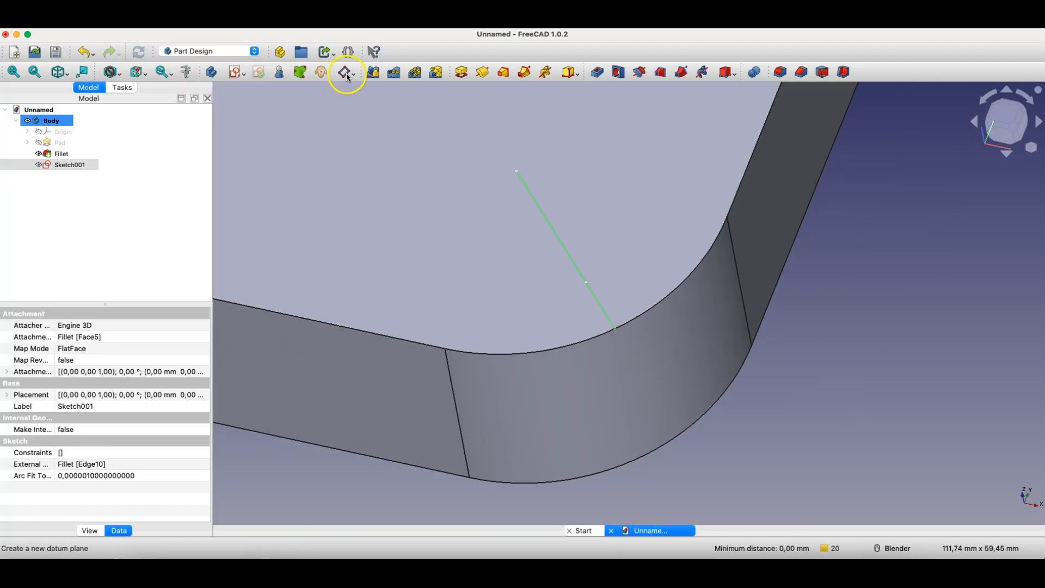
pyautogui.click(347, 75)
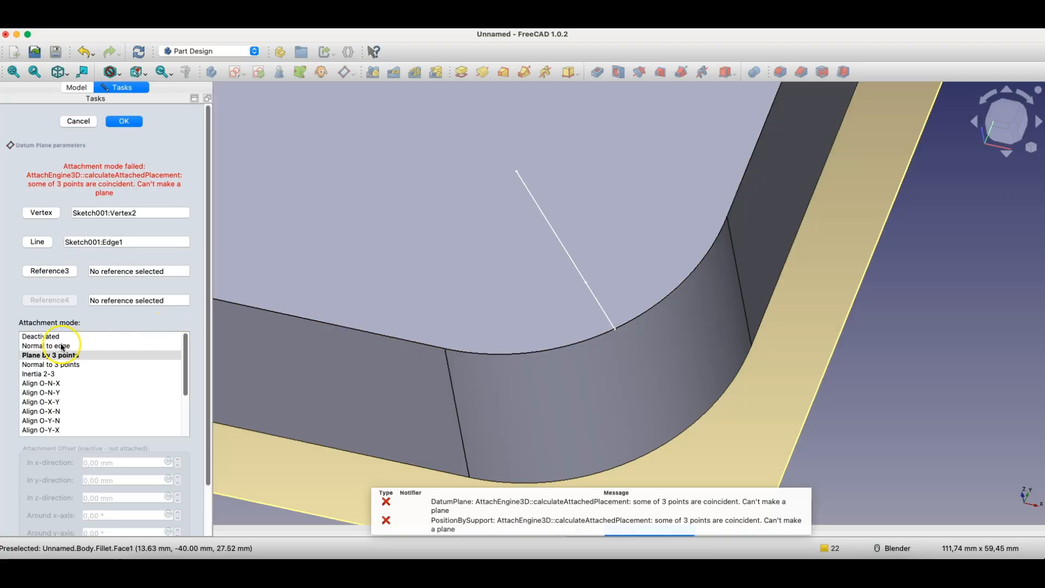
pyautogui.click(63, 346)
pyautogui.click(124, 121)
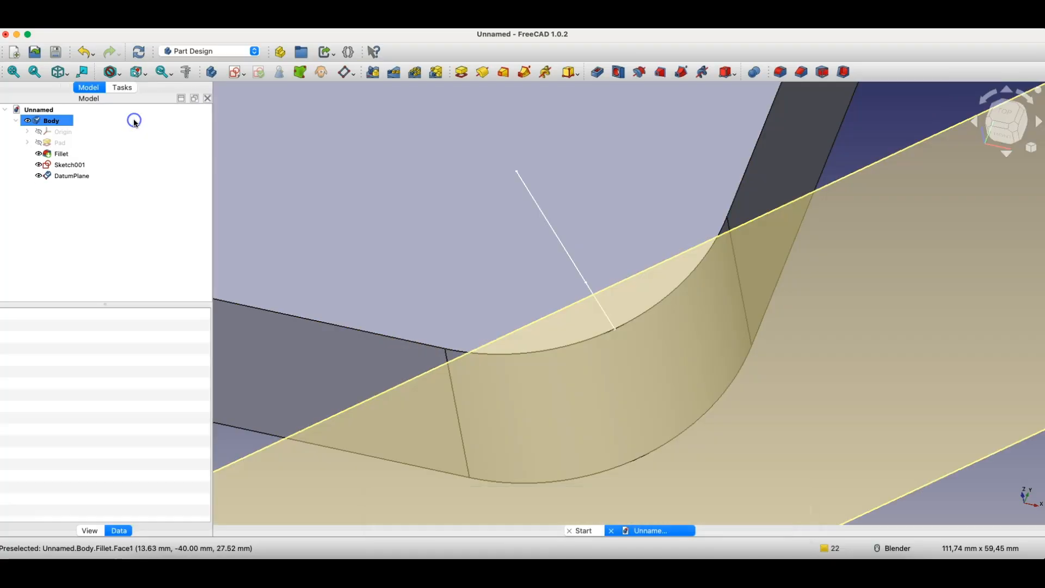
# Step: Create a sketch on the datum plane and close it without drawing anything
pyautogui.scroll(-5, 710, 319)
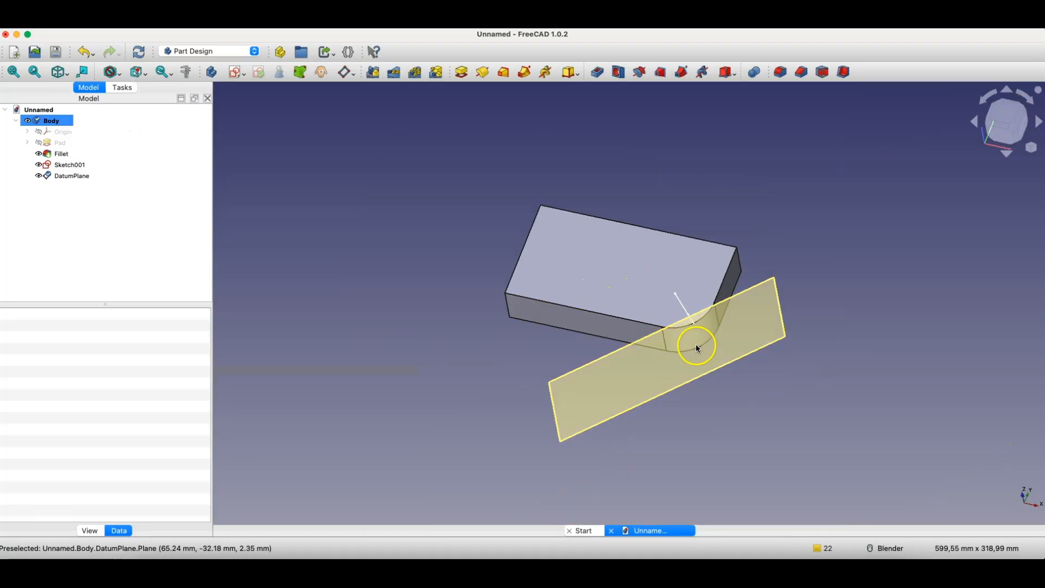
pyautogui.click(588, 380)
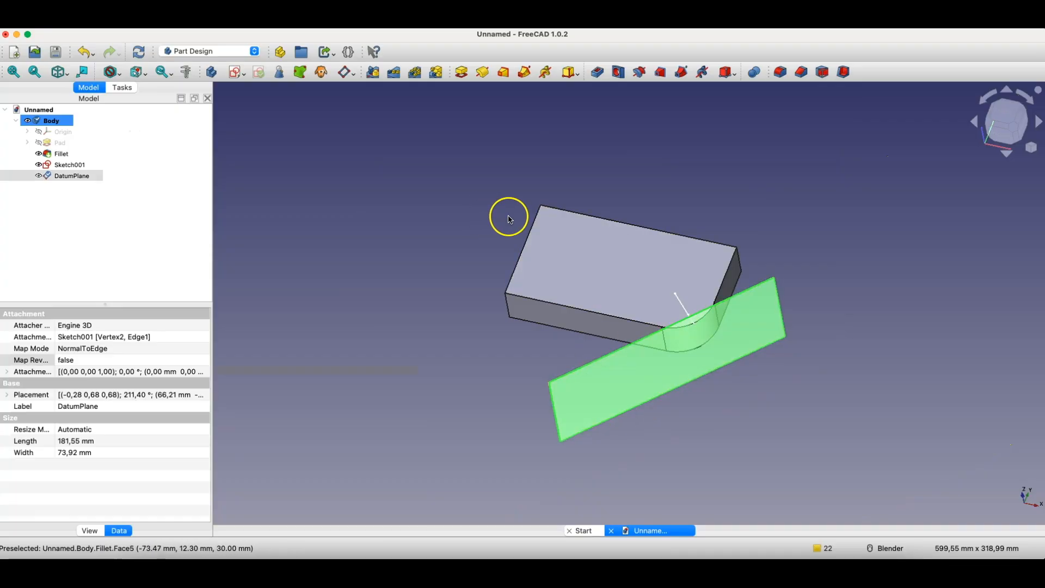
pyautogui.click(236, 73)
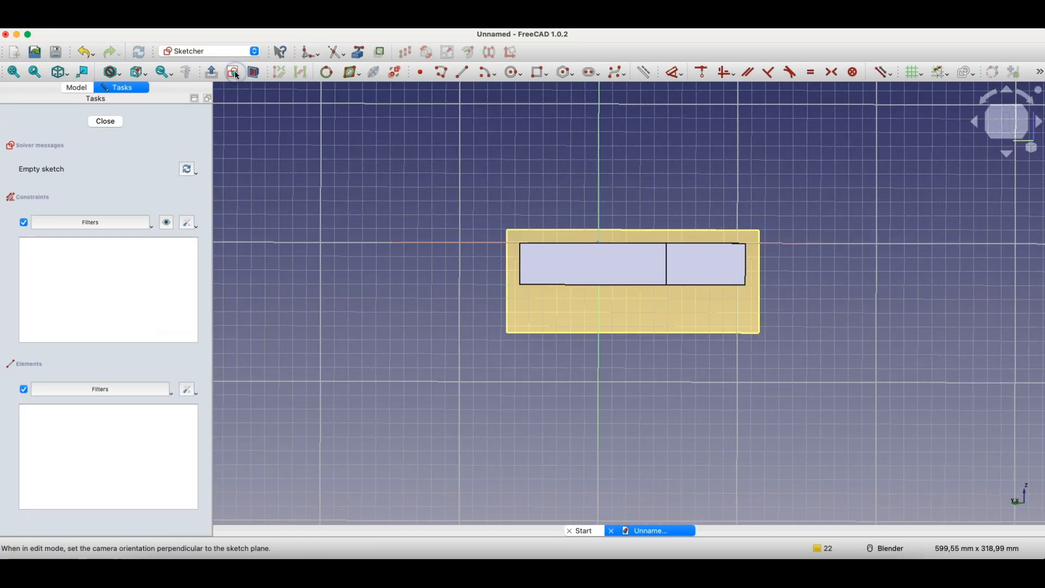
pyautogui.click(104, 123)
# Step: Set the datum plane's Map Reversed property to true
pyautogui.click(64, 179)
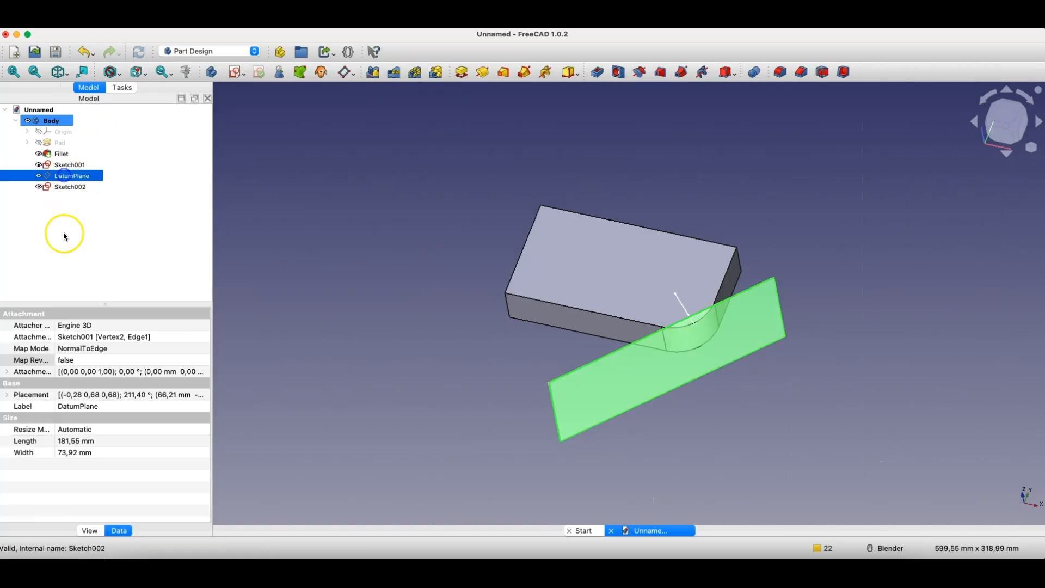
pyautogui.click(98, 360)
pyautogui.click(98, 361)
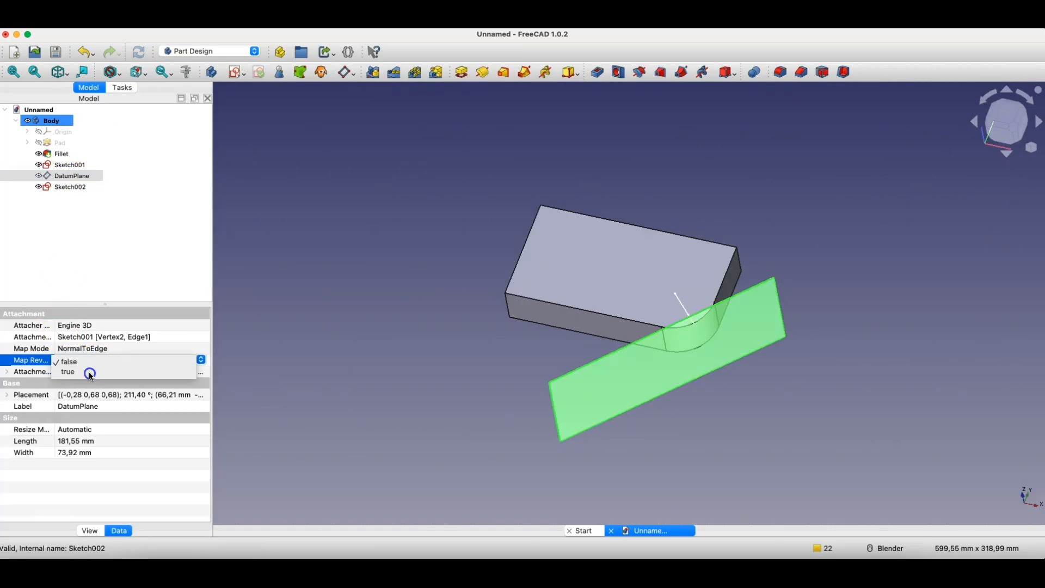
pyautogui.click(123, 244)
# Step: Reopen the empty sketch on the datum plane and draw a 10 mm diameter circle centred on the vertical axis below the origin
pyautogui.click(74, 188)
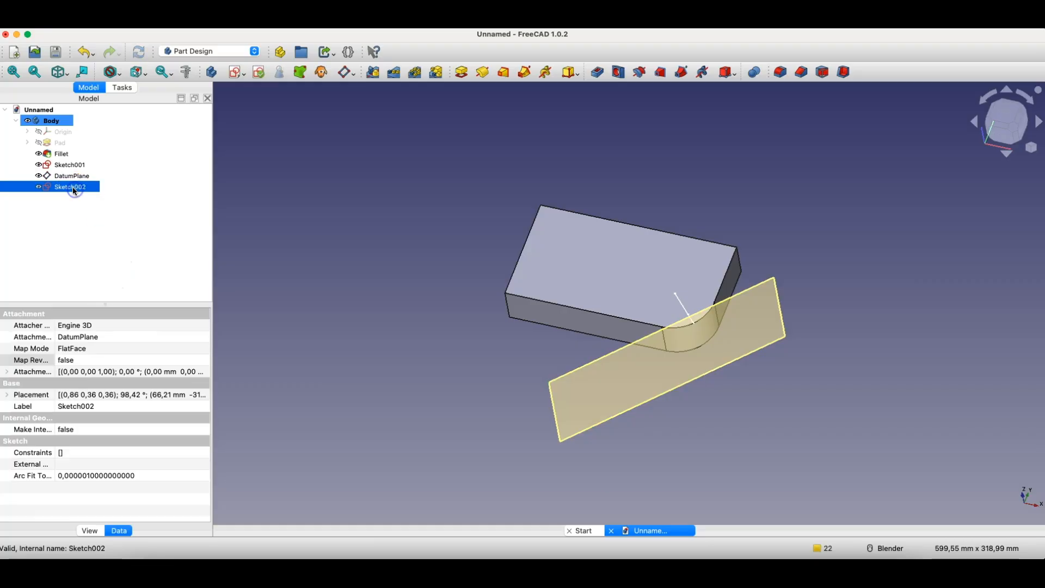
pyautogui.doubleClick(73, 187)
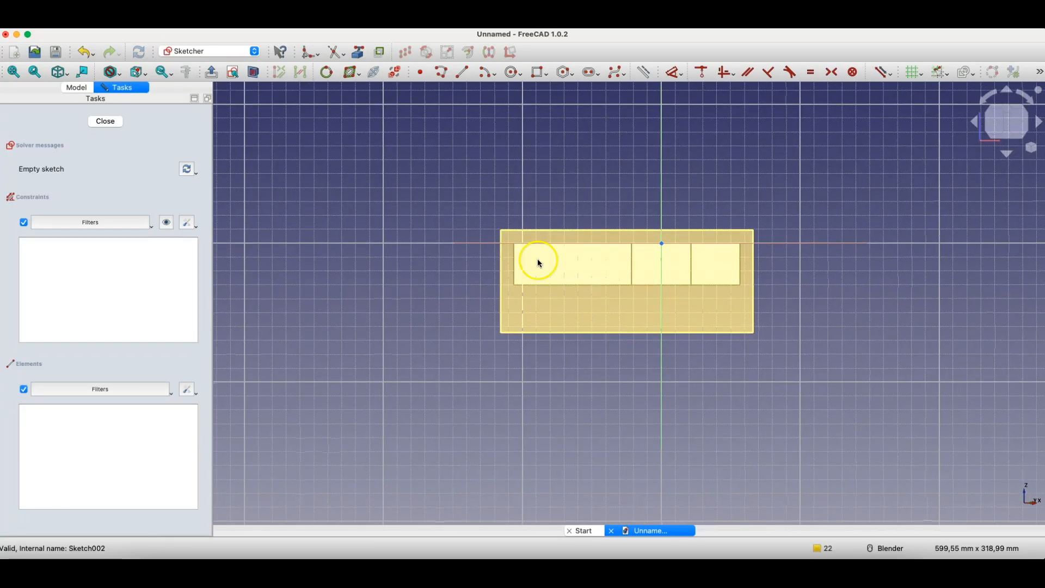
pyautogui.click(513, 72)
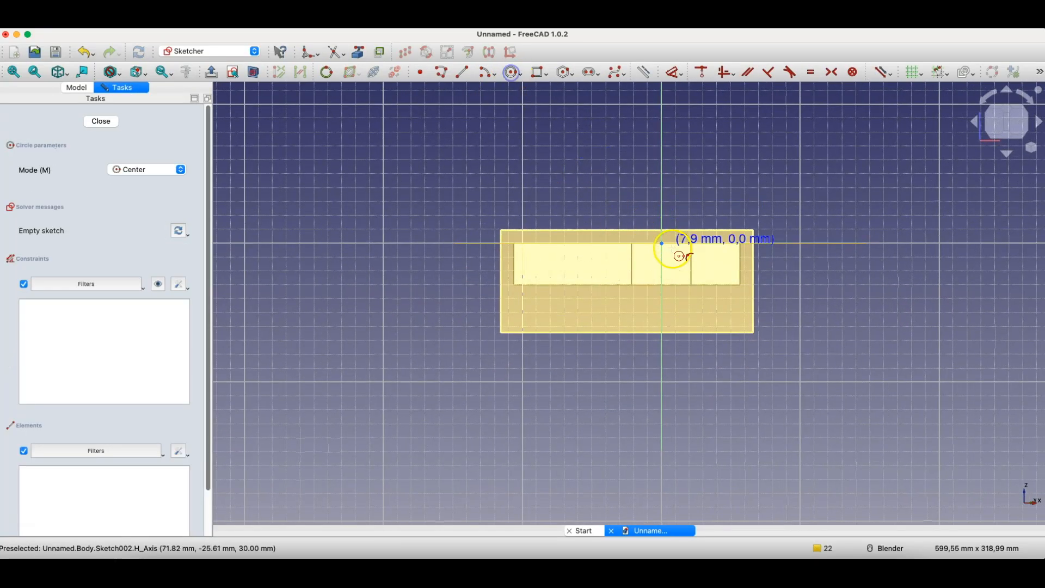
pyautogui.scroll(3, 675, 256)
pyautogui.scroll(3, 671, 266)
pyautogui.click(642, 282)
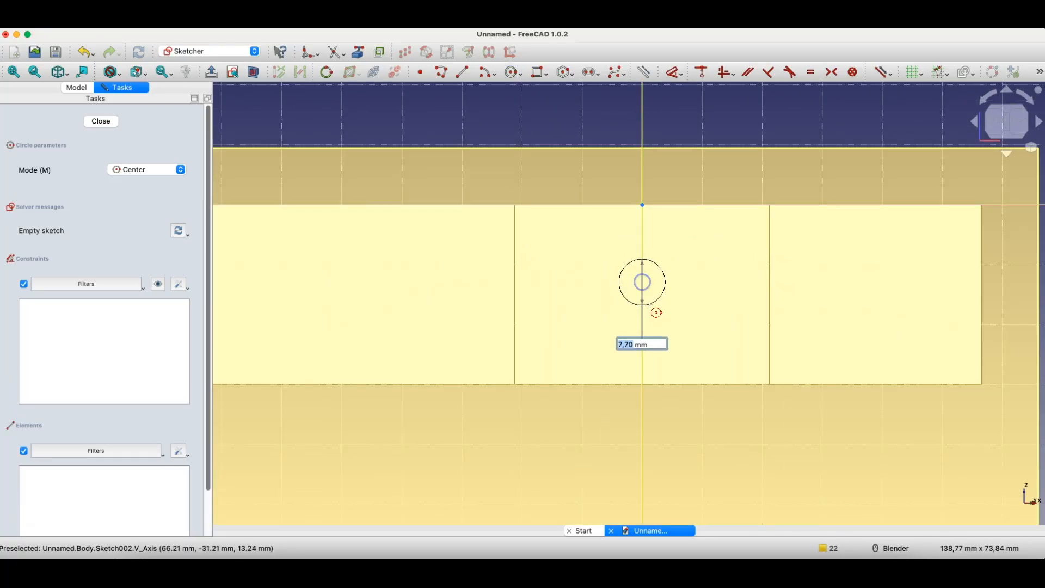
pyautogui.write('10')
pyautogui.press('Return')
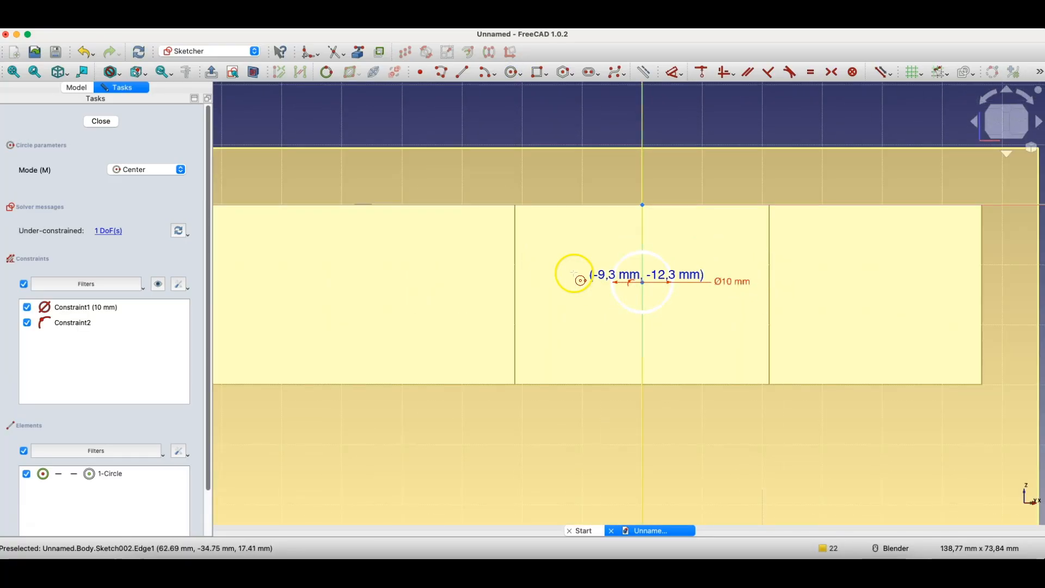
pyautogui.rightClick(517, 212)
# Step: Constrain the circle's centre 15 mm vertically below the sketch origin and close the sketch
pyautogui.click(642, 205)
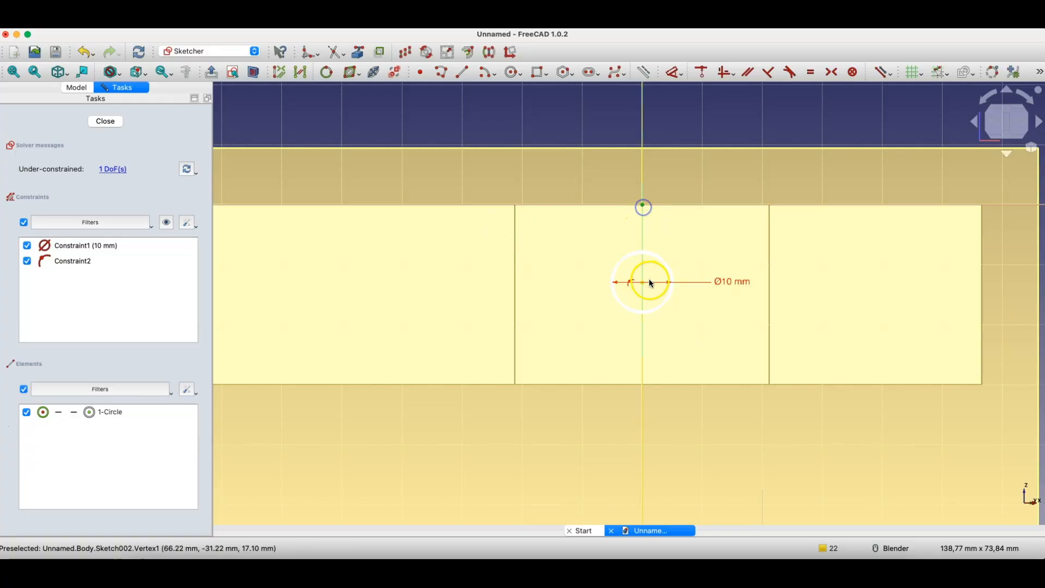
pyautogui.click(643, 282)
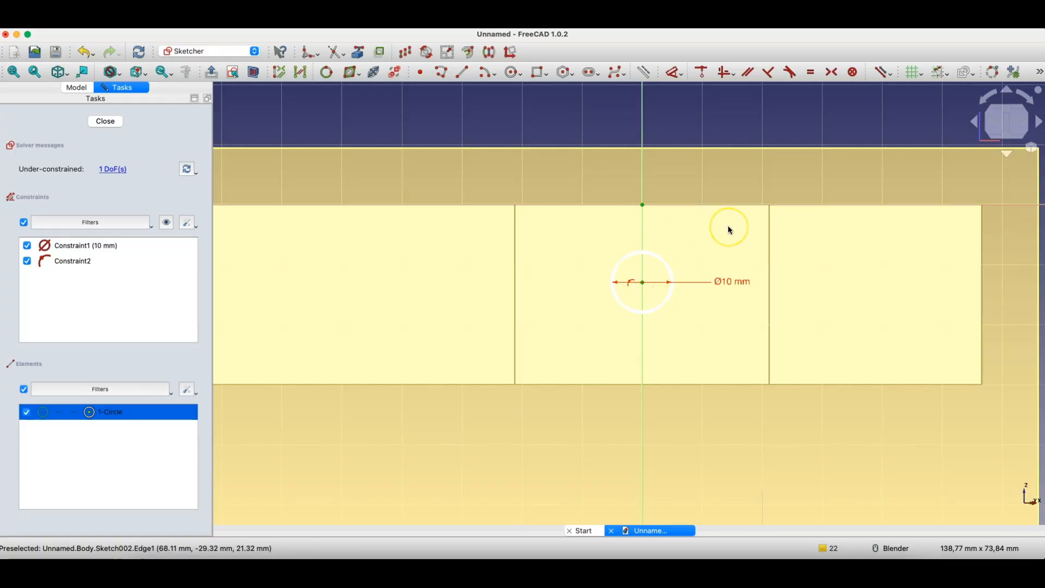
pyautogui.press('i')
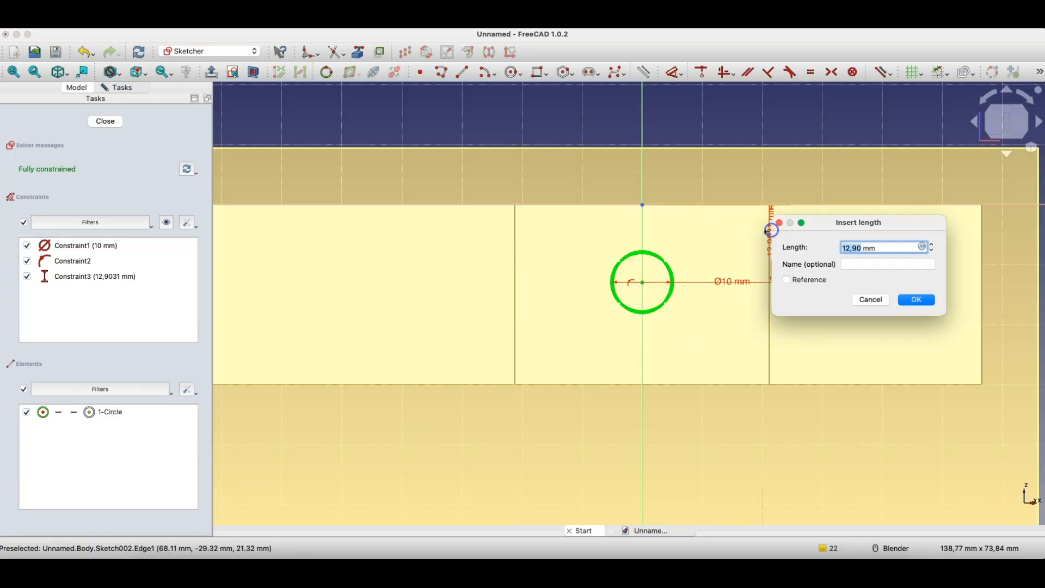
pyautogui.press('Return')
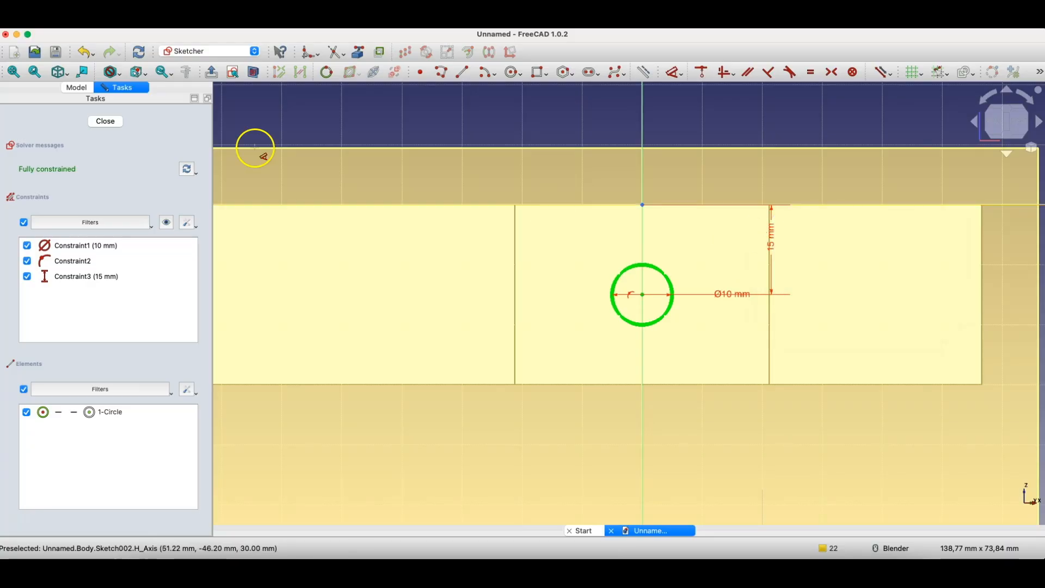
pyautogui.click(109, 122)
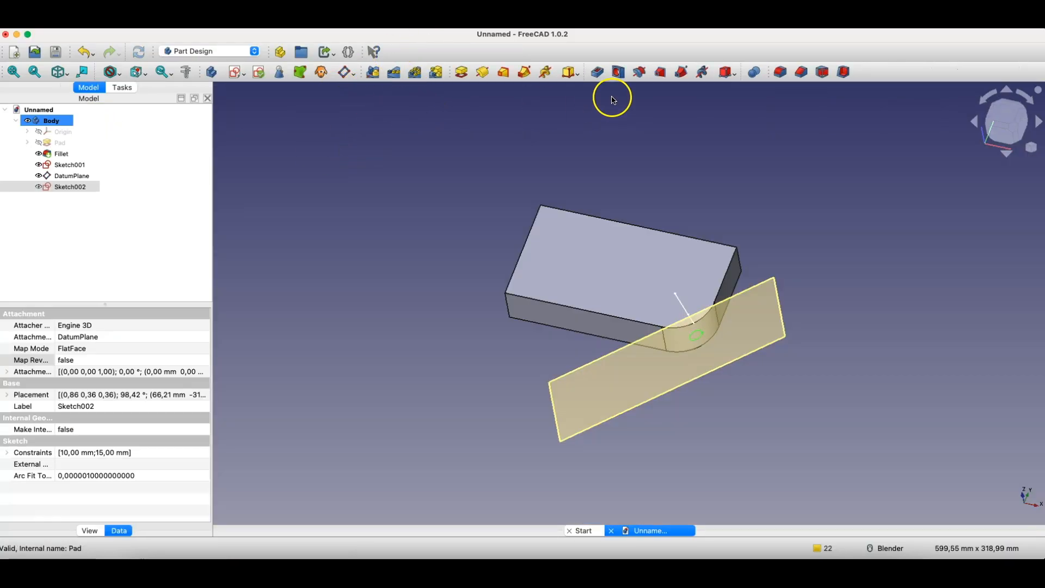
# Step: Cut the circle through the filleted corner as a pocket of type Through all
pyautogui.click(596, 72)
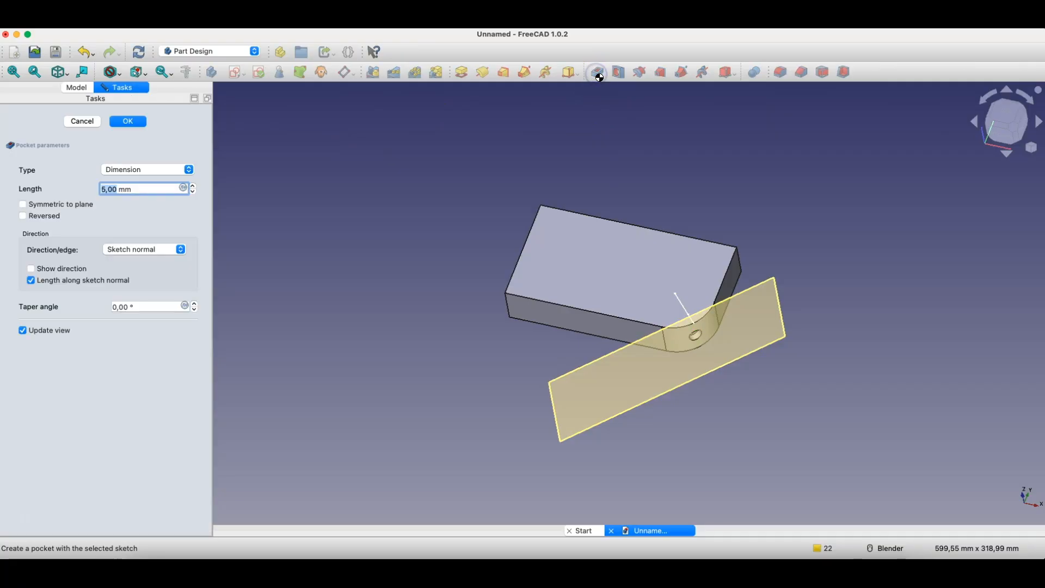
pyautogui.click(116, 170)
pyautogui.click(129, 179)
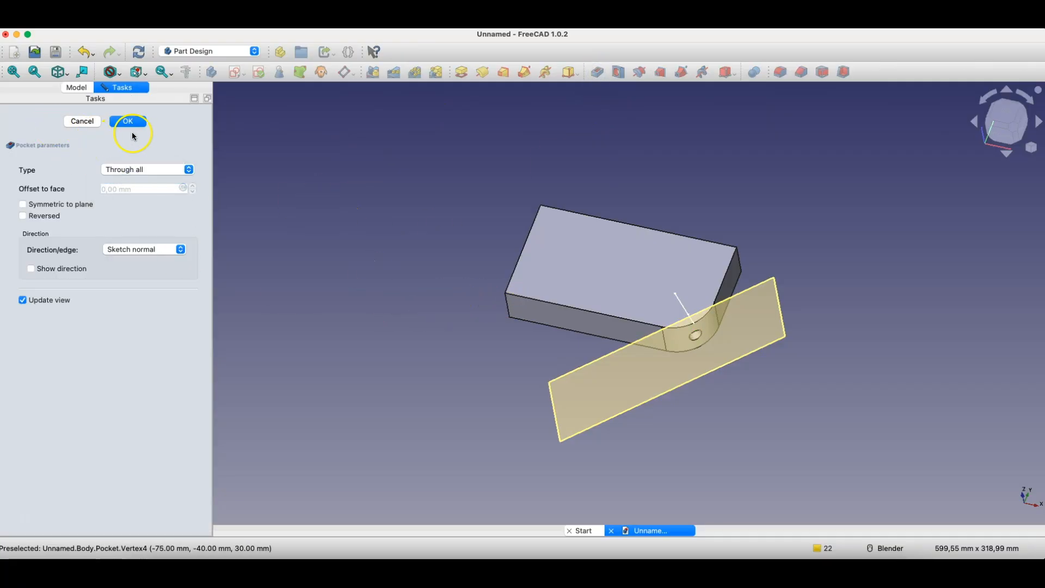
pyautogui.click(127, 121)
pyautogui.moveTo(661, 397); pyautogui.dragTo(619, 346, button='middle')
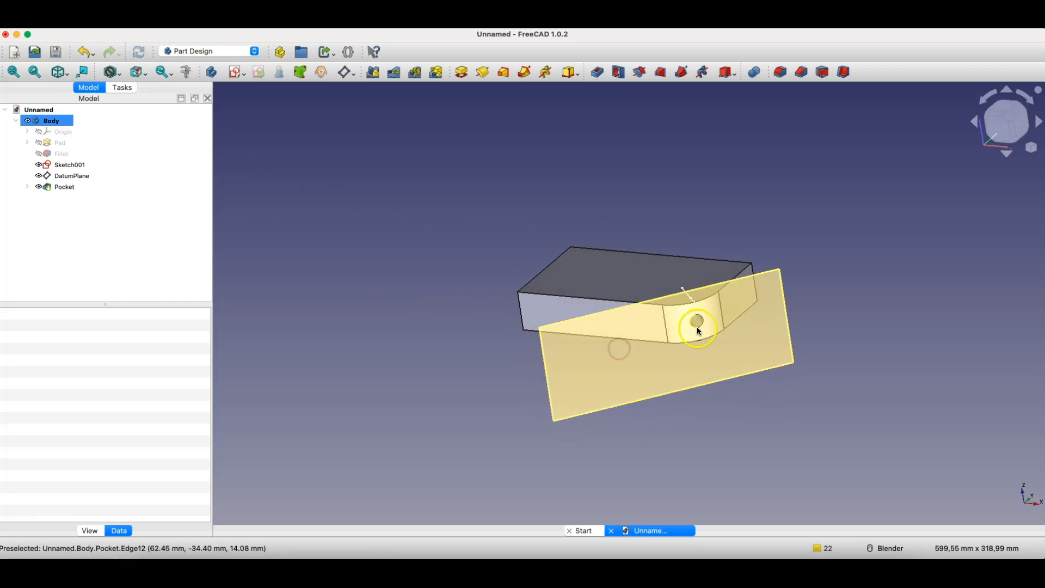
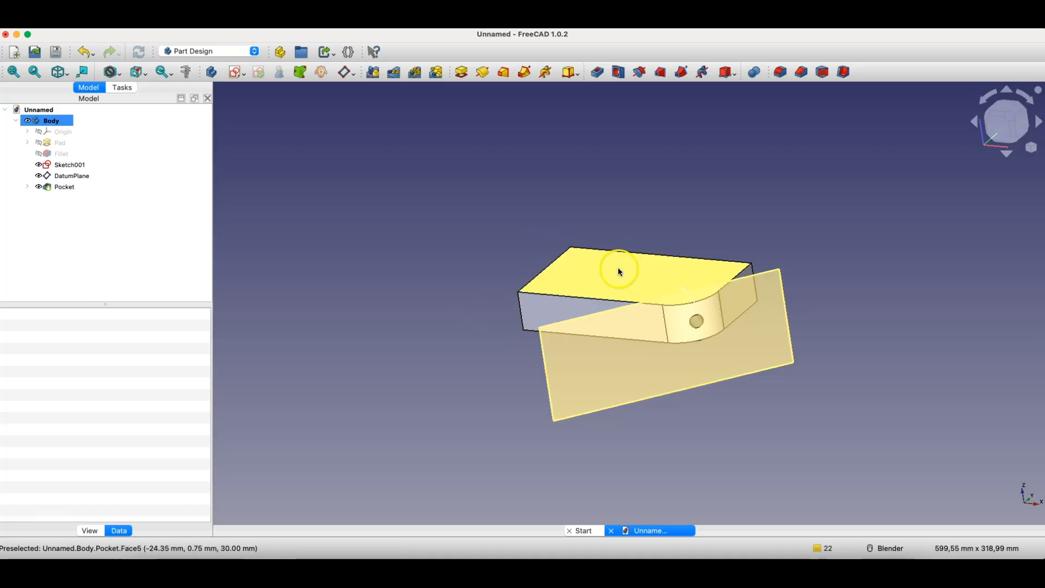
# Step: Sketch a 50 mm diameter circle centred on the origin of the block's top face and pad it 50 mm
pyautogui.click(602, 266)
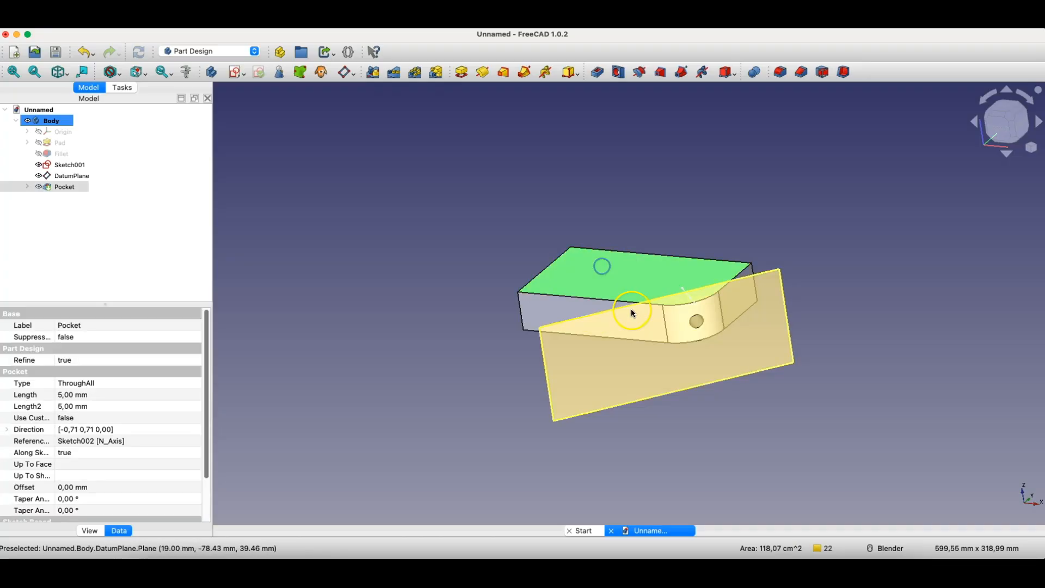
pyautogui.click(234, 74)
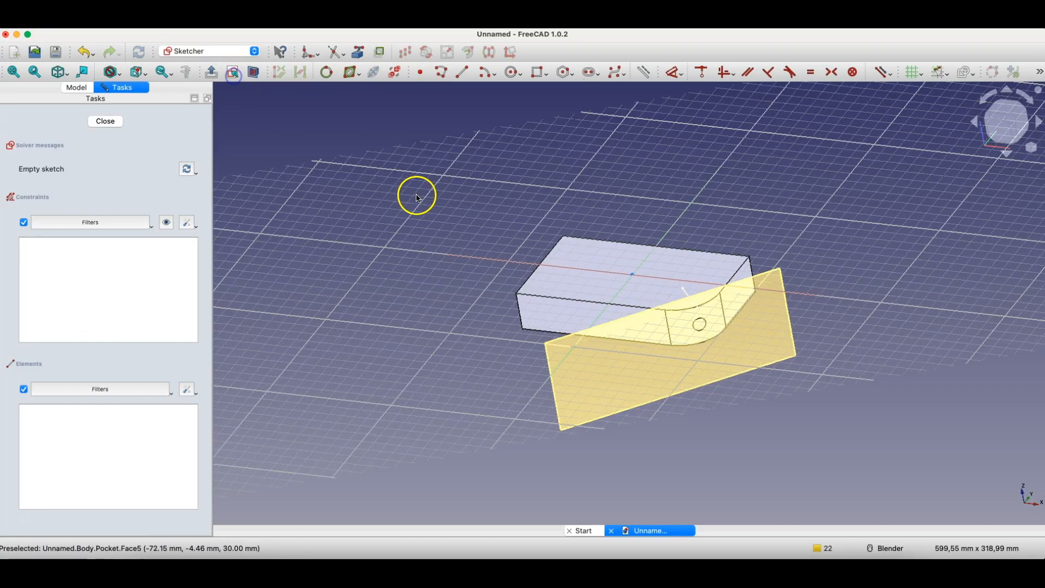
pyautogui.click(511, 74)
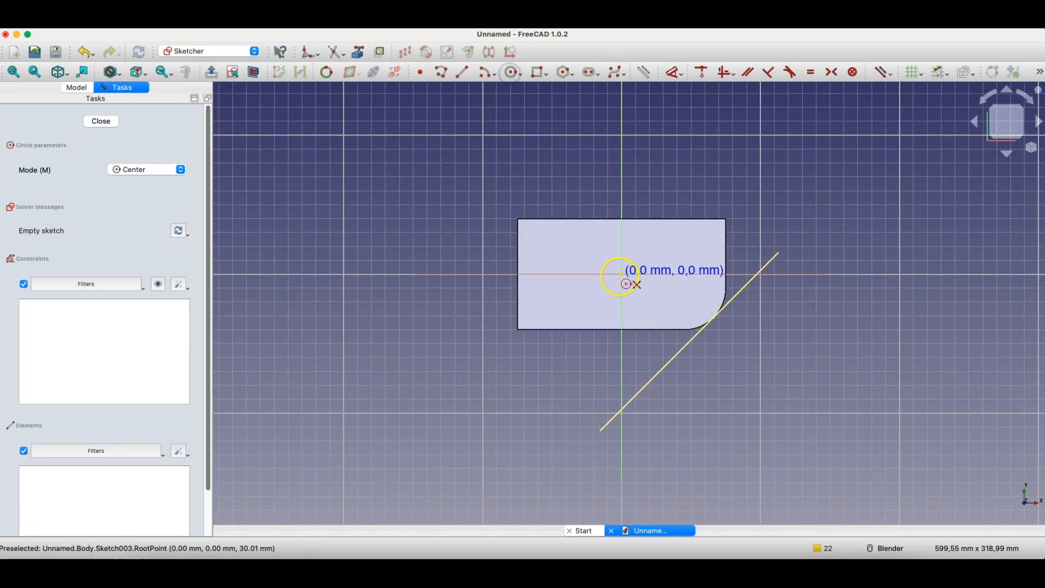
pyautogui.click(621, 274)
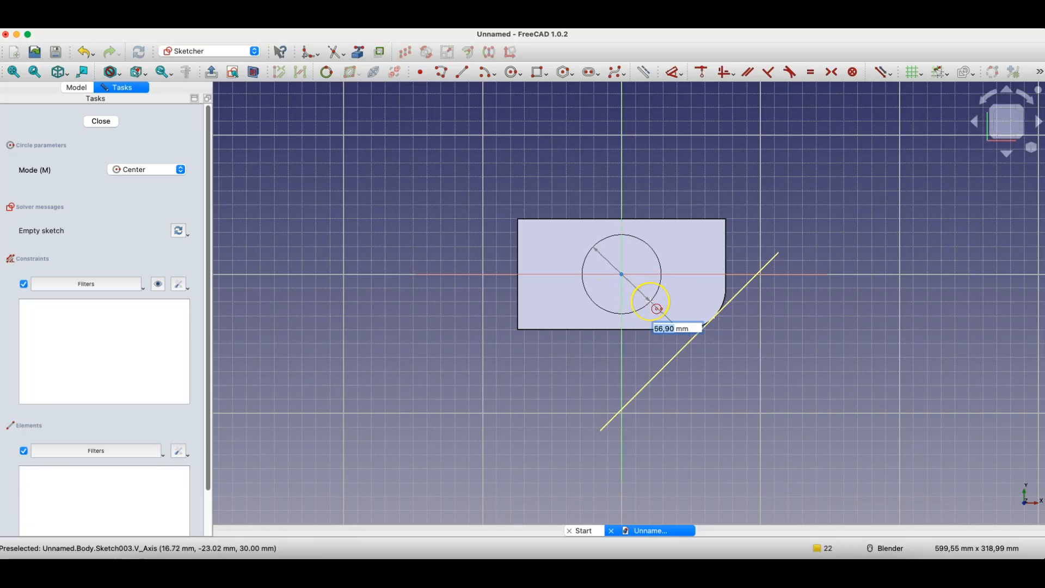
pyautogui.press('Return')
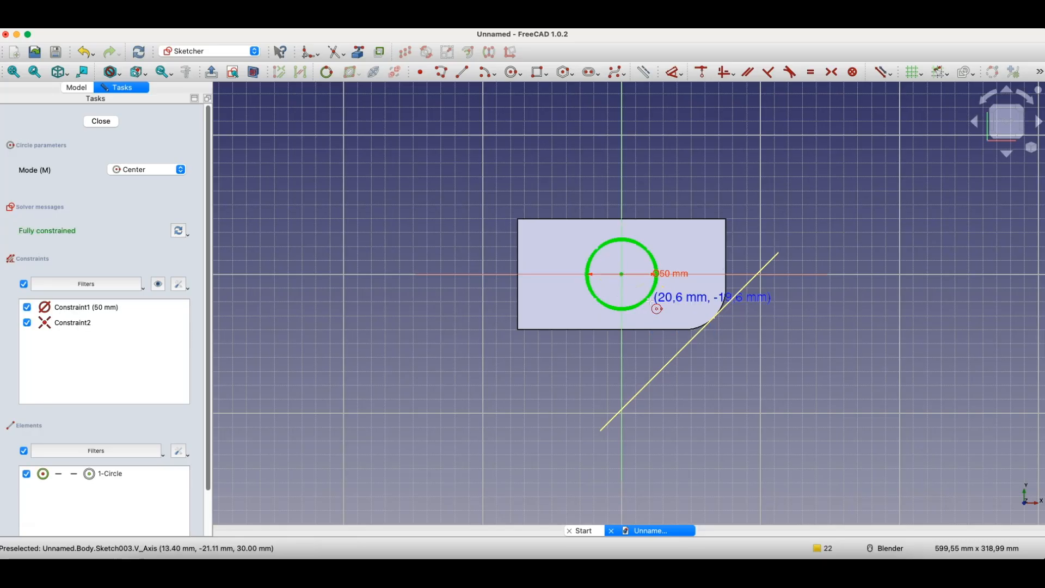
pyautogui.click(109, 122)
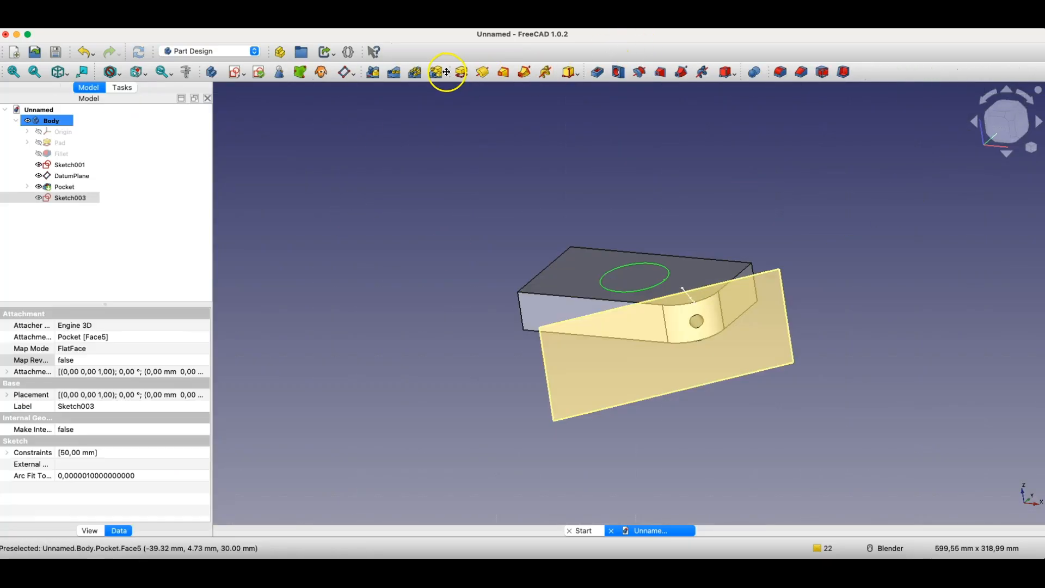
pyautogui.click(463, 72)
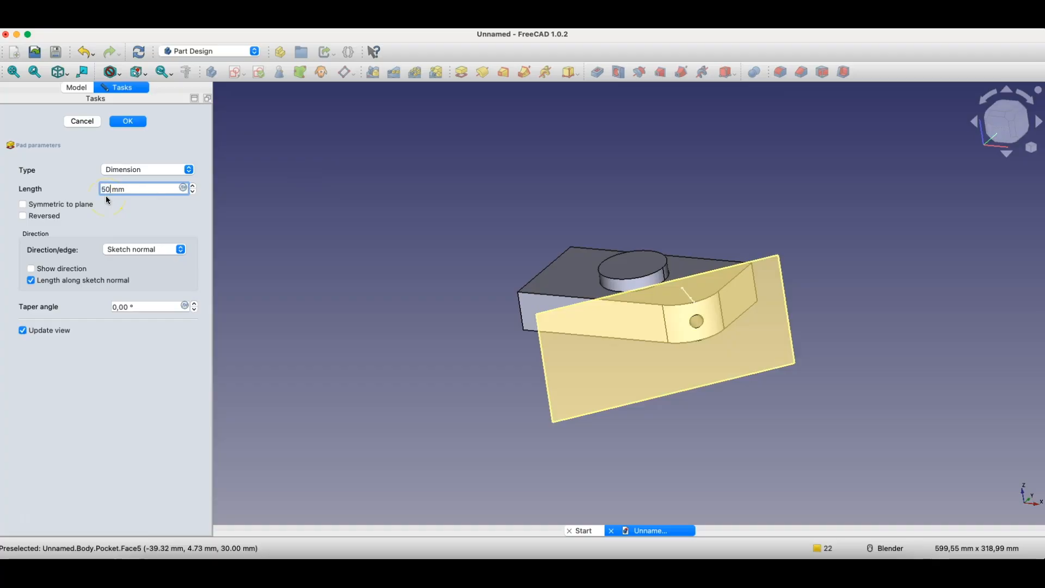
pyautogui.press('Return')
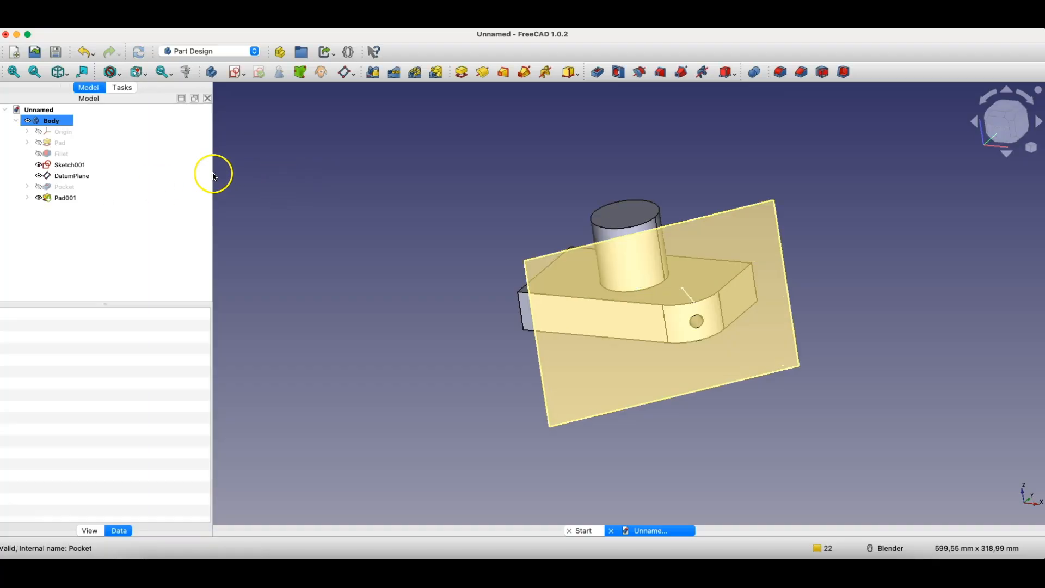
# Step: Hide the datum plane at the filleted corner and the line sketch it is attached to
pyautogui.click(72, 176)
pyautogui.press('space')
pyautogui.click(72, 169)
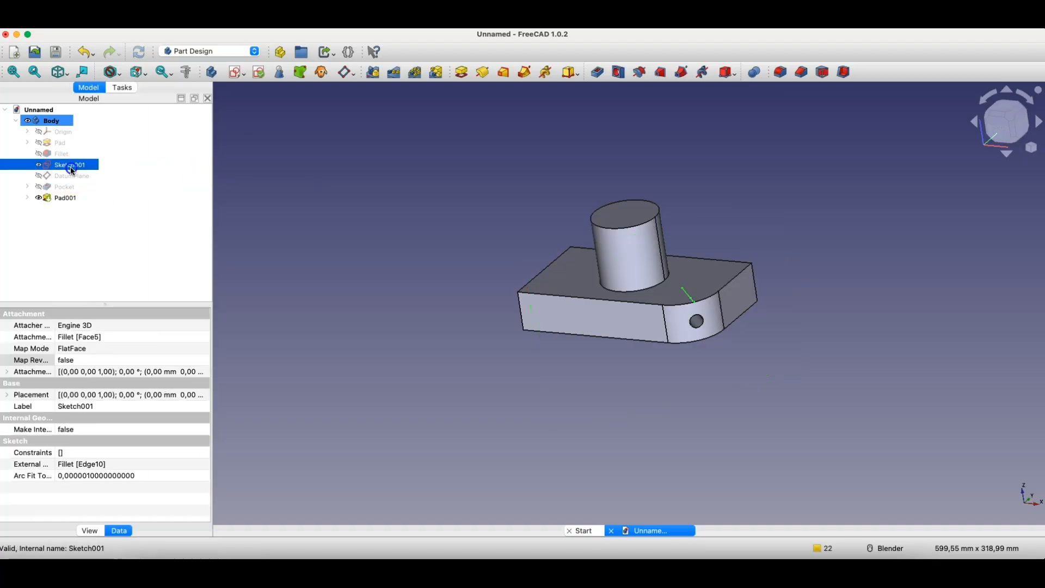
# Step: Start a sketch on the cylinder's top face, reference its circular edge as external geometry and draw a line from the origin to it
pyautogui.click(626, 218)
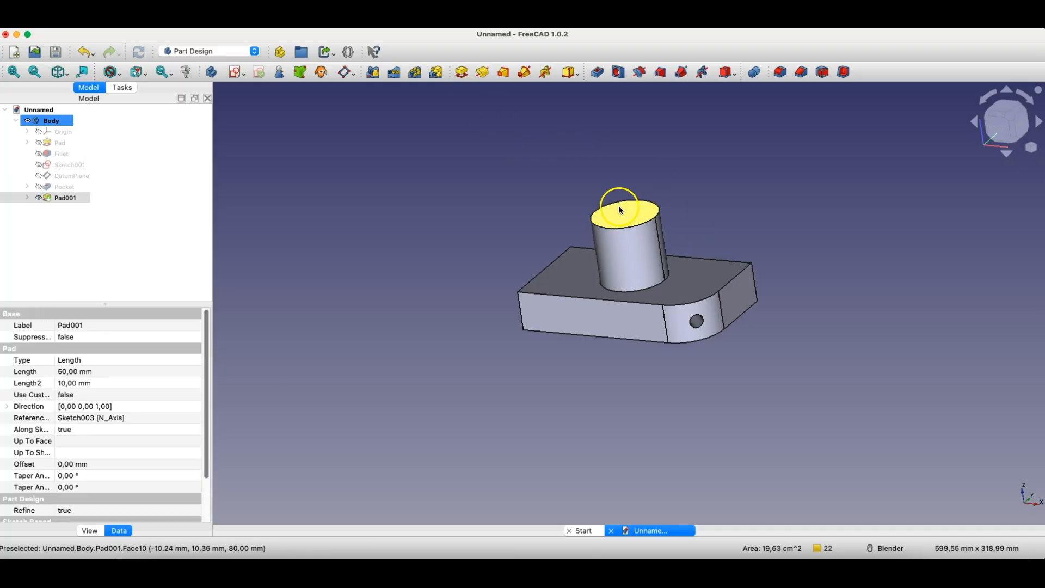
pyautogui.click(233, 77)
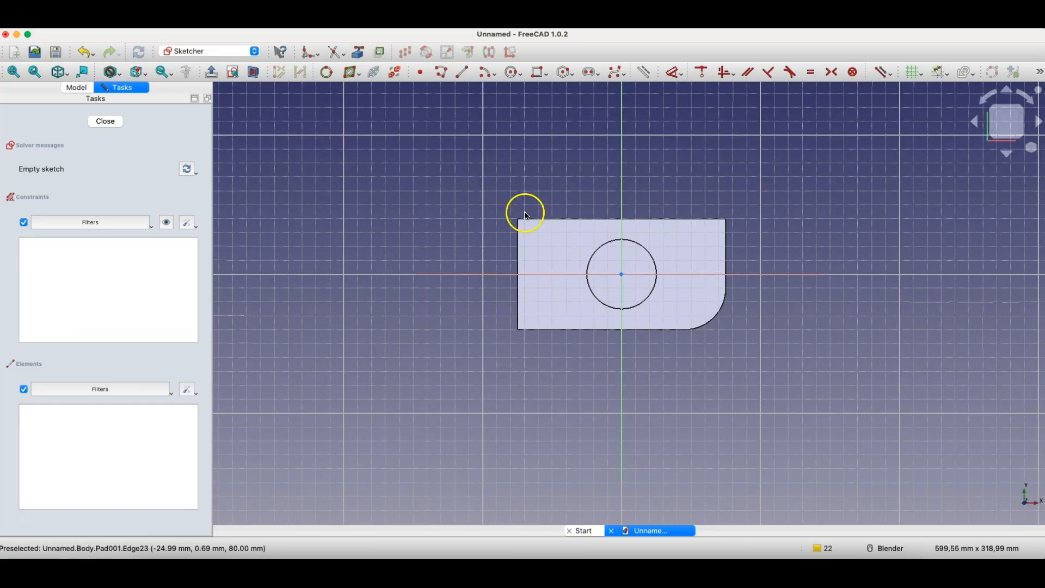
pyautogui.click(357, 55)
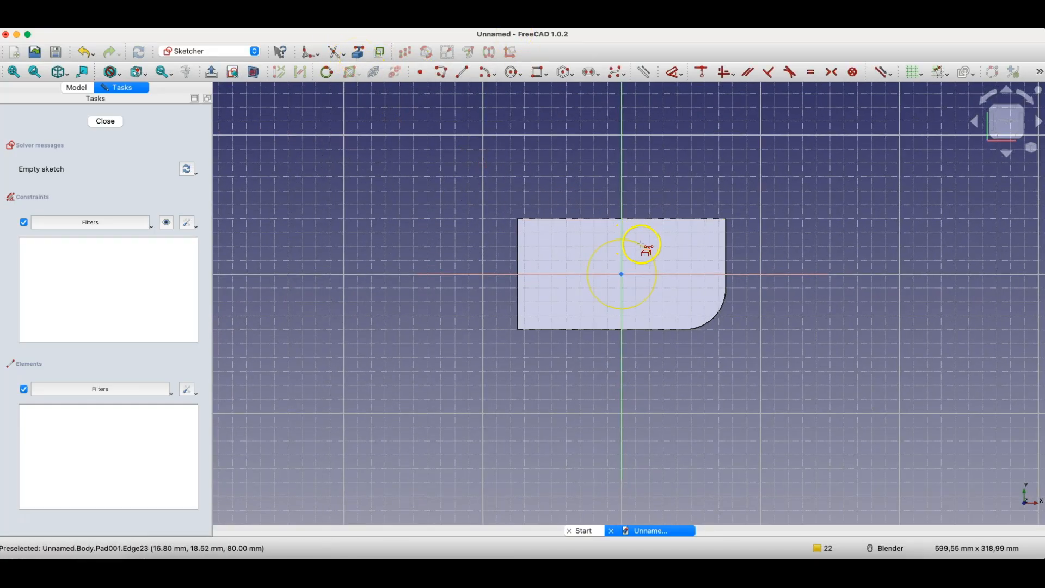
pyautogui.click(465, 75)
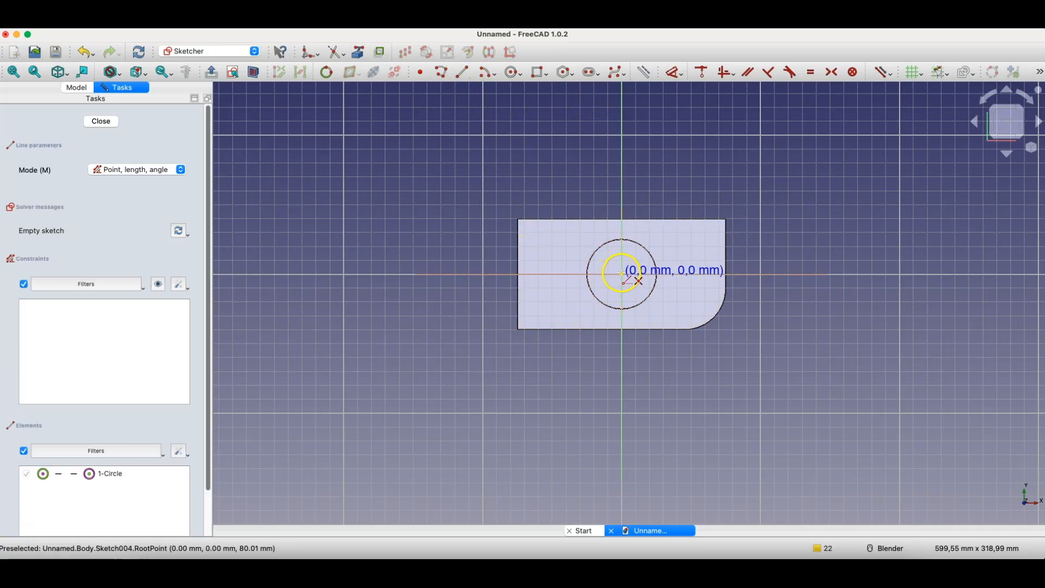
pyautogui.click(622, 274)
pyautogui.click(644, 302)
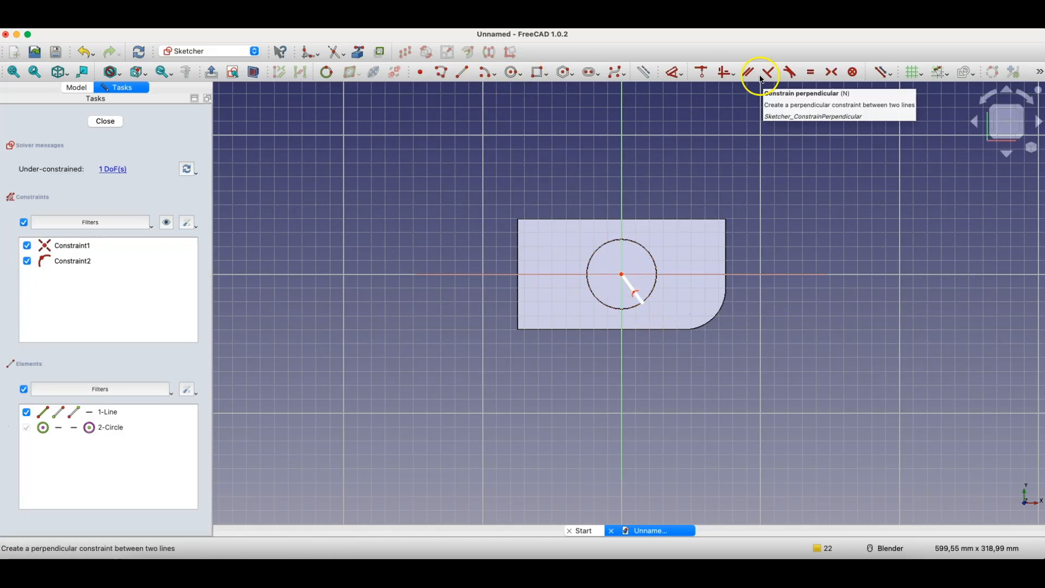
# Step: Constrain the line at 30° to the horizontal axis and close the sketch
pyautogui.click(631, 292)
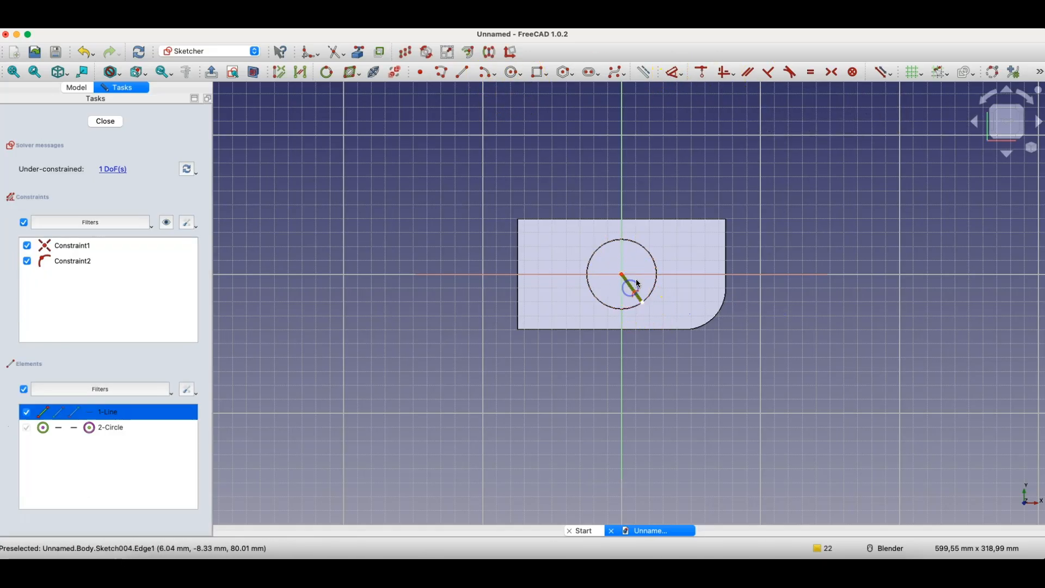
pyautogui.click(675, 72)
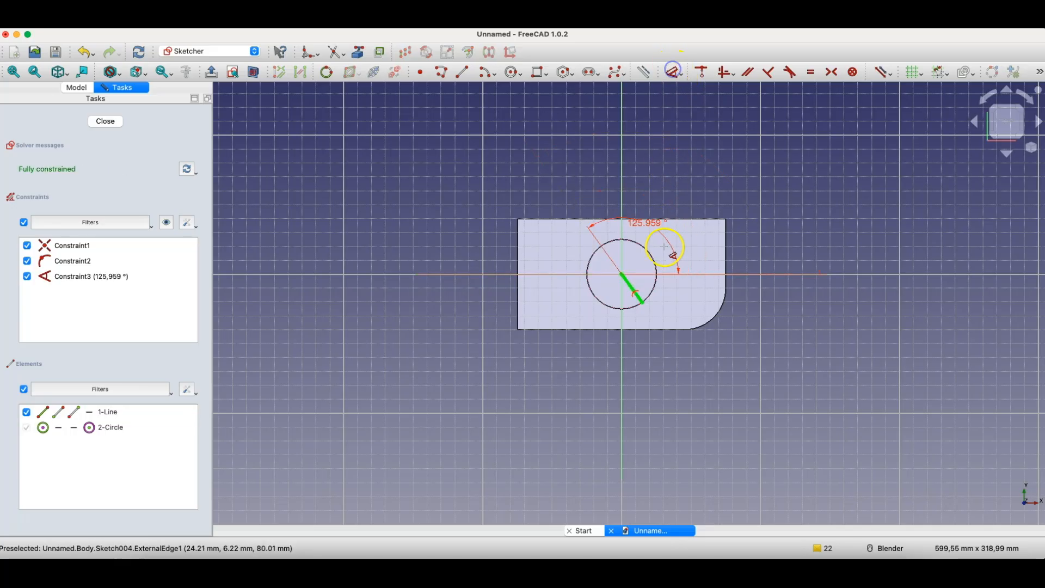
pyautogui.click(662, 298)
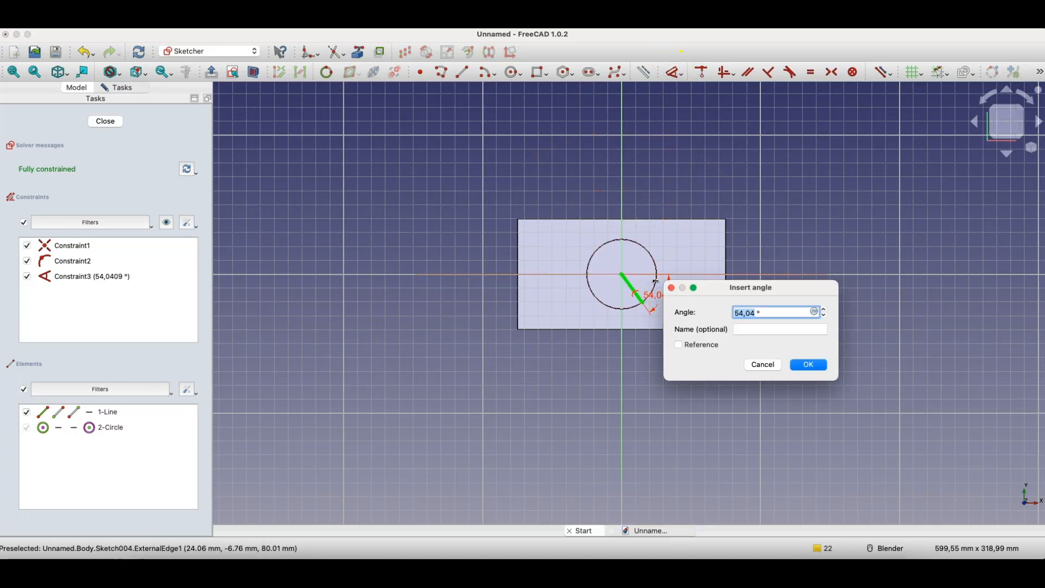
pyautogui.write('30')
pyautogui.press('Return')
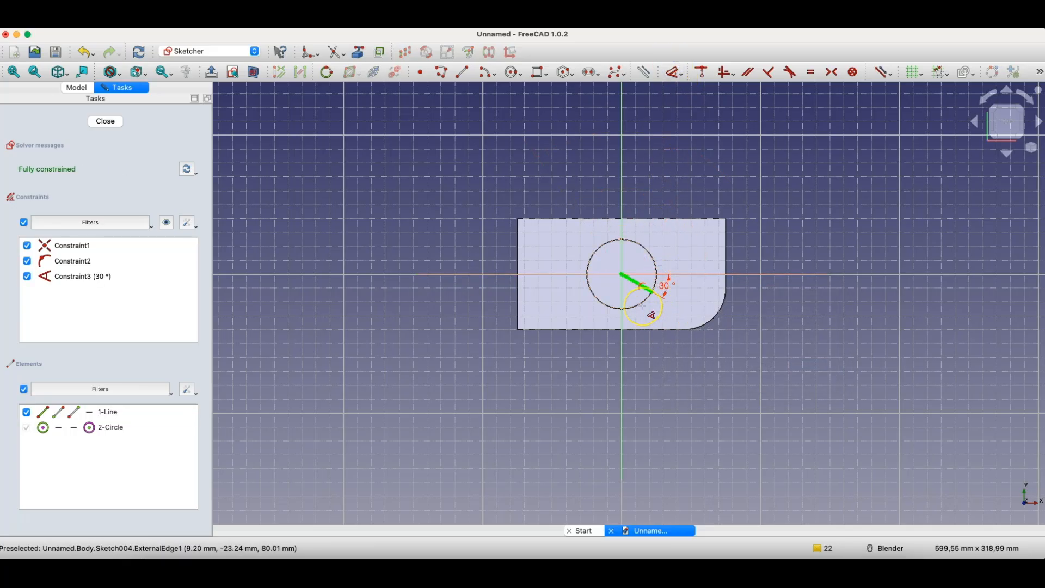
pyautogui.click(113, 124)
pyautogui.click(105, 118)
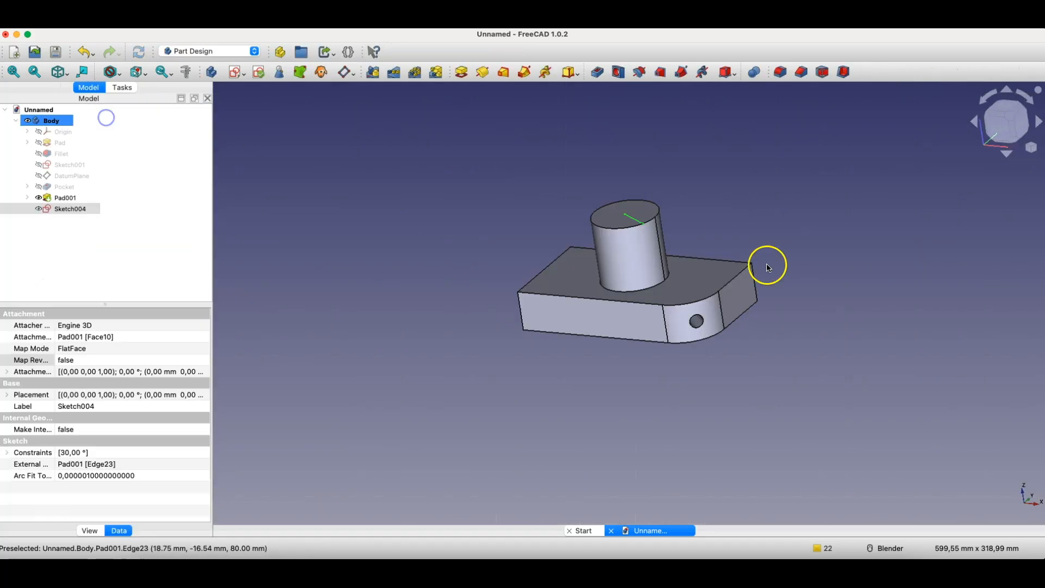
# Step: Create a datum plane from the line and its endpoint on the cylinder's rim, using the Normal to edge attachment mode
pyautogui.scroll(10, 635, 225)
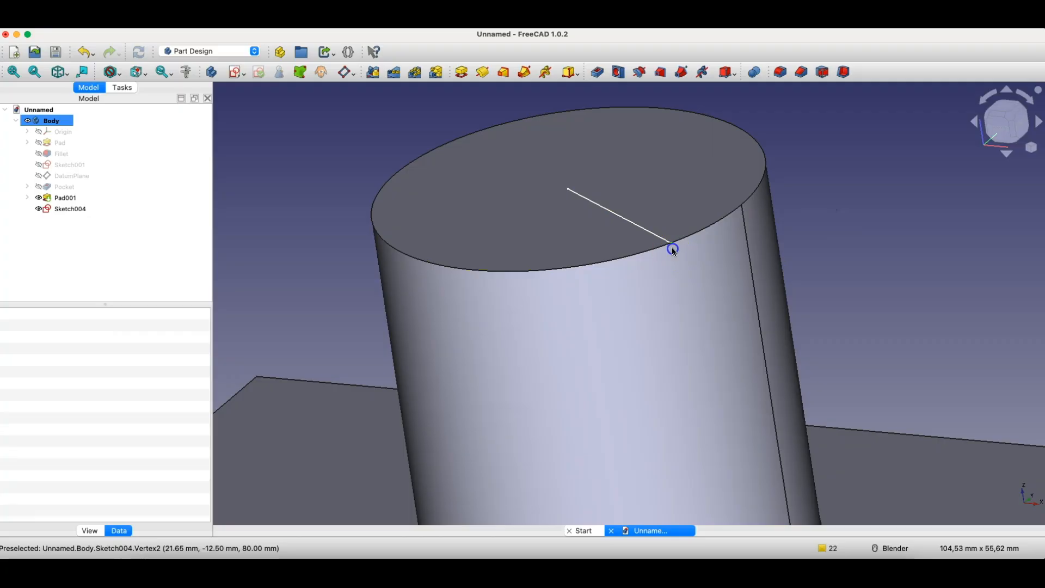
pyautogui.click(673, 246)
pyautogui.keyDown('super'); pyautogui.click(658, 236); pyautogui.keyUp('super')
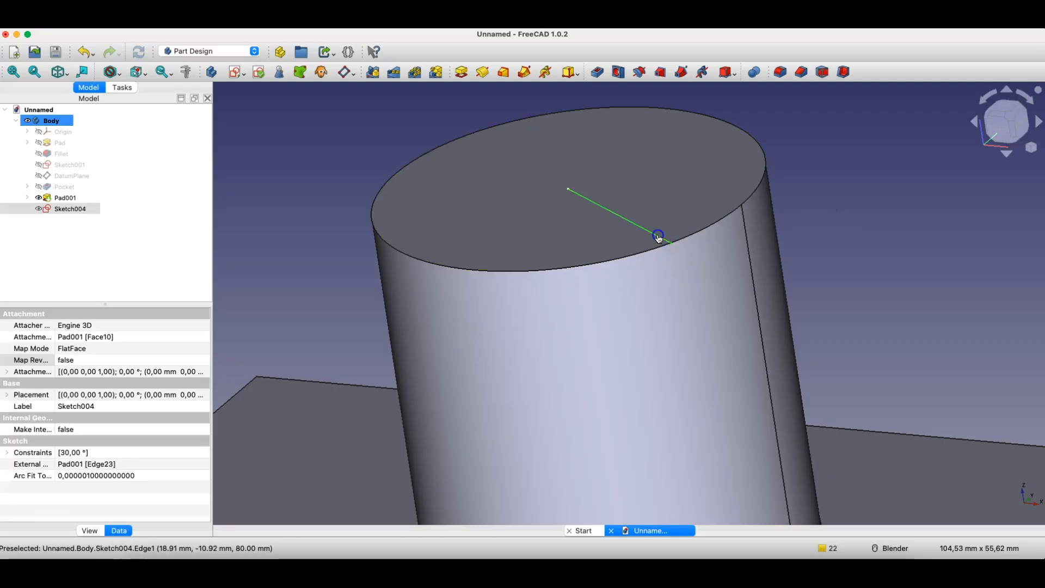
pyautogui.click(350, 76)
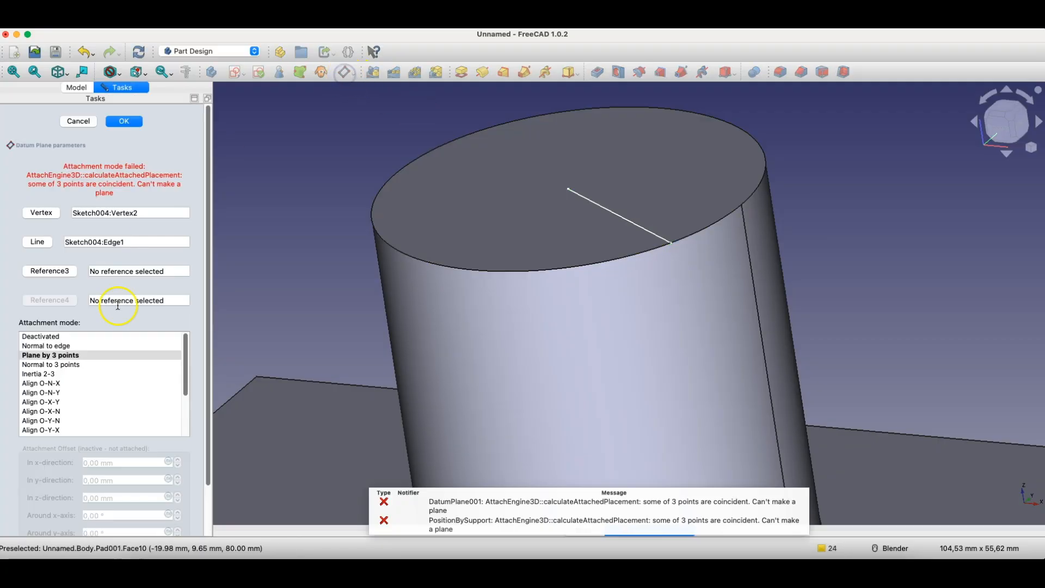
pyautogui.click(55, 347)
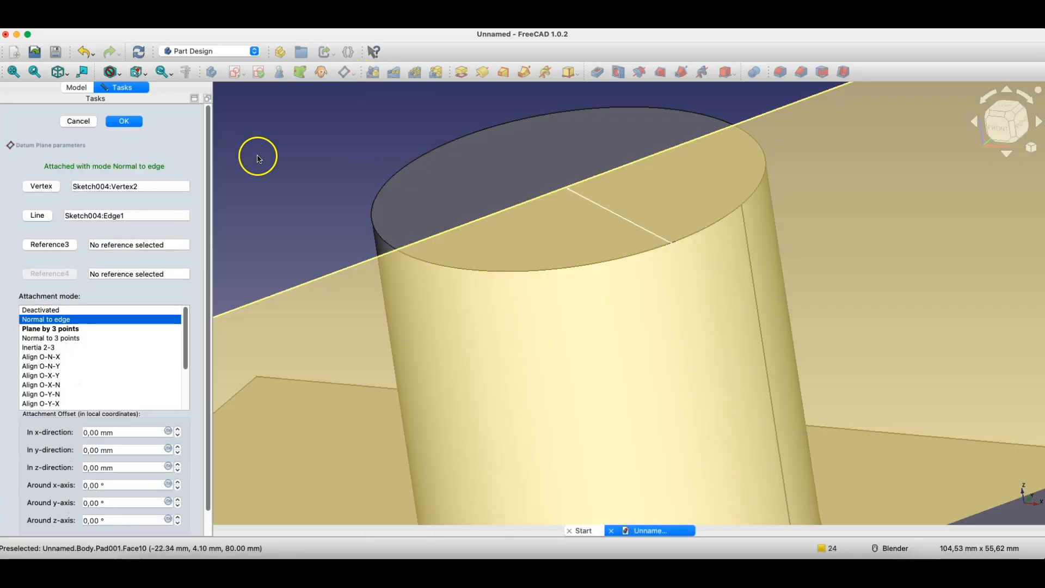
pyautogui.click(112, 122)
# Step: Create a sketch on the datum plane at the cylinder and close it without drawing anything
pyautogui.scroll(-3, 442, 231)
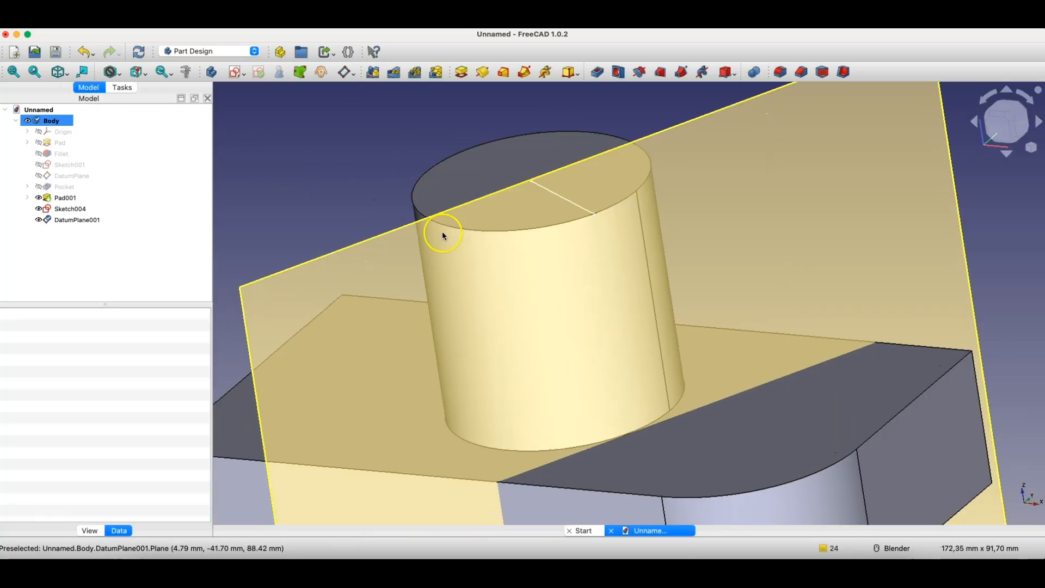
pyautogui.click(338, 279)
pyautogui.click(237, 72)
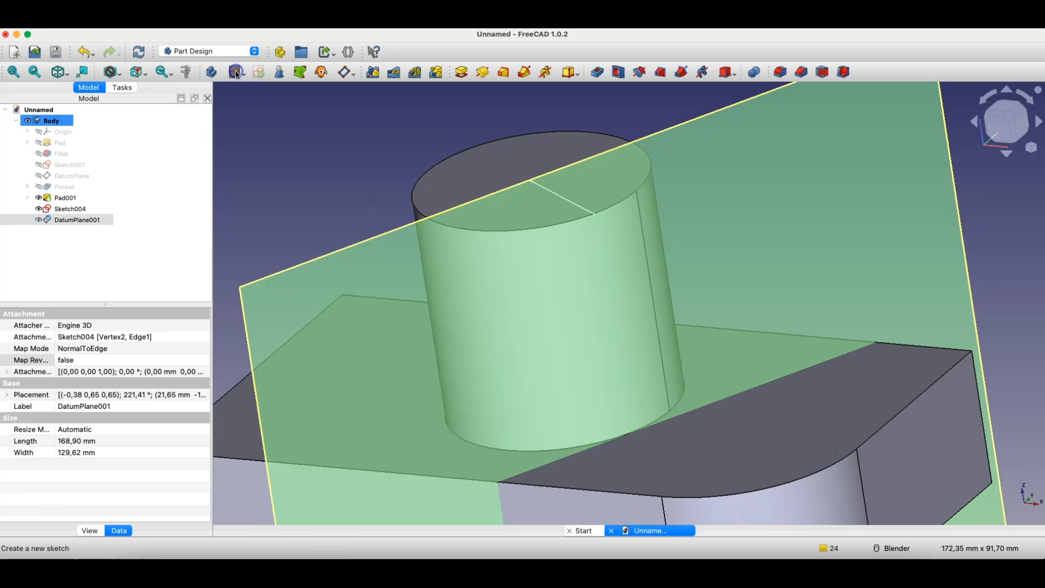
pyautogui.click(104, 122)
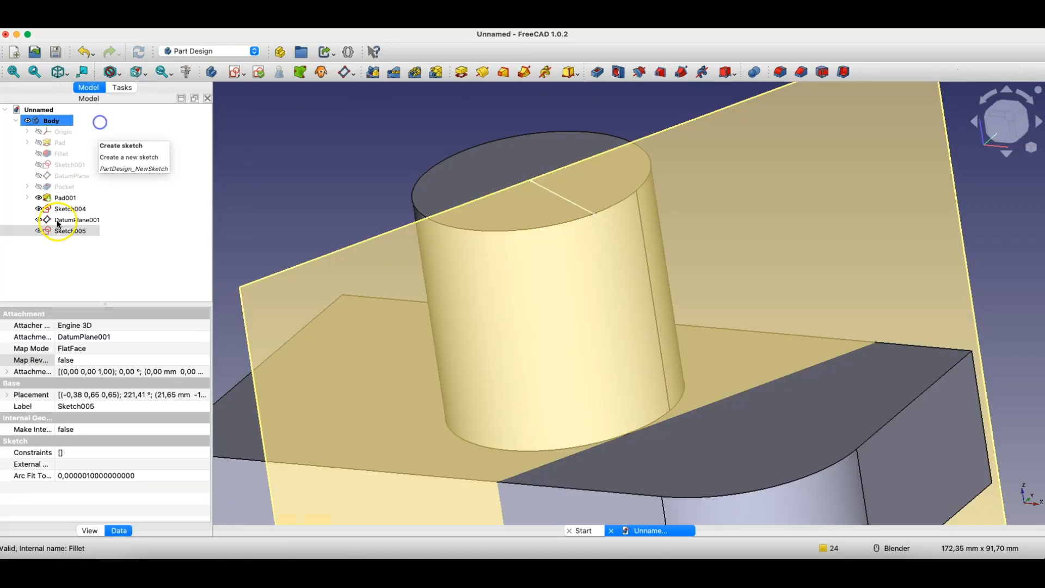
# Step: Set Map Reversed to true for the sketch on the cylinder's datum plane and open that sketch for editing
pyautogui.click(71, 220)
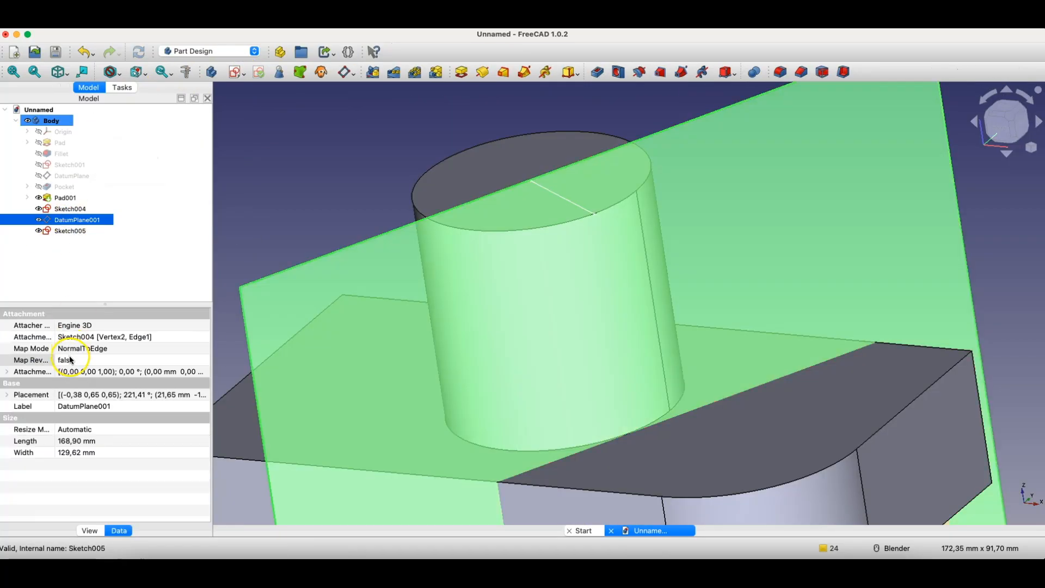
pyautogui.press('Down')
pyautogui.doubleClick(76, 232)
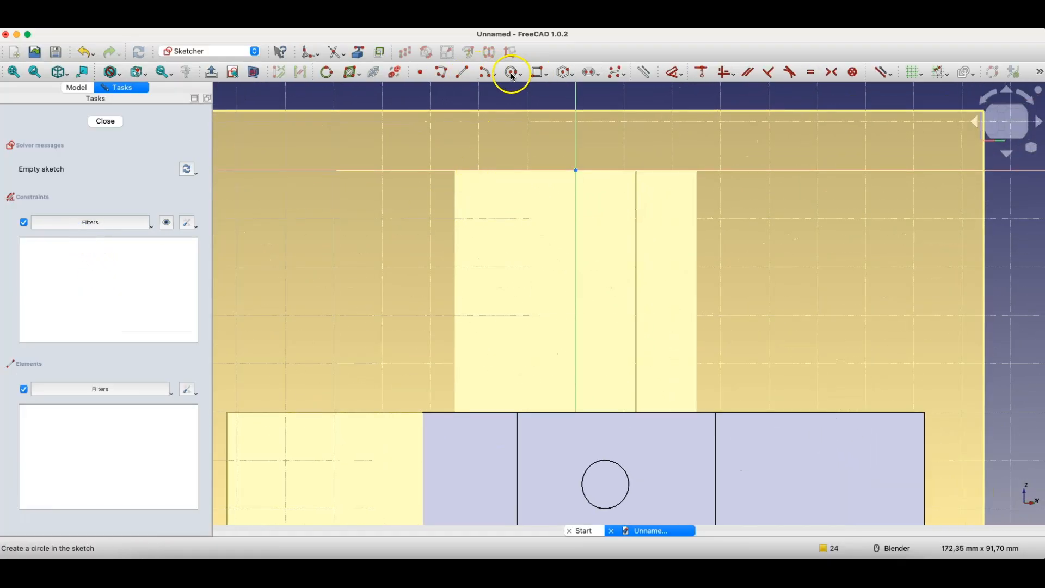
# Step: Draw a 10 mm diameter circle centred on the vertical axis below the origin, within the cylinder's outline, and close the sketch
pyautogui.click(513, 72)
pyautogui.click(574, 236)
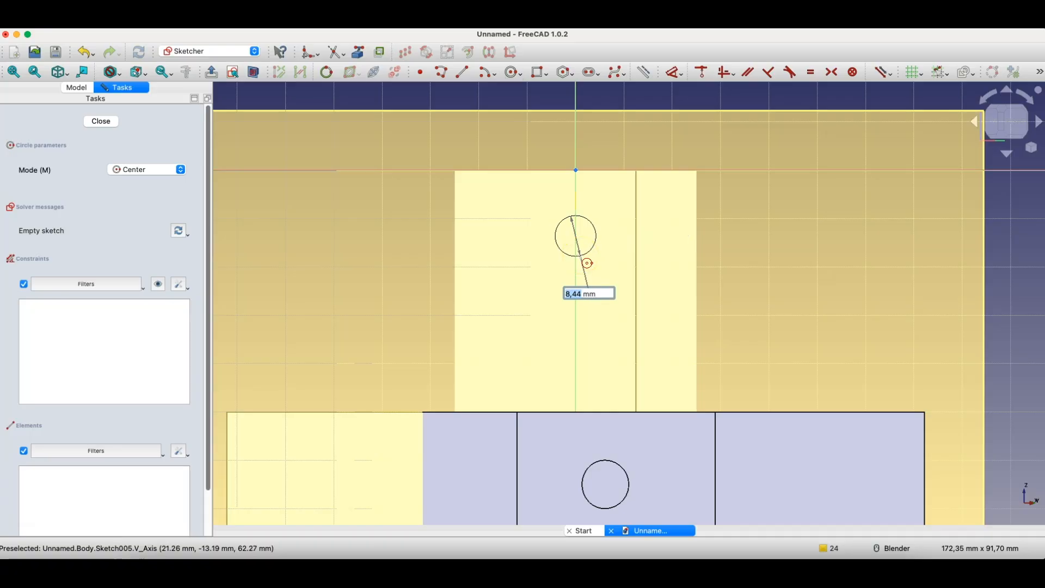
pyautogui.write('10')
pyautogui.press('Return')
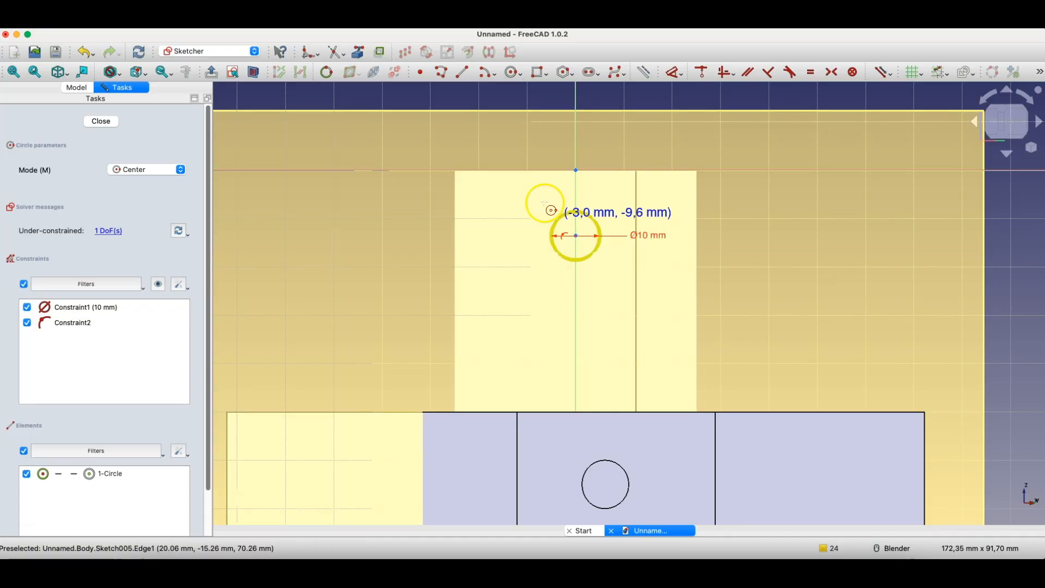
pyautogui.click(101, 121)
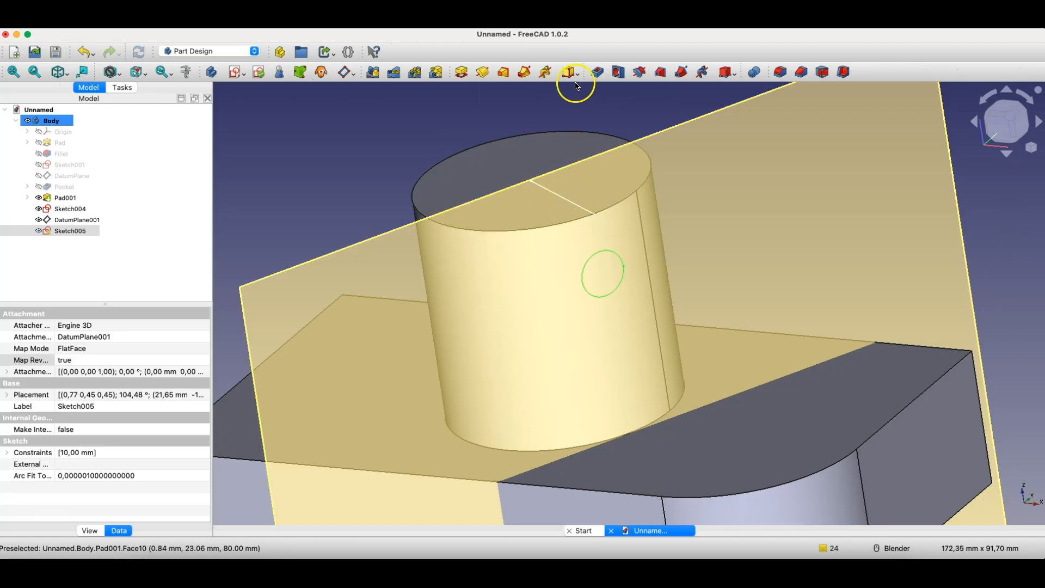
# Step: Try padding the circle sketch 14 mm with the Dimension type
pyautogui.click(462, 72)
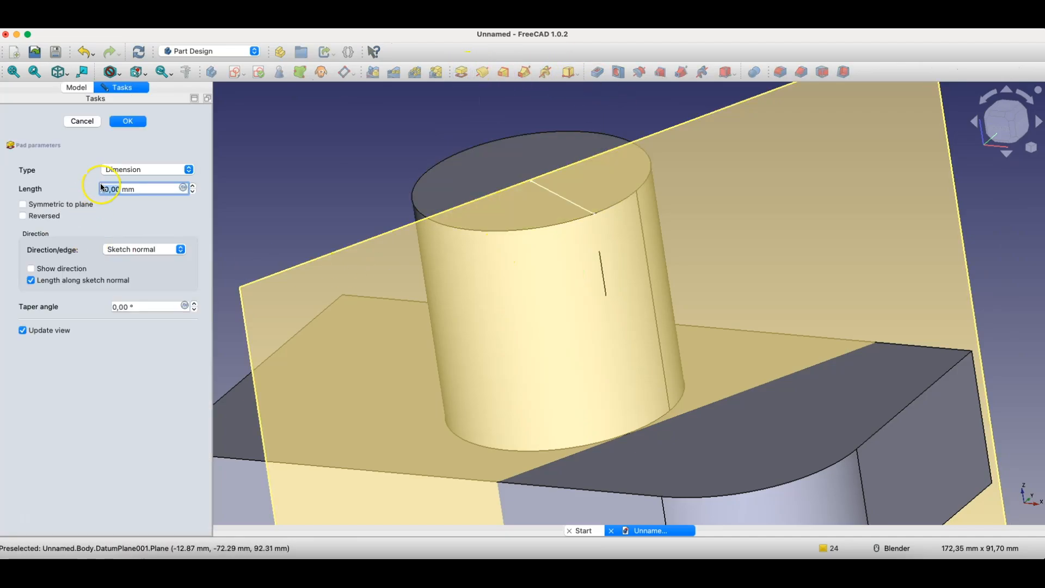
pyautogui.click(129, 169)
pyautogui.click(123, 169)
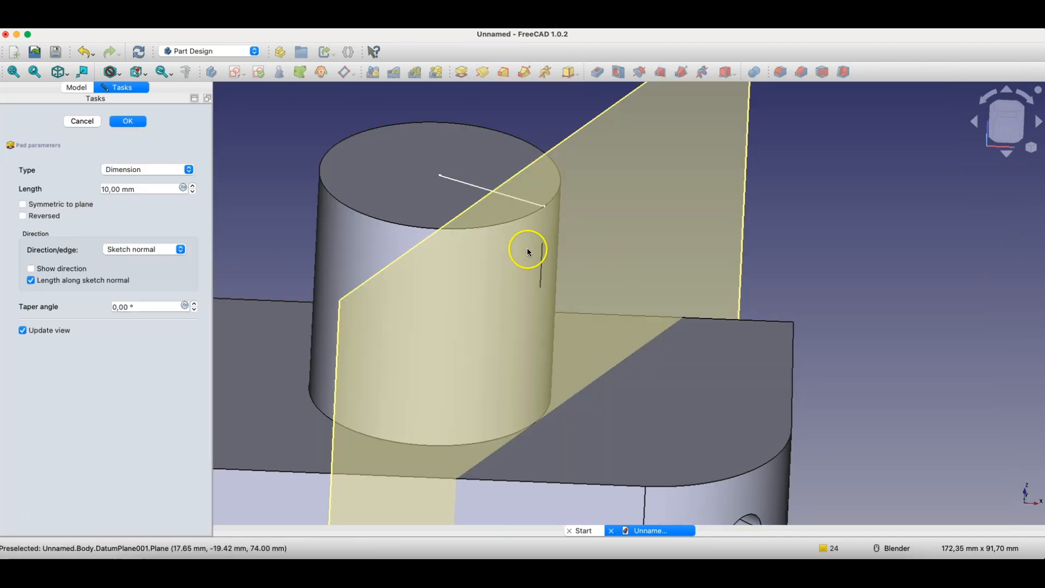
pyautogui.click(192, 186)
pyautogui.click(193, 186)
pyautogui.click(193, 186)
pyautogui.click(193, 186)
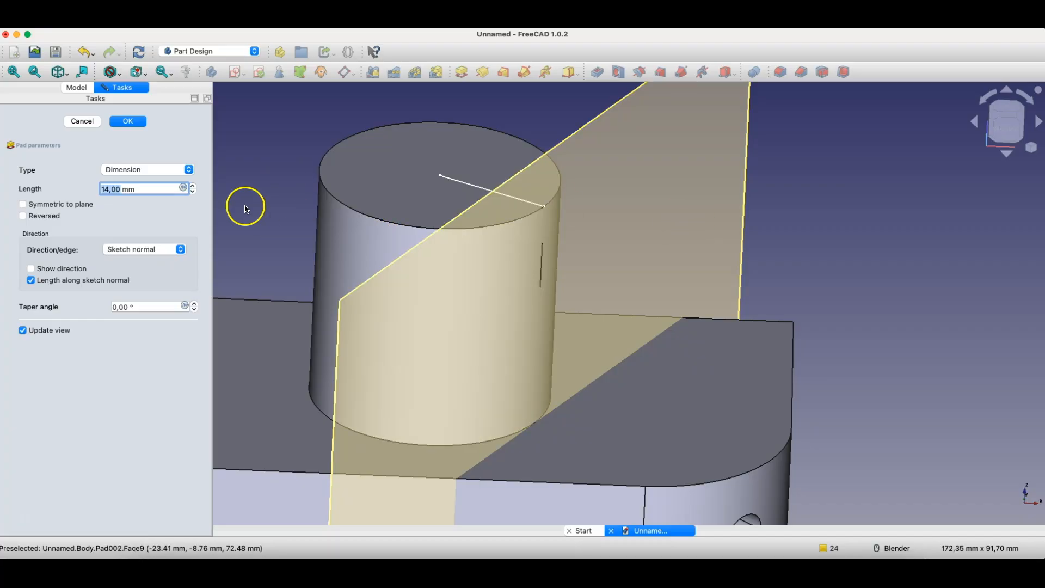
# Step: Try the pad with the Two dimensions type, using lengths of 18 mm and 13 mm, and cancel it
pyautogui.click(153, 171)
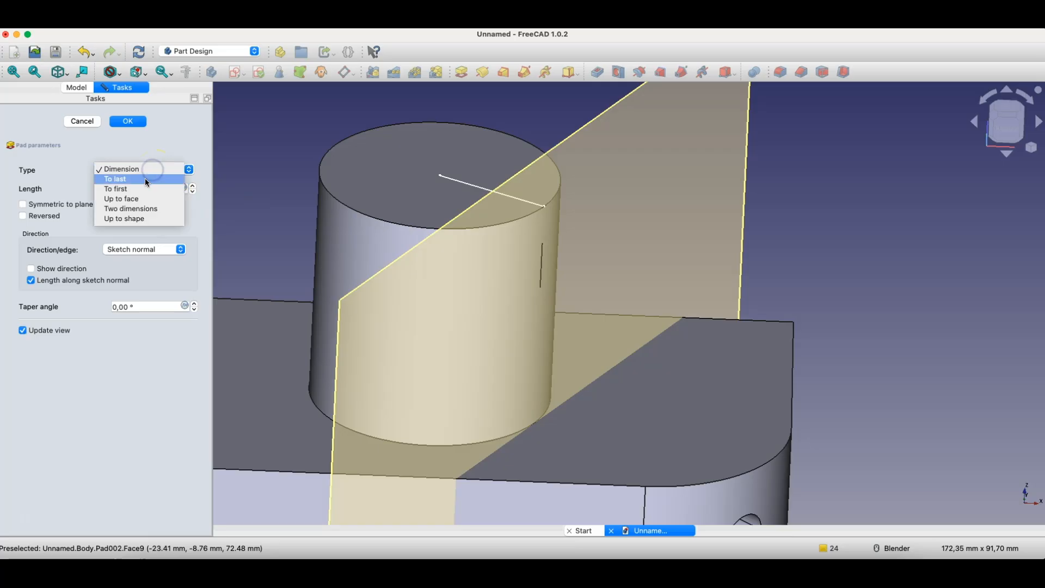
pyautogui.click(146, 213)
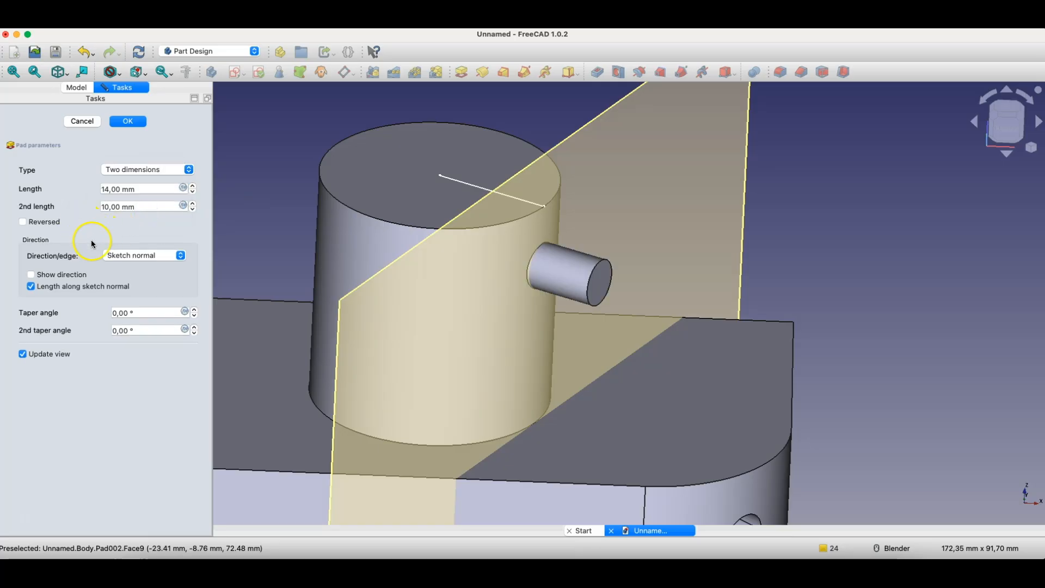
pyautogui.click(192, 204)
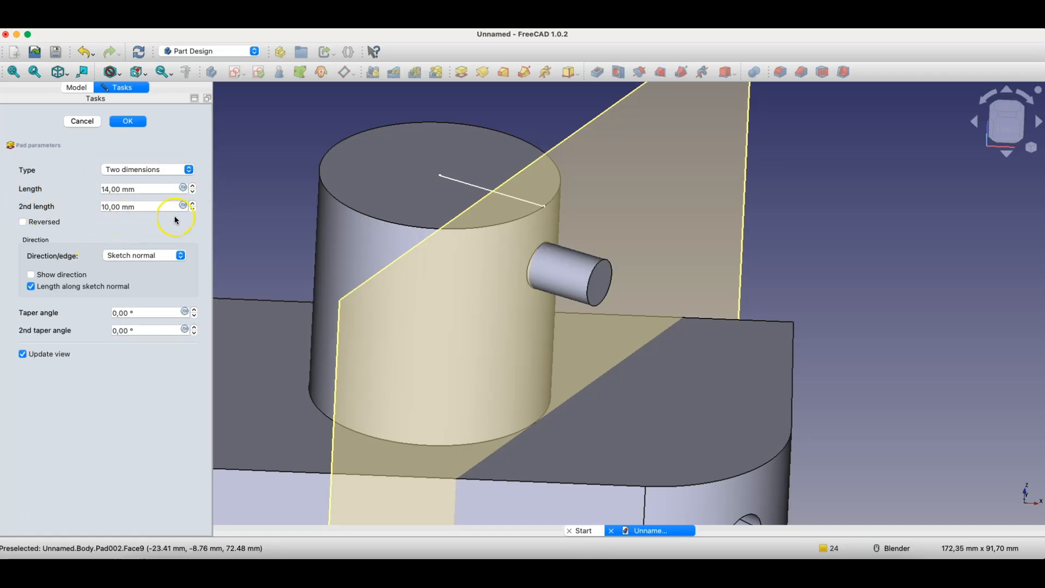
pyautogui.click(192, 204)
pyautogui.click(192, 204)
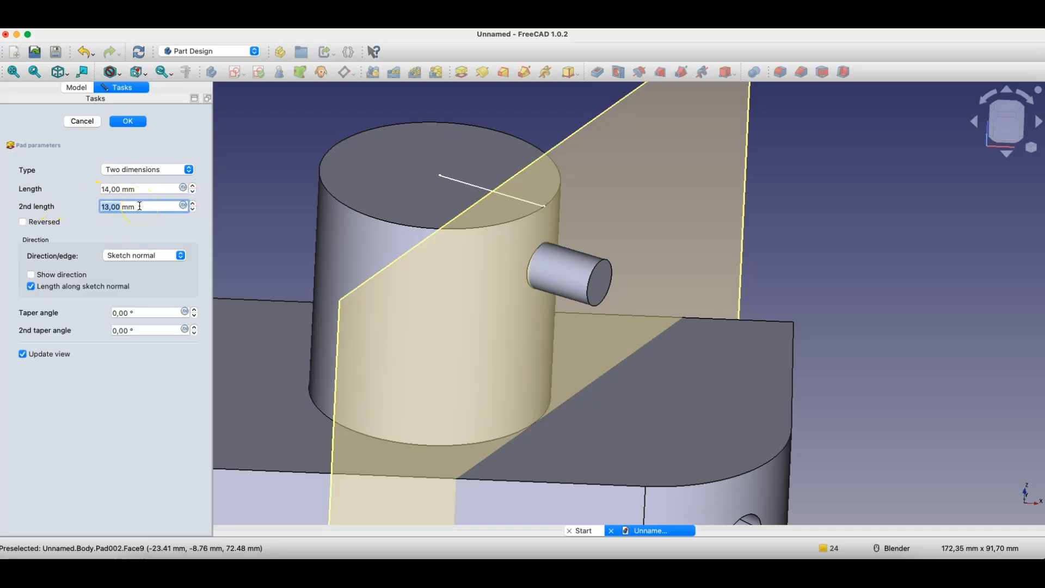
pyautogui.click(193, 186)
pyautogui.click(193, 186)
pyautogui.click(193, 185)
pyautogui.click(193, 186)
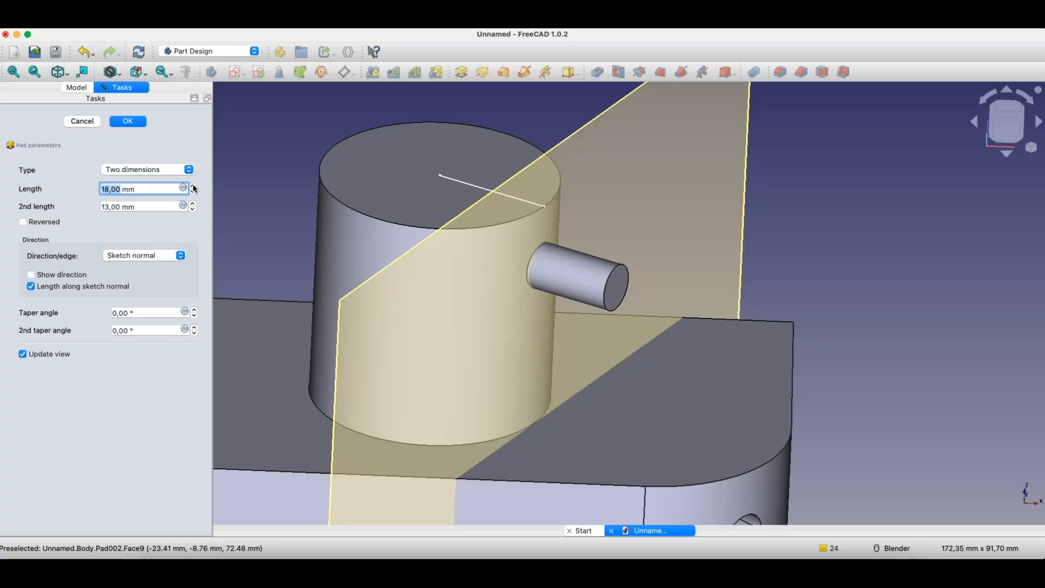
pyautogui.click(87, 123)
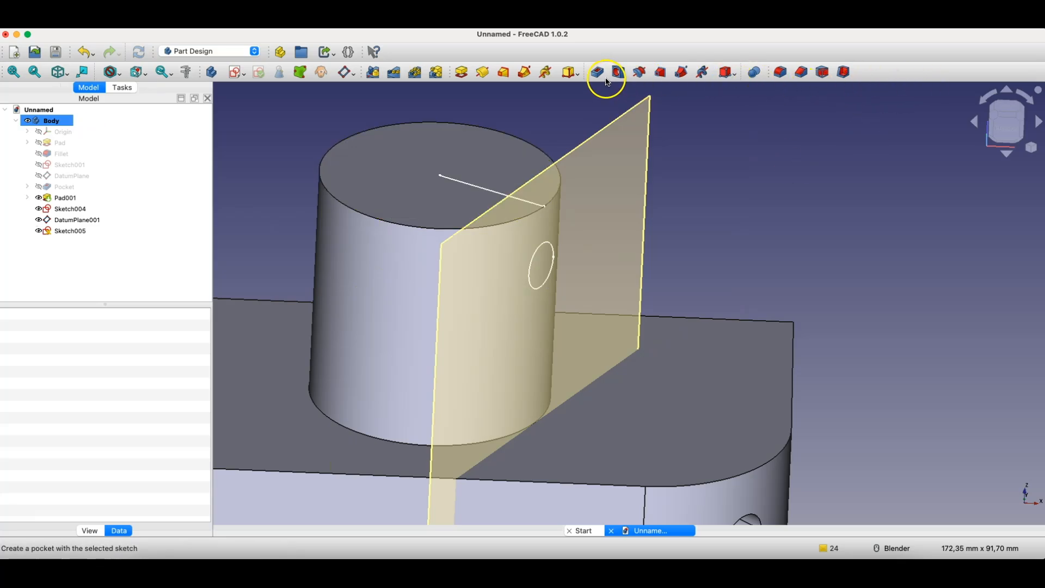
# Step: Pocket the circle sketch 5 mm deep into the cylinder's side, using the Dimension type
pyautogui.click(608, 81)
pyautogui.click(69, 120)
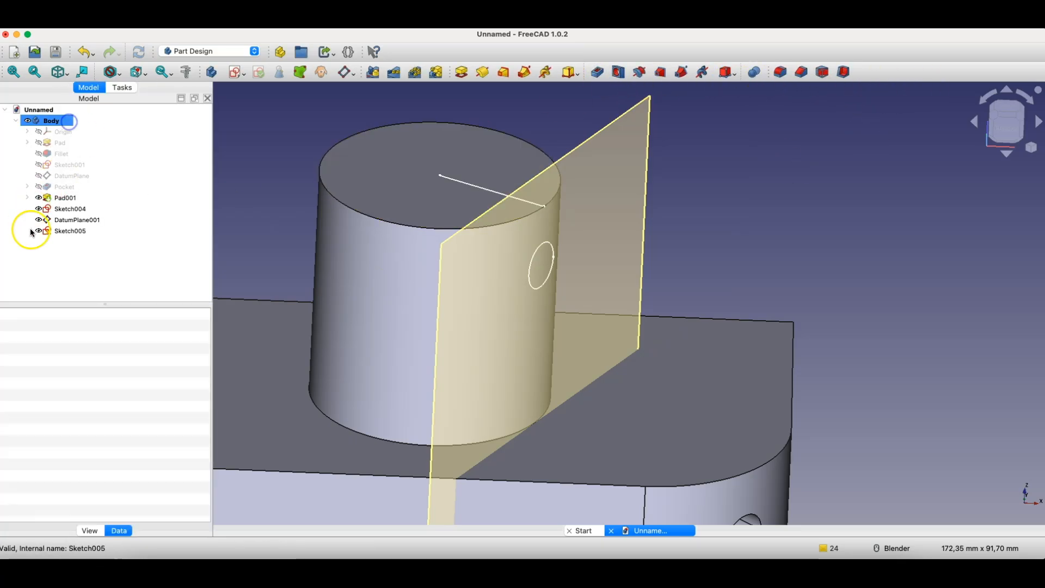
pyautogui.click(31, 229)
pyautogui.click(597, 73)
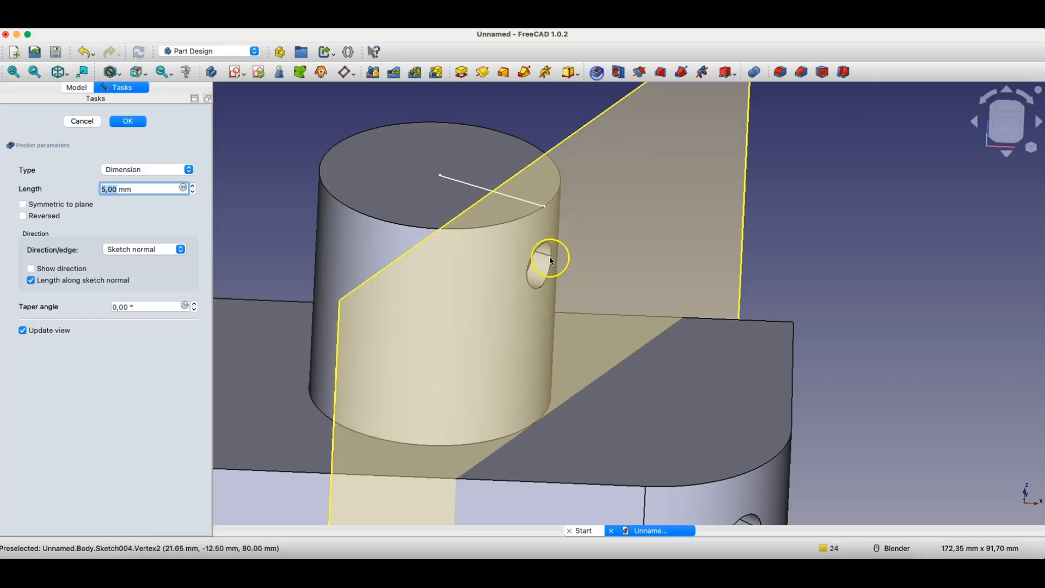
pyautogui.click(134, 120)
pyautogui.moveTo(569, 155); pyautogui.dragTo(580, 229, button='middle')
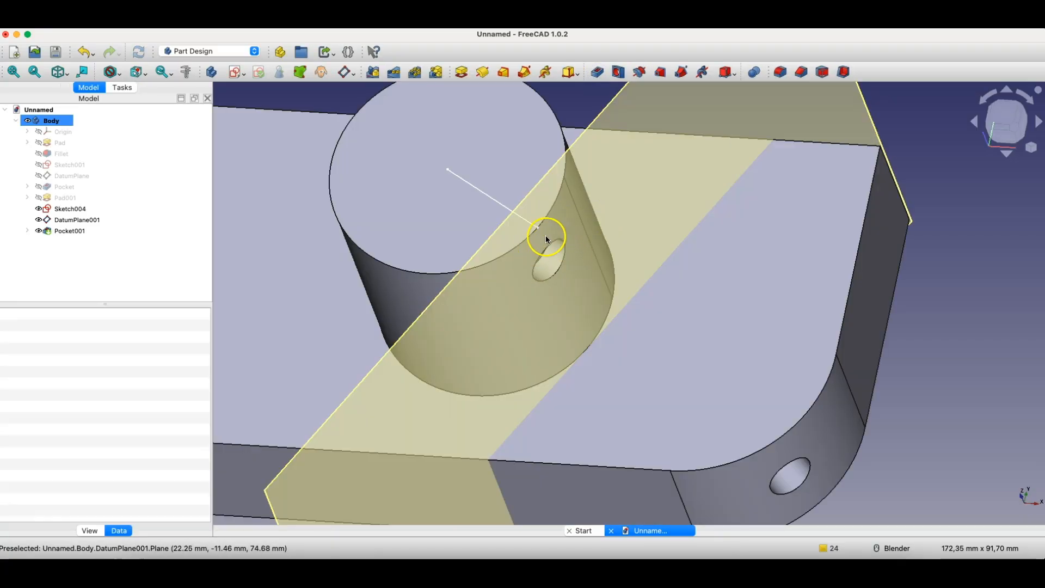
# Step: Set the angle of the line in the cylinder's top-face sketch to 45° and close the sketch
pyautogui.doubleClick(64, 212)
pyautogui.doubleClick(592, 246)
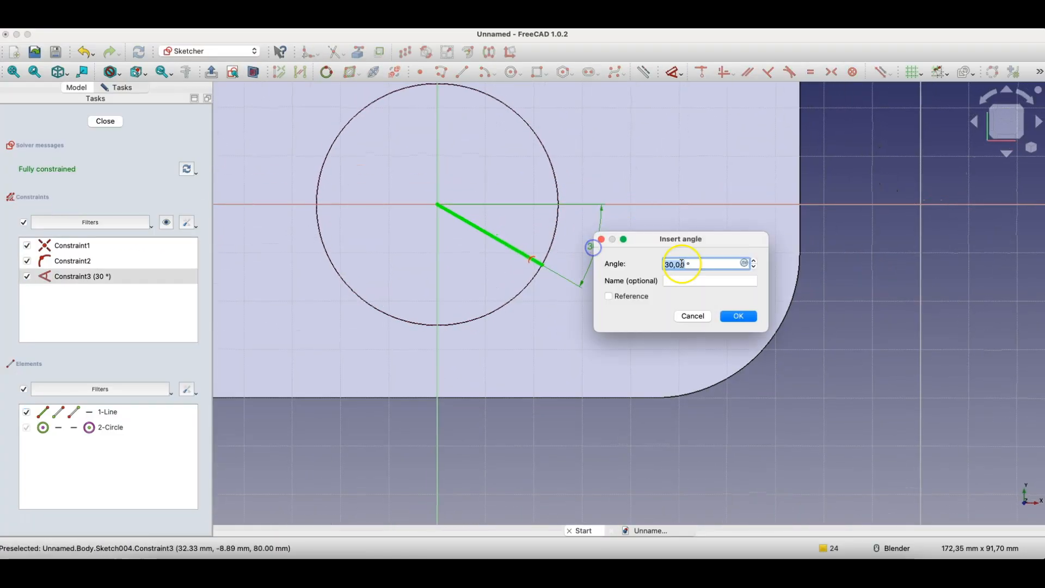
pyautogui.write('45')
pyautogui.press('Return')
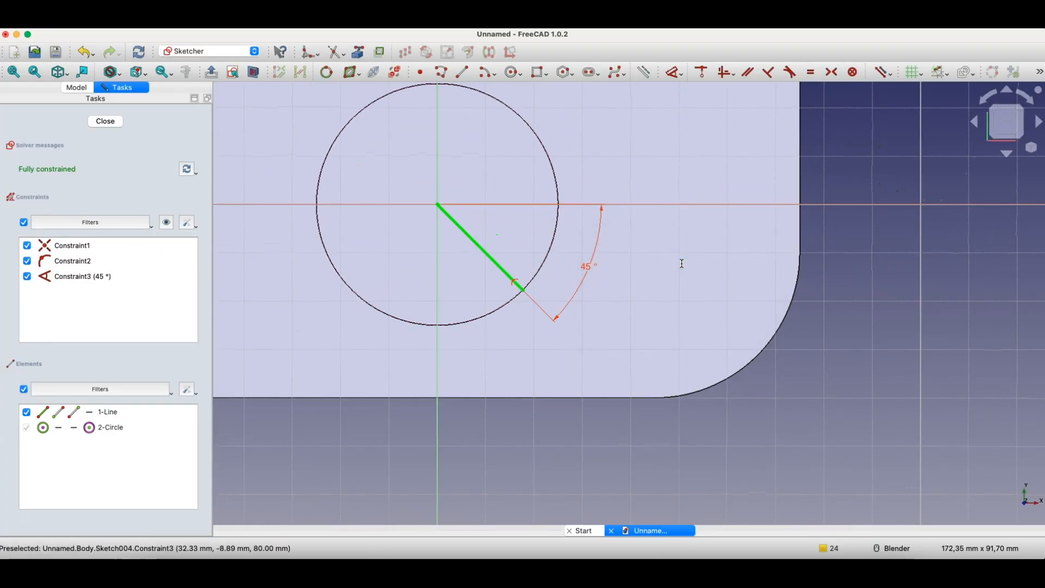
pyautogui.click(106, 121)
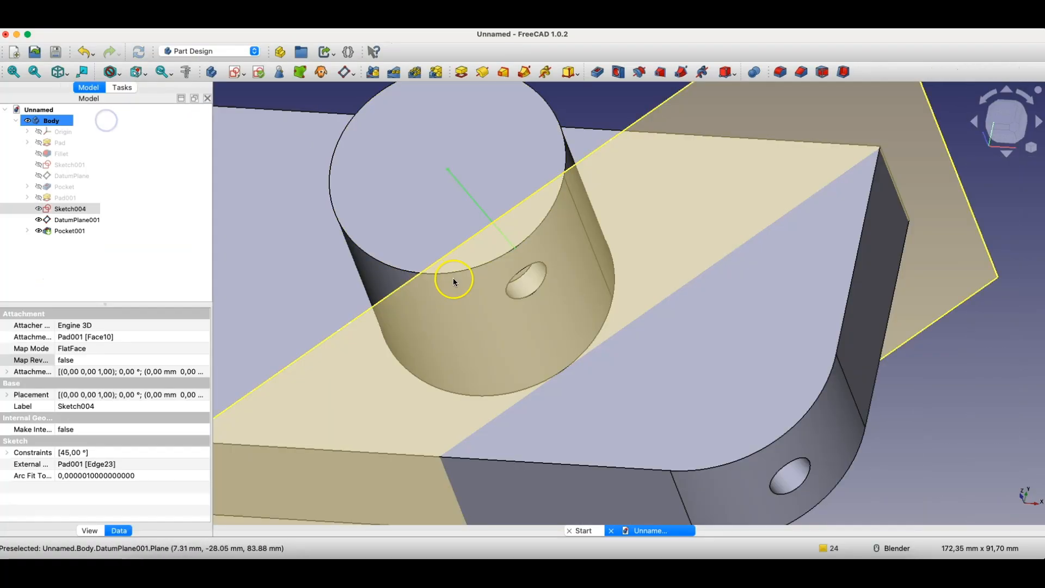
pyautogui.moveTo(453, 278)
pyautogui.mouseDown(button='middle')
pyautogui.moveTo(451, 188)
pyautogui.moveTo(415, 220)
pyautogui.moveTo(444, 240)
pyautogui.mouseUp(button='middle')
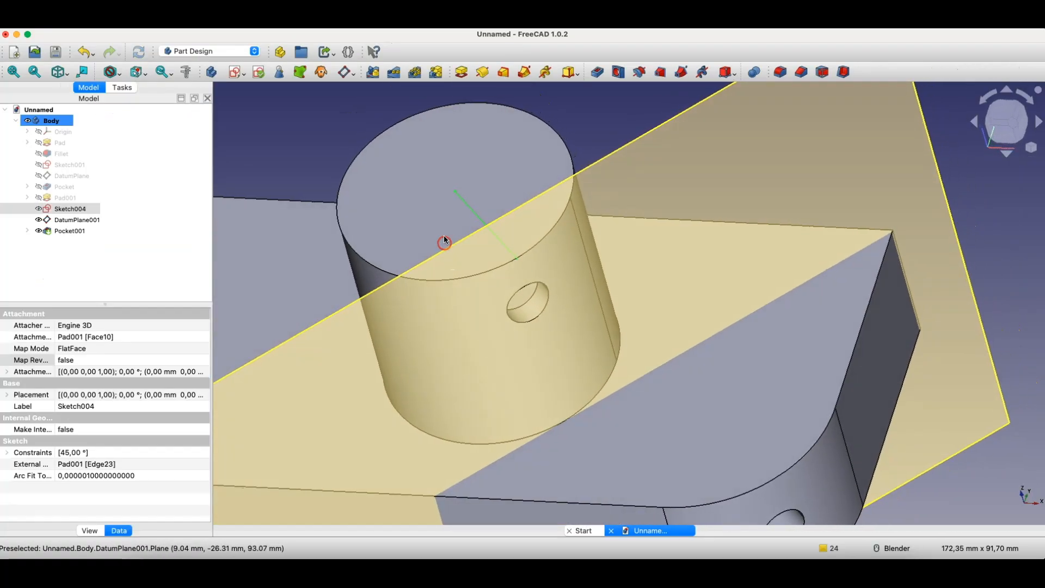
pyautogui.scroll(-5, 442, 235)
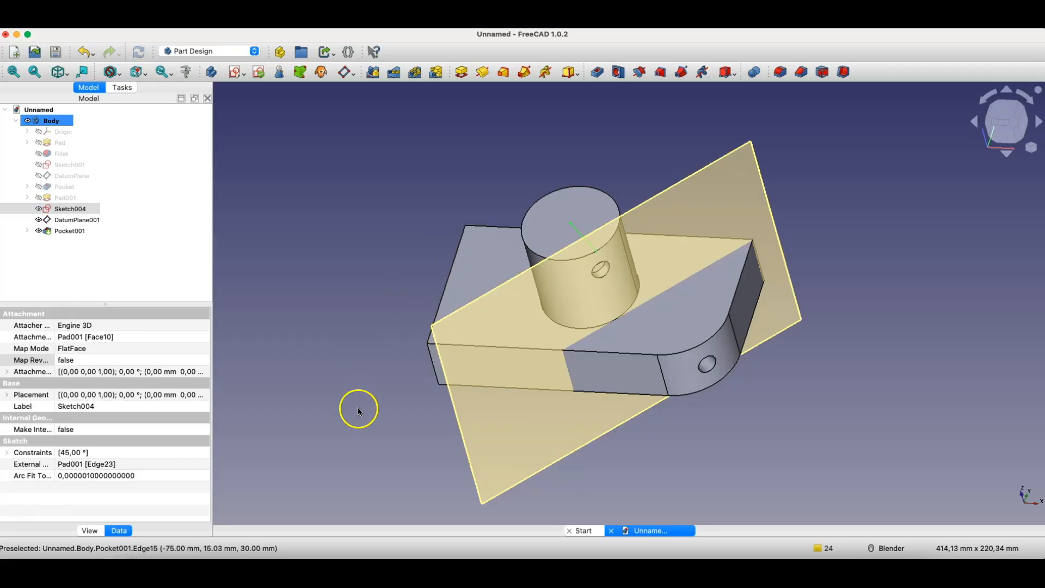
# Step: Start a datum plane from the block's upper end edge in Normal to edge mode, rotated 90° around the x-axis
pyautogui.moveTo(358, 407); pyautogui.dragTo(497, 408, button='middle')
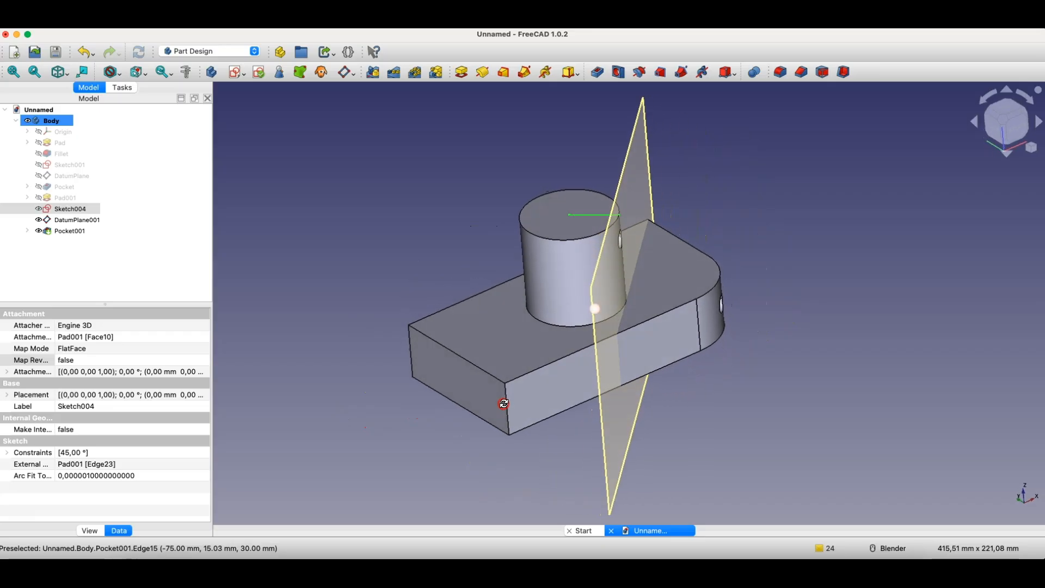
pyautogui.click(445, 352)
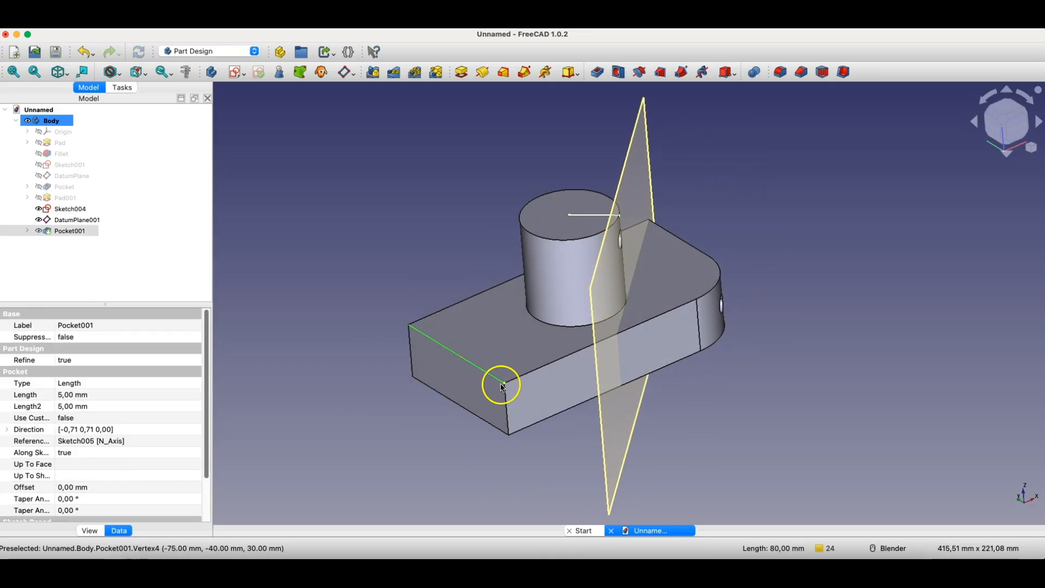
pyautogui.click(345, 74)
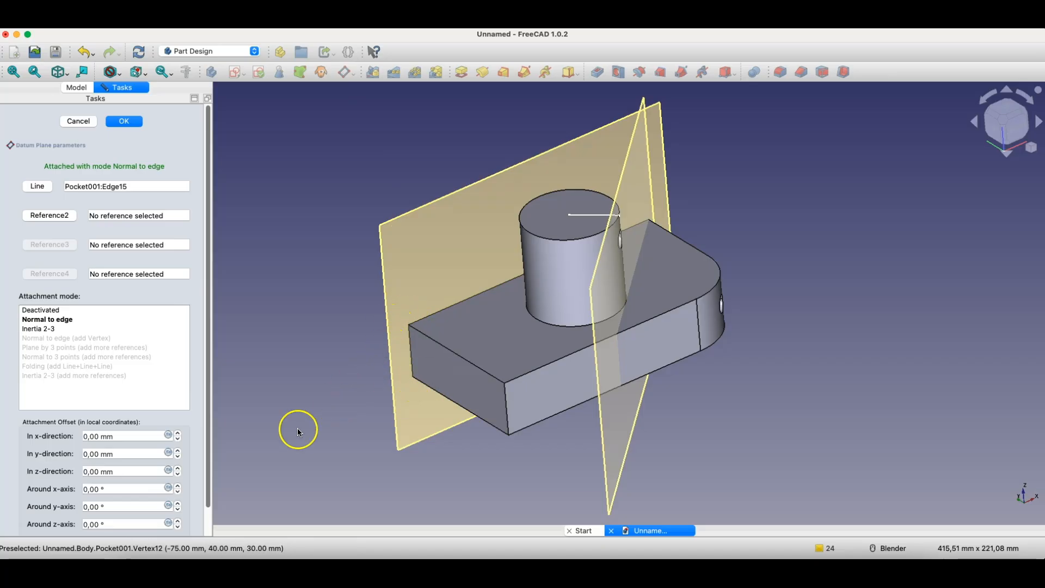
pyautogui.moveTo(209, 451); pyautogui.dragTo(210, 479)
pyautogui.click(82, 462)
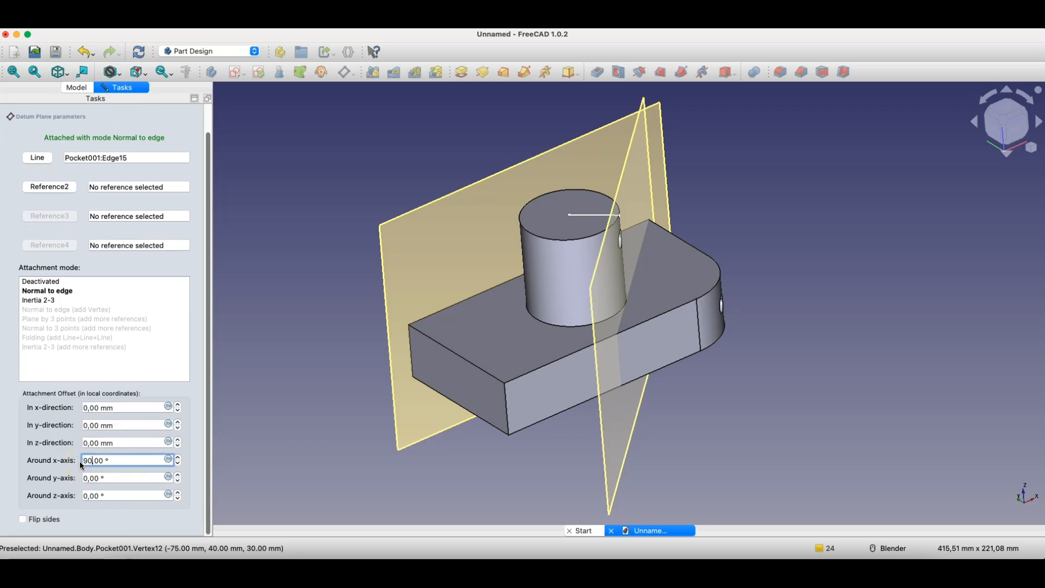
pyautogui.press('Tab')
# Step: Try rotating the new datum plane 4° around the y-axis, and return that rotation to 0°
pyautogui.click(93, 477)
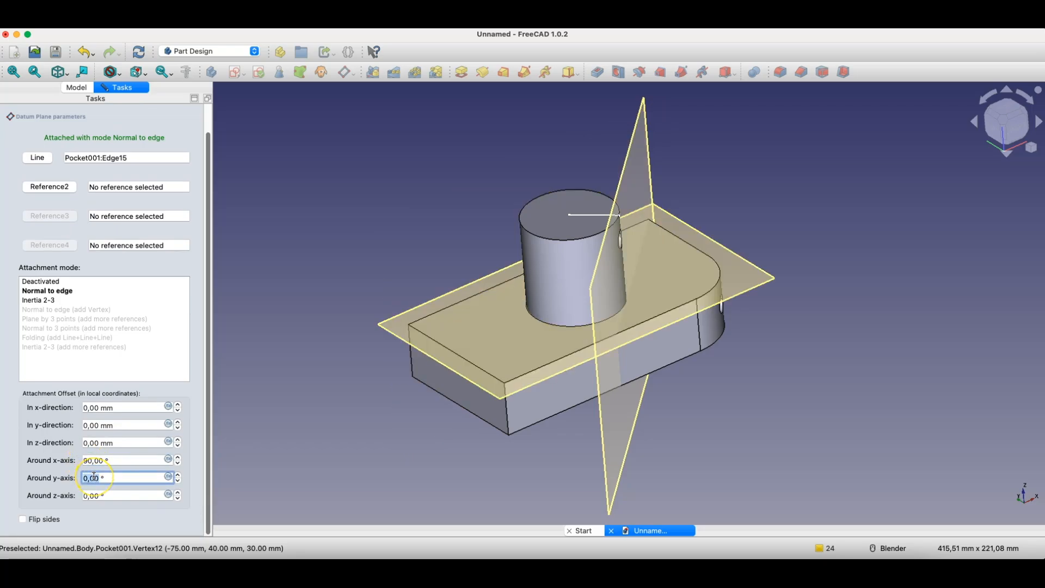
pyautogui.write('0')
pyautogui.click(177, 475)
pyautogui.click(178, 475)
pyautogui.click(177, 475)
pyautogui.click(178, 475)
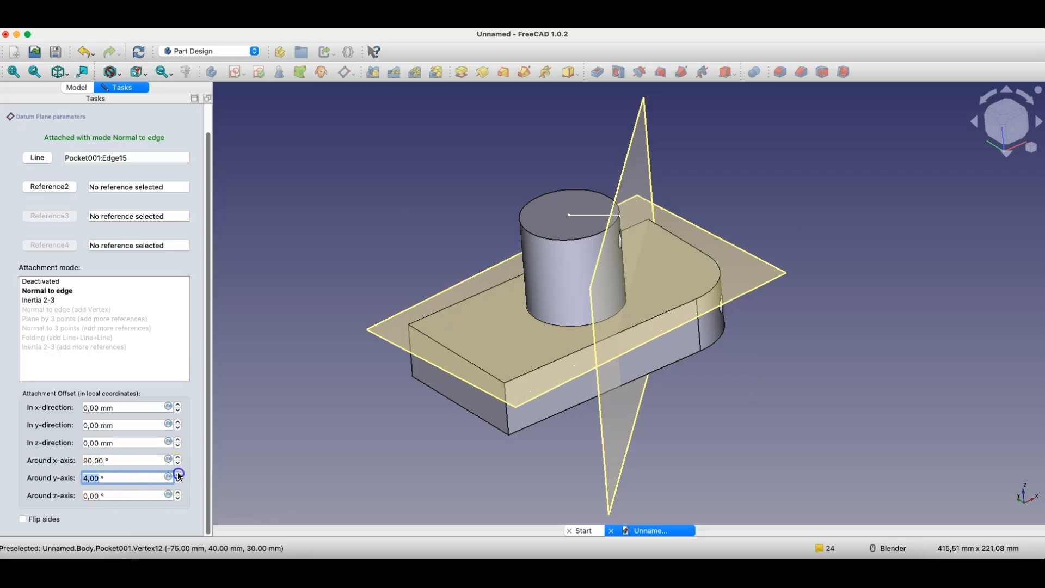
pyautogui.click(178, 482)
pyautogui.click(178, 481)
pyautogui.click(178, 482)
pyautogui.click(178, 482)
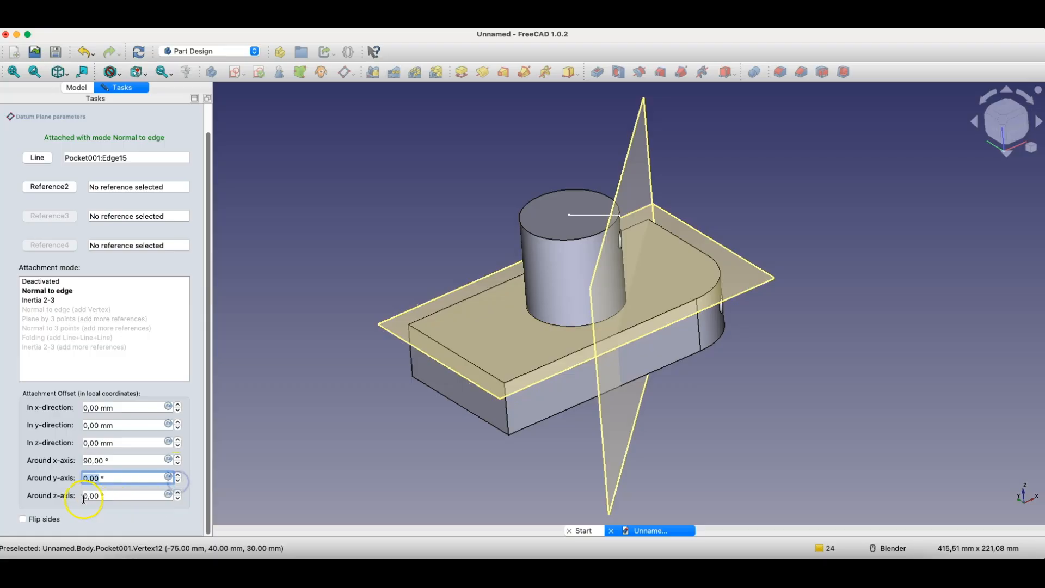
# Step: Try rotating the new datum plane 45° around the z-axis
pyautogui.moveTo(88, 497); pyautogui.dragTo(84, 497)
pyautogui.write('45')
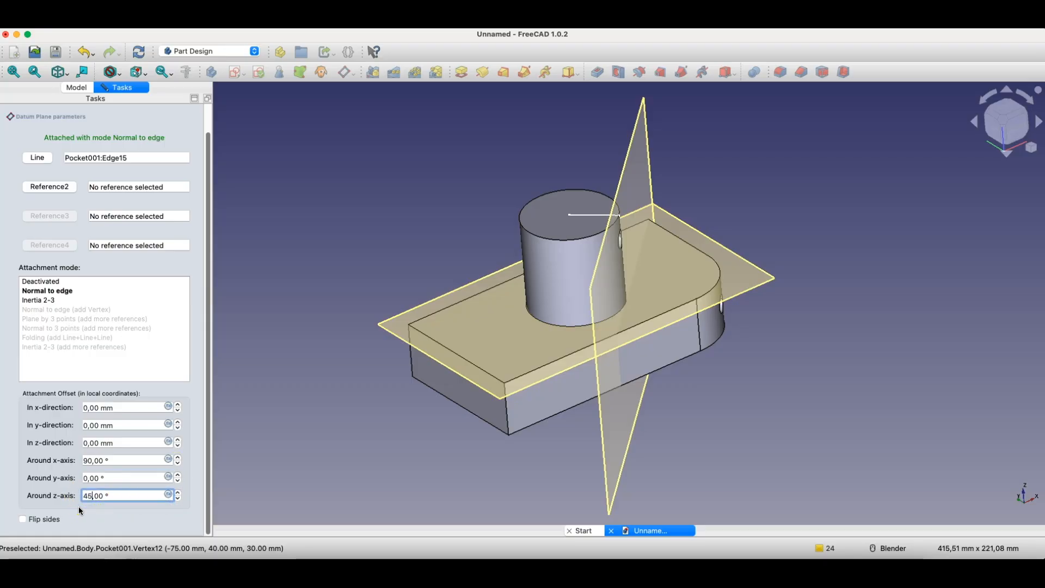
pyautogui.click(89, 478)
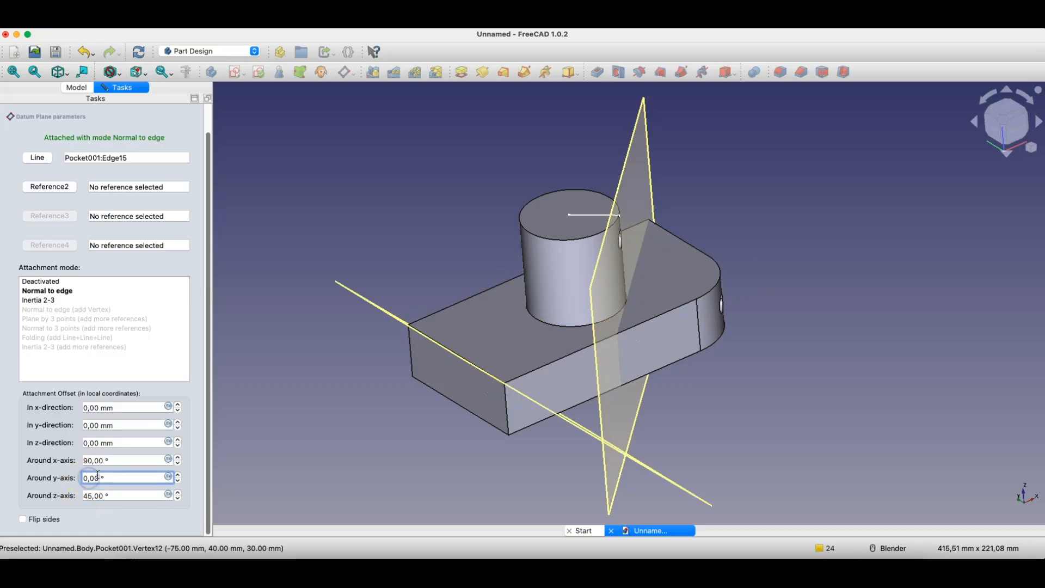
pyautogui.moveTo(632, 419); pyautogui.dragTo(498, 385, button='middle')
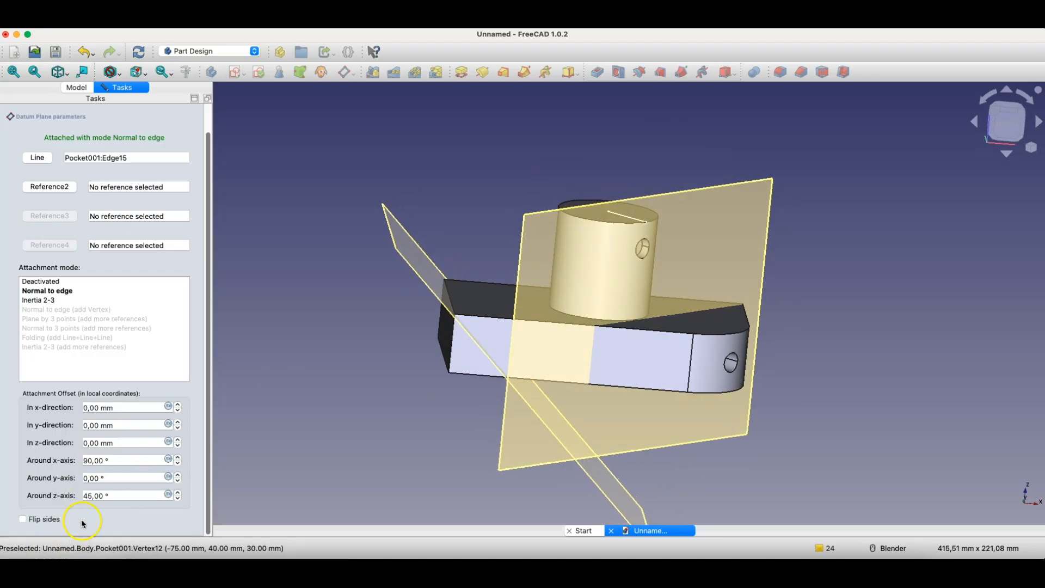
# Step: Set the datum plane's rotation around the z-axis to 135° and accept the plane
pyautogui.moveTo(92, 495); pyautogui.dragTo(76, 495)
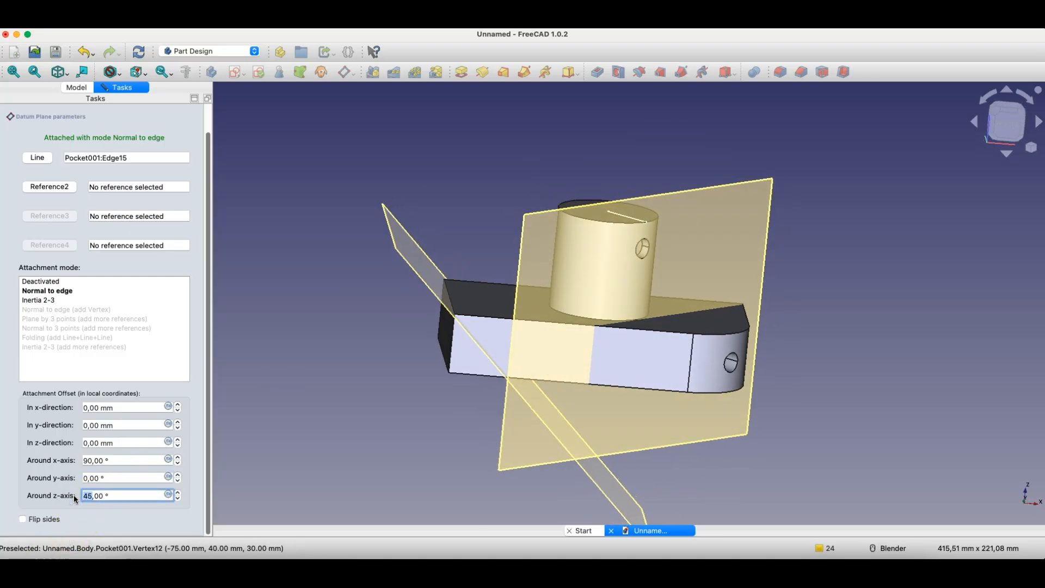
pyautogui.write('13')
pyautogui.click(89, 477)
pyautogui.moveTo(416, 265); pyautogui.dragTo(392, 365, button='middle')
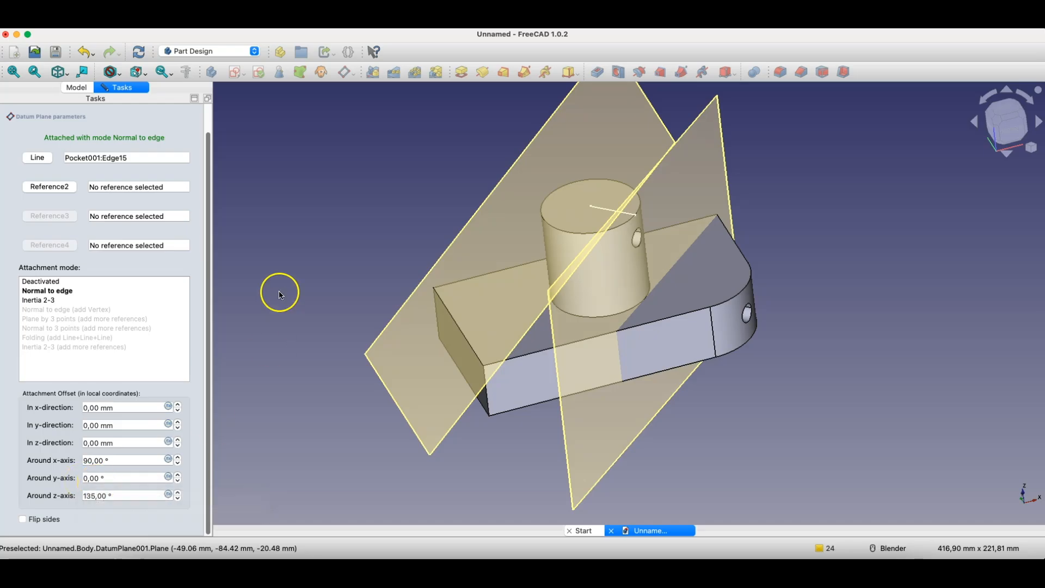
pyautogui.scroll(3, 104, 180)
pyautogui.click(121, 121)
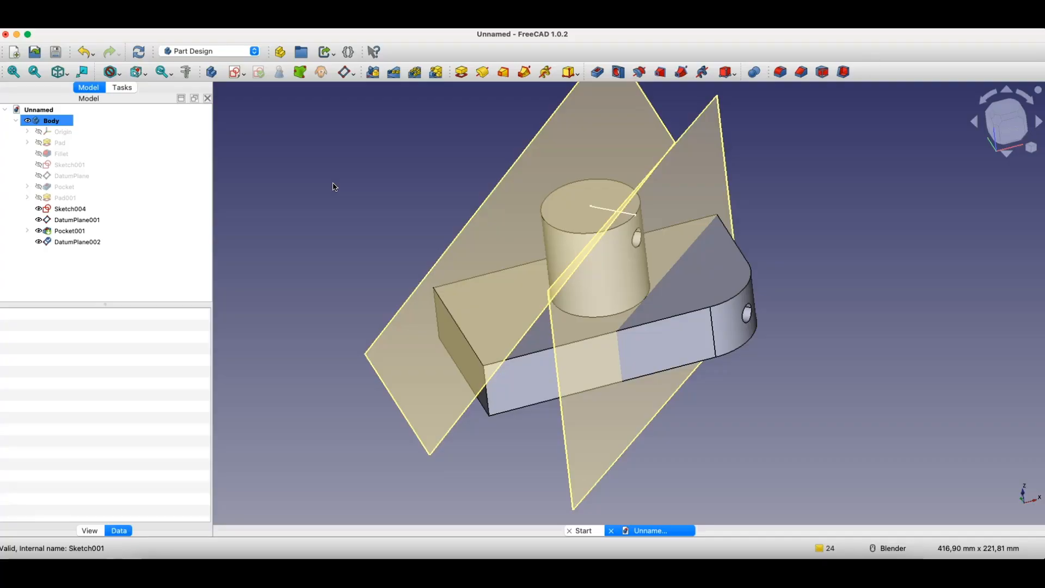
pyautogui.click(350, 191)
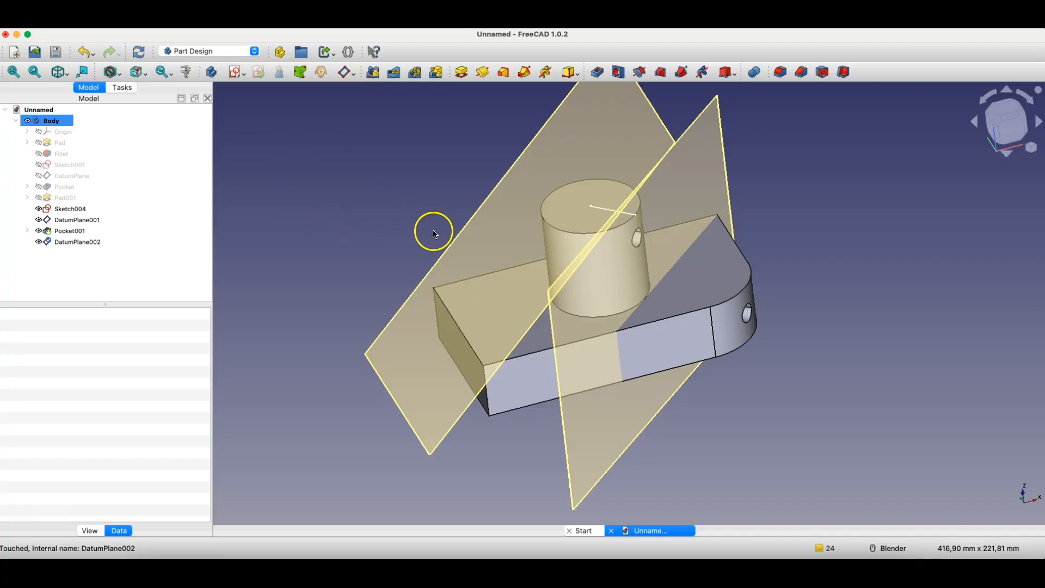
pyautogui.click(311, 225)
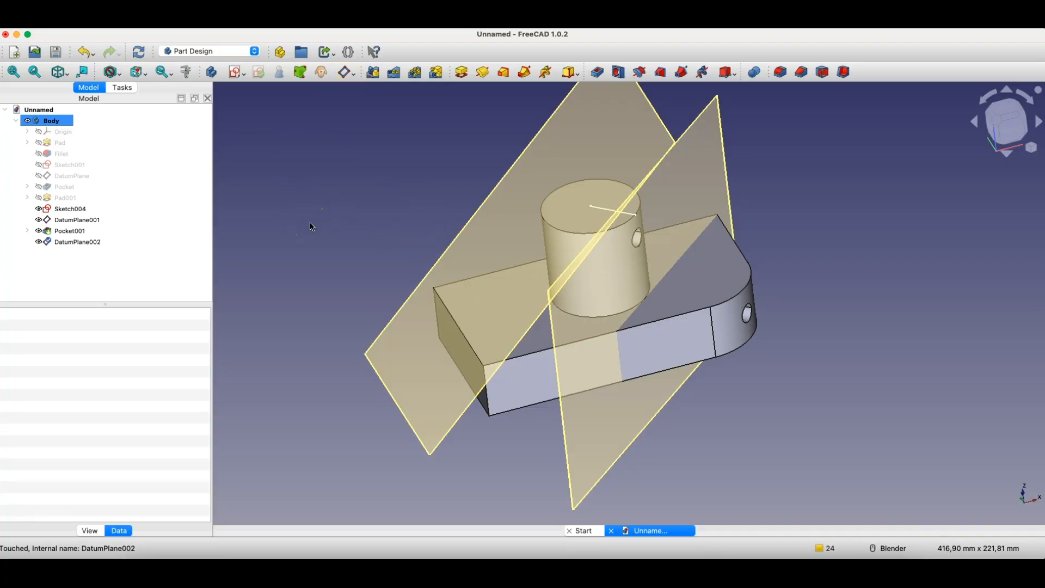